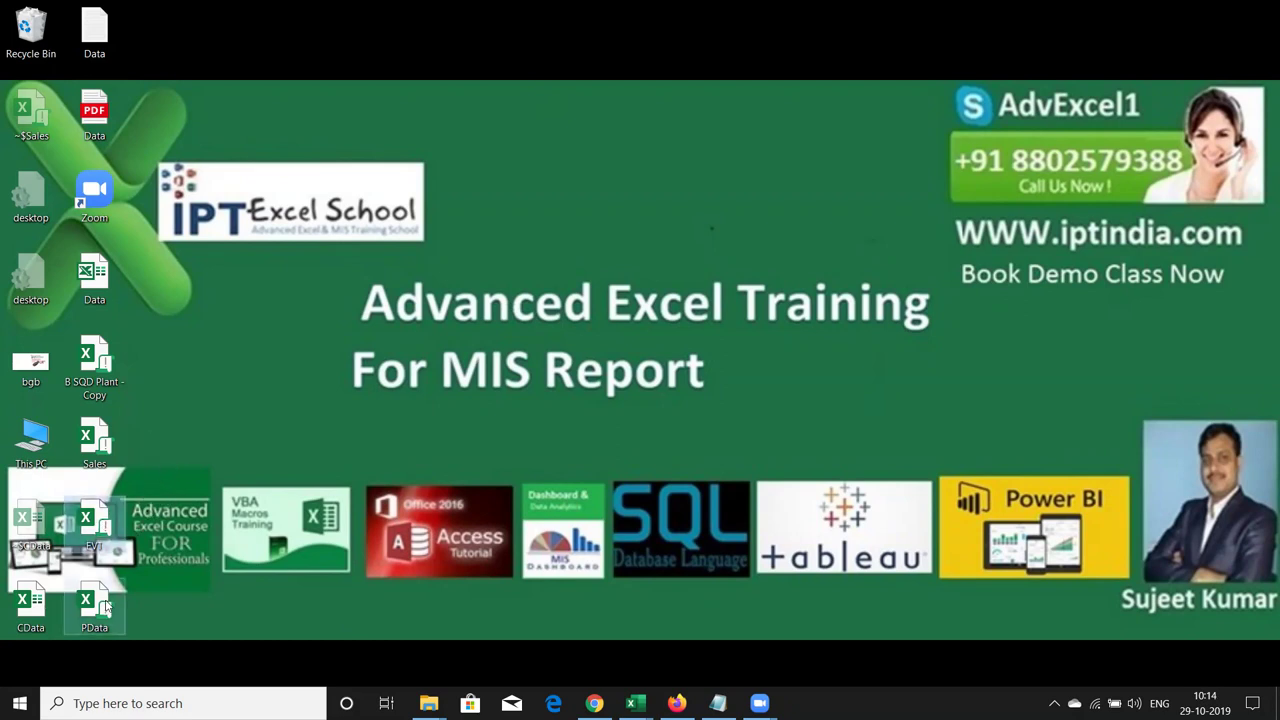
Move PData higher and create a desktop folder keeping the default name New folder
{"action": "left_click_drag", "start_coordinate": [107, 607], "coordinate": [199, 240]}
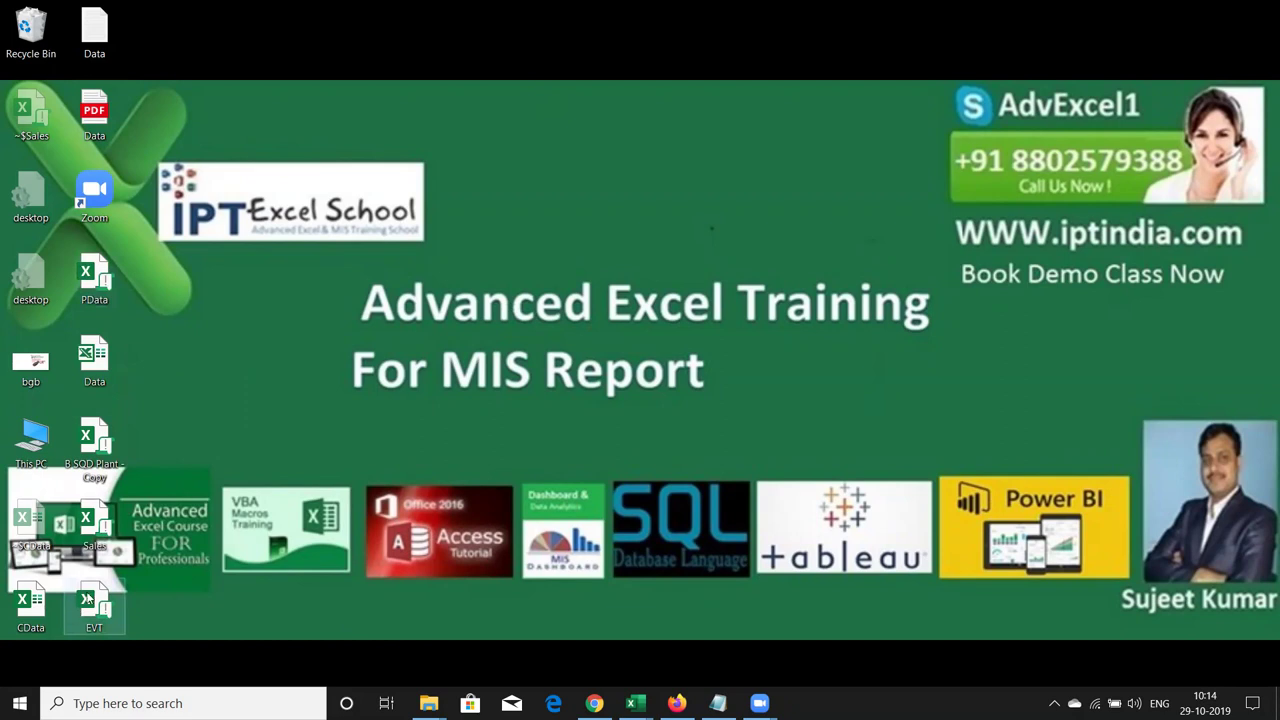
{"action": "right_click", "coordinate": [180, 386]}
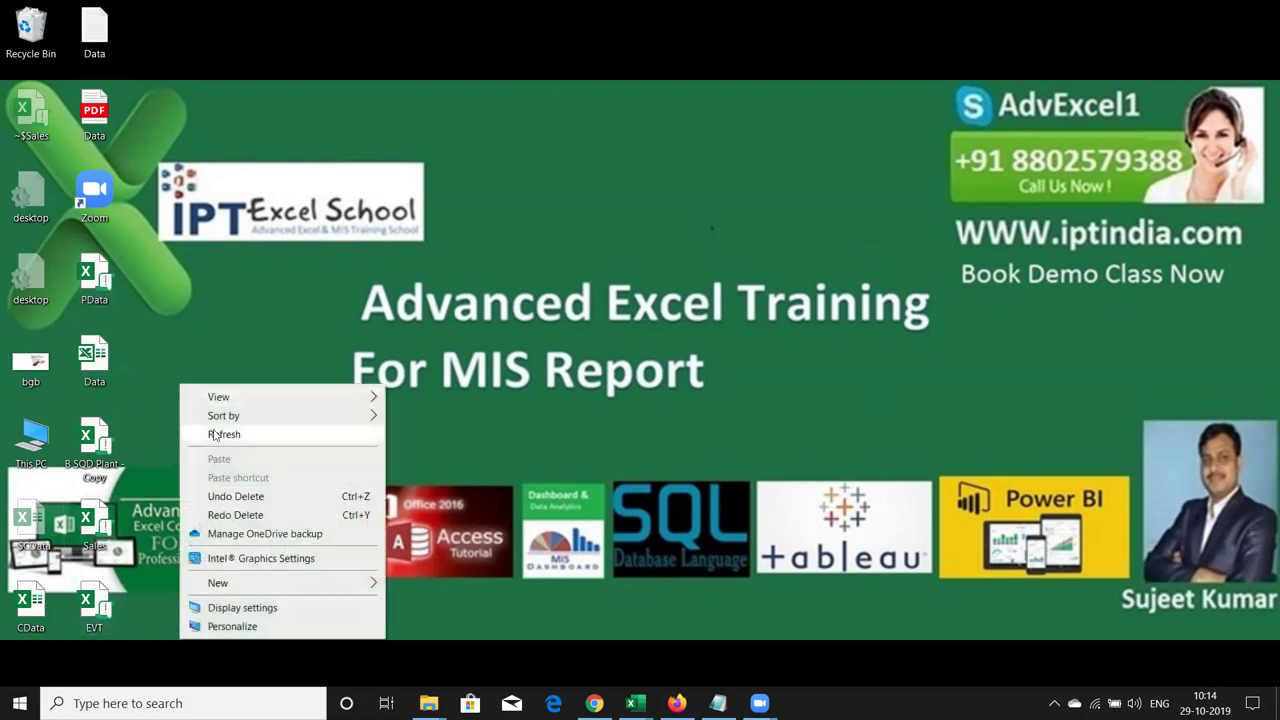
{"action": "mouse_move", "coordinate": [280, 583]}
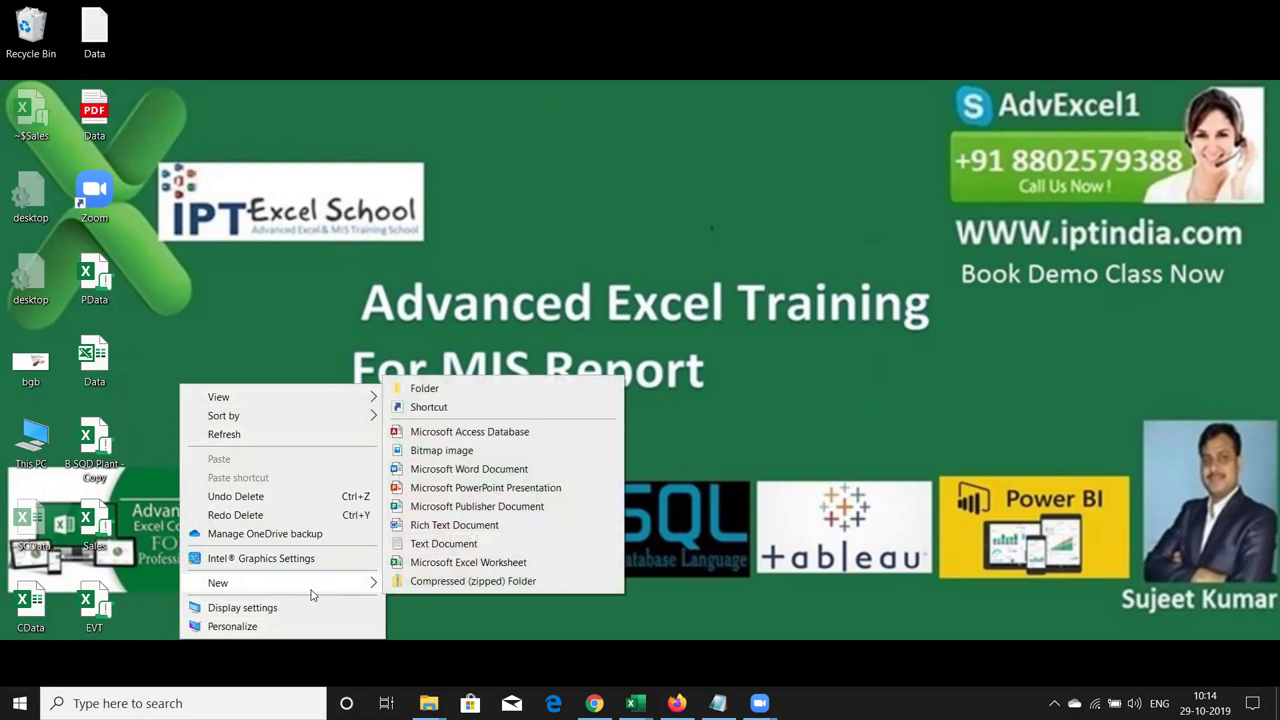
{"action": "left_click", "coordinate": [410, 390]}
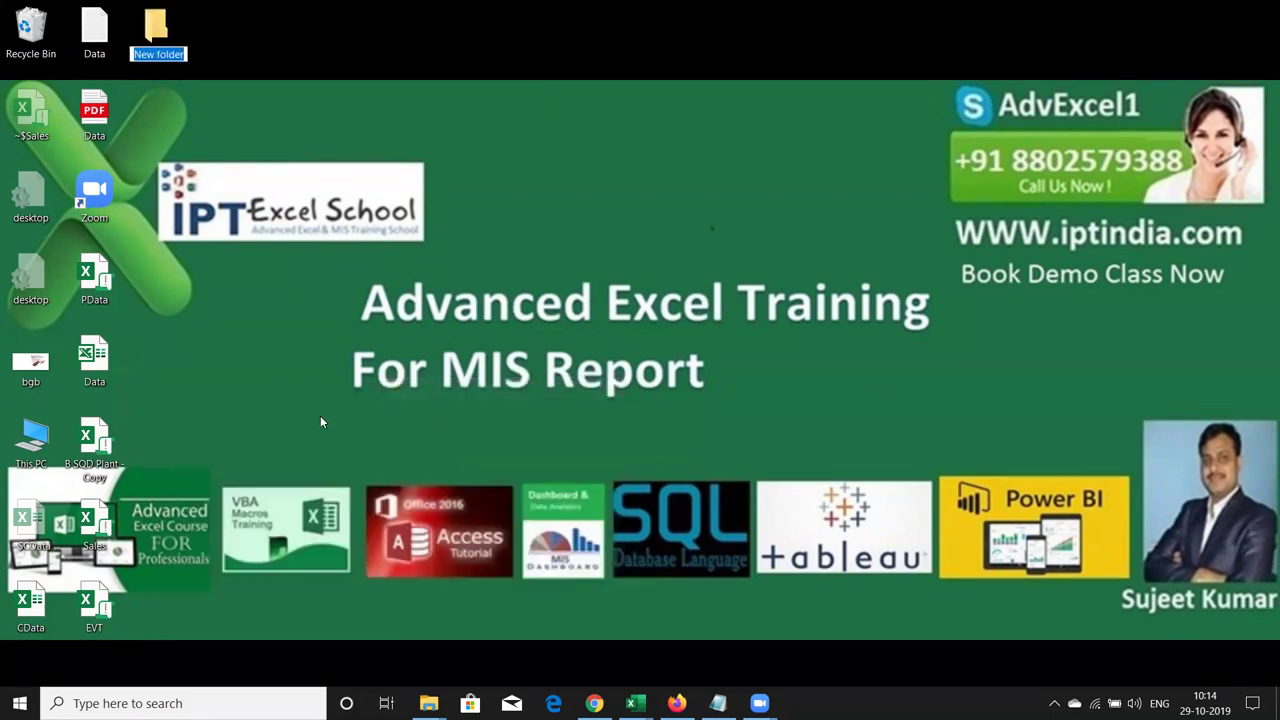
{"action": "key", "text": "Return"}
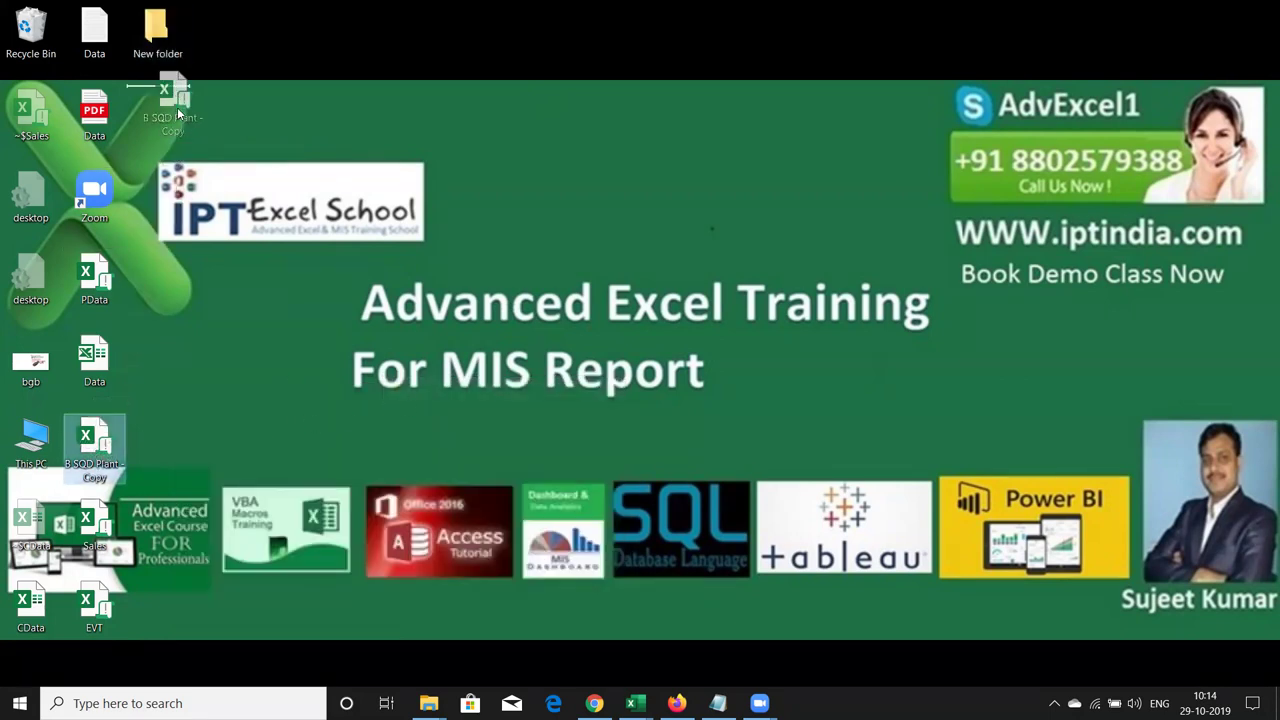
Move B SQD Plant - Copy to the top row and try moving Sales into New folder
{"action": "left_click_drag", "start_coordinate": [142, 468], "coordinate": [170, 63]}
{"action": "left_click_drag", "start_coordinate": [94, 440], "coordinate": [170, 62]}
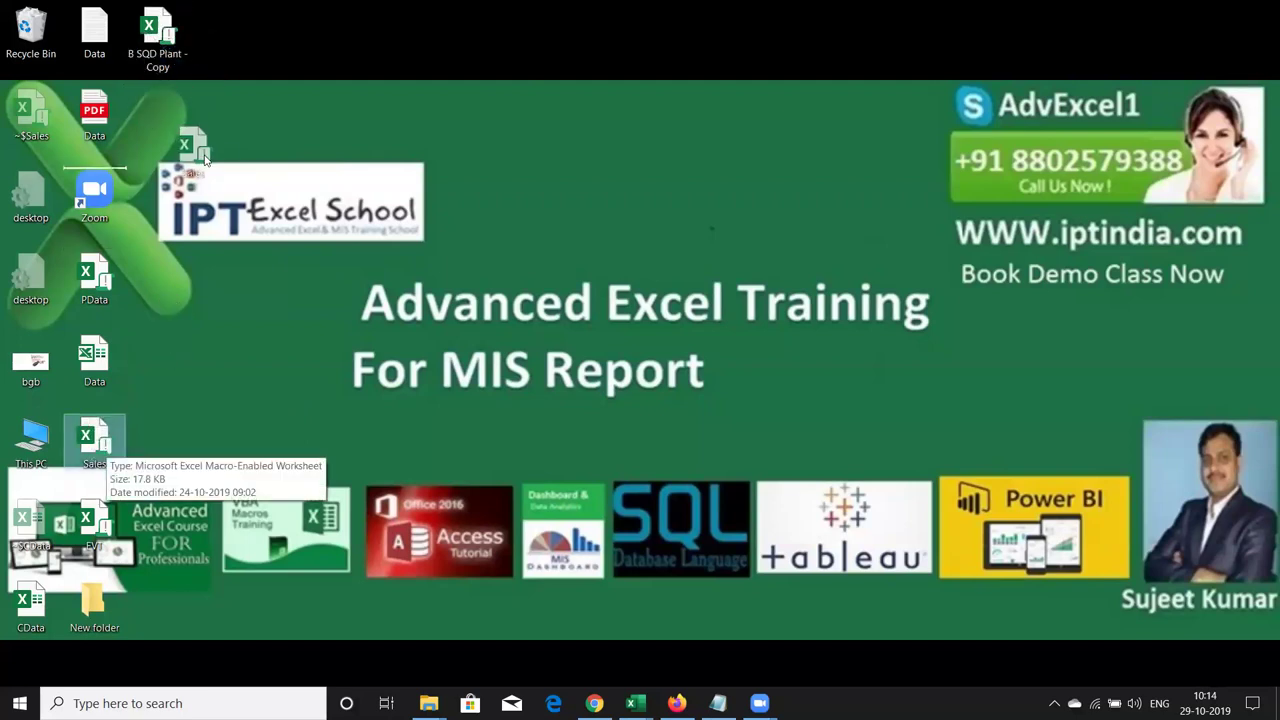
{"action": "left_click_drag", "start_coordinate": [170, 62], "coordinate": [106, 605]}
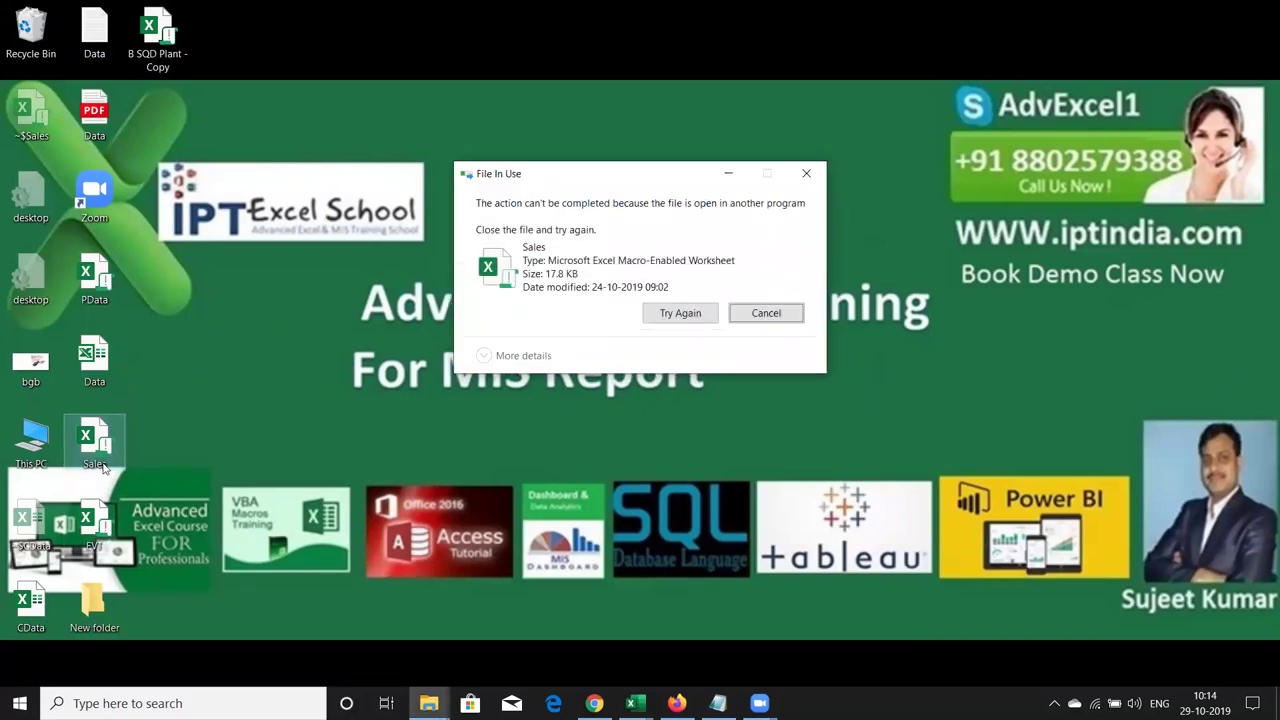
{"action": "left_click", "coordinate": [773, 320]}
Move the Data and PData workbooks into New folder, dismissing the file-in-use warning
{"action": "mouse_move", "coordinate": [149, 494]}
{"action": "left_mouse_down"}
{"action": "mouse_move", "coordinate": [104, 356]}
{"action": "mouse_move", "coordinate": [105, 599]}
{"action": "left_mouse_up"}
{"action": "left_click", "coordinate": [97, 360]}
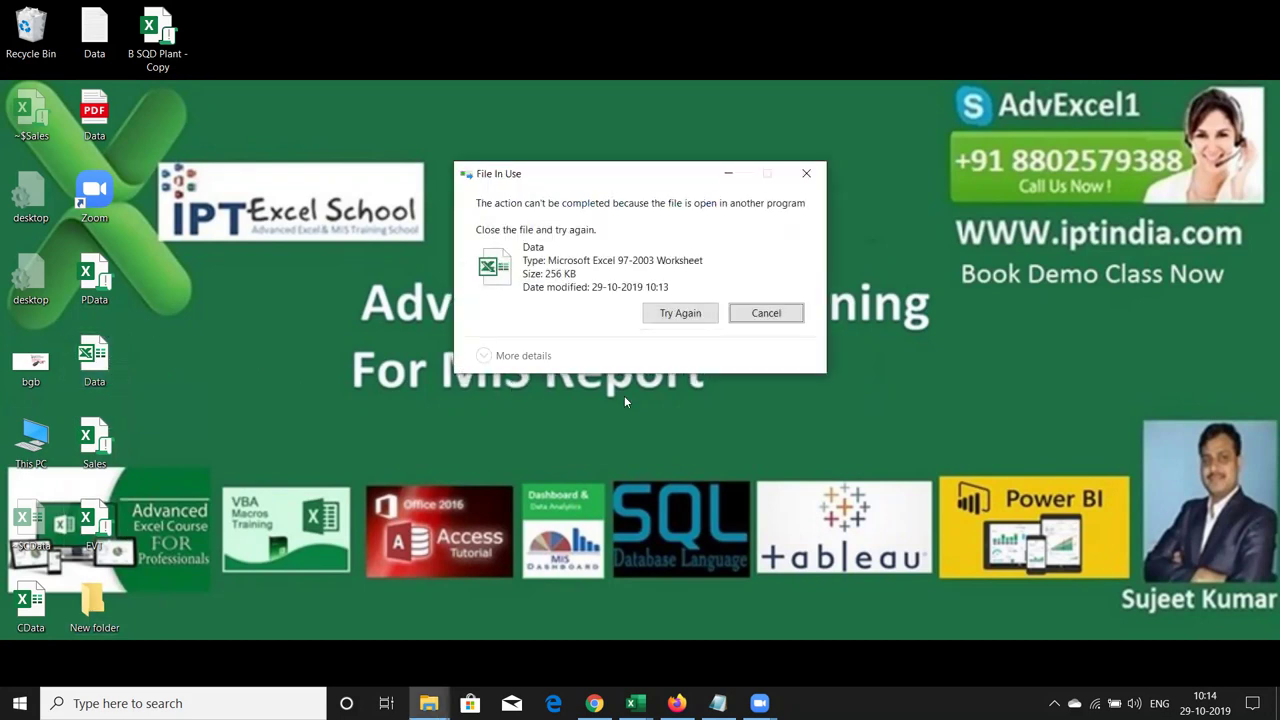
{"action": "key", "text": "Escape"}
{"action": "left_click_drag", "start_coordinate": [101, 287], "coordinate": [97, 618]}
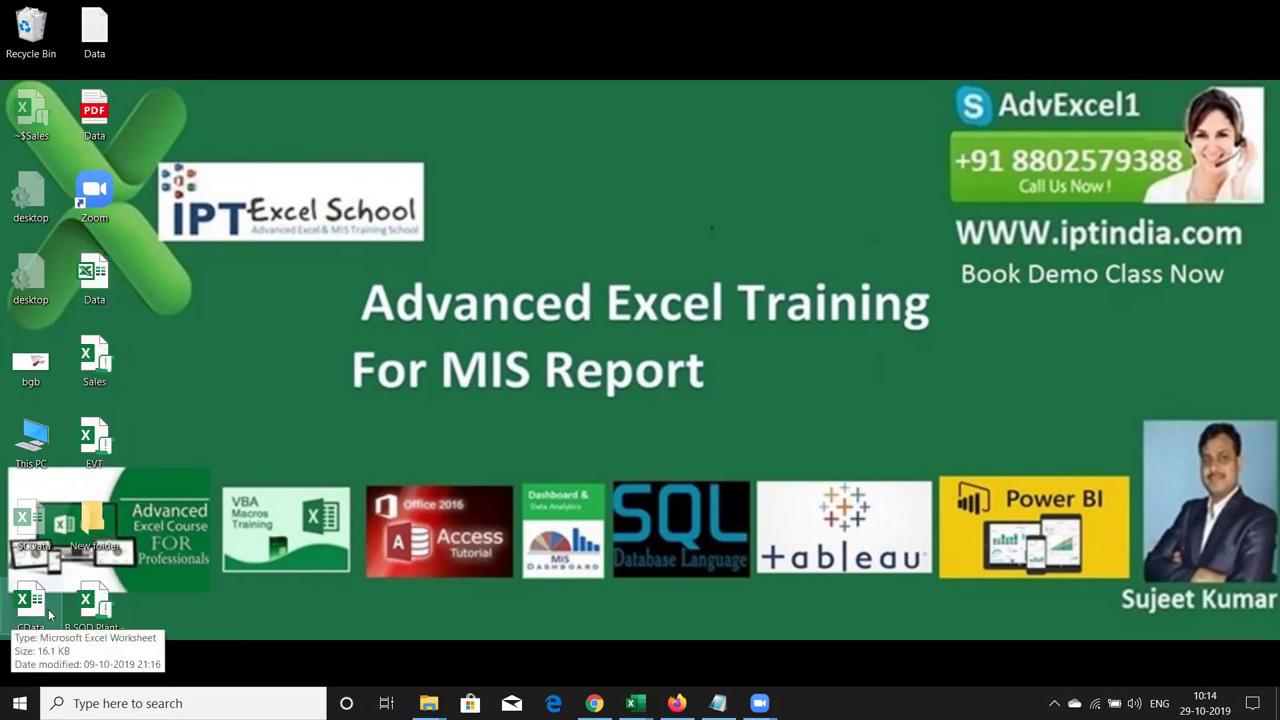
Move B SQD Plant - Copy, CData and the blank Data file into New folder, skipping ~$CData
{"action": "left_click", "coordinate": [90, 606]}
{"action": "left_click_drag", "start_coordinate": [90, 606], "coordinate": [95, 540]}
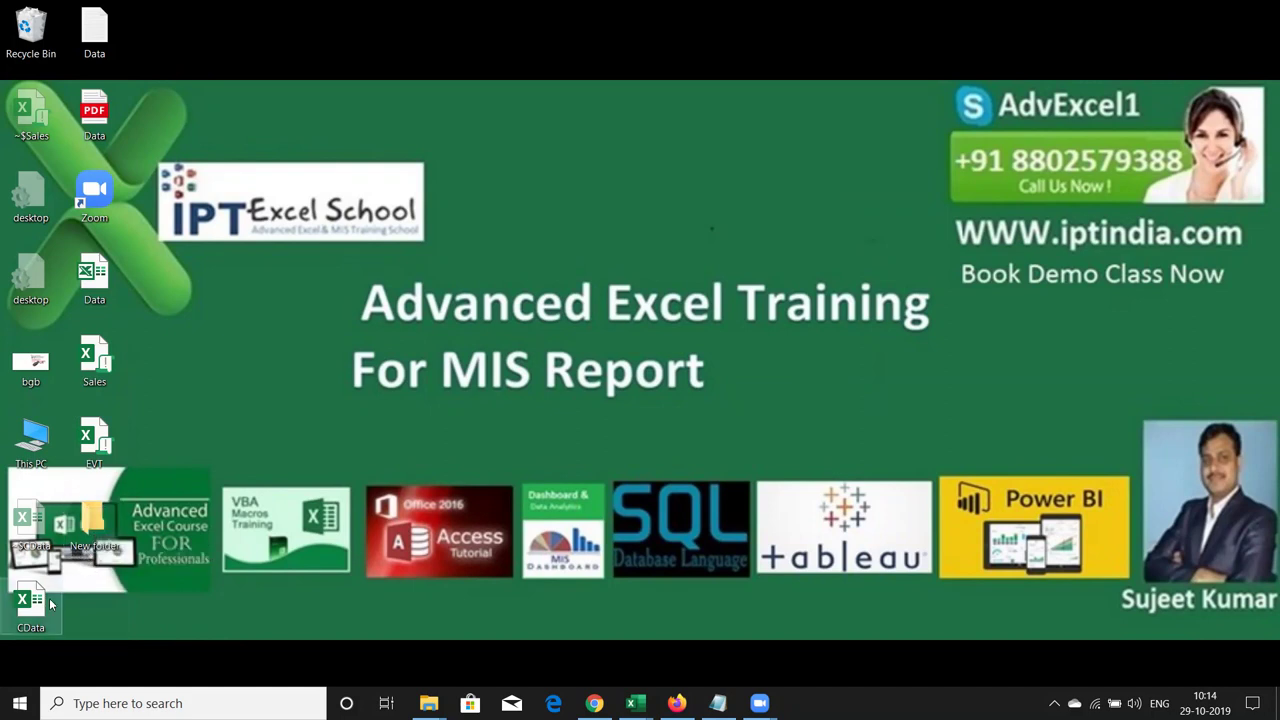
{"action": "mouse_move", "coordinate": [30, 605]}
{"action": "left_mouse_down"}
{"action": "mouse_move", "coordinate": [113, 522]}
{"action": "mouse_move", "coordinate": [113, 452]}
{"action": "left_mouse_up"}
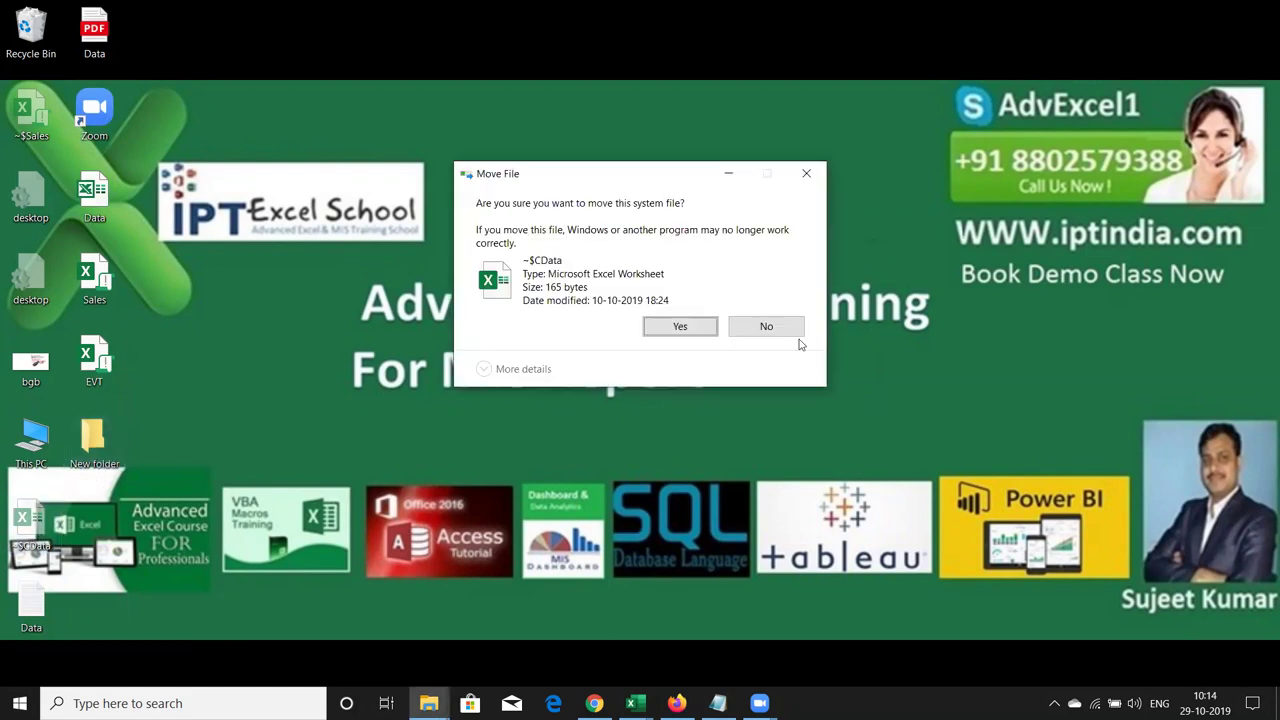
{"action": "key", "text": "Escape"}
{"action": "left_click_drag", "start_coordinate": [31, 608], "coordinate": [101, 442]}
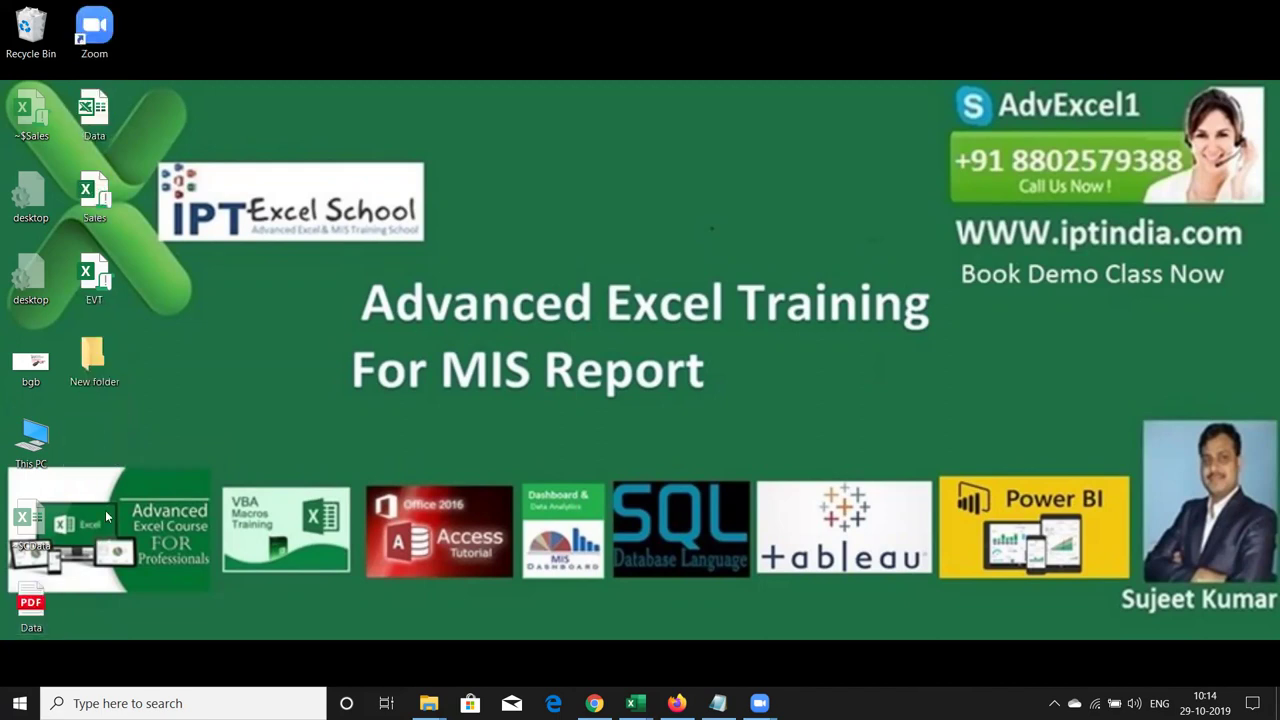
Try moving Sales, move EVT into New folder, and refresh the desktop
{"action": "left_click_drag", "start_coordinate": [105, 205], "coordinate": [104, 355]}
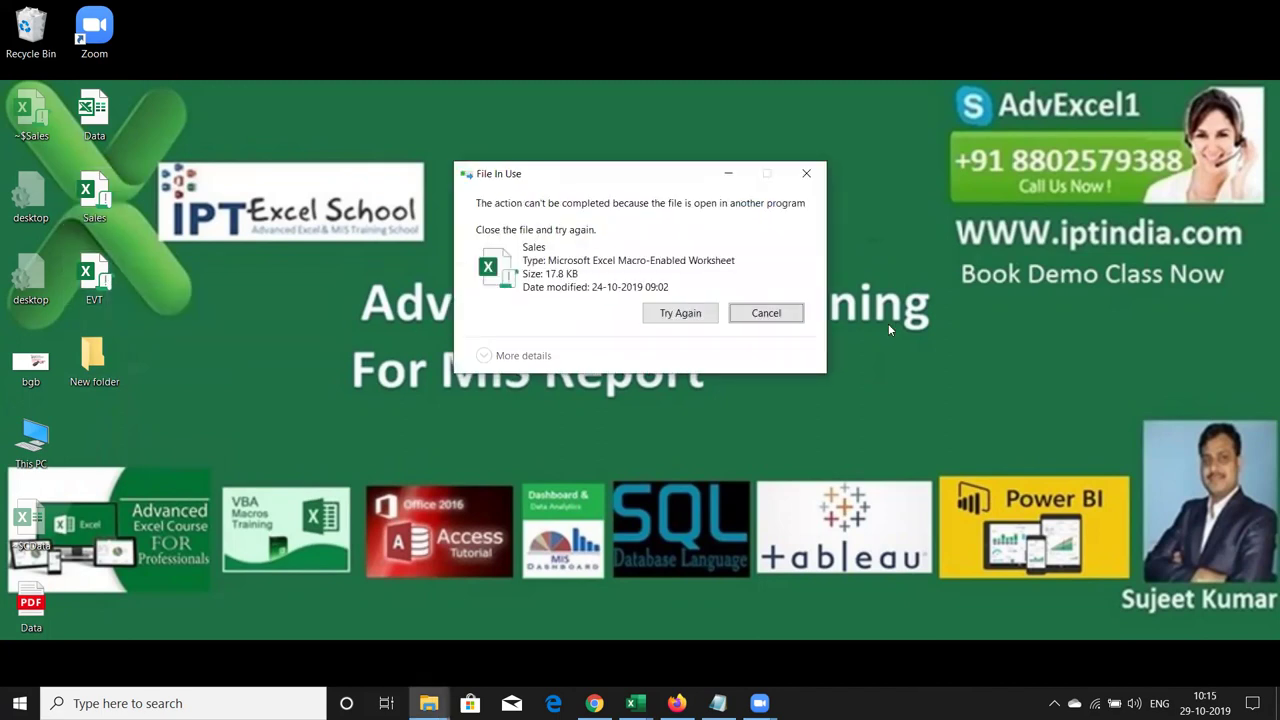
{"action": "left_click", "coordinate": [783, 318]}
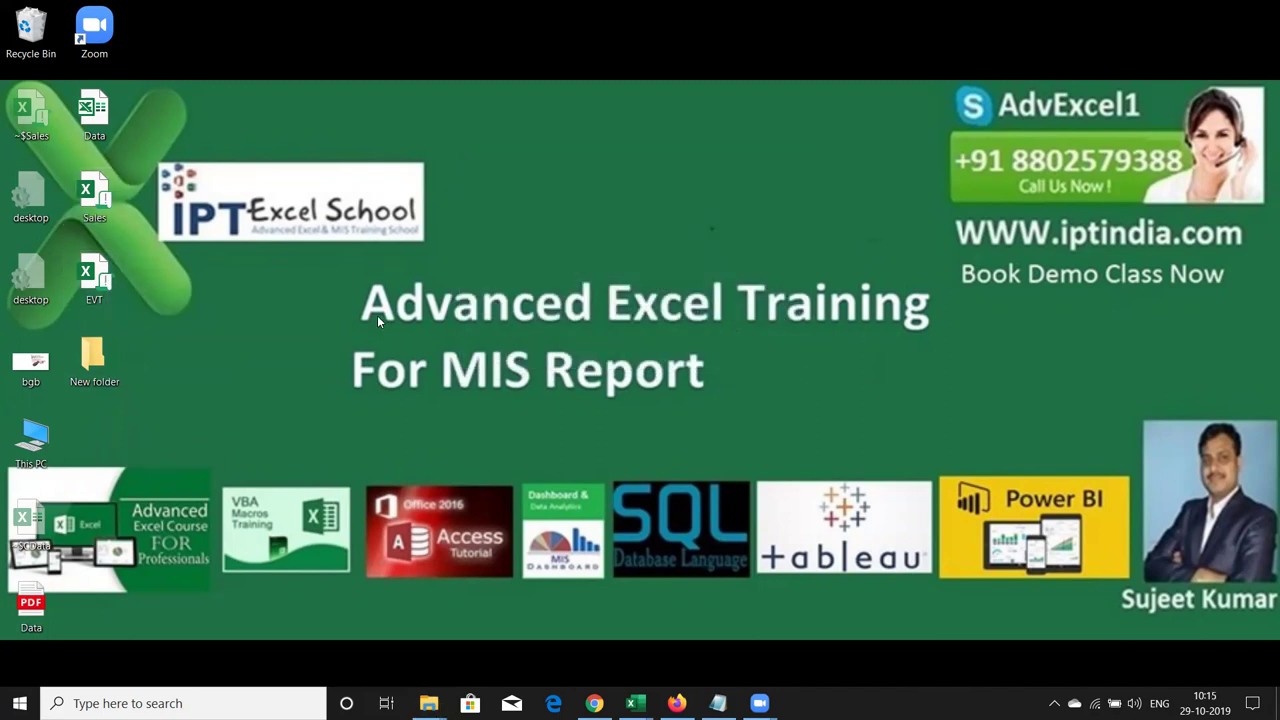
{"action": "left_click_drag", "start_coordinate": [96, 280], "coordinate": [94, 372]}
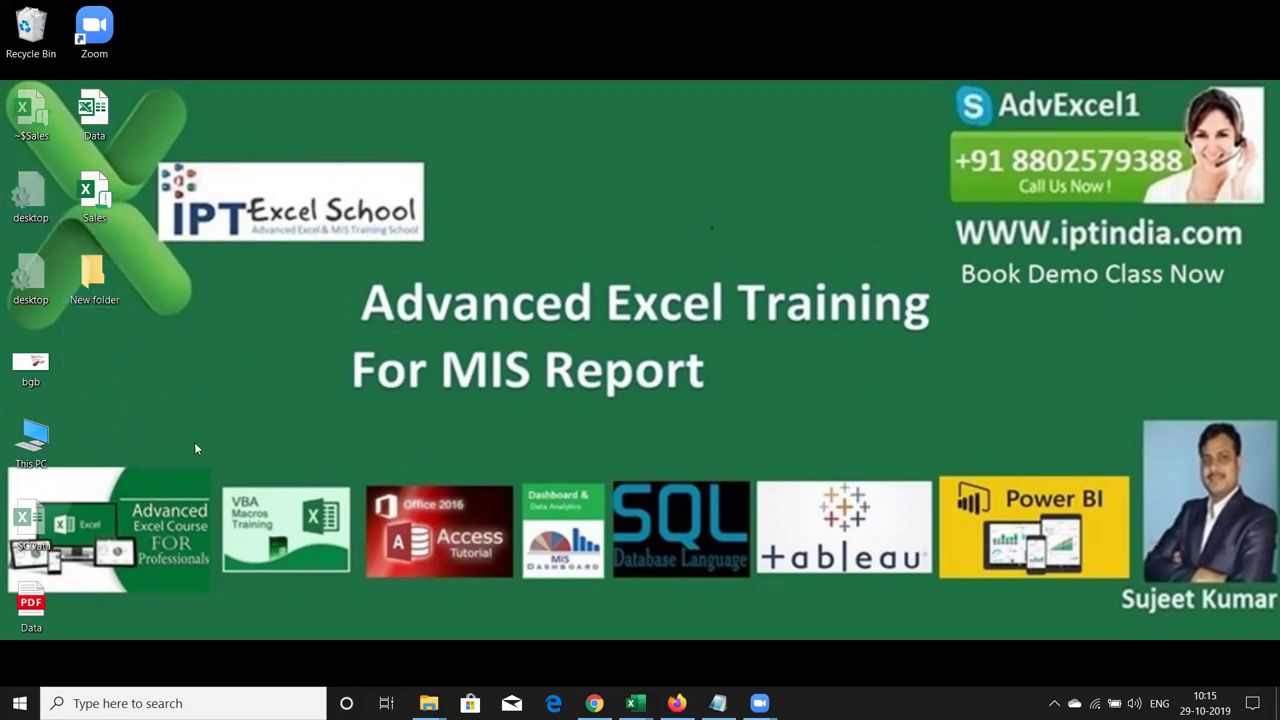
{"action": "right_click", "coordinate": [370, 135]}
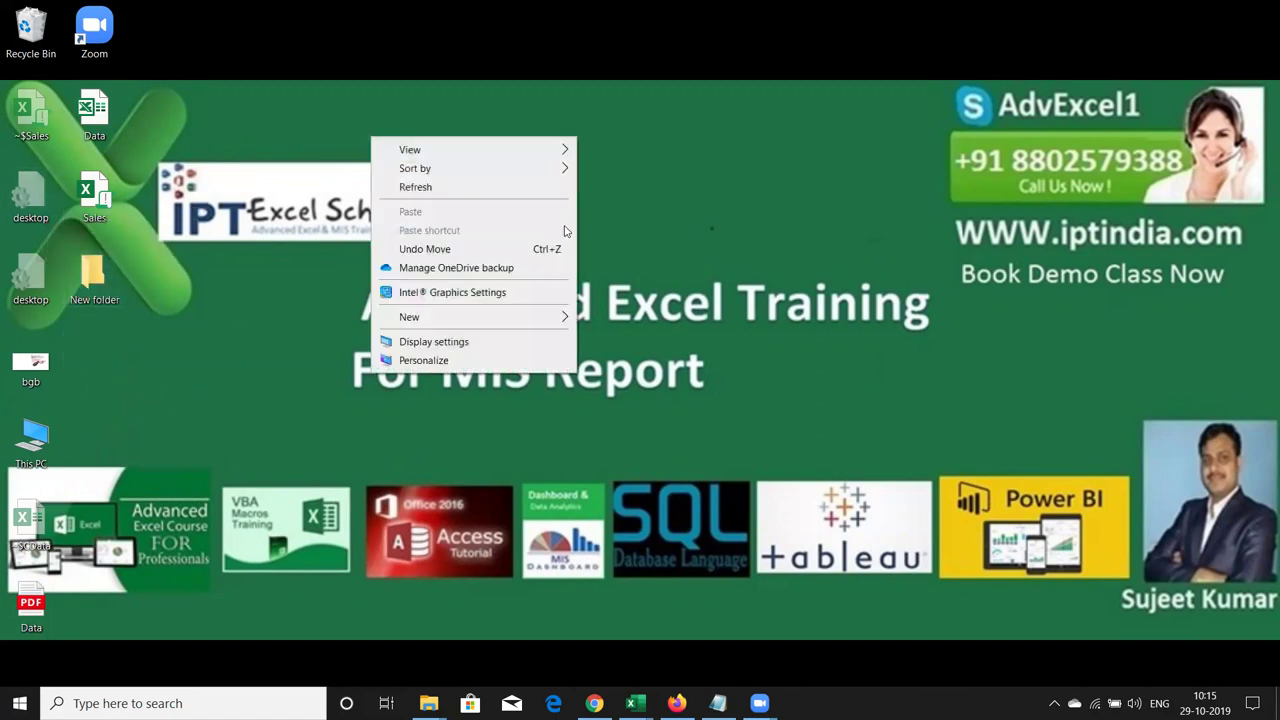
{"action": "left_click", "coordinate": [530, 187]}
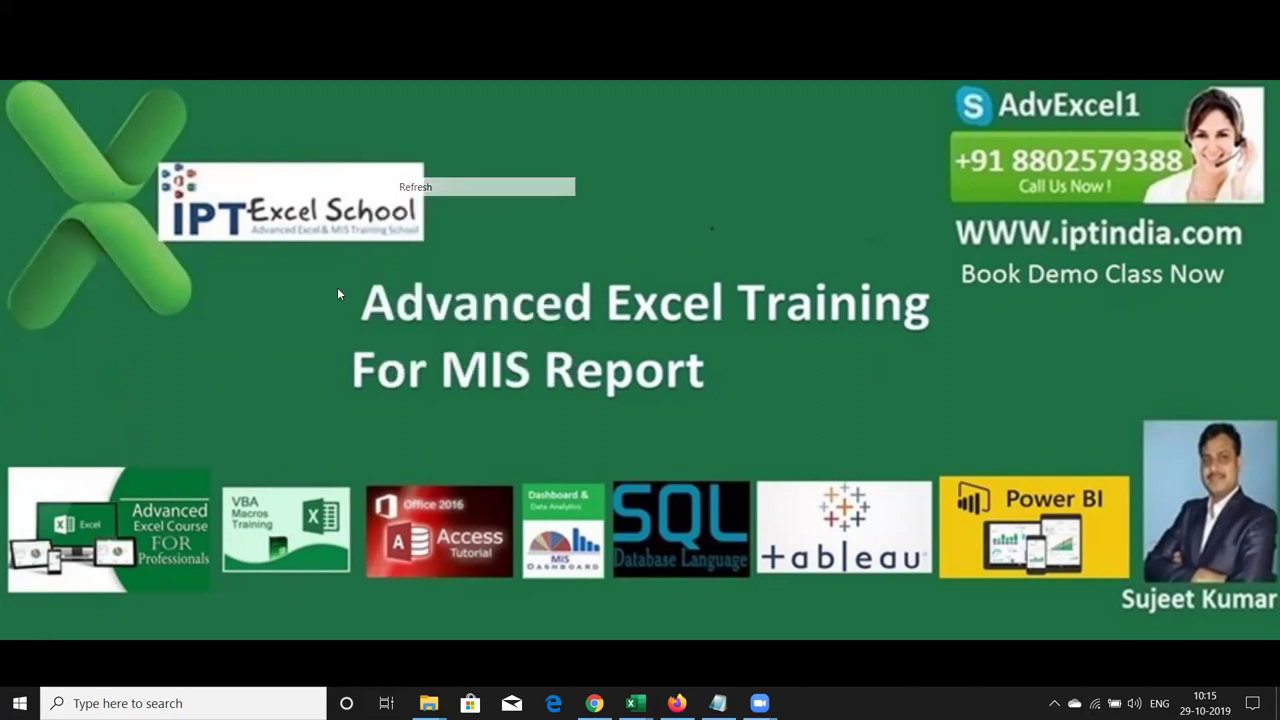
Move the Data PDF into New folder, delete the Zoom shortcut, and refresh
{"action": "left_click_drag", "start_coordinate": [31, 628], "coordinate": [100, 272]}
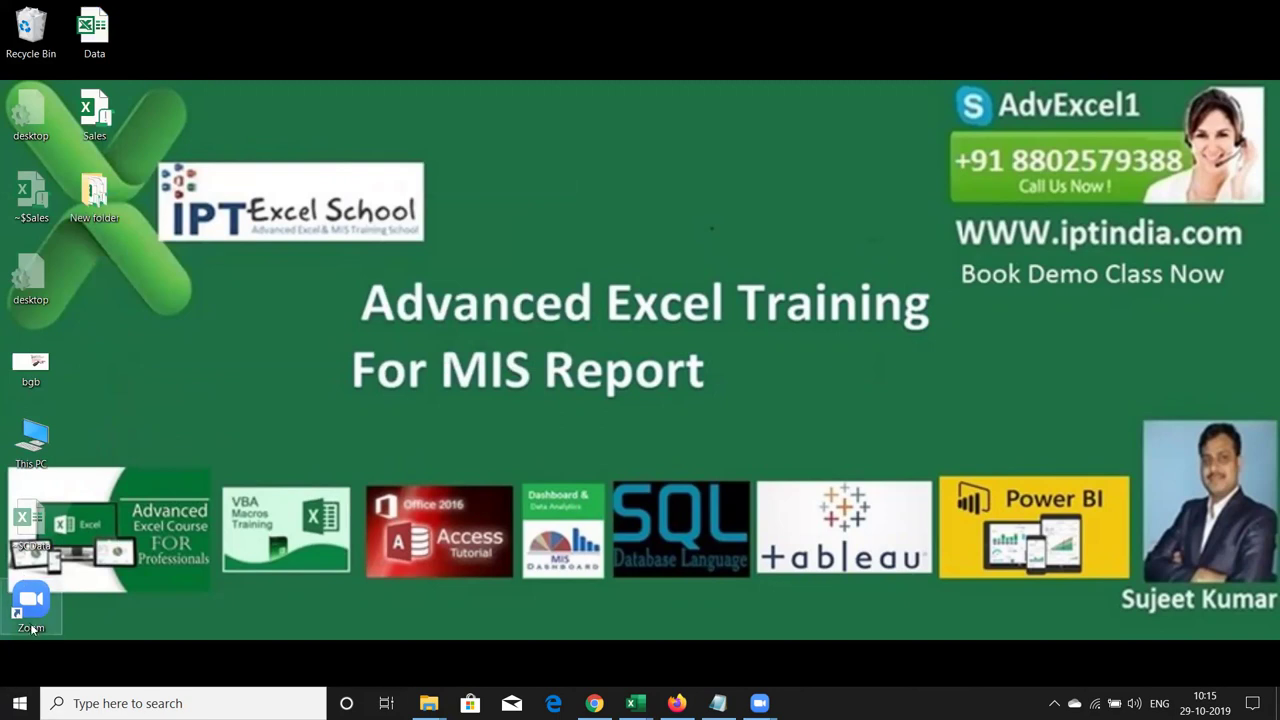
{"action": "key", "text": "Delete"}
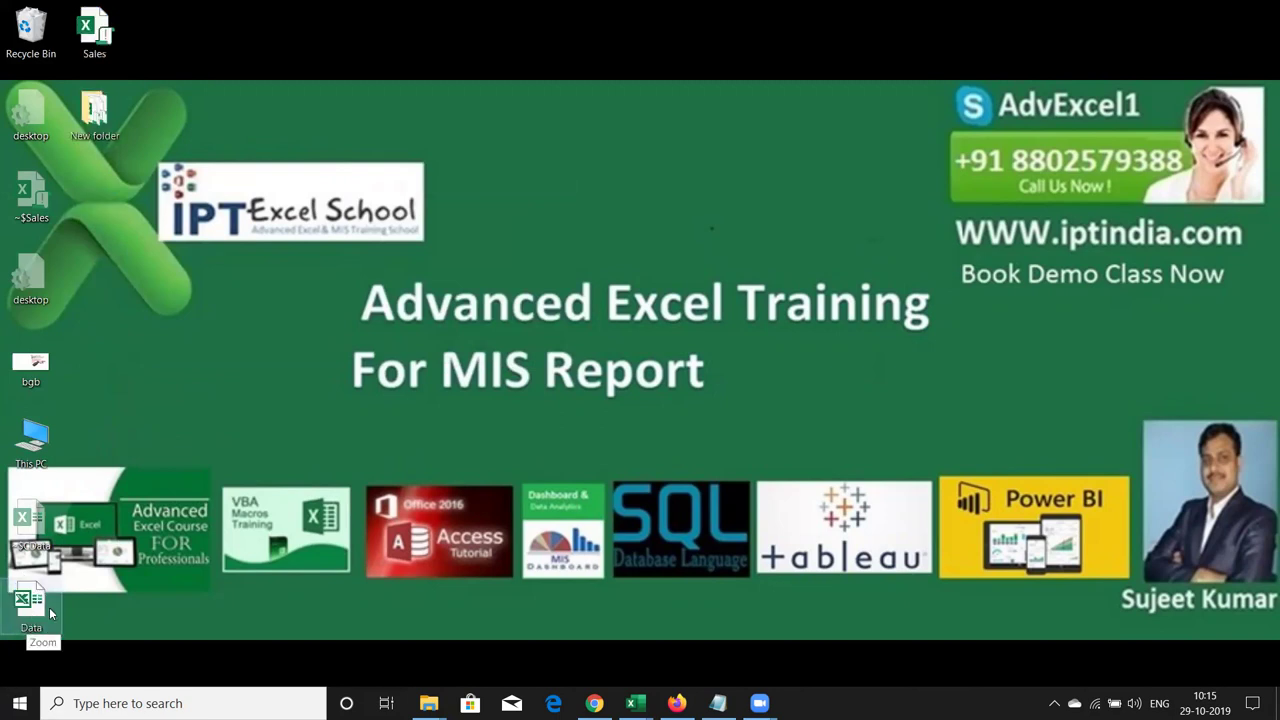
{"action": "right_click", "coordinate": [193, 270]}
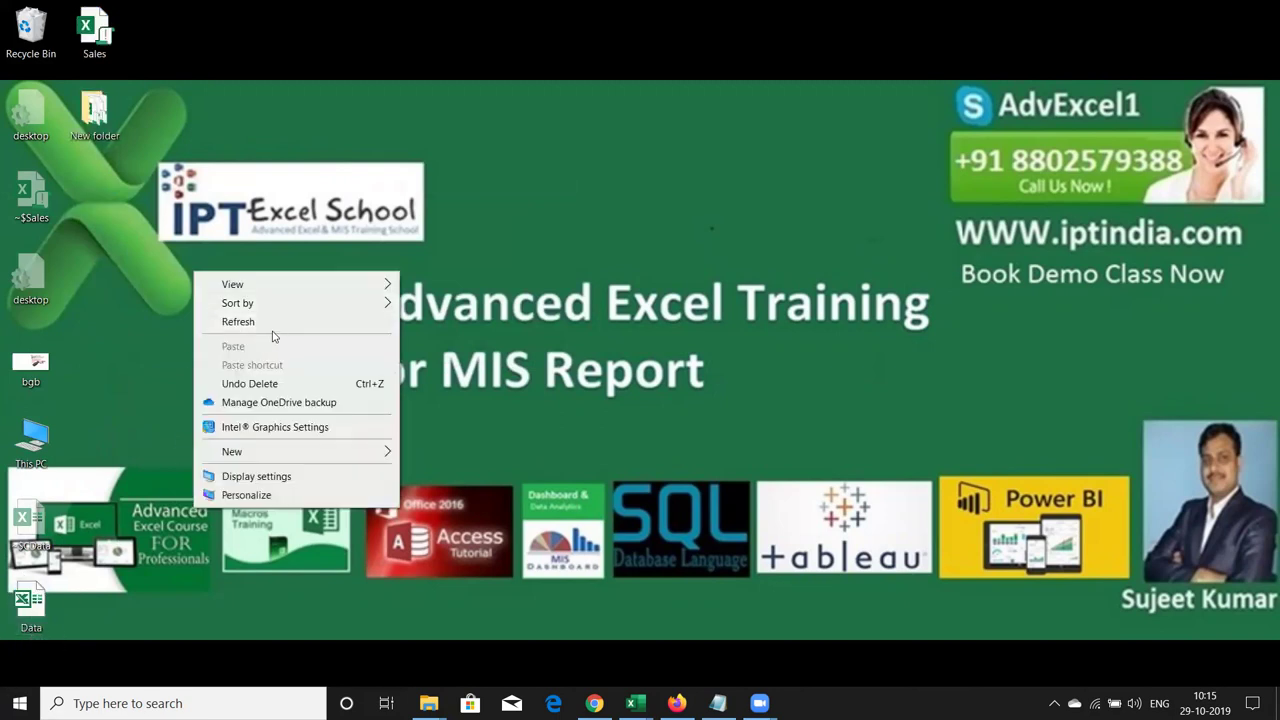
{"action": "left_click", "coordinate": [277, 332]}
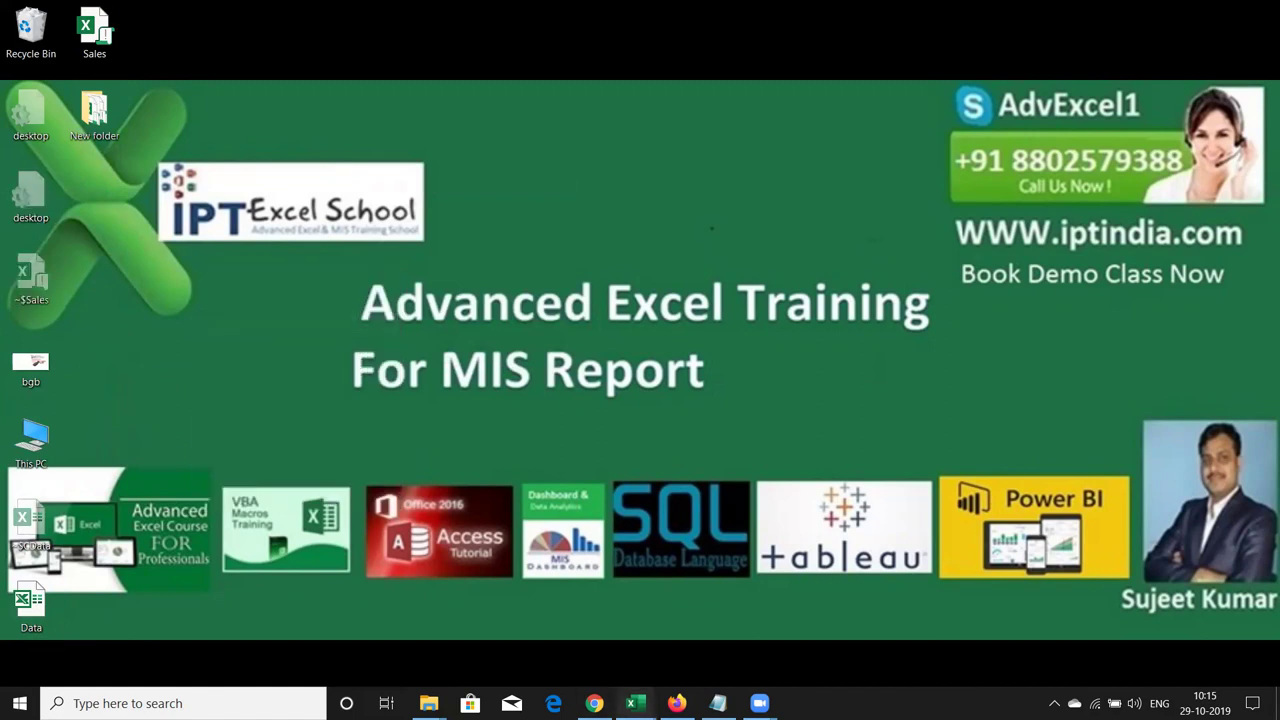
Switch to the keword workbook from the taskbar and close it, leaving Data open
{"action": "mouse_move", "coordinate": [632, 703]}
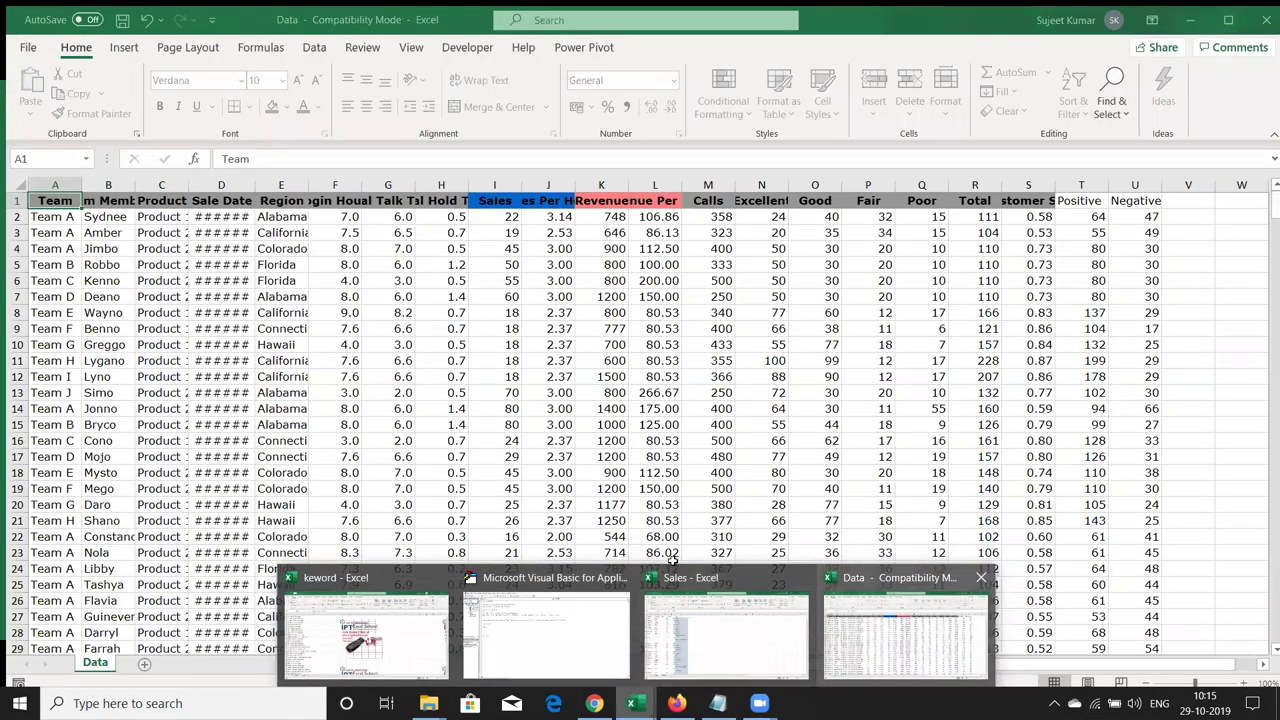
{"action": "left_click", "coordinate": [843, 667]}
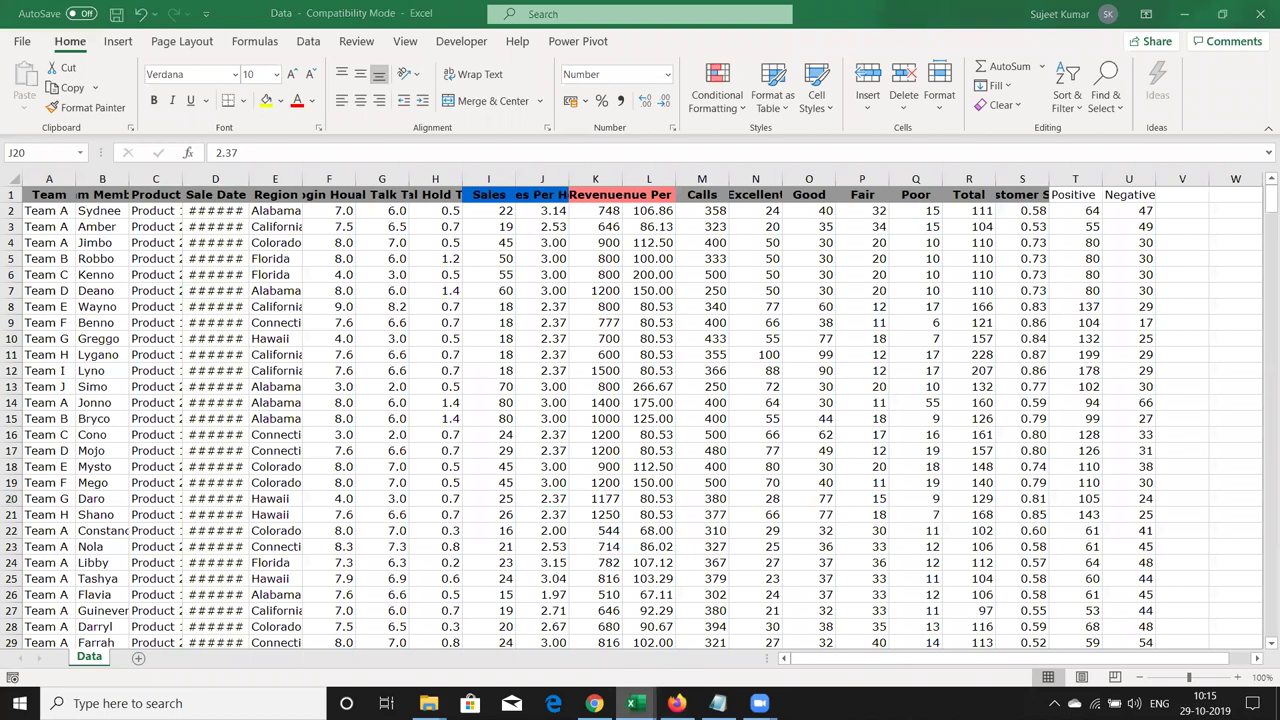
{"action": "mouse_move", "coordinate": [632, 703]}
{"action": "left_click", "coordinate": [405, 630]}
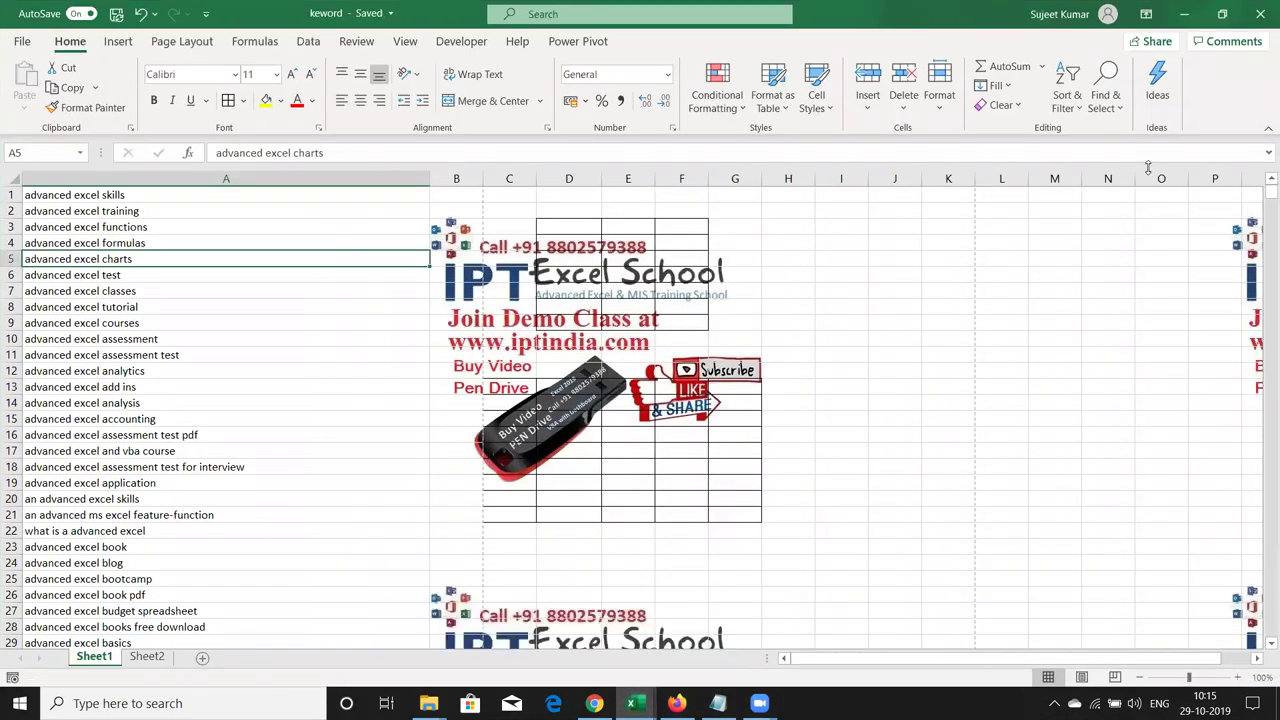
{"action": "left_click", "coordinate": [1260, 20]}
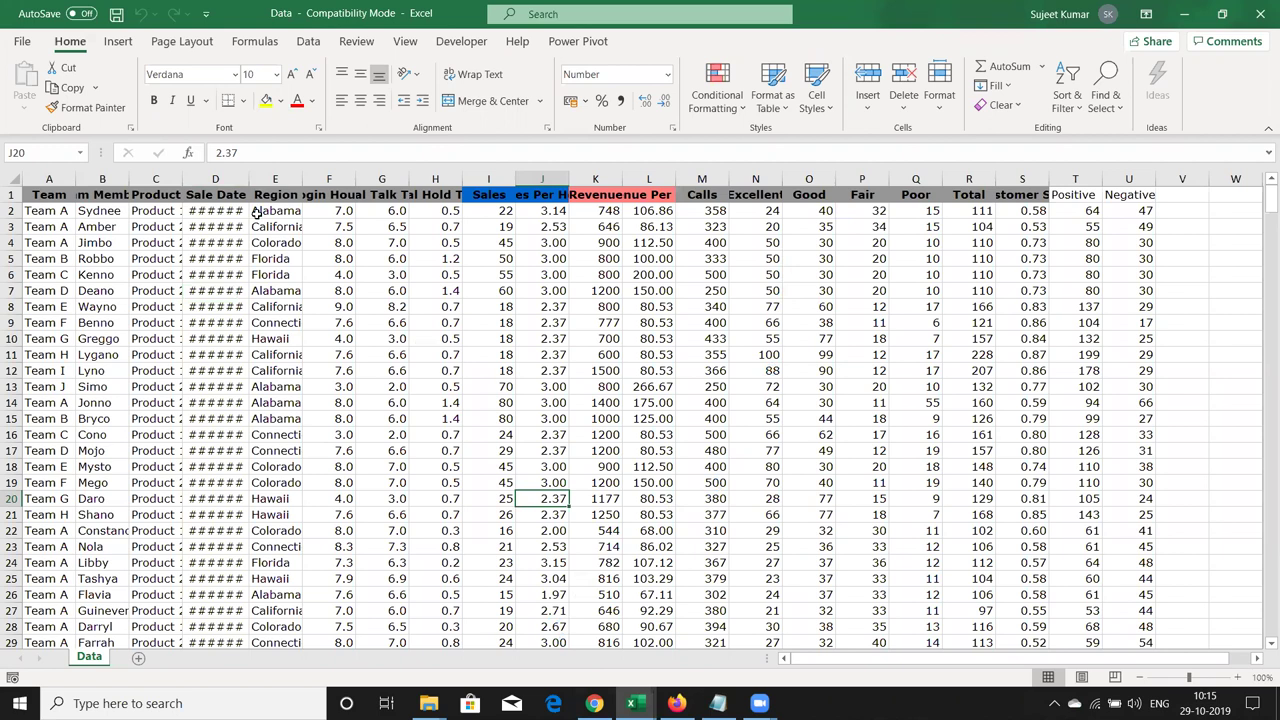
{"action": "key", "text": "ctrl+Up"}
{"action": "key", "text": "ctrl+Left"}
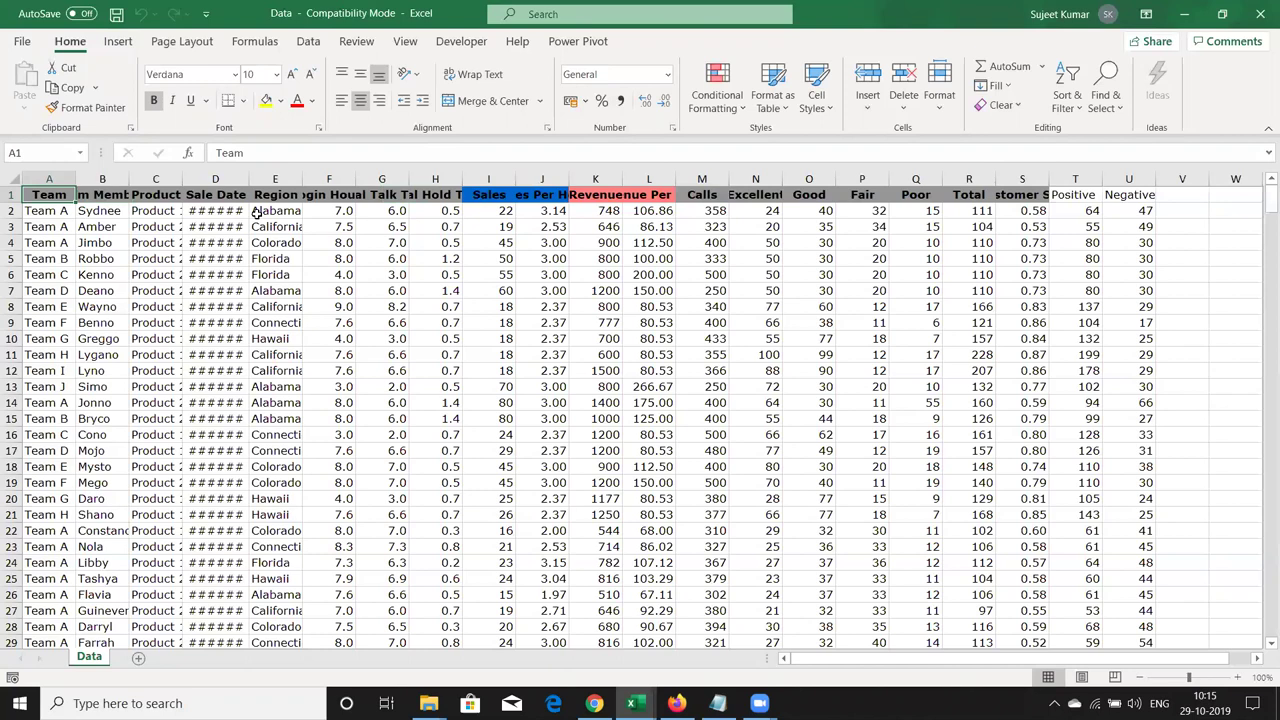
{"action": "key", "text": "Right"}
{"action": "left_click", "coordinate": [158, 290]}
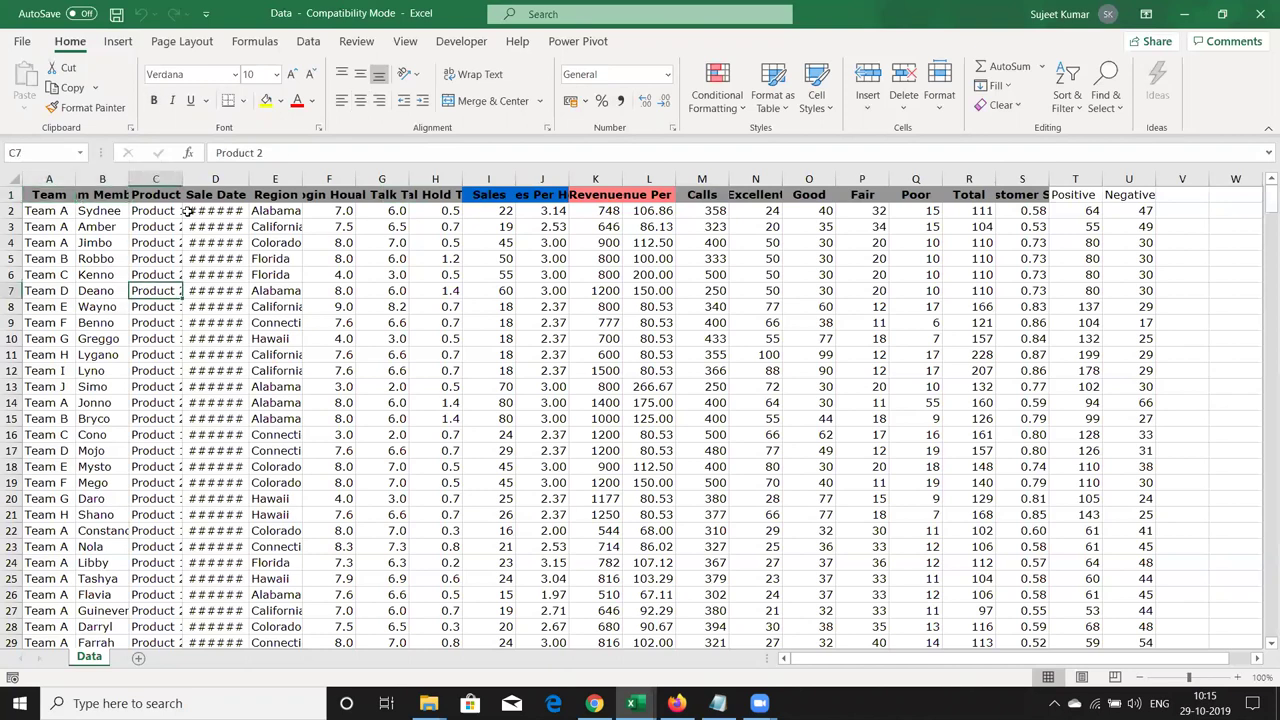
{"action": "left_click", "coordinate": [266, 100]}
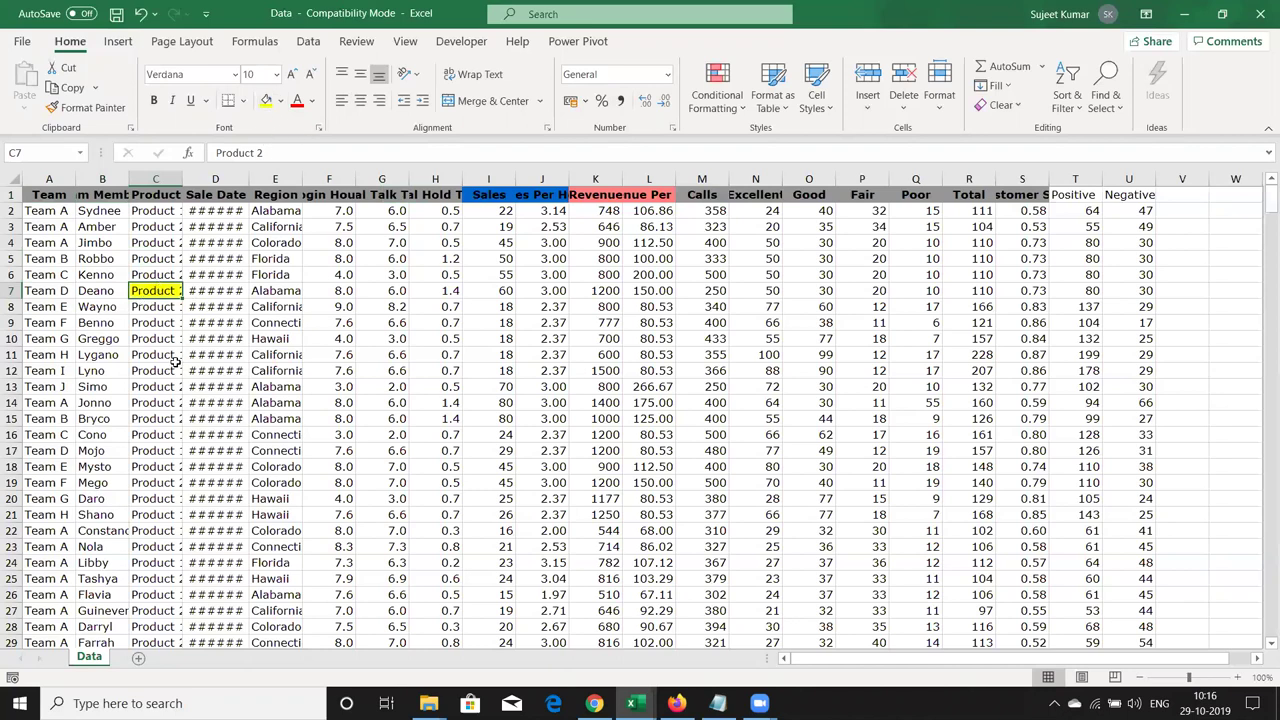
{"action": "key", "text": "ctrl+z"}
{"action": "left_click", "coordinate": [640, 260]}
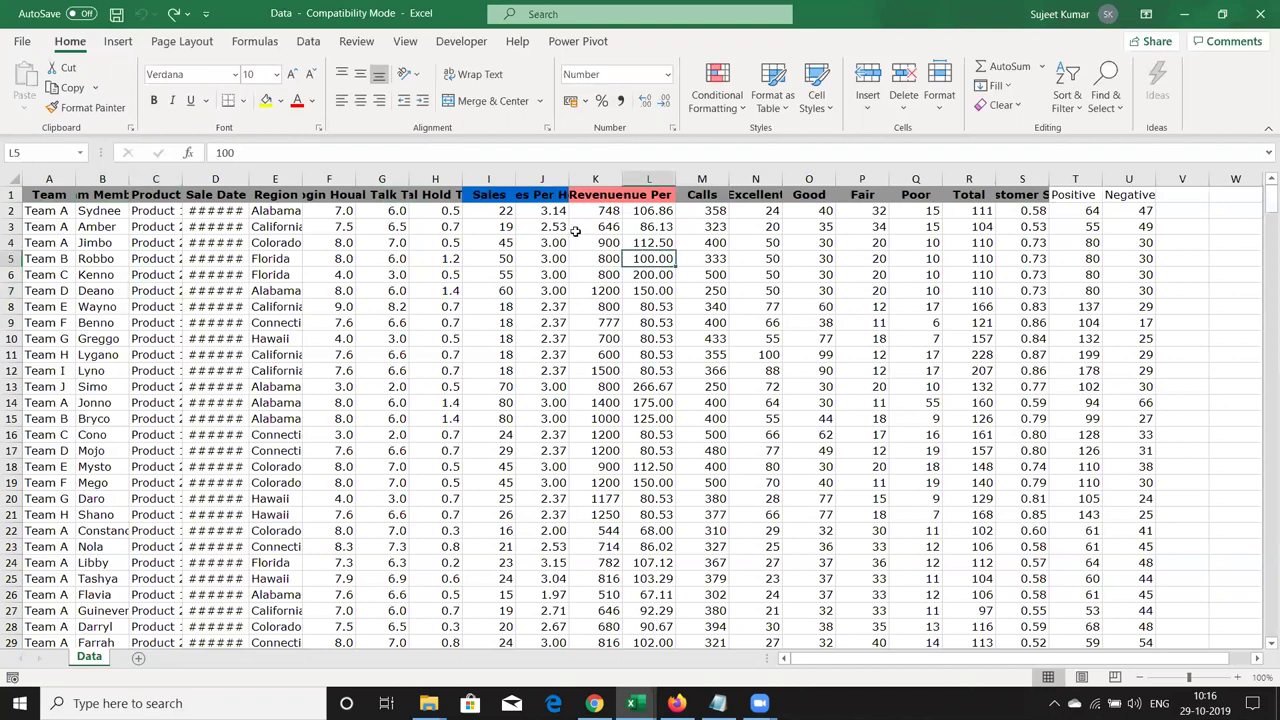
{"action": "left_click", "coordinate": [601, 180]}
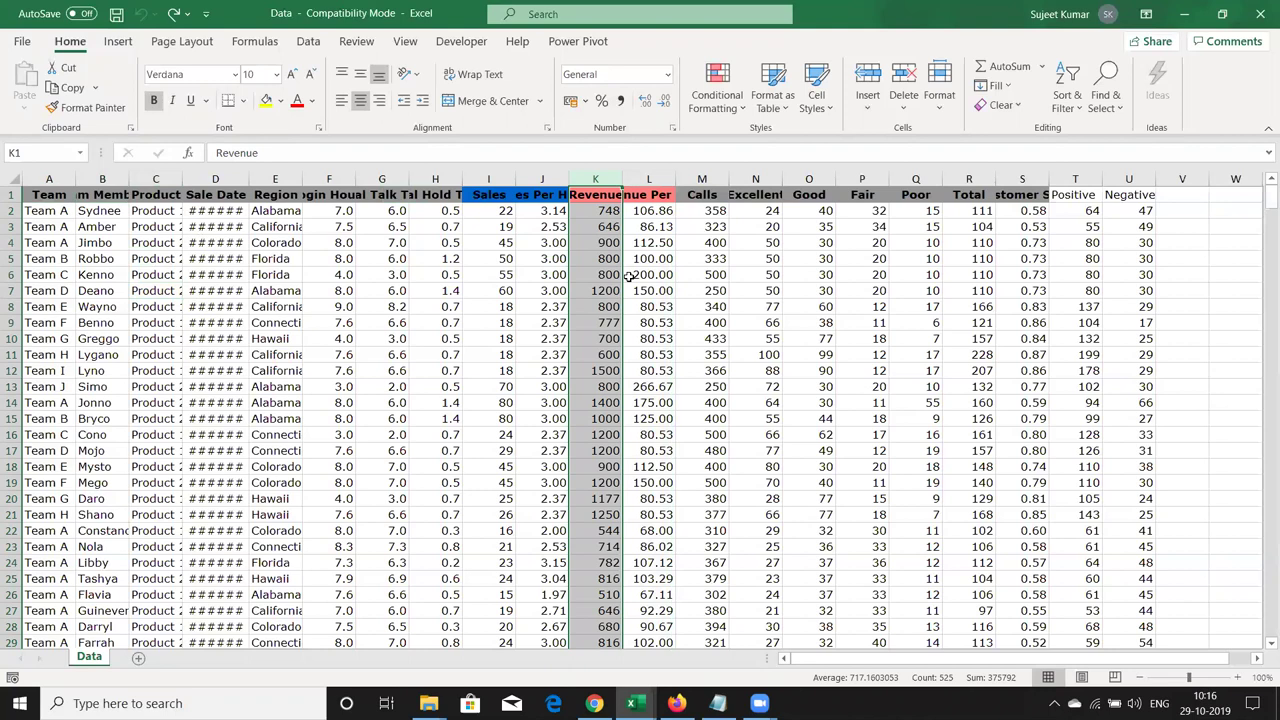
Start a Greater Than highlight-cells rule on the Revenue column K
{"action": "left_click", "coordinate": [738, 98]}
{"action": "mouse_move", "coordinate": [760, 128]}
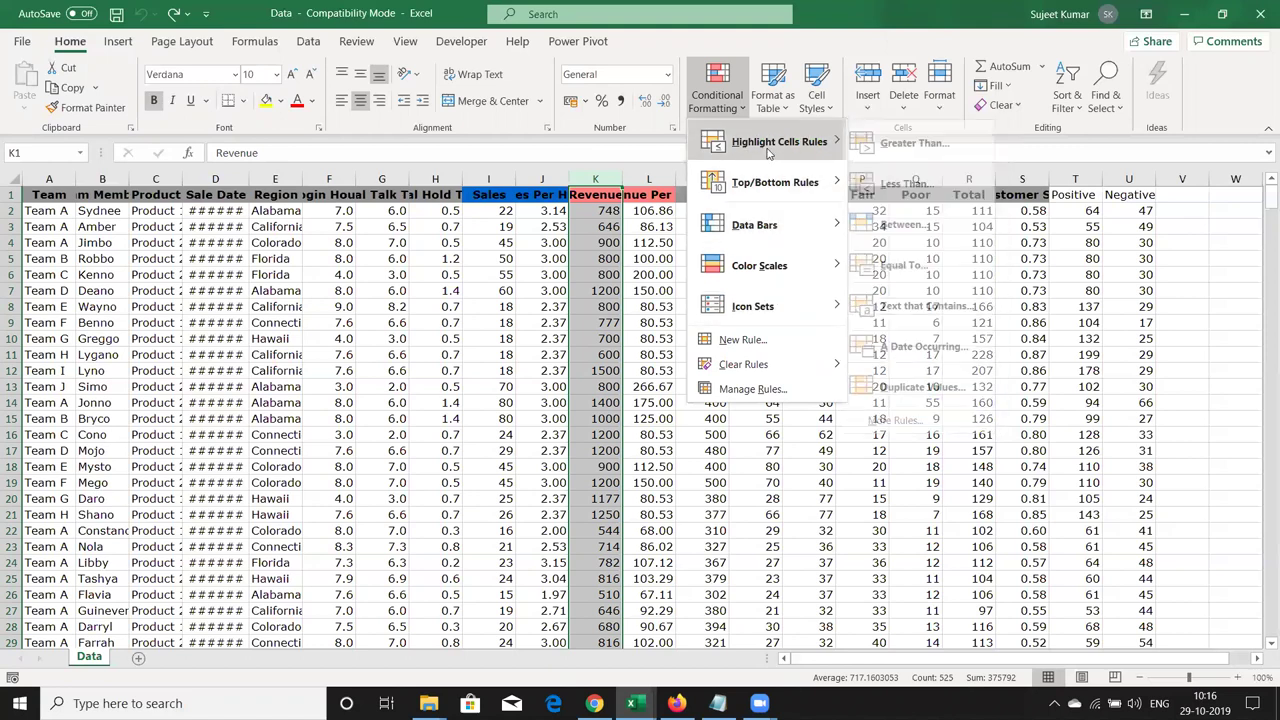
{"action": "left_click", "coordinate": [912, 143]}
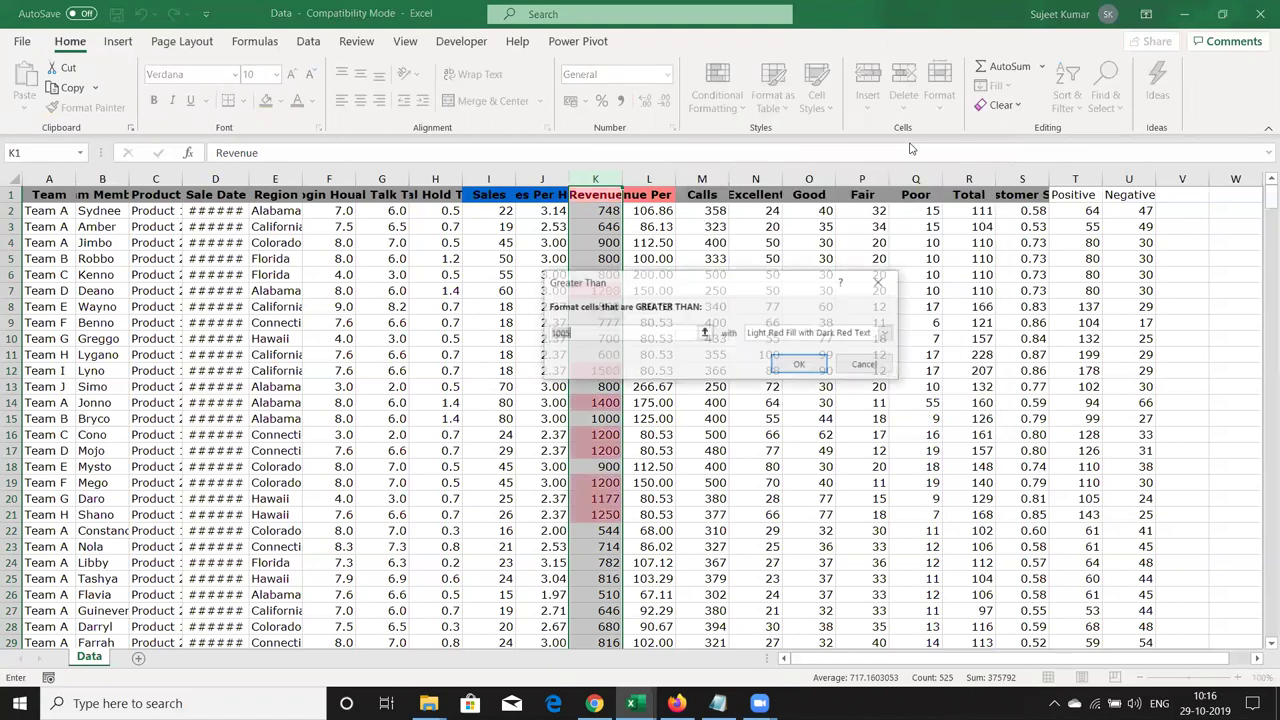
Enter 1000 as the threshold and preview the yellow, green, red text and red border presets
{"action": "type", "text": "1000"}
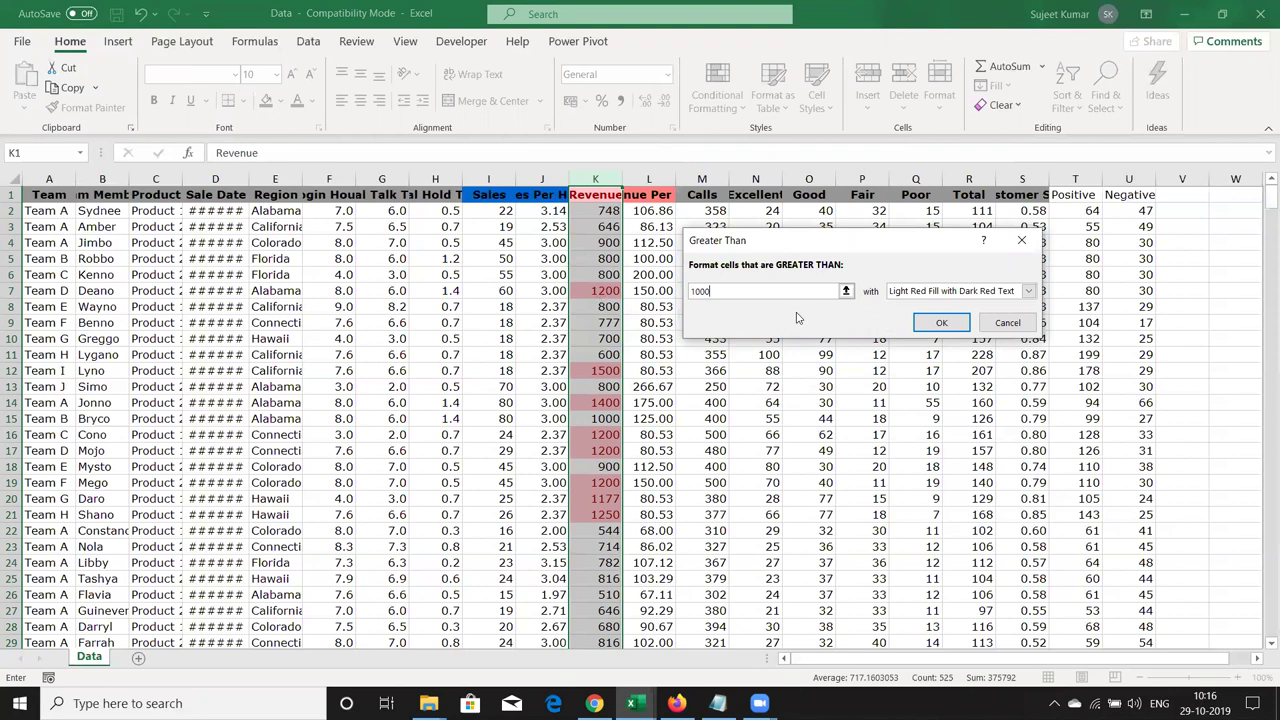
{"action": "left_click", "coordinate": [920, 293]}
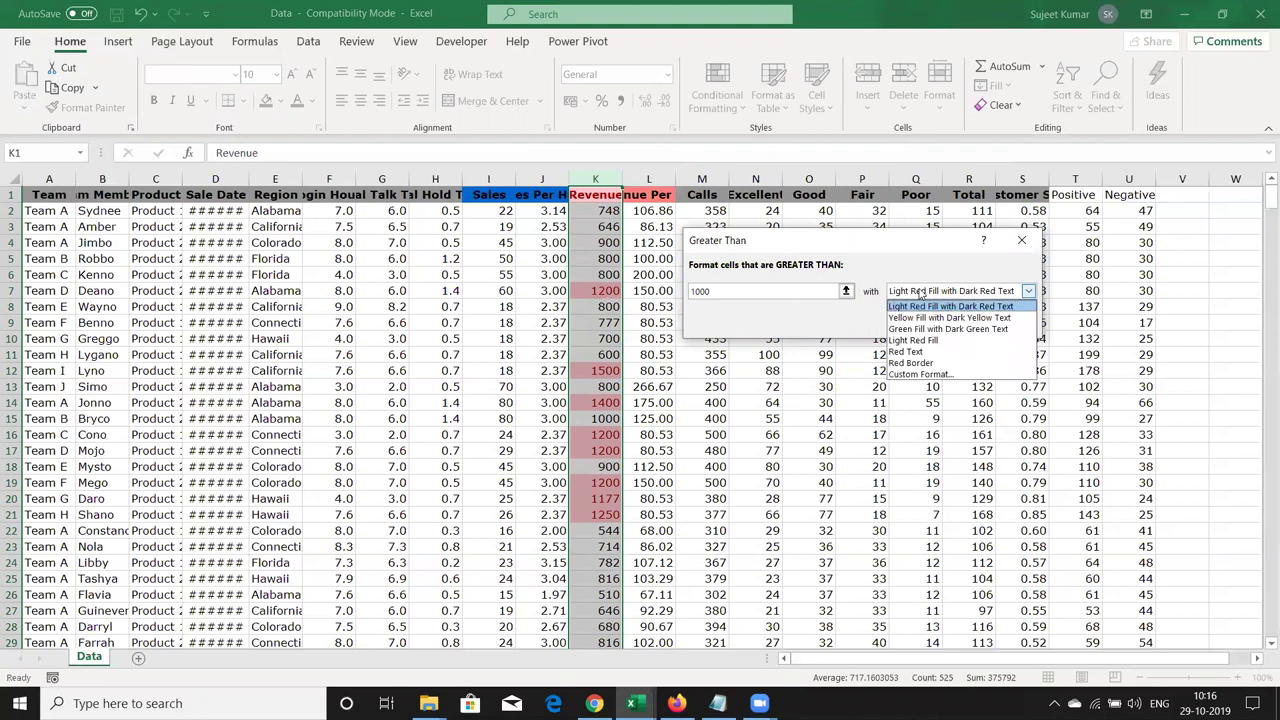
{"action": "key", "text": "Down"}
{"action": "key", "text": "Return"}
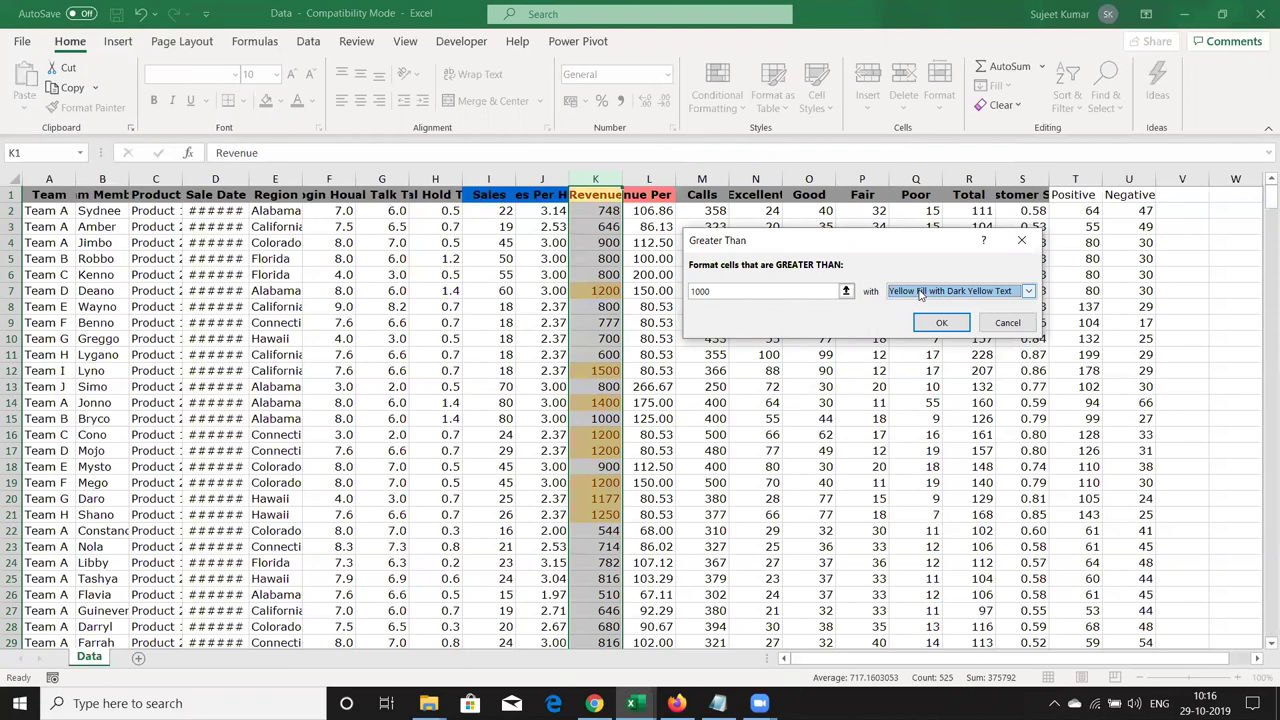
{"action": "left_click", "coordinate": [920, 293]}
{"action": "key", "text": "Down"}
{"action": "key", "text": "Return"}
{"action": "left_click", "coordinate": [920, 293]}
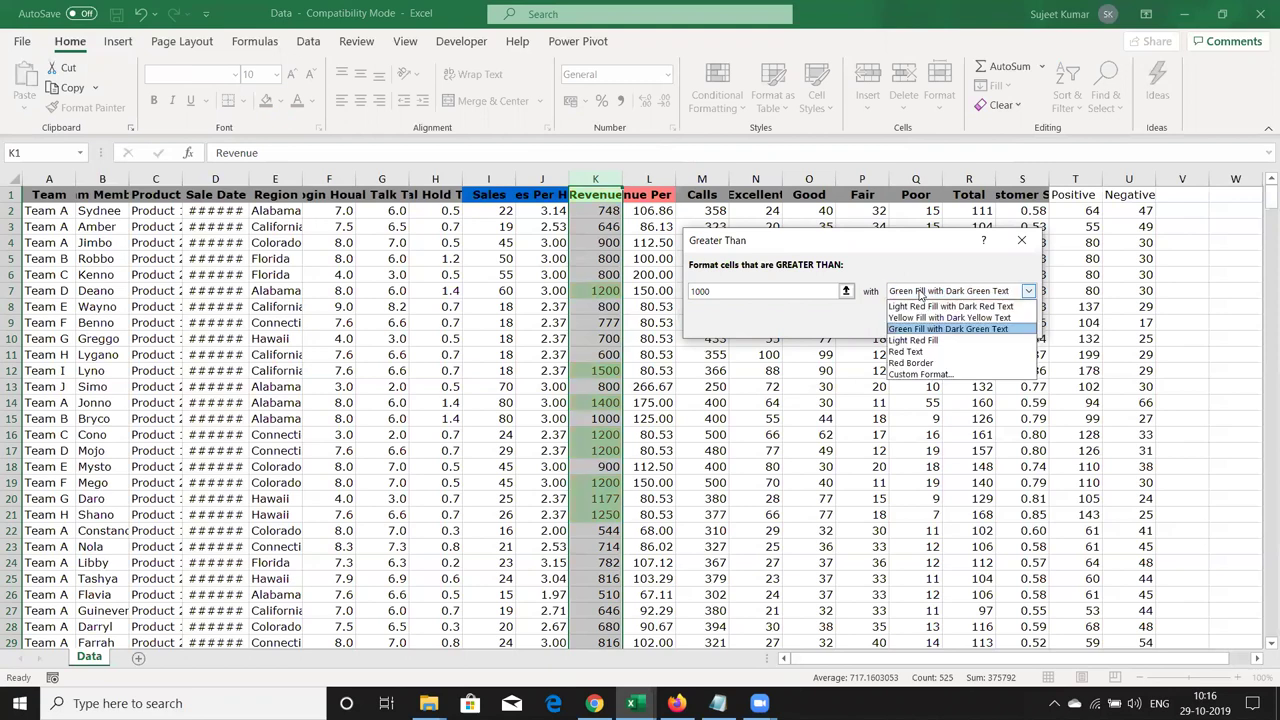
{"action": "key", "text": "Down"}
{"action": "key", "text": "Return"}
{"action": "left_click", "coordinate": [920, 293]}
{"action": "key", "text": "Down"}
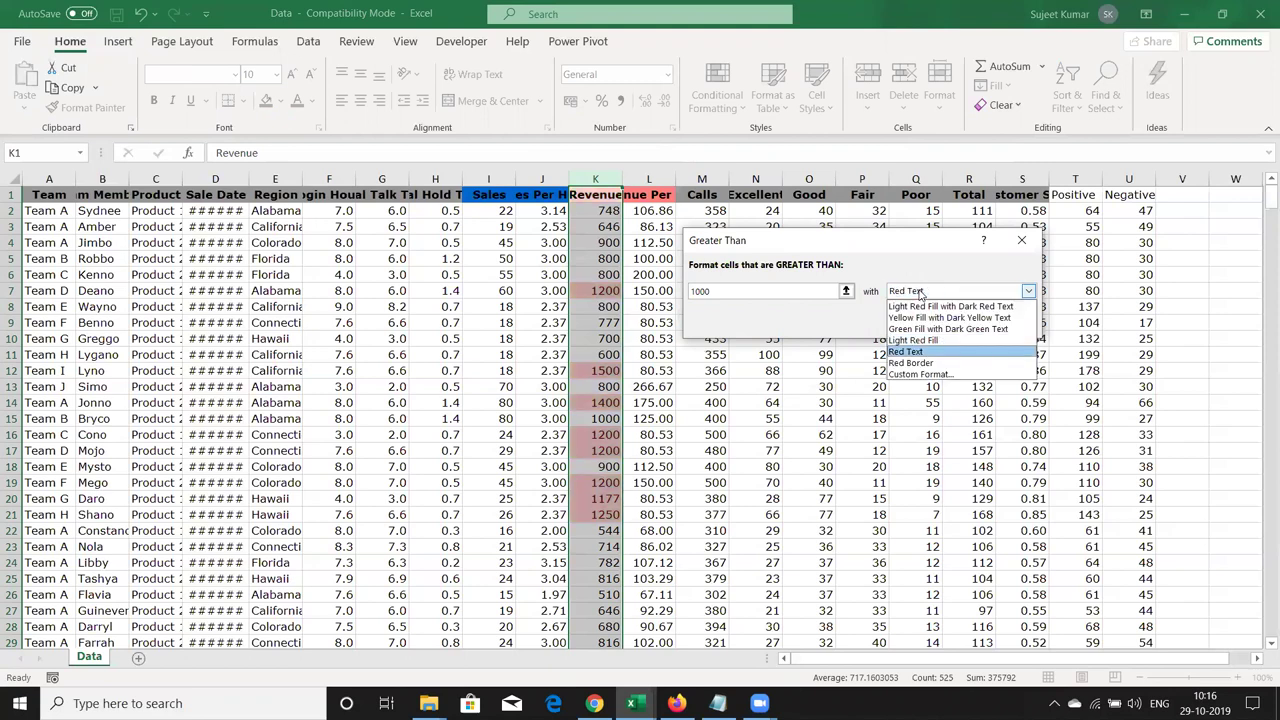
{"action": "key", "text": "Return"}
{"action": "left_click", "coordinate": [920, 292]}
{"action": "key", "text": "Down"}
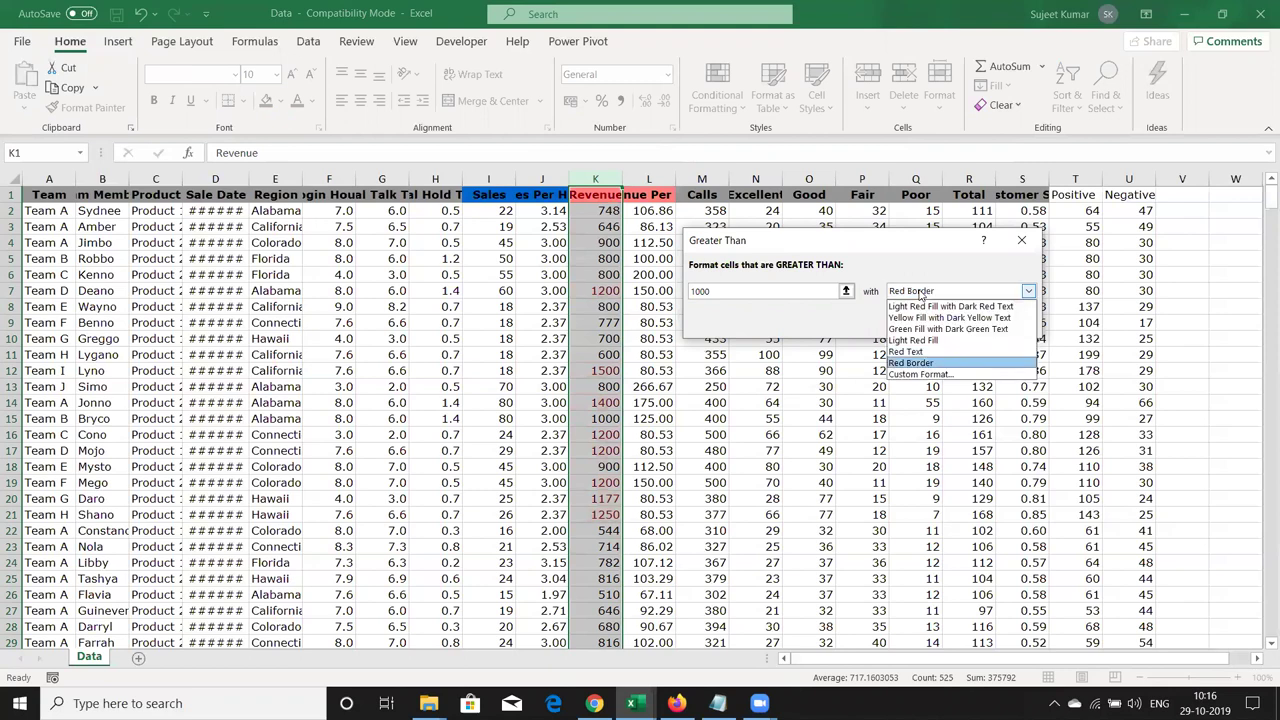
{"action": "key", "text": "Return"}
{"action": "left_click", "coordinate": [920, 293]}
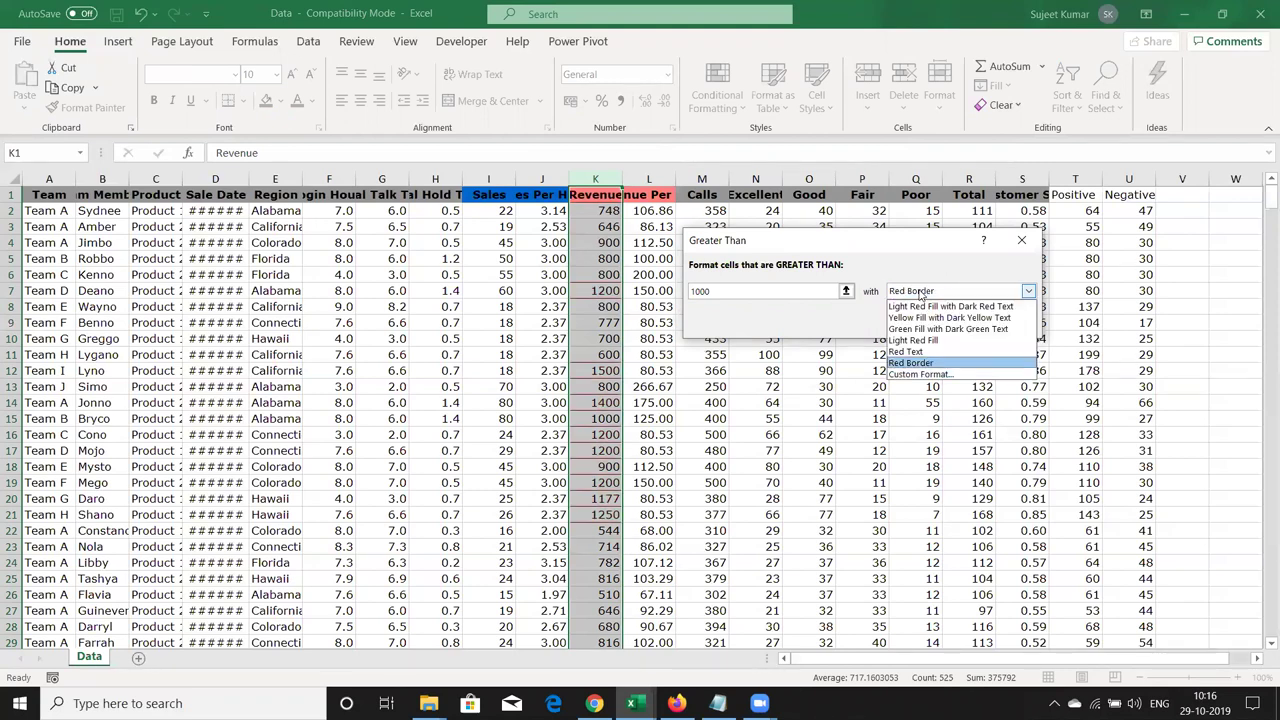
{"action": "key", "text": "Up"}
{"action": "key", "text": "Up"}
{"action": "key", "text": "Up"}
{"action": "key", "text": "Up"}
{"action": "key", "text": "Up"}
{"action": "key", "text": "Down"}
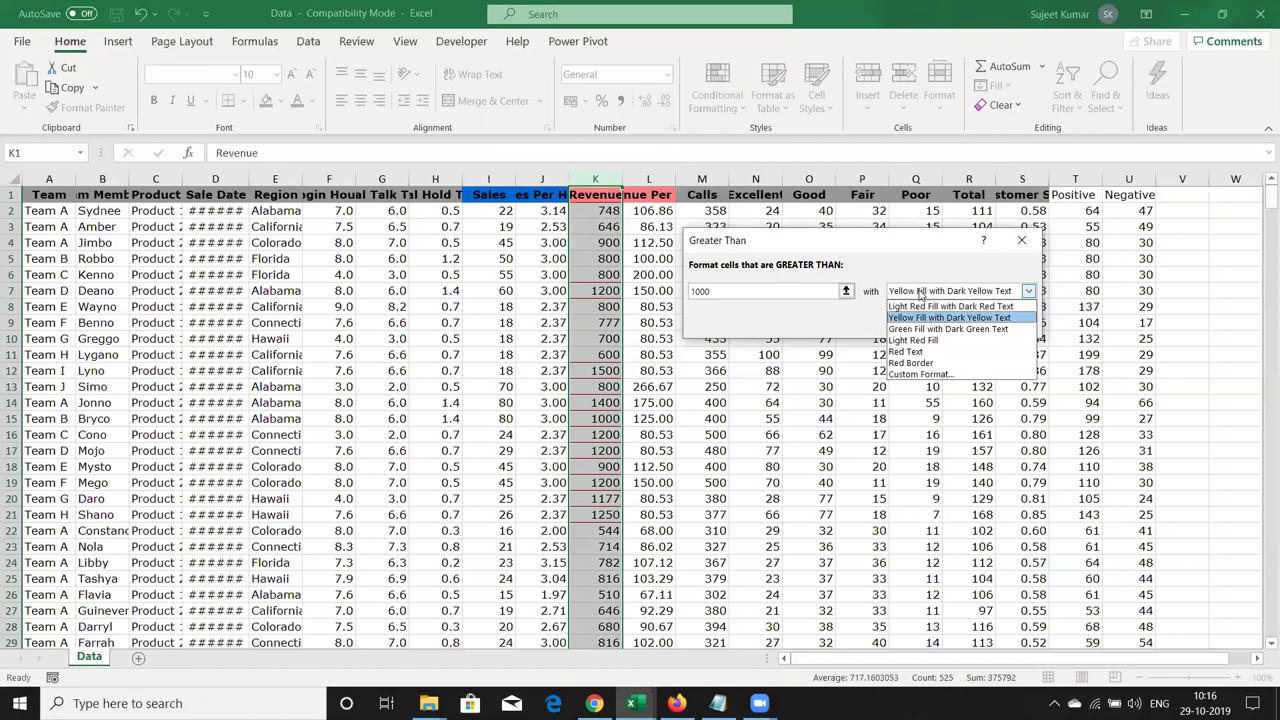
{"action": "key", "text": "Down"}
{"action": "key", "text": "Down"}
{"action": "key", "text": "Down"}
{"action": "key", "text": "Down"}
{"action": "key", "text": "Down"}
Choose Custom Format and give the rule a light green fill
{"action": "key", "text": "Return"}
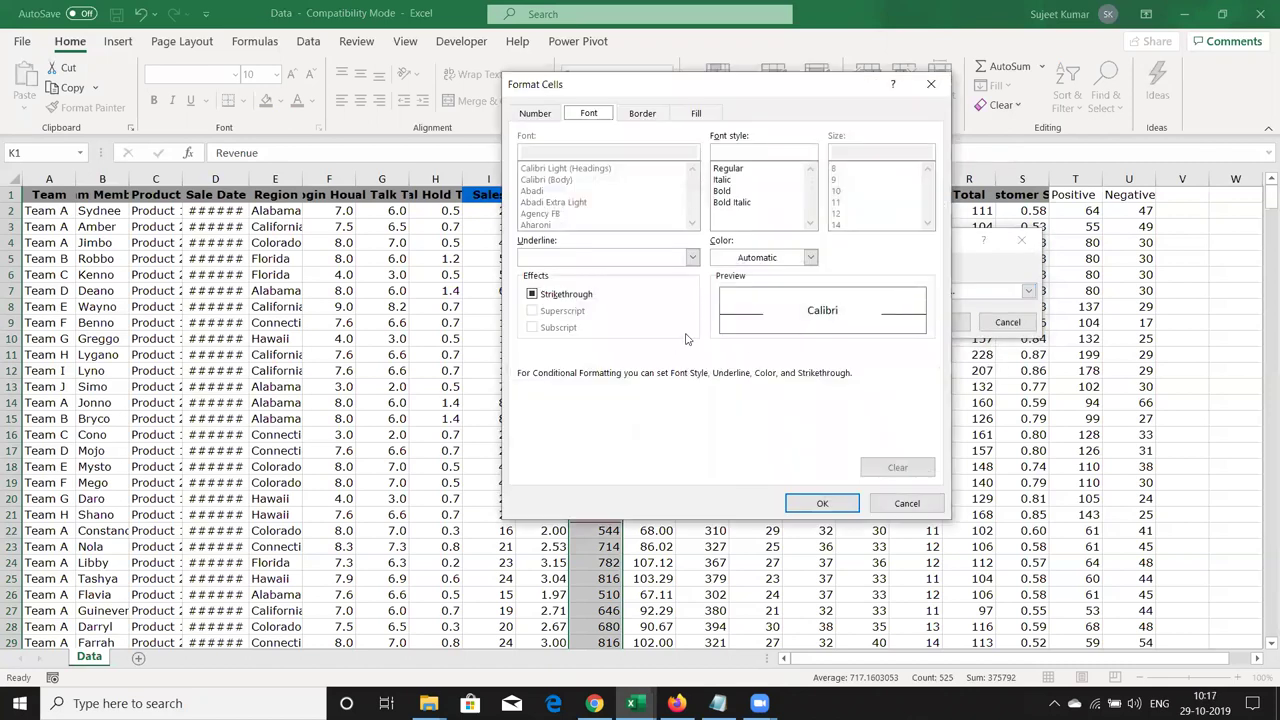
{"action": "left_click", "coordinate": [545, 116]}
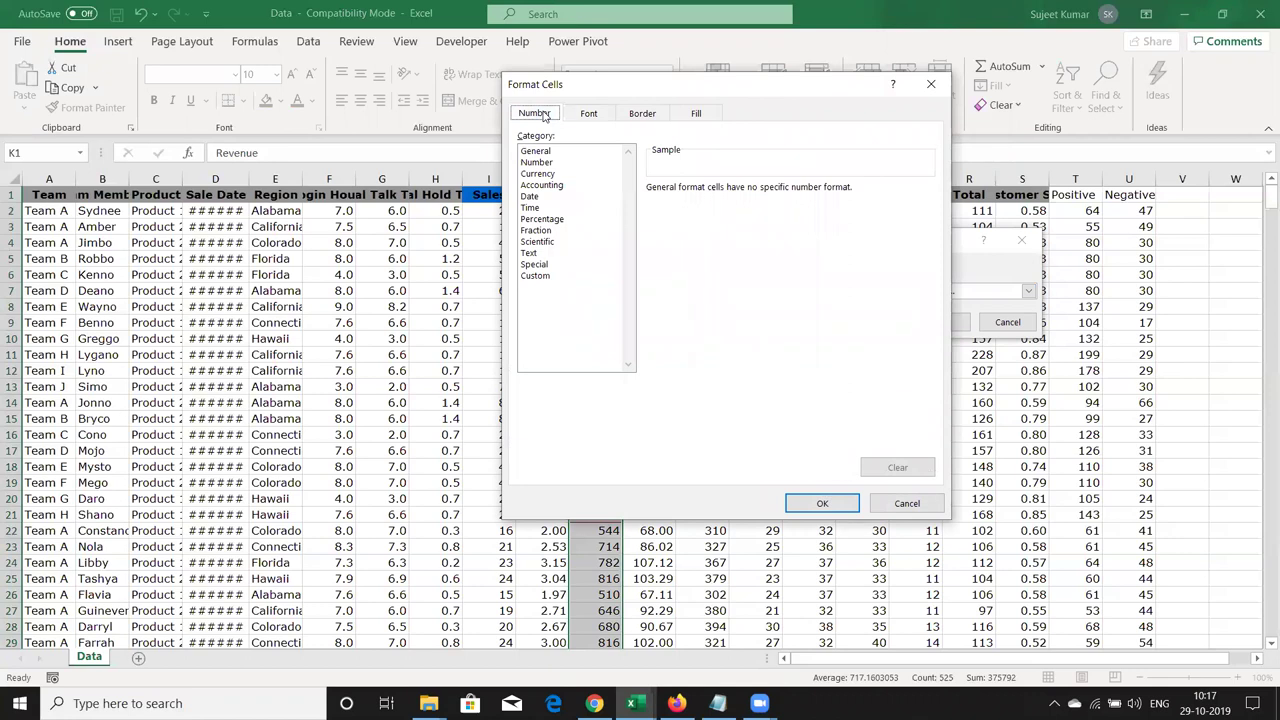
{"action": "left_click", "coordinate": [590, 114]}
{"action": "left_click", "coordinate": [642, 114]}
{"action": "left_click", "coordinate": [699, 113]}
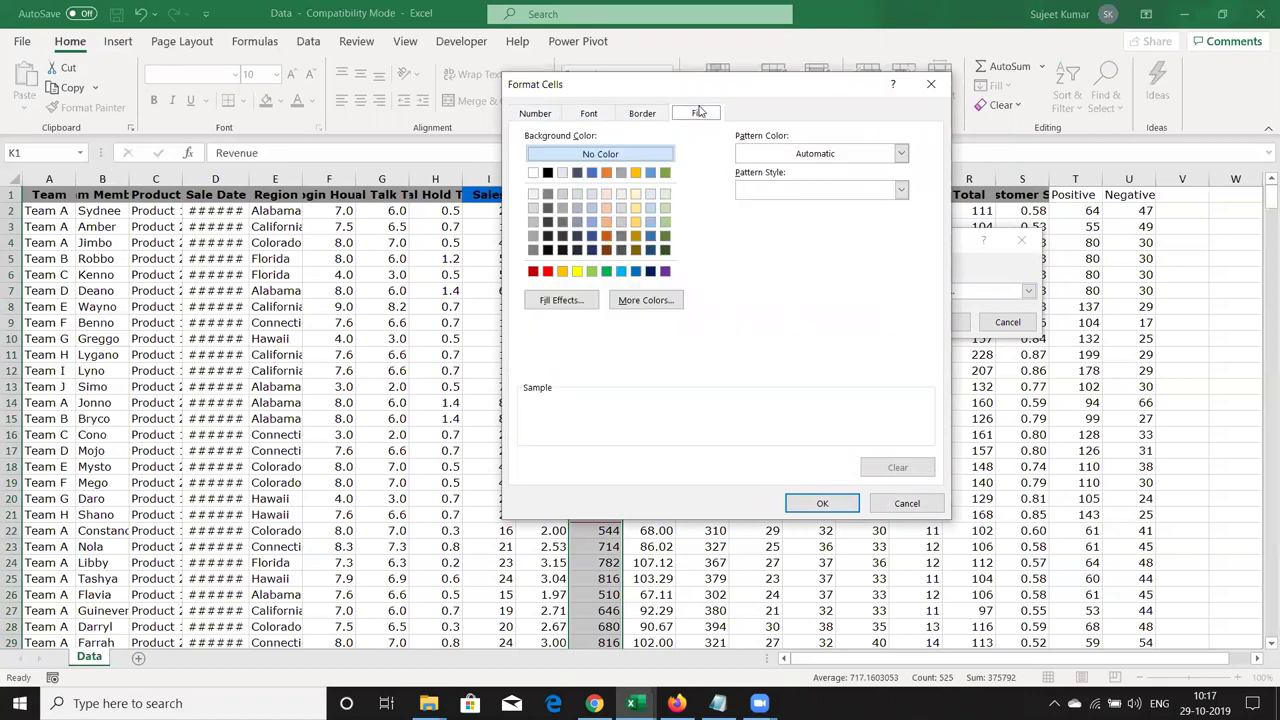
{"action": "left_click", "coordinate": [620, 222]}
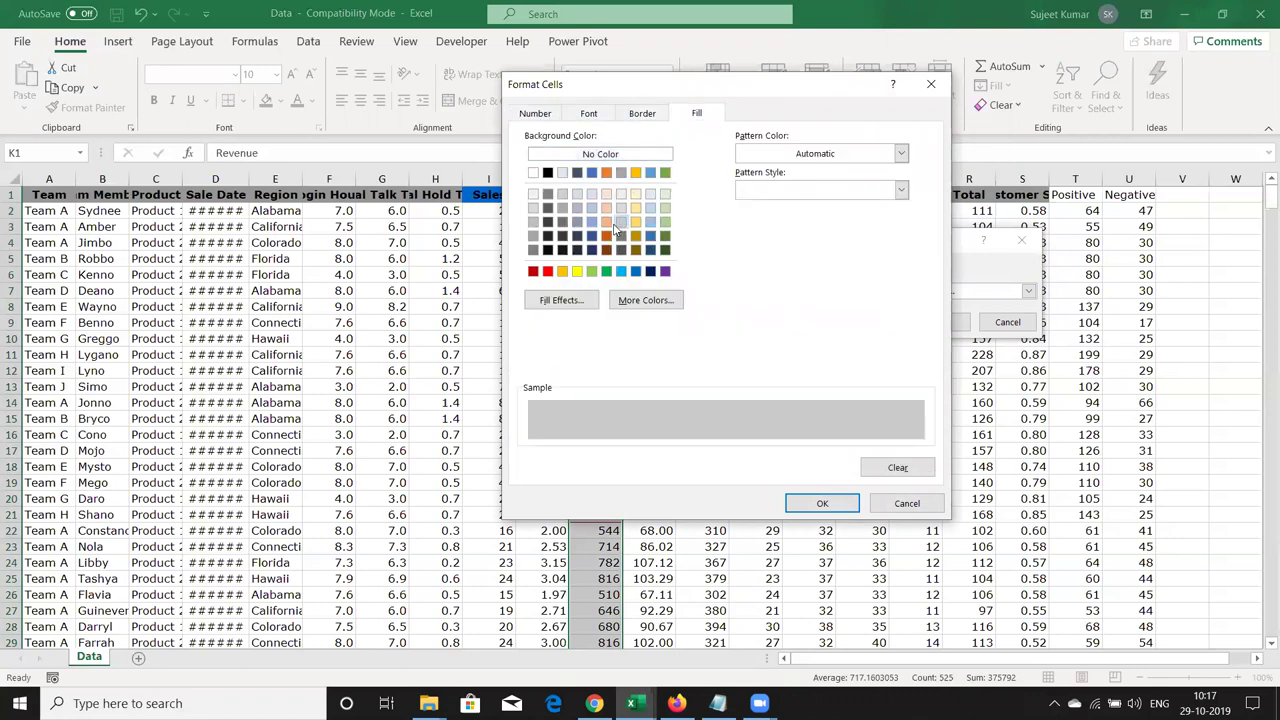
{"action": "left_click", "coordinate": [593, 271]}
{"action": "left_click", "coordinate": [822, 503]}
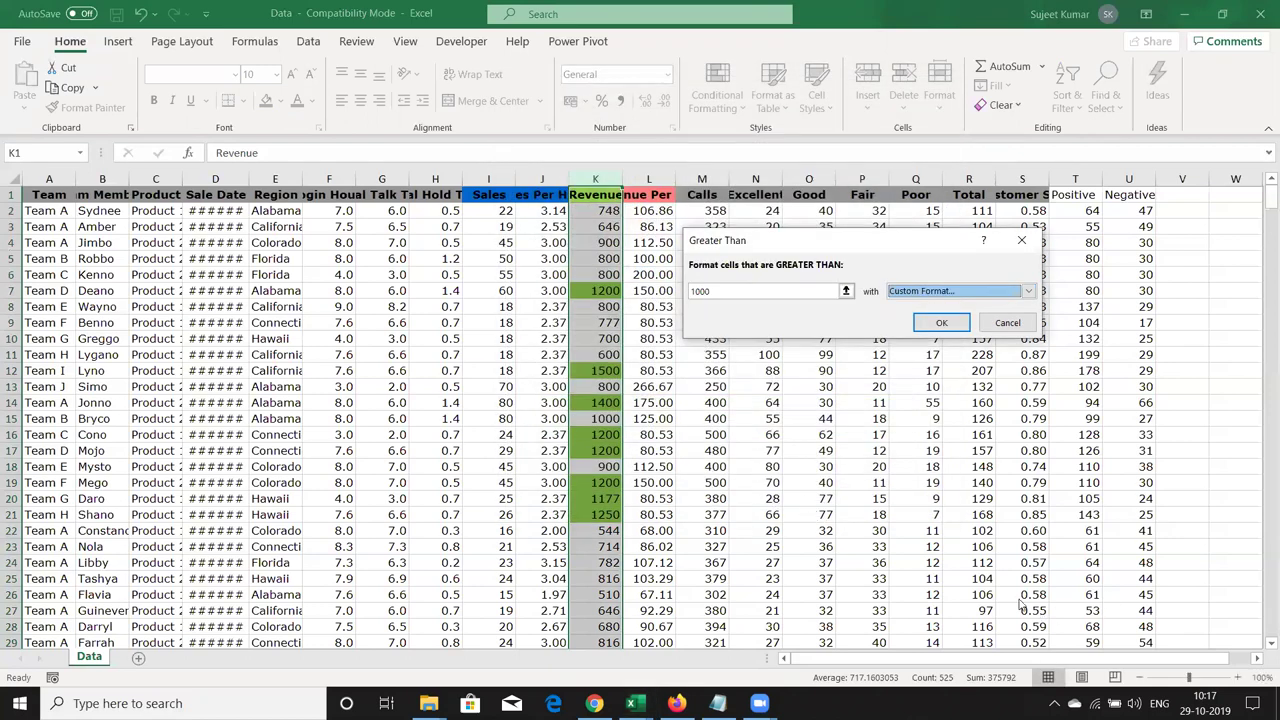
Apply the green above-1000 rule and change K8 from 800 to 1100
{"action": "left_click", "coordinate": [941, 322]}
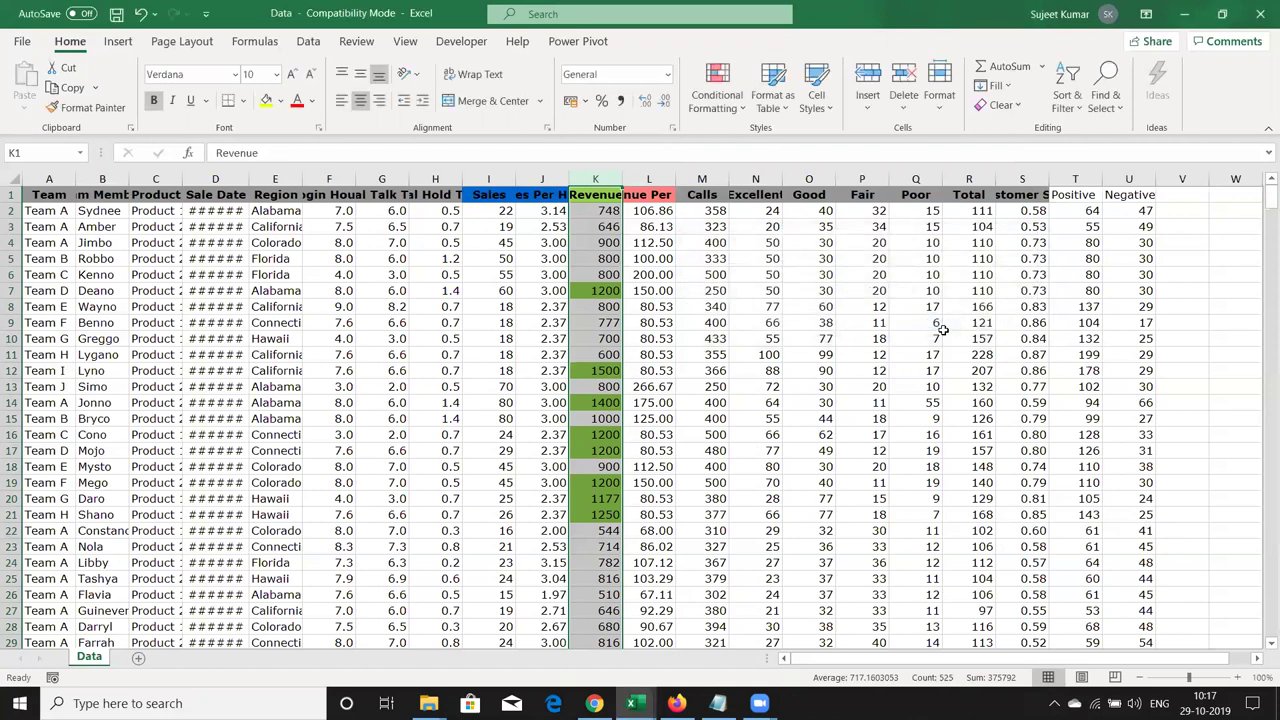
{"action": "left_click", "coordinate": [660, 390]}
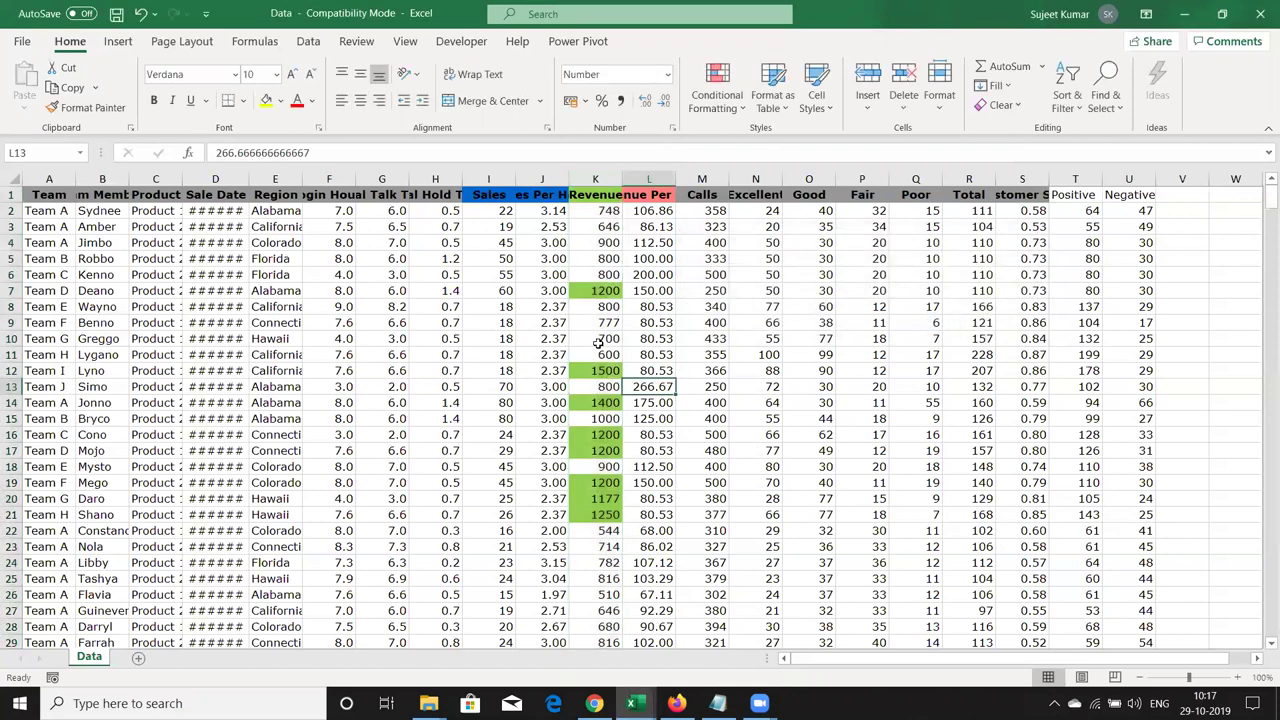
{"action": "left_click", "coordinate": [597, 308]}
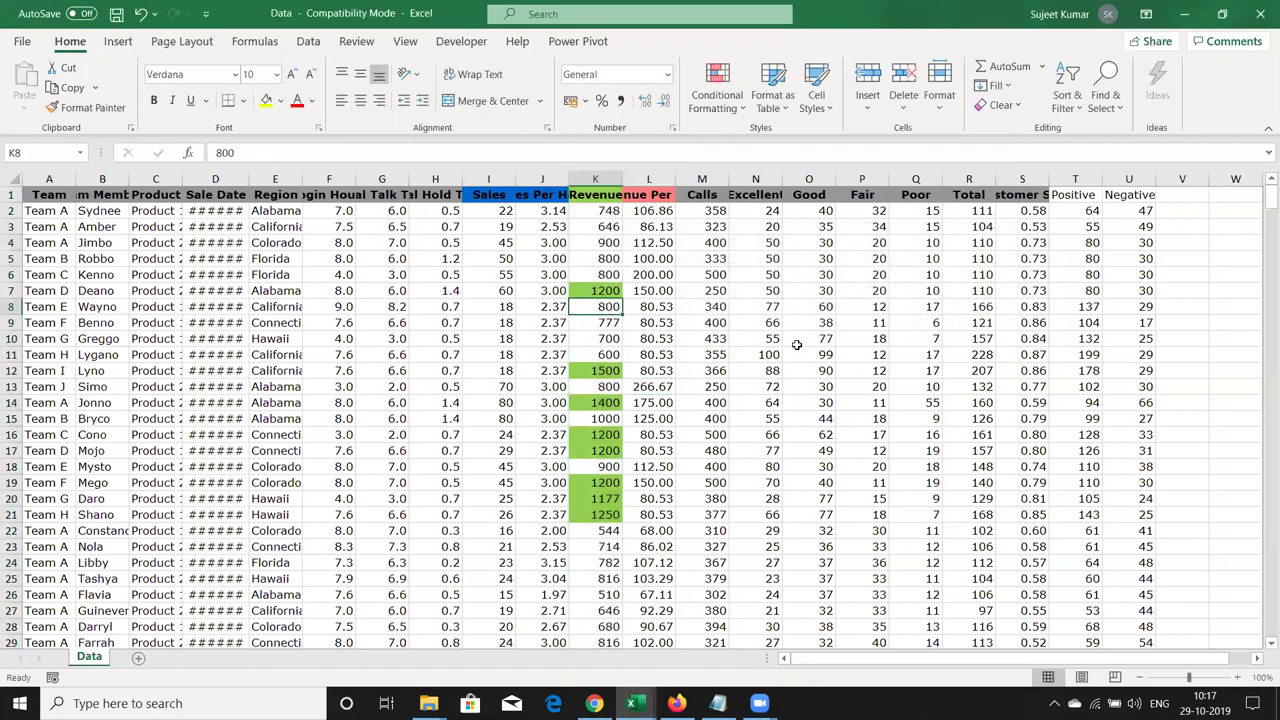
{"action": "type", "text": "12"}
{"action": "key", "text": "BackSpace"}
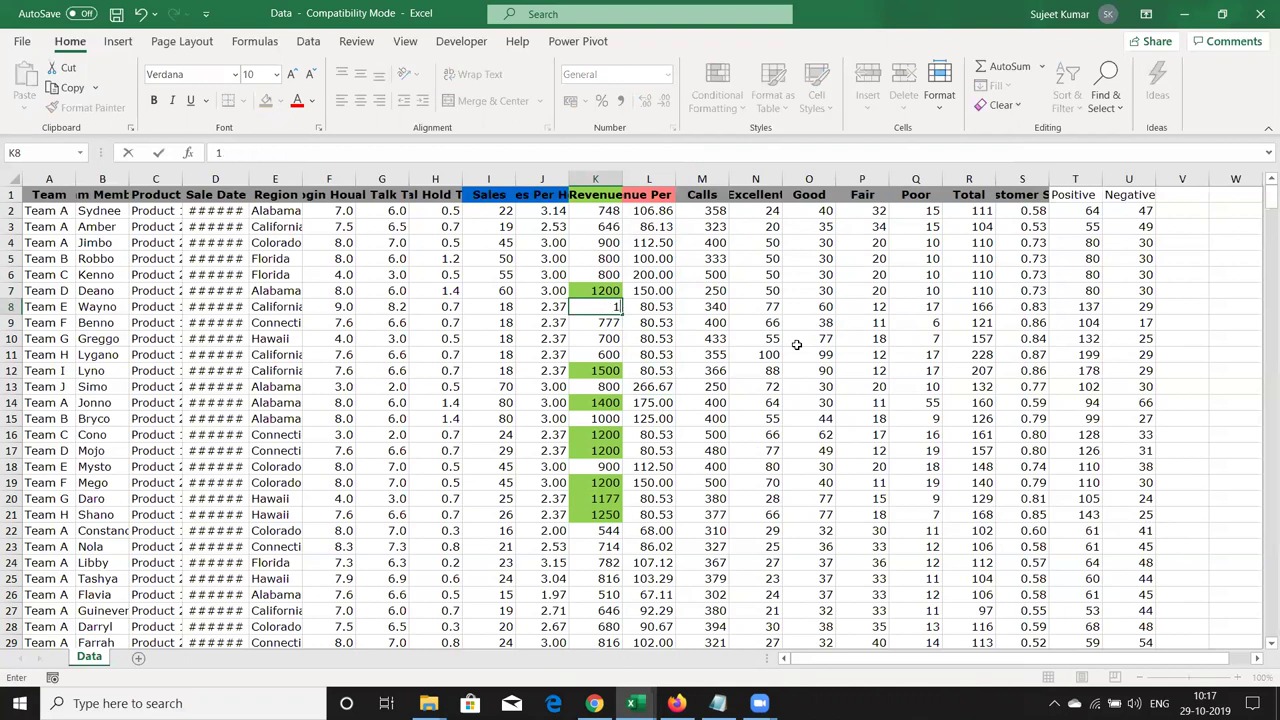
{"action": "type", "text": "00"}
{"action": "key", "text": "Return"}
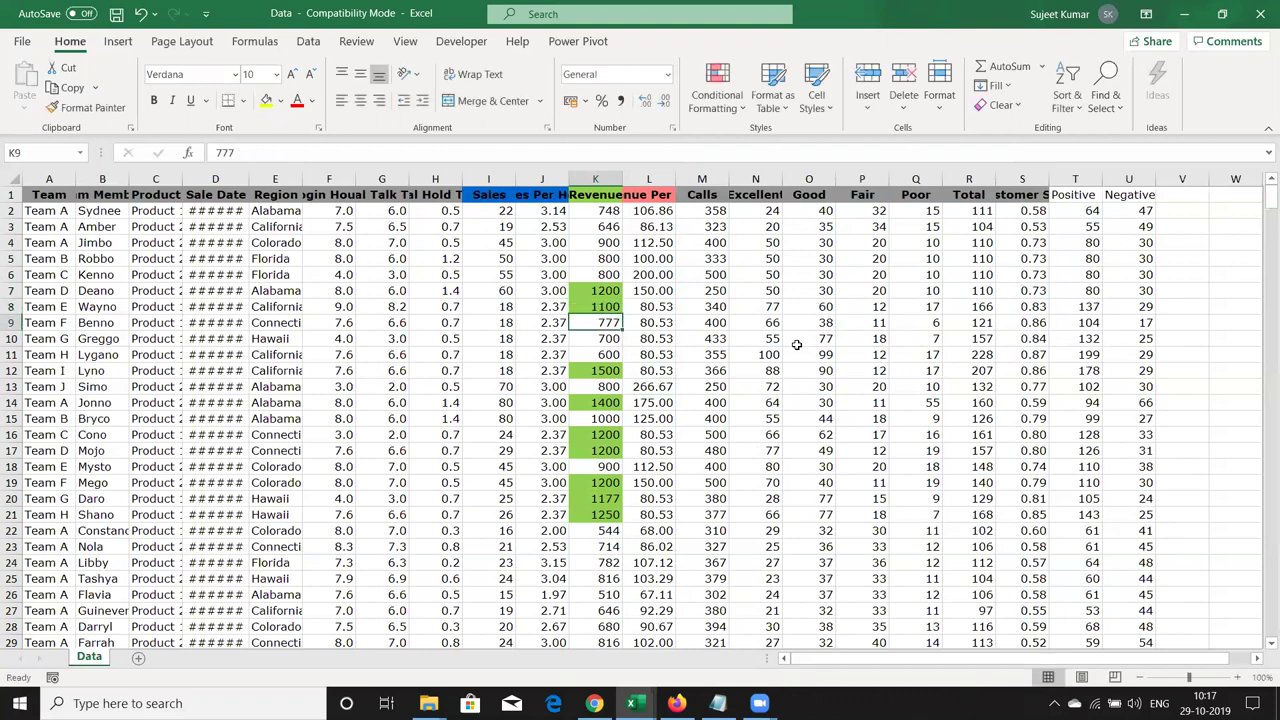
Change the Revenue value in K12 from 1500 to 500
{"action": "key", "text": "Down"}
{"action": "key", "text": "Down"}
{"action": "key", "text": "Down"}
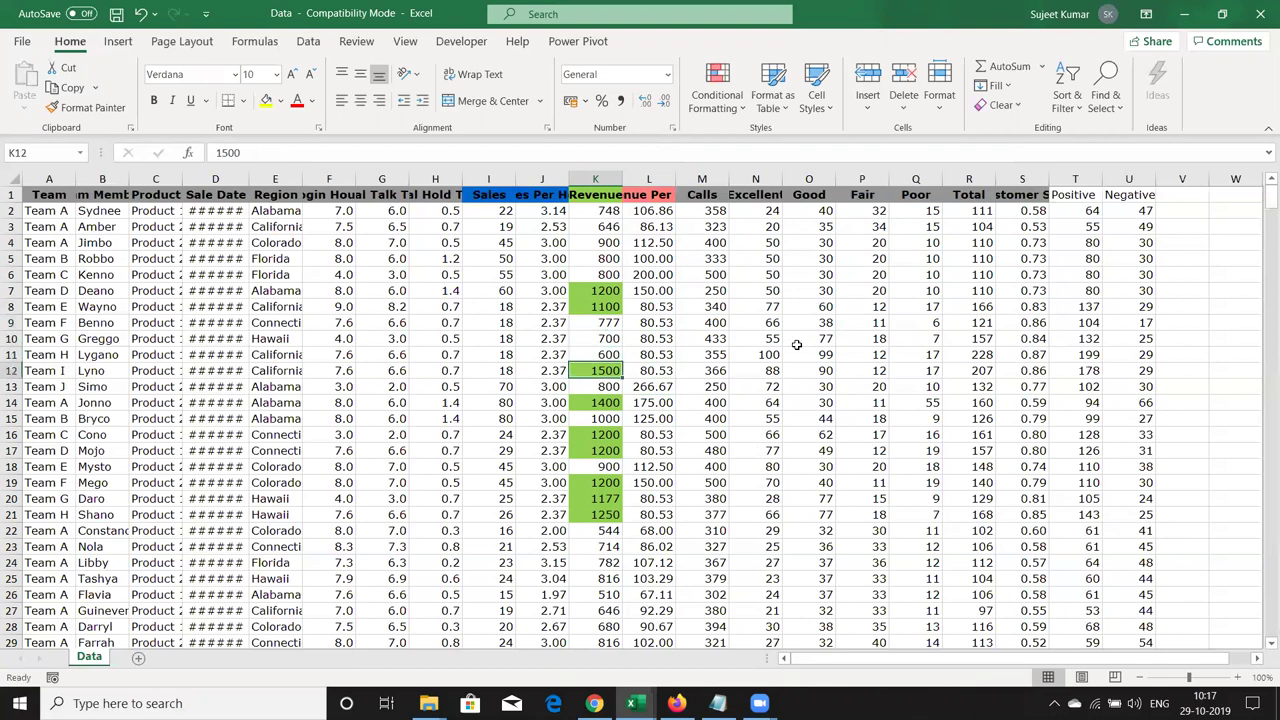
{"action": "type", "text": "500"}
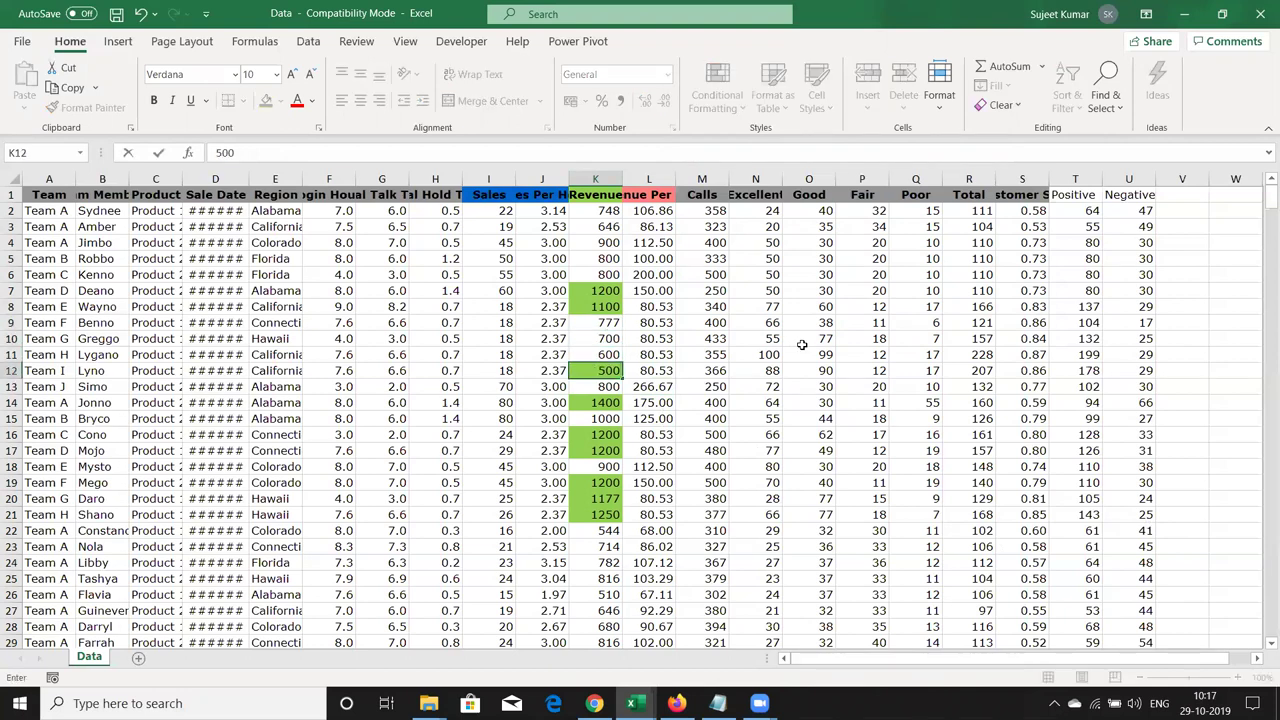
{"action": "key", "text": "ctrl+Return"}
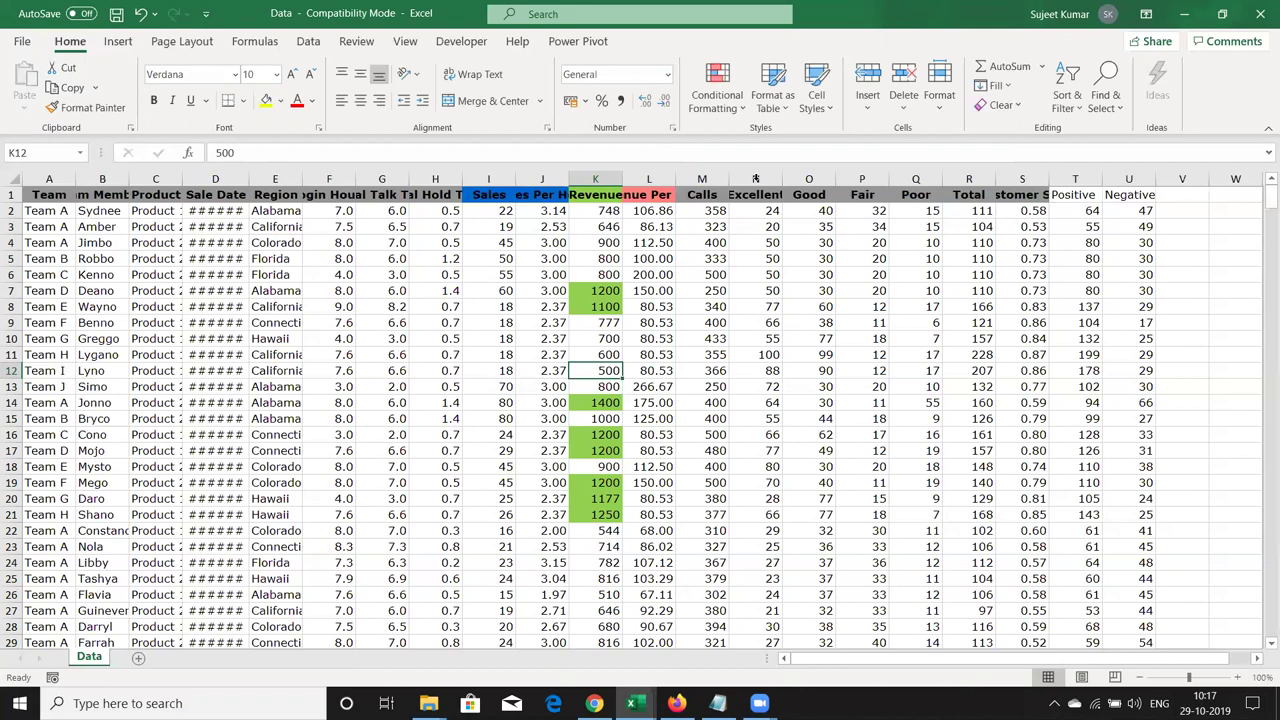
{"action": "left_click", "coordinate": [595, 178]}
{"action": "left_click", "coordinate": [718, 105]}
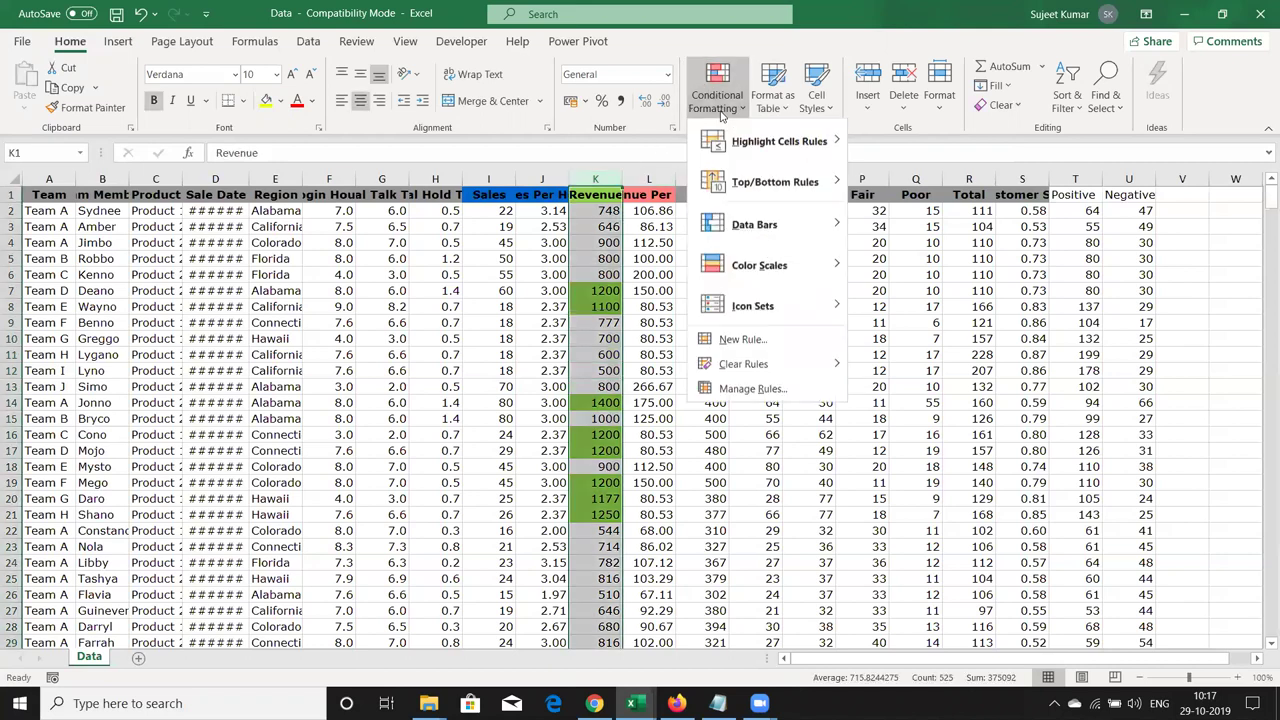
{"action": "mouse_move", "coordinate": [735, 130]}
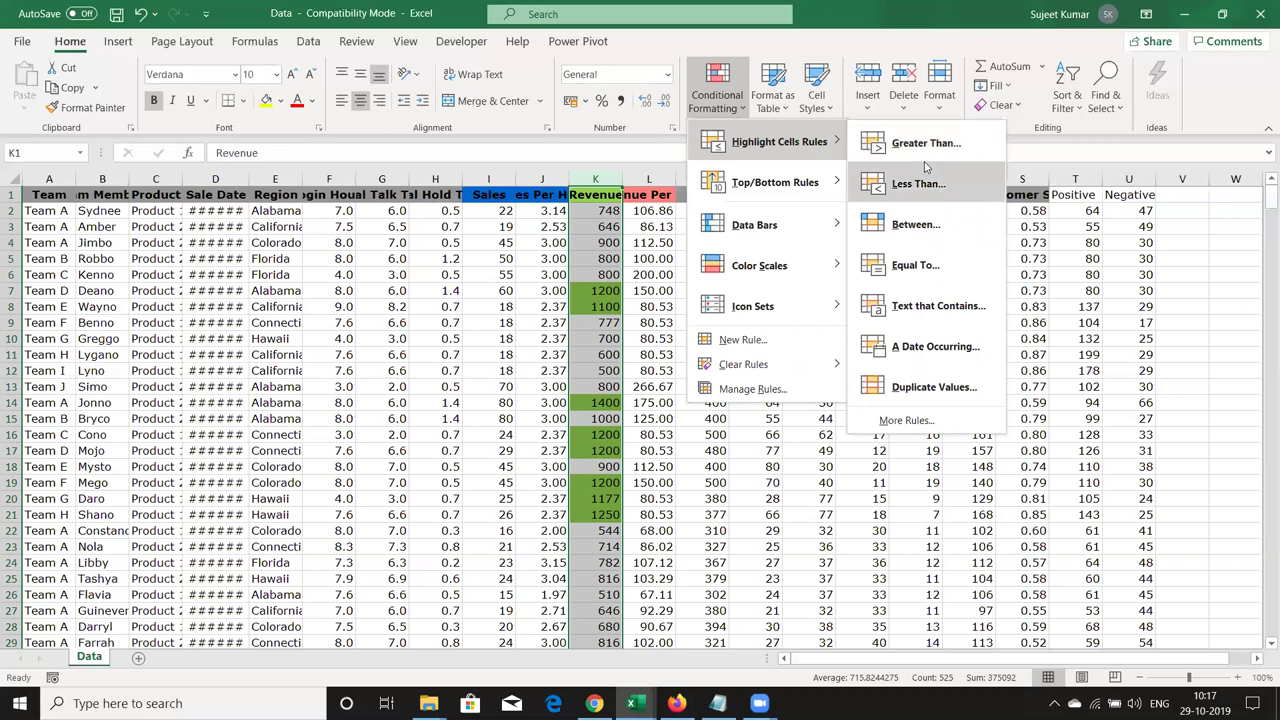
{"action": "left_click", "coordinate": [929, 224]}
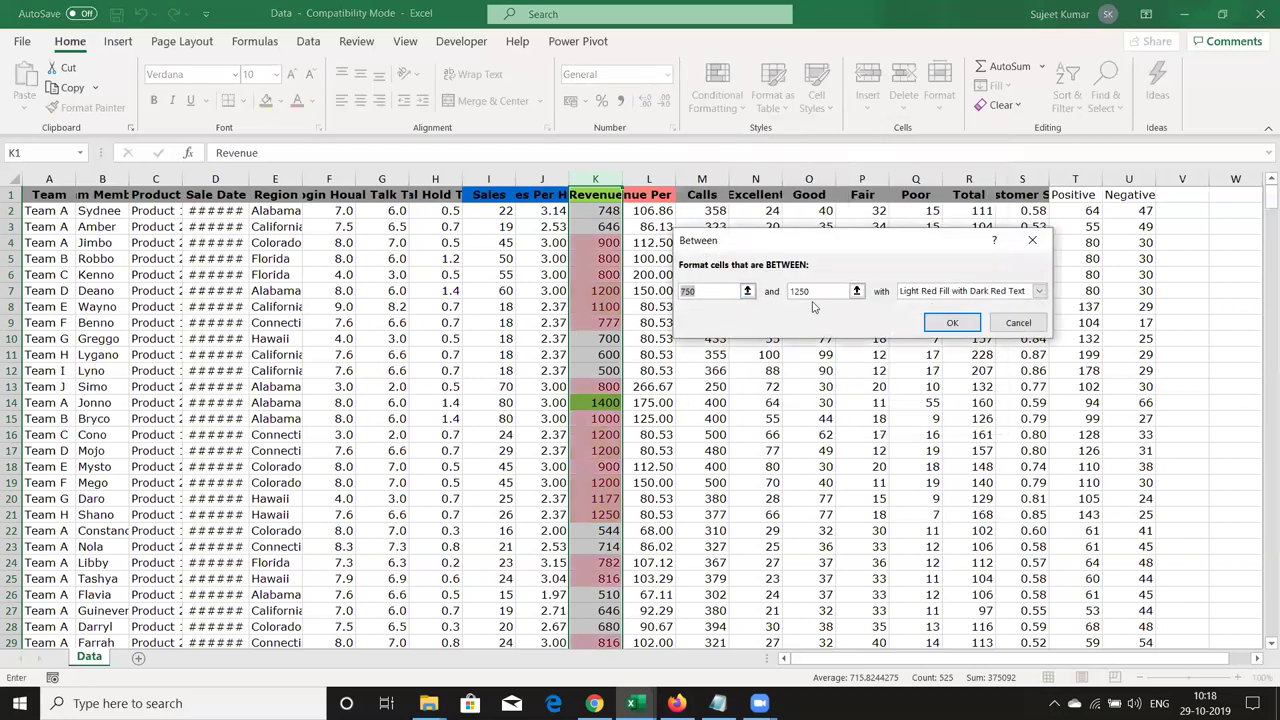
{"action": "key", "text": "Escape"}
{"action": "left_click", "coordinate": [738, 110]}
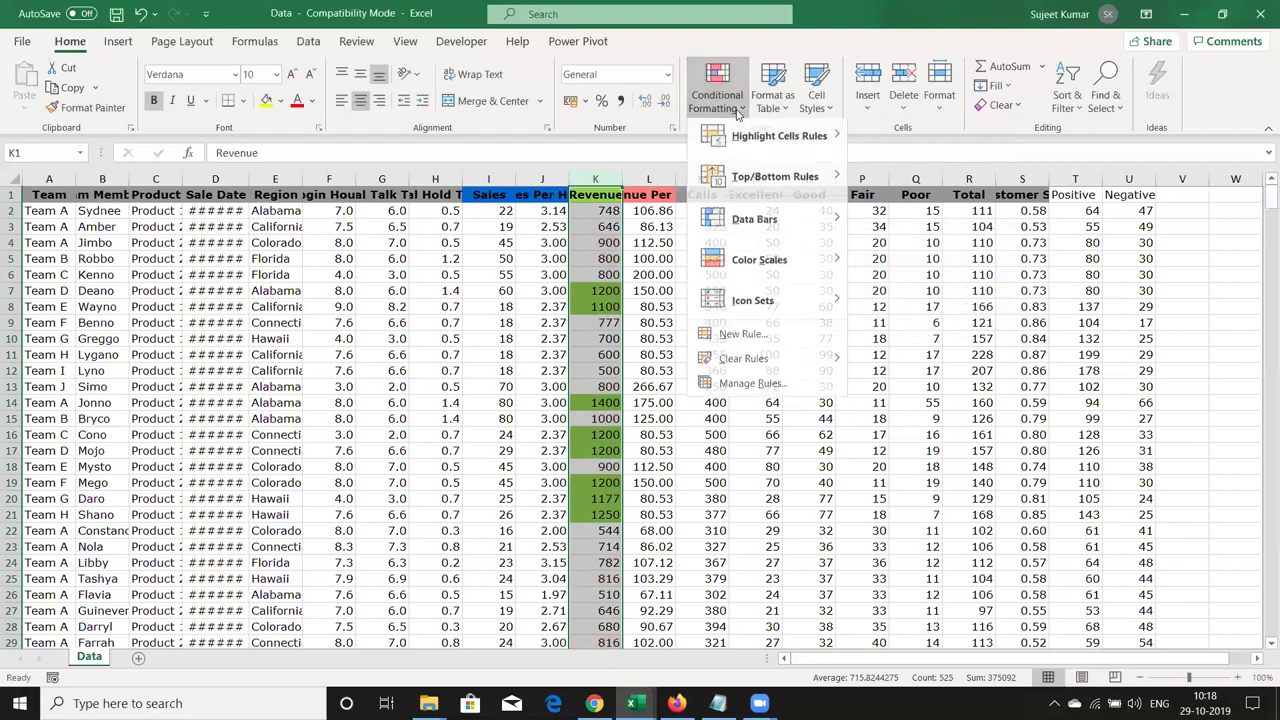
{"action": "mouse_move", "coordinate": [790, 141]}
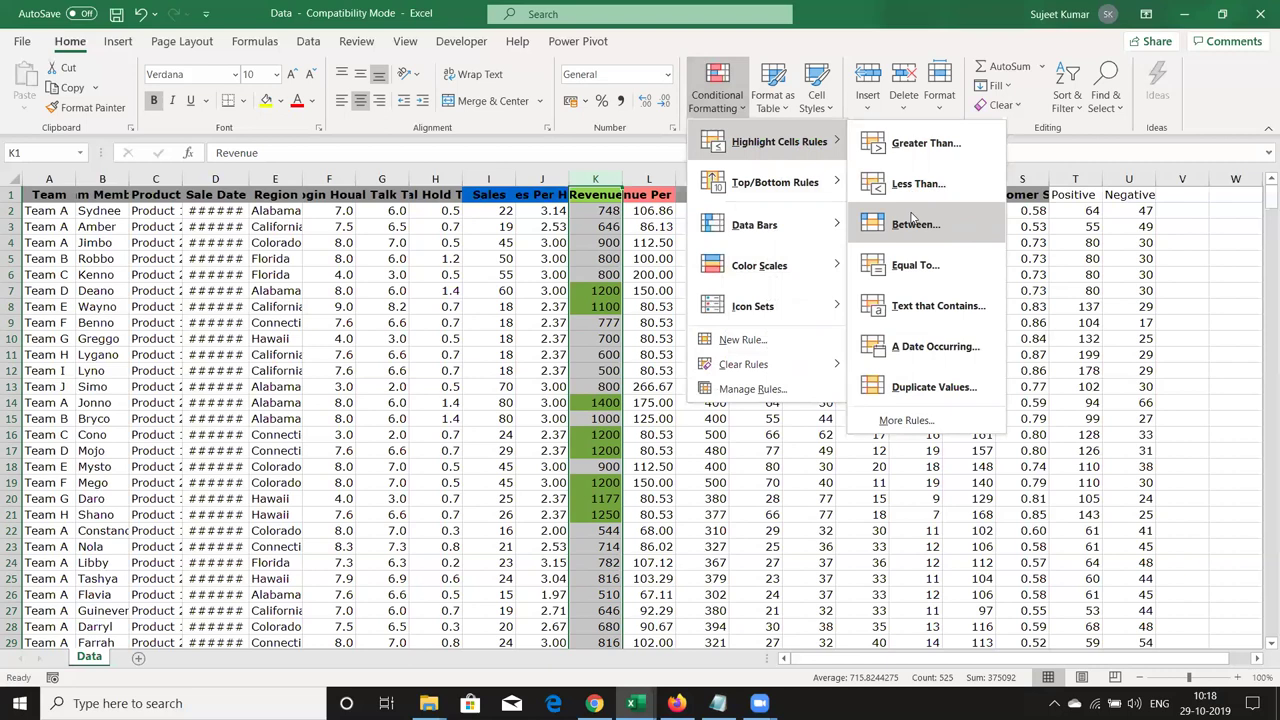
{"action": "left_click", "coordinate": [228, 198]}
Auto-fit column D, try and cancel a Greater Than rule, then reopen Highlight Cells Rules
{"action": "double_click", "coordinate": [241, 177]}
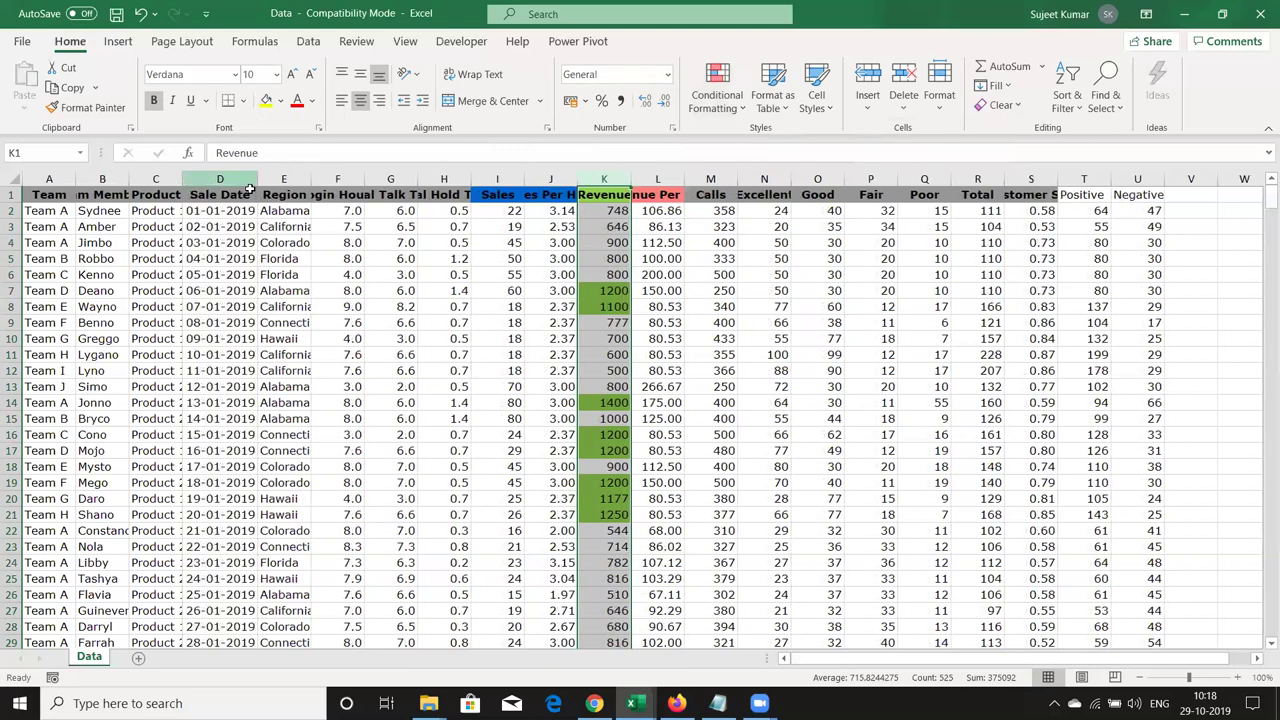
{"action": "left_click", "coordinate": [233, 179]}
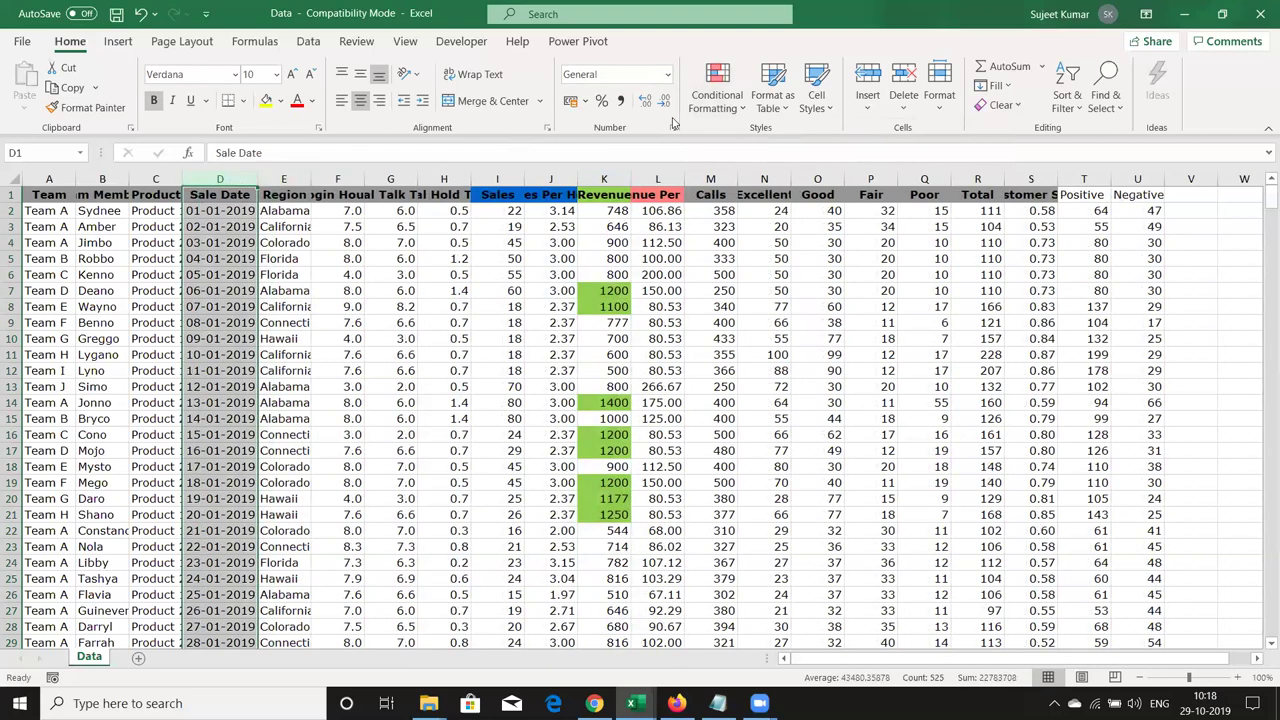
{"action": "left_click", "coordinate": [716, 110]}
{"action": "mouse_move", "coordinate": [740, 137]}
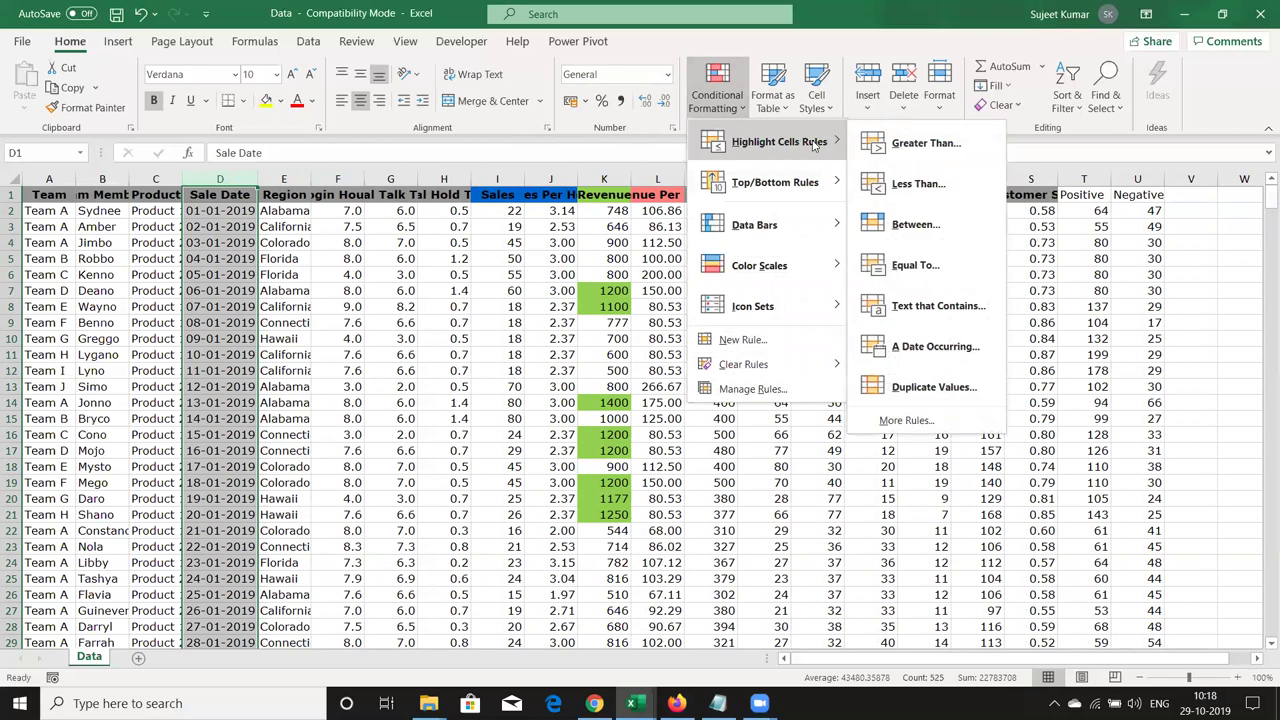
{"action": "left_click", "coordinate": [922, 146]}
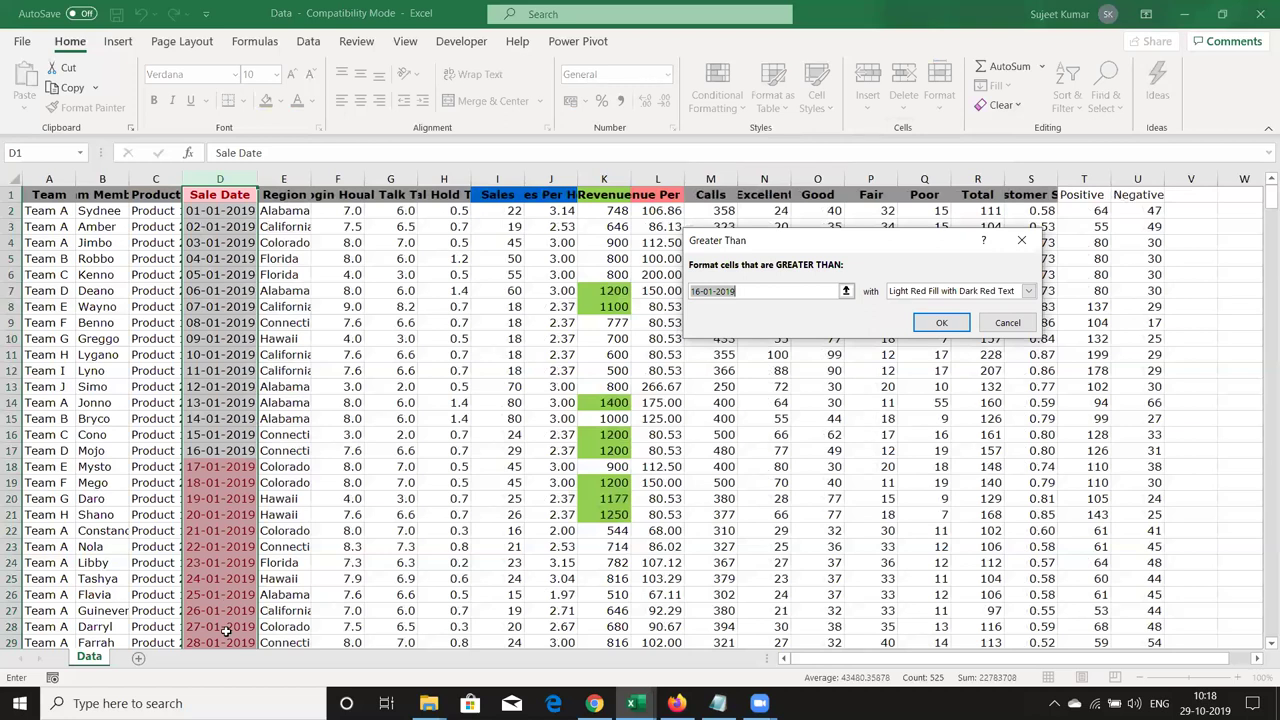
{"action": "key", "text": "Escape"}
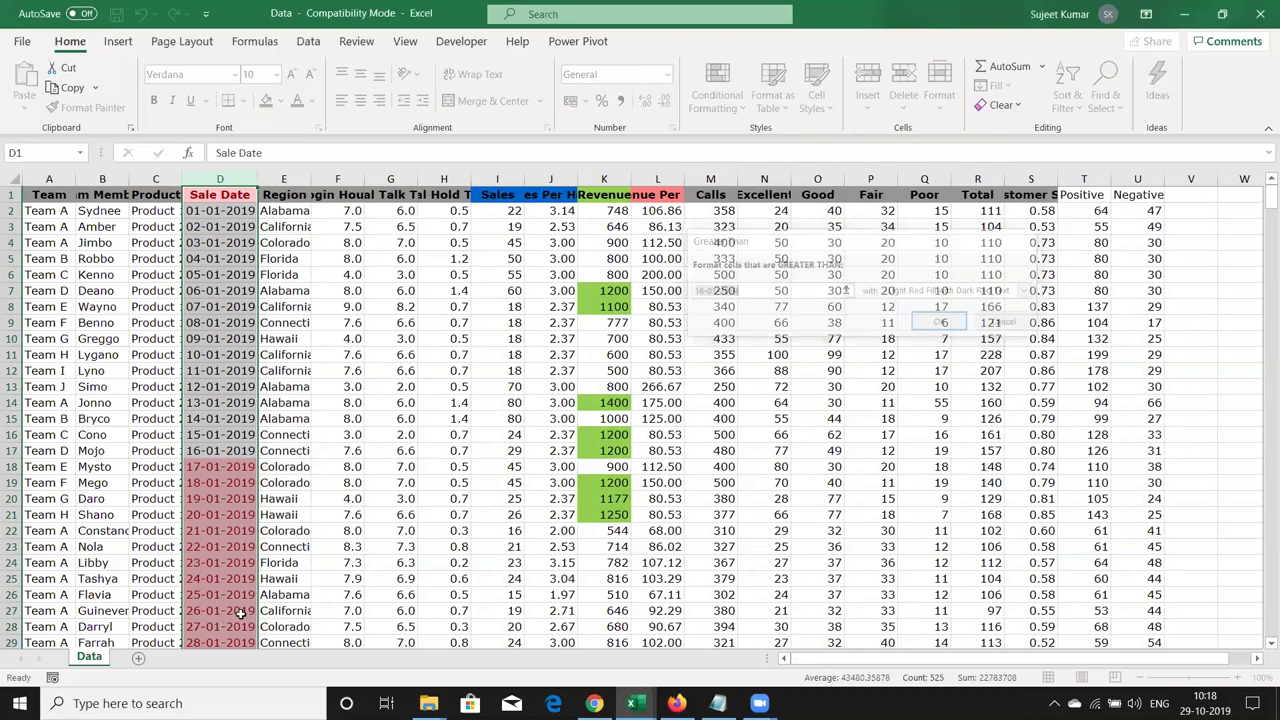
{"action": "left_click", "coordinate": [718, 110]}
{"action": "mouse_move", "coordinate": [760, 141]}
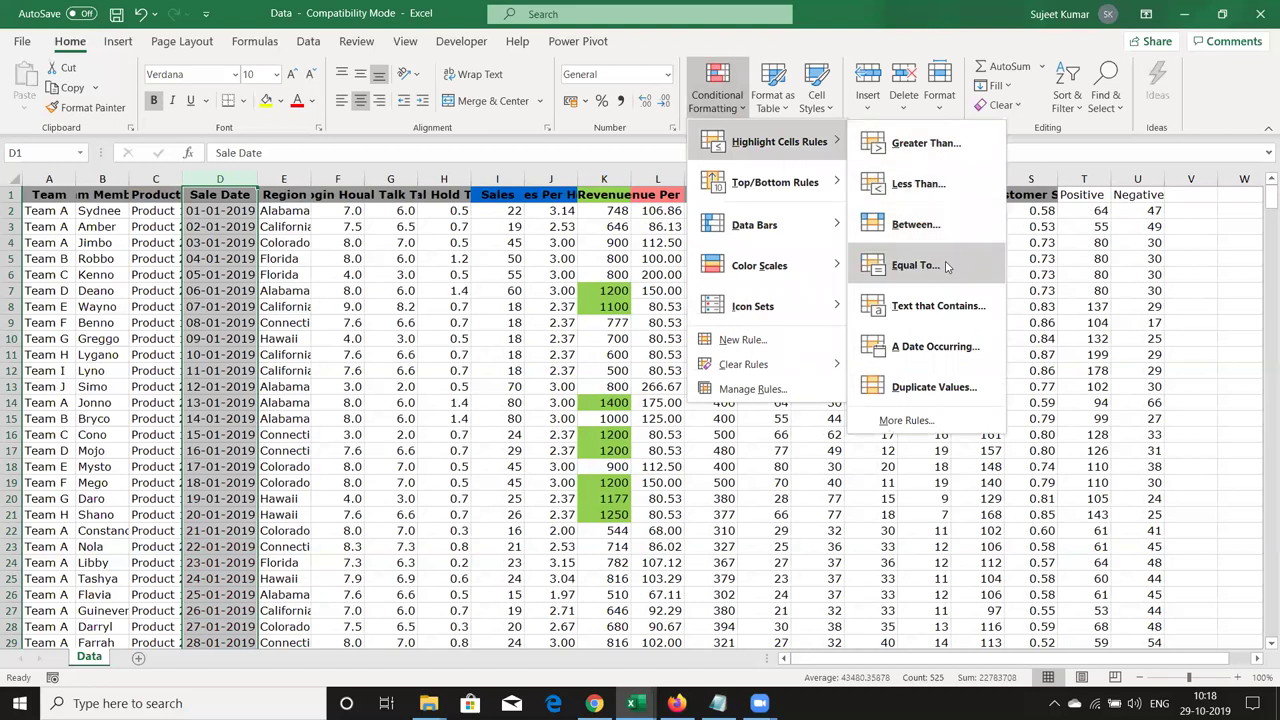
{"action": "left_click", "coordinate": [400, 267]}
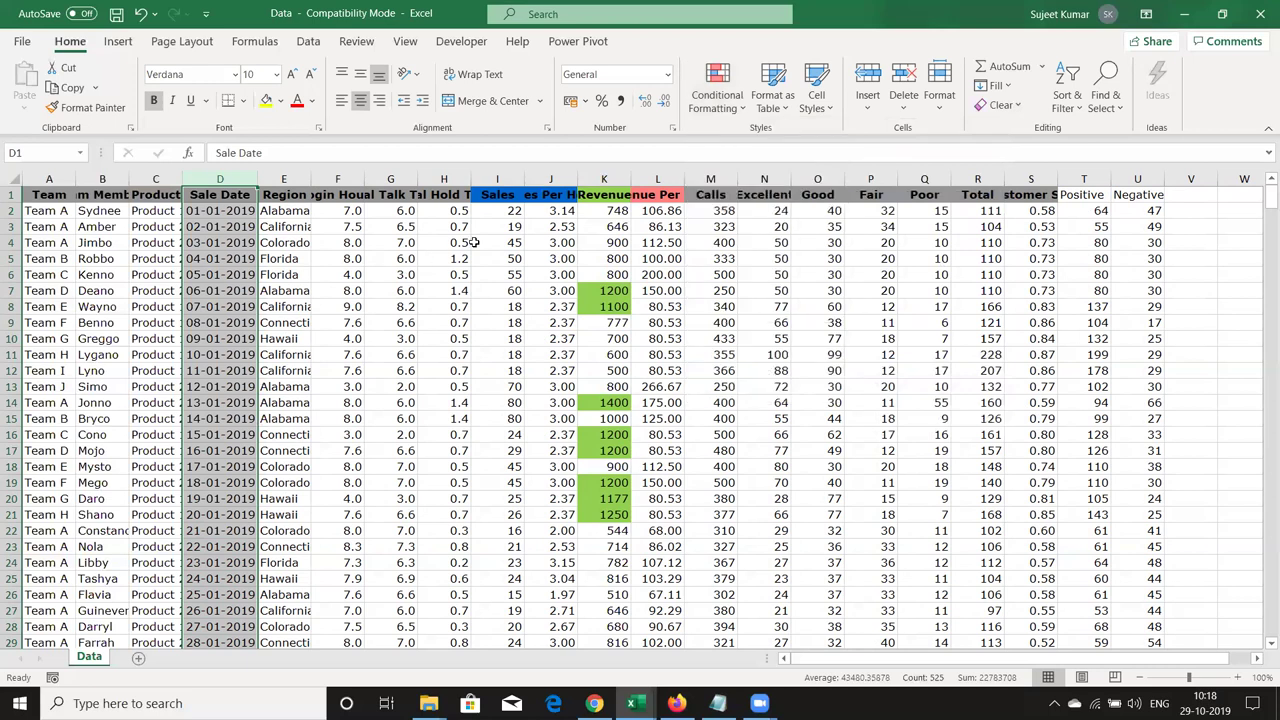
{"action": "left_click", "coordinate": [487, 179]}
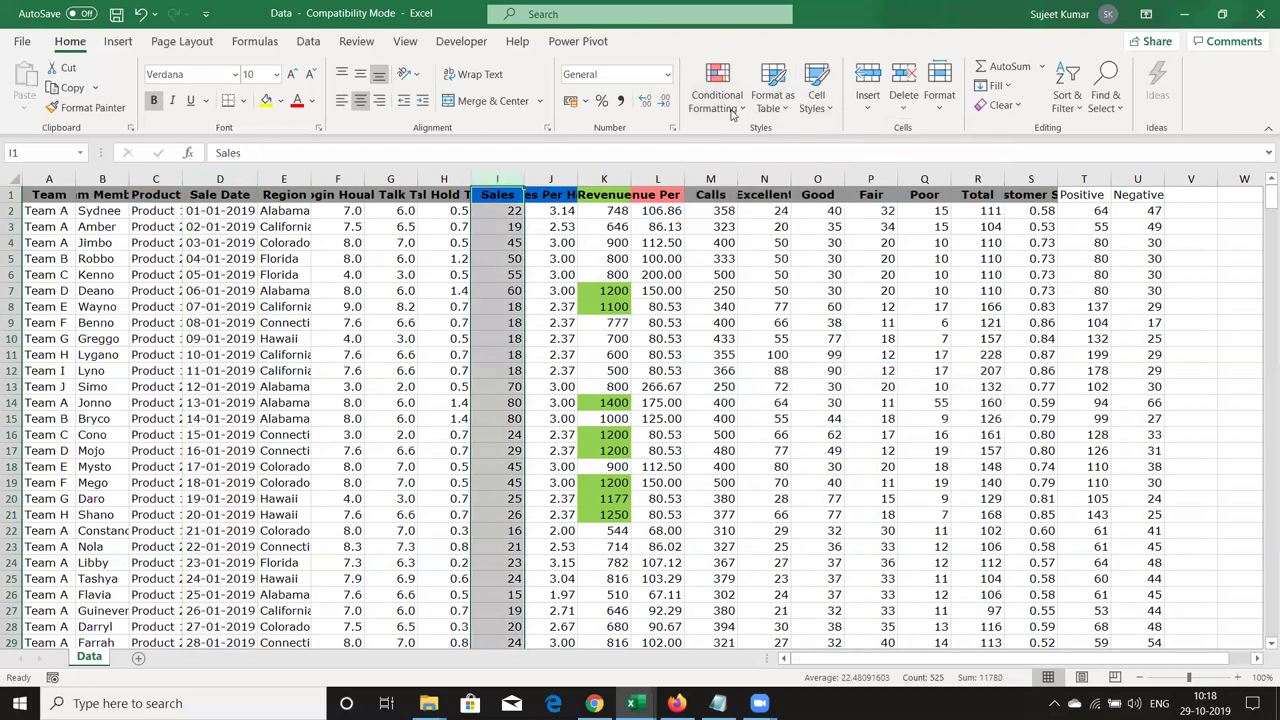
{"action": "left_click", "coordinate": [735, 113]}
{"action": "mouse_move", "coordinate": [790, 141]}
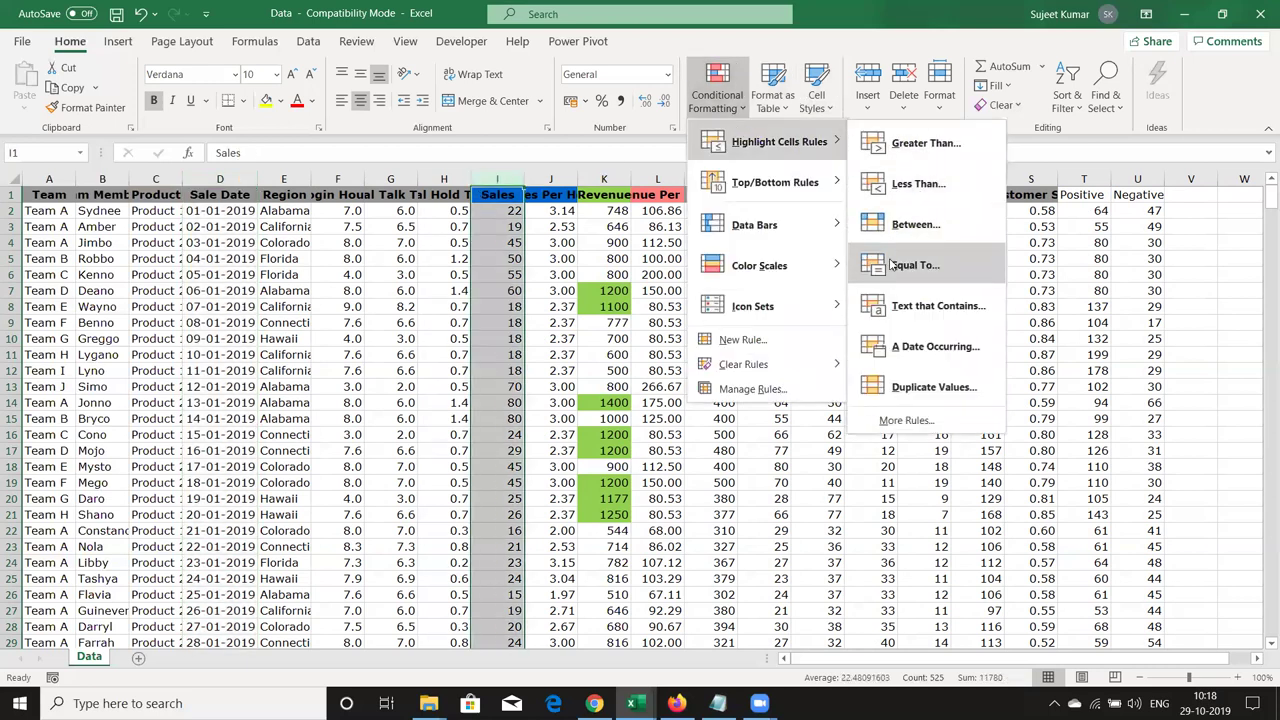
{"action": "left_click", "coordinate": [905, 260]}
{"action": "type", "text": "60"}
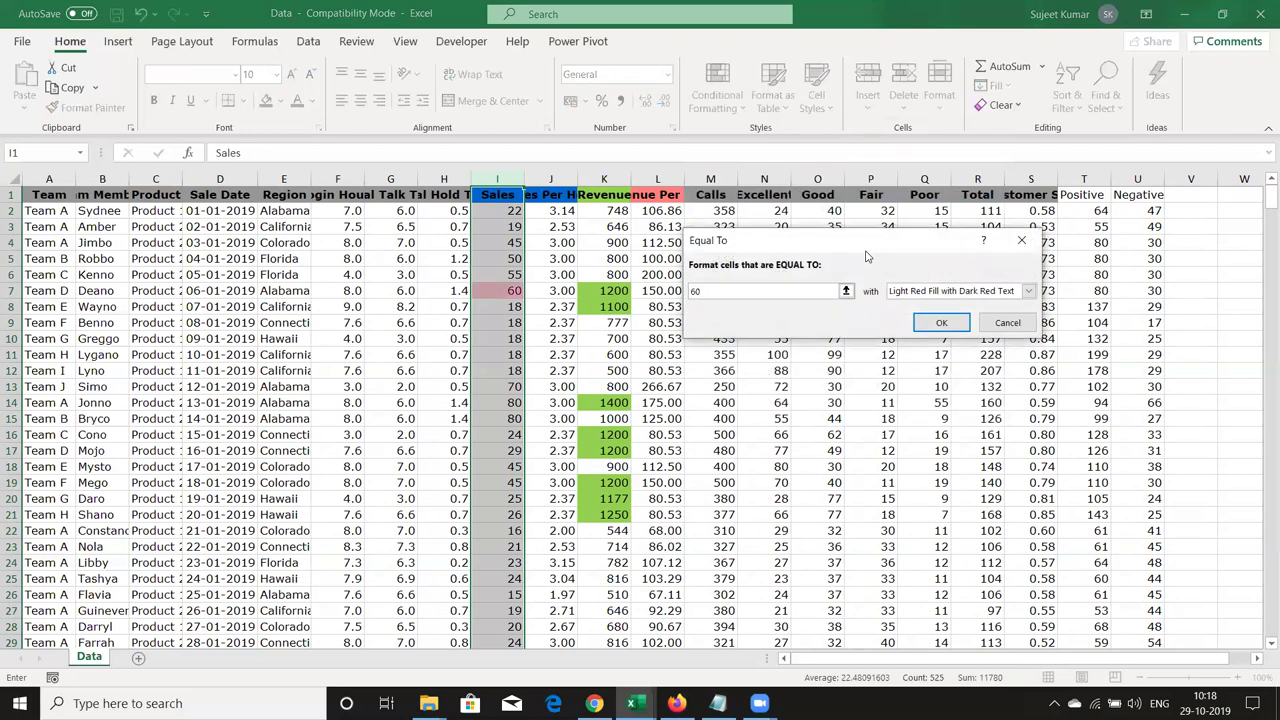
{"action": "key", "text": "Escape"}
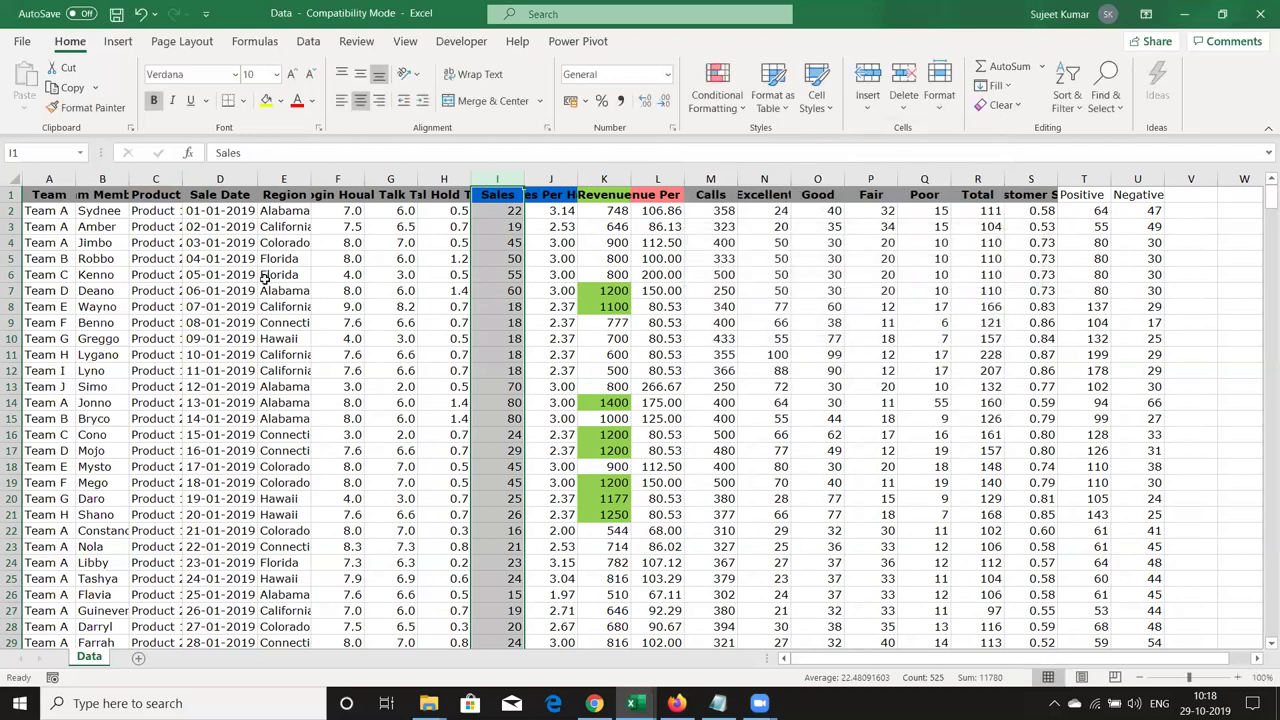
Start an Equal To rule on Team Members with a member's name, then cancel it
{"action": "left_click", "coordinate": [82, 308]}
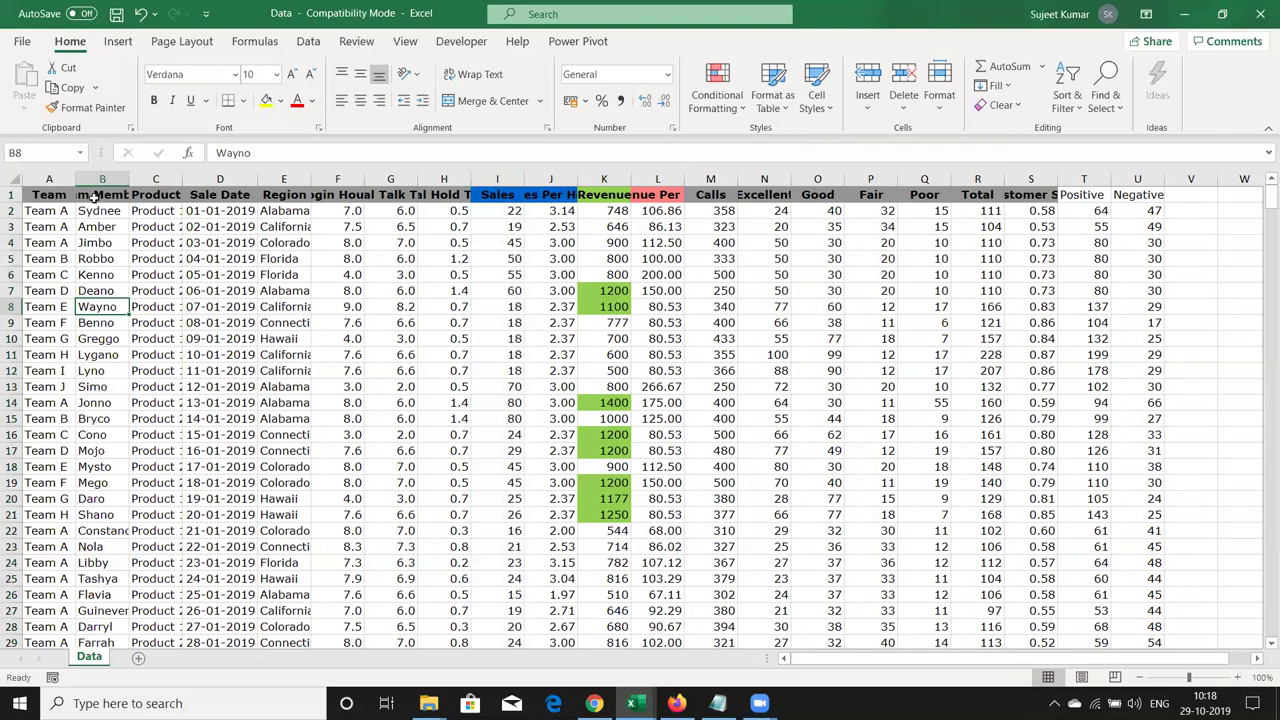
{"action": "left_click", "coordinate": [102, 182]}
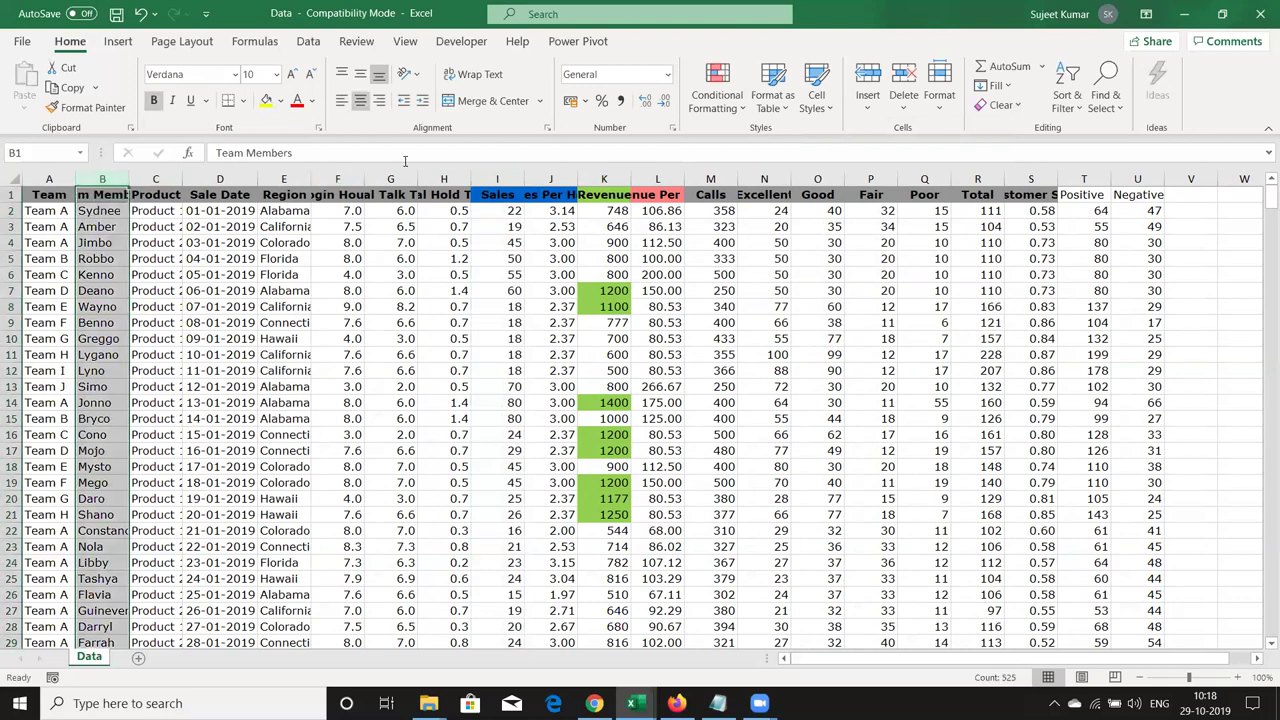
{"action": "left_click", "coordinate": [717, 95]}
{"action": "mouse_move", "coordinate": [720, 145]}
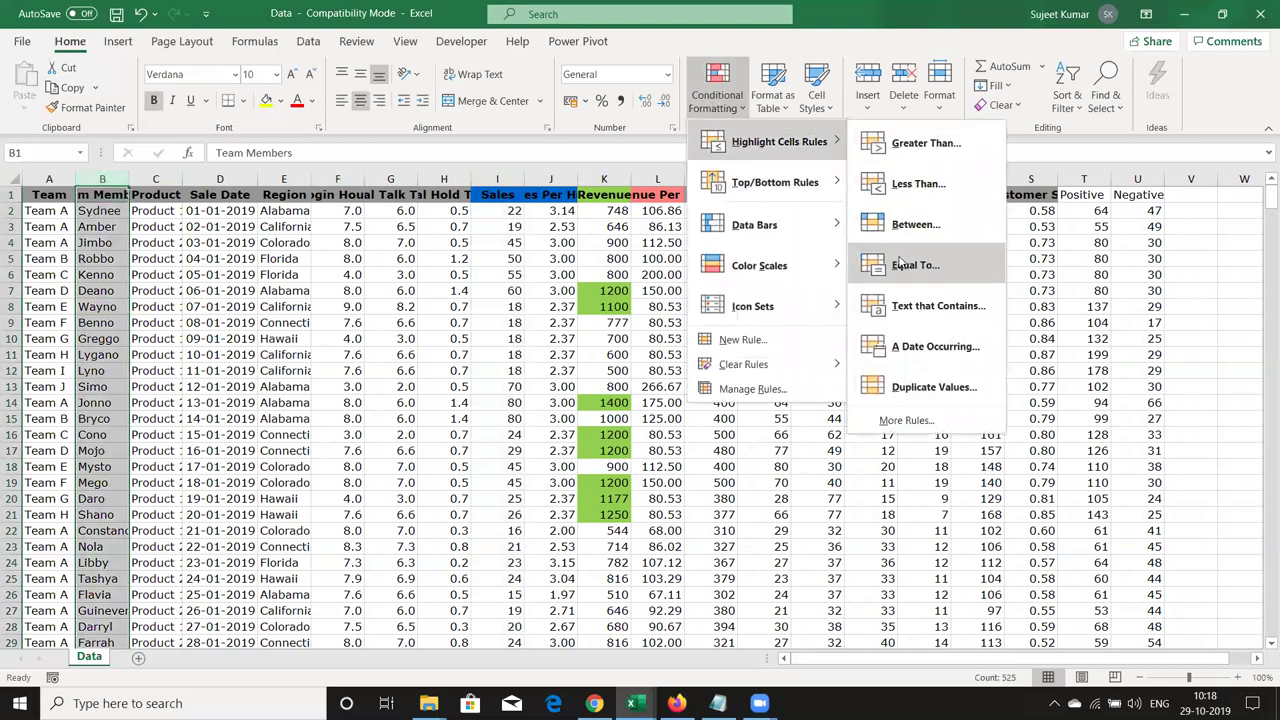
{"action": "left_click", "coordinate": [899, 262]}
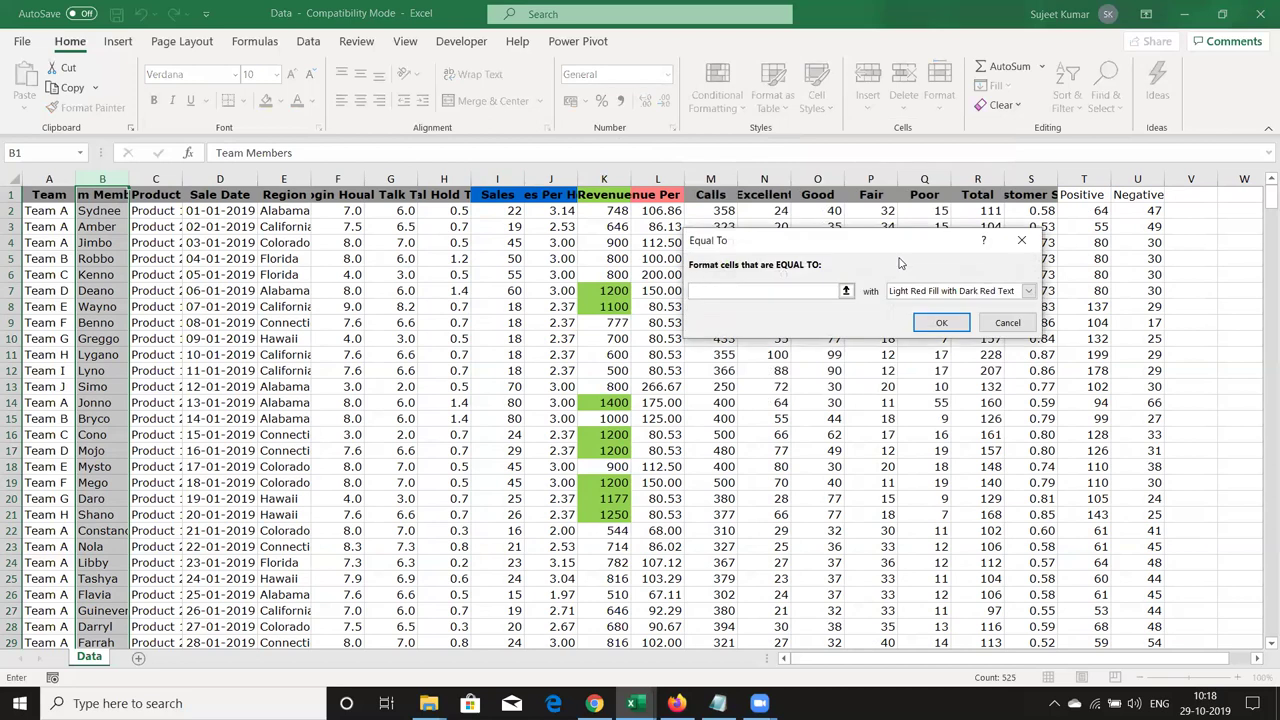
{"action": "type", "text": "jimbo"}
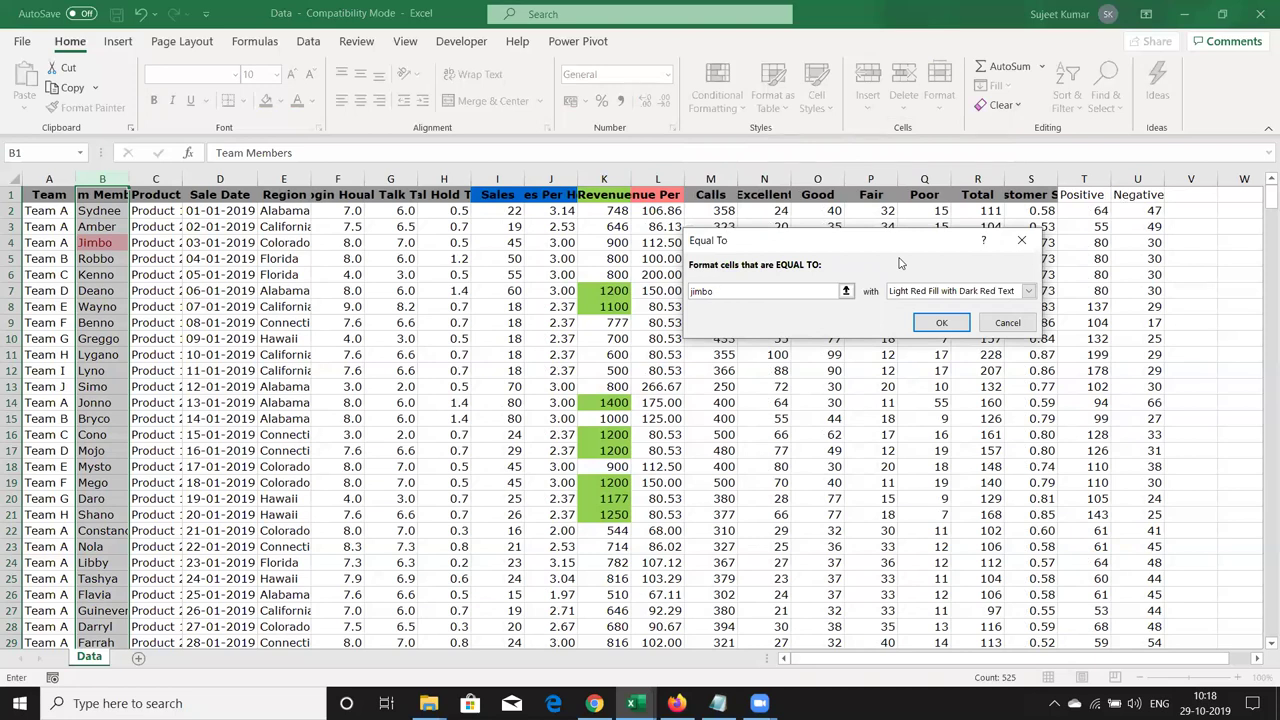
{"action": "key", "text": "Escape"}
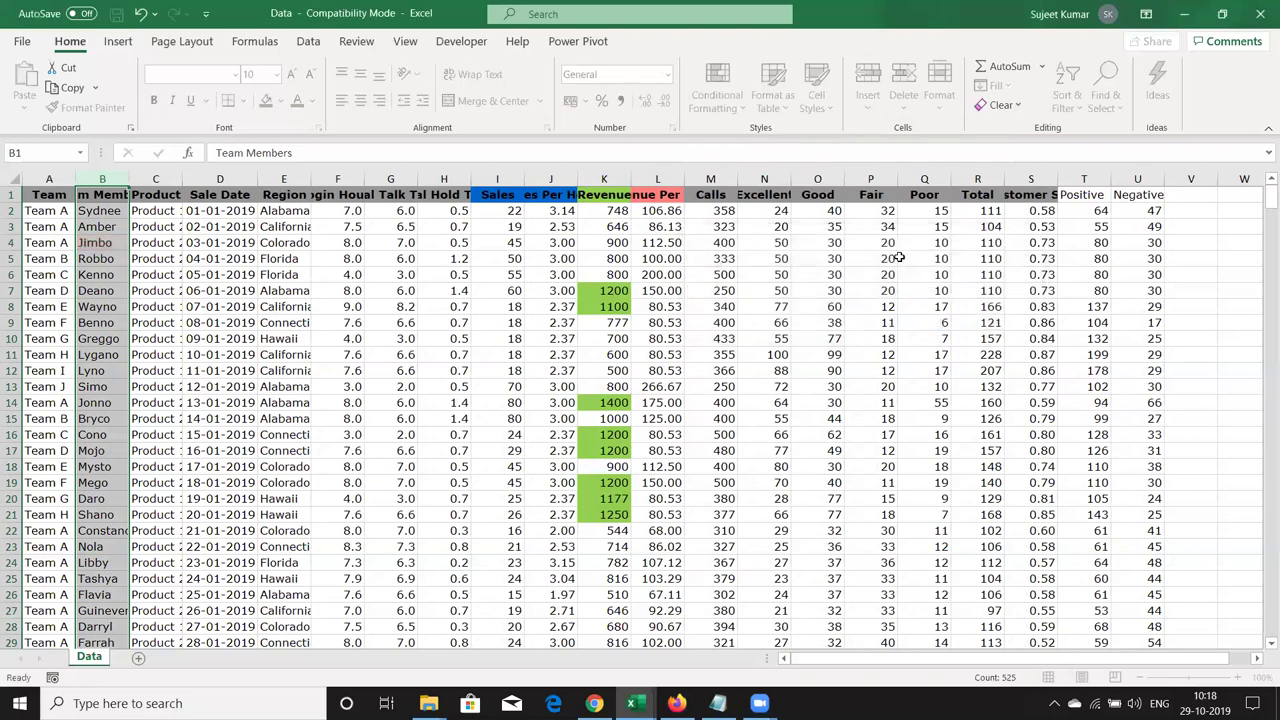
Enter Delhi in Region cell E8 and New Delhi in E12
{"action": "key", "text": "Down"}
{"action": "key", "text": "Down"}
{"action": "key", "text": "Down"}
{"action": "key", "text": "Down"}
{"action": "key", "text": "Down"}
{"action": "key", "text": "Down"}
{"action": "key", "text": "Right"}
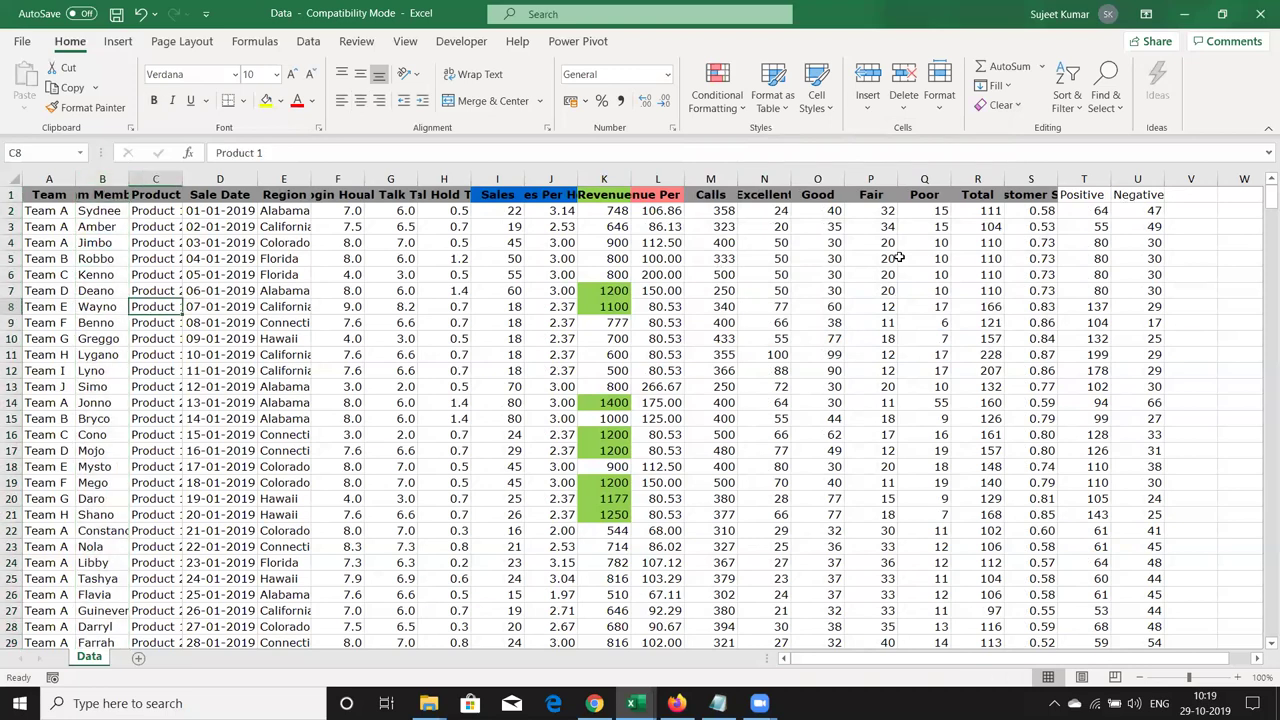
{"action": "key", "text": "Right"}
{"action": "key", "text": "Right"}
{"action": "key", "text": "Right"}
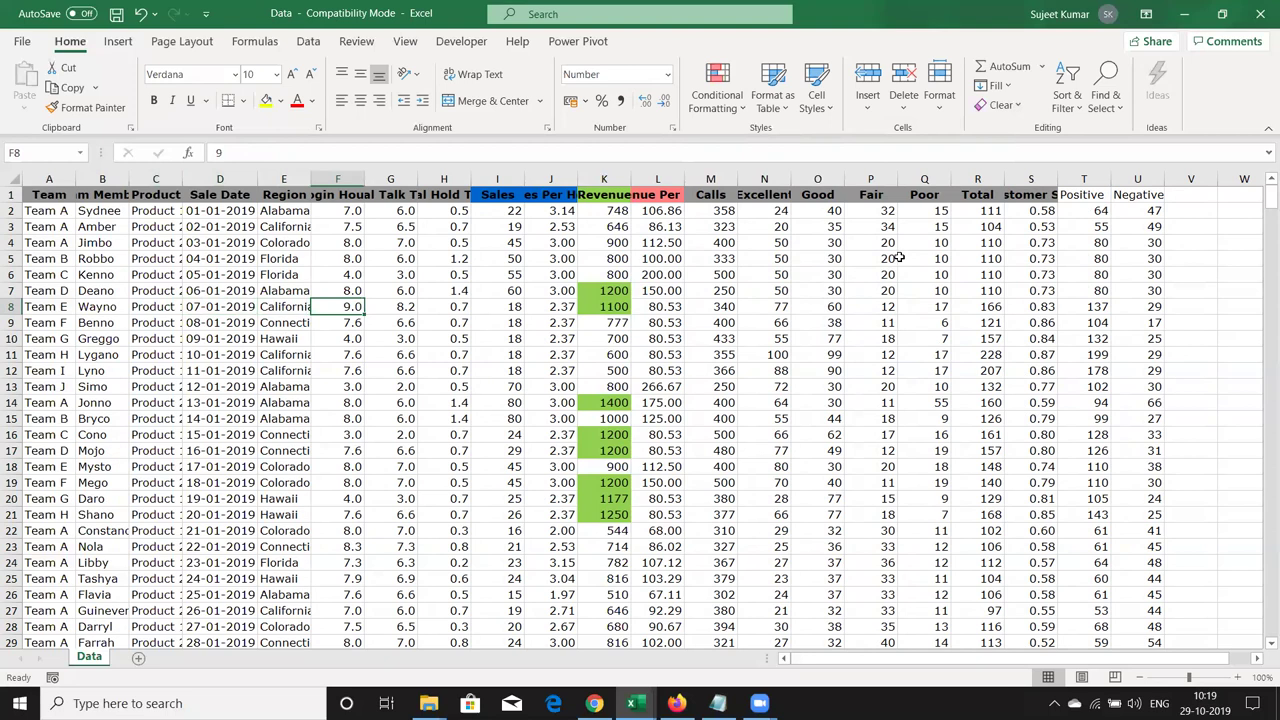
{"action": "key", "text": "Left"}
{"action": "type", "text": "Delhi"}
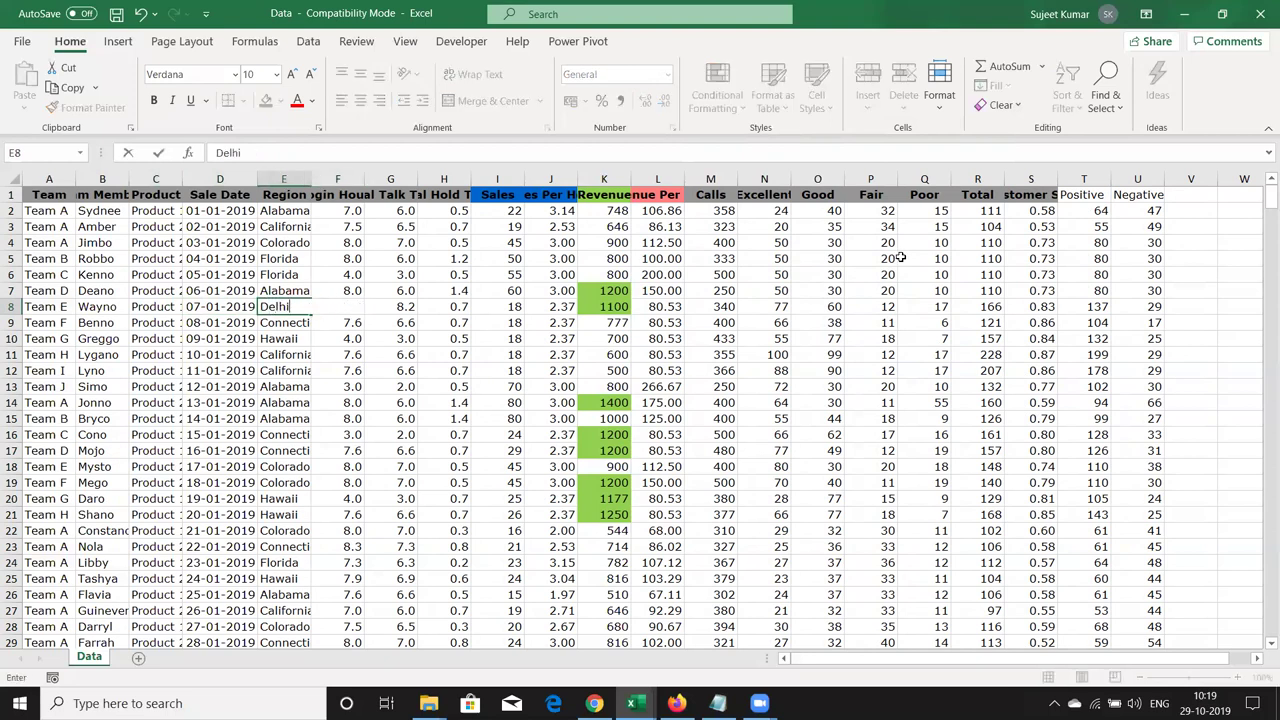
{"action": "key", "text": "Return"}
{"action": "key", "text": "Down"}
{"action": "key", "text": "Down"}
{"action": "key", "text": "Down"}
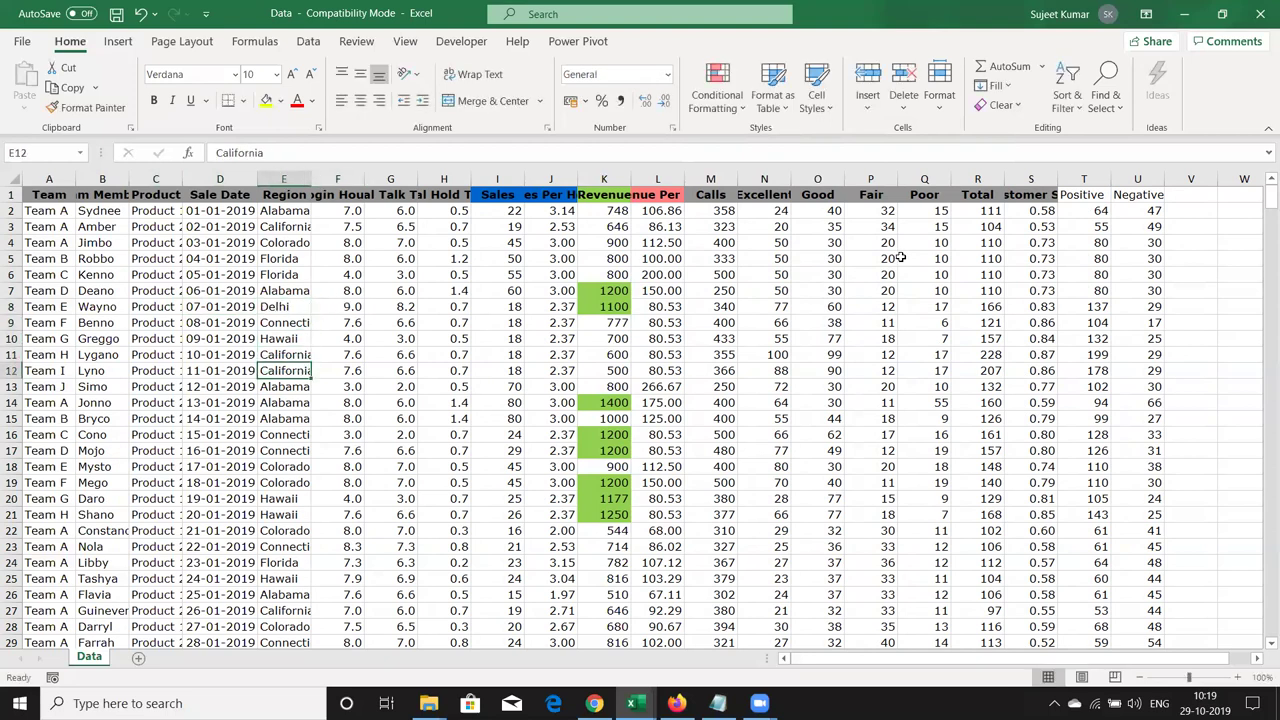
{"action": "type", "text": "New Delhi"}
{"action": "key", "text": "Return"}
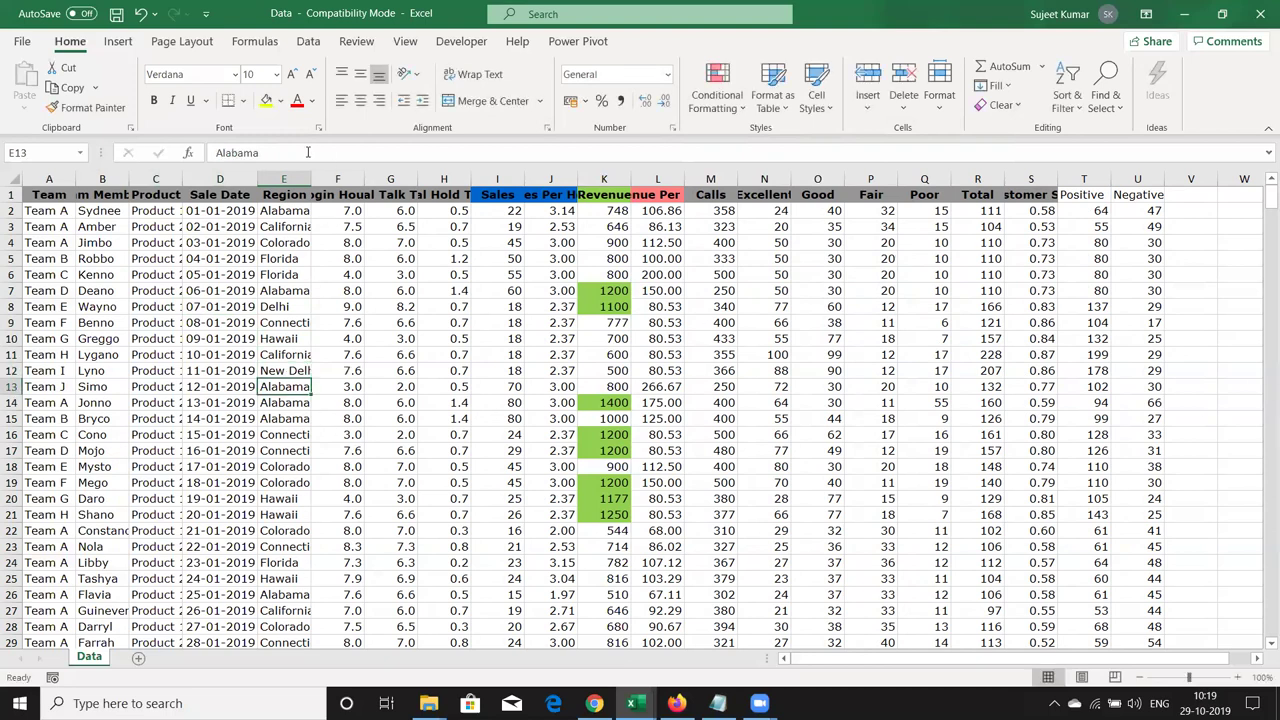
Add an Equal To rule on column E matching 'New Delhi' with light red fill
{"action": "left_click", "coordinate": [300, 176]}
{"action": "left_click", "coordinate": [710, 110]}
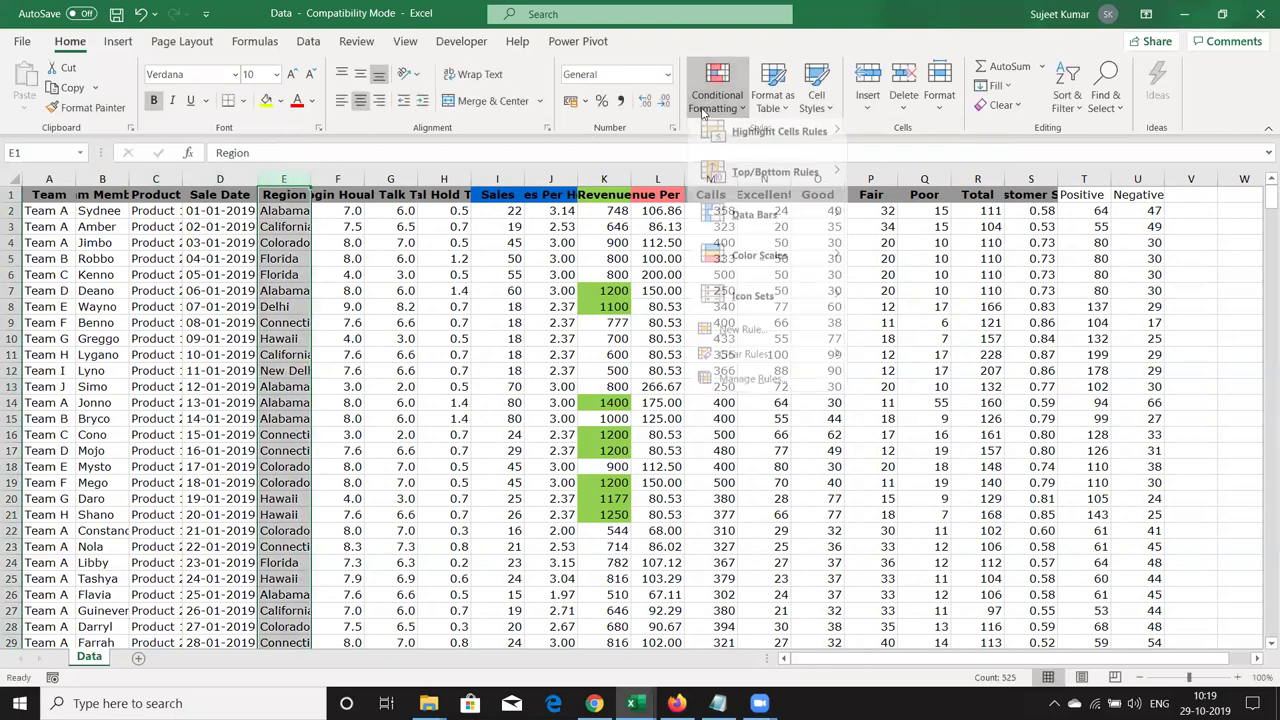
{"action": "mouse_move", "coordinate": [770, 150]}
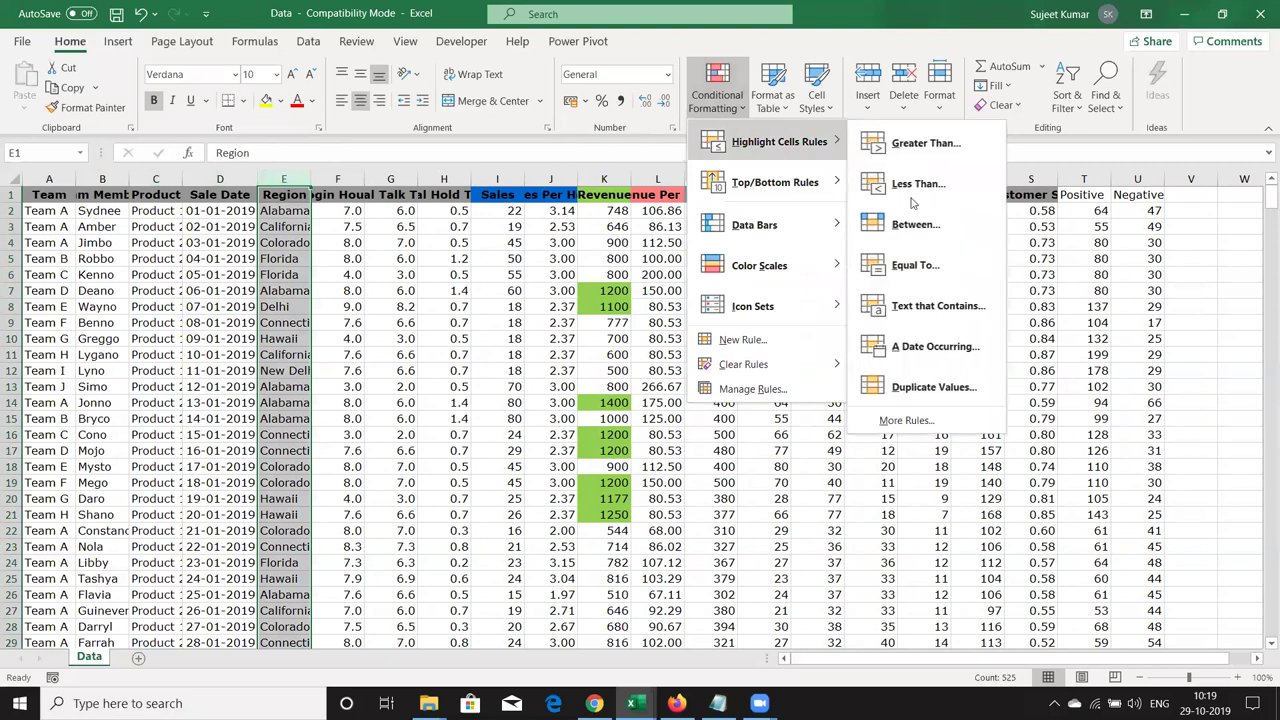
{"action": "left_click", "coordinate": [921, 270]}
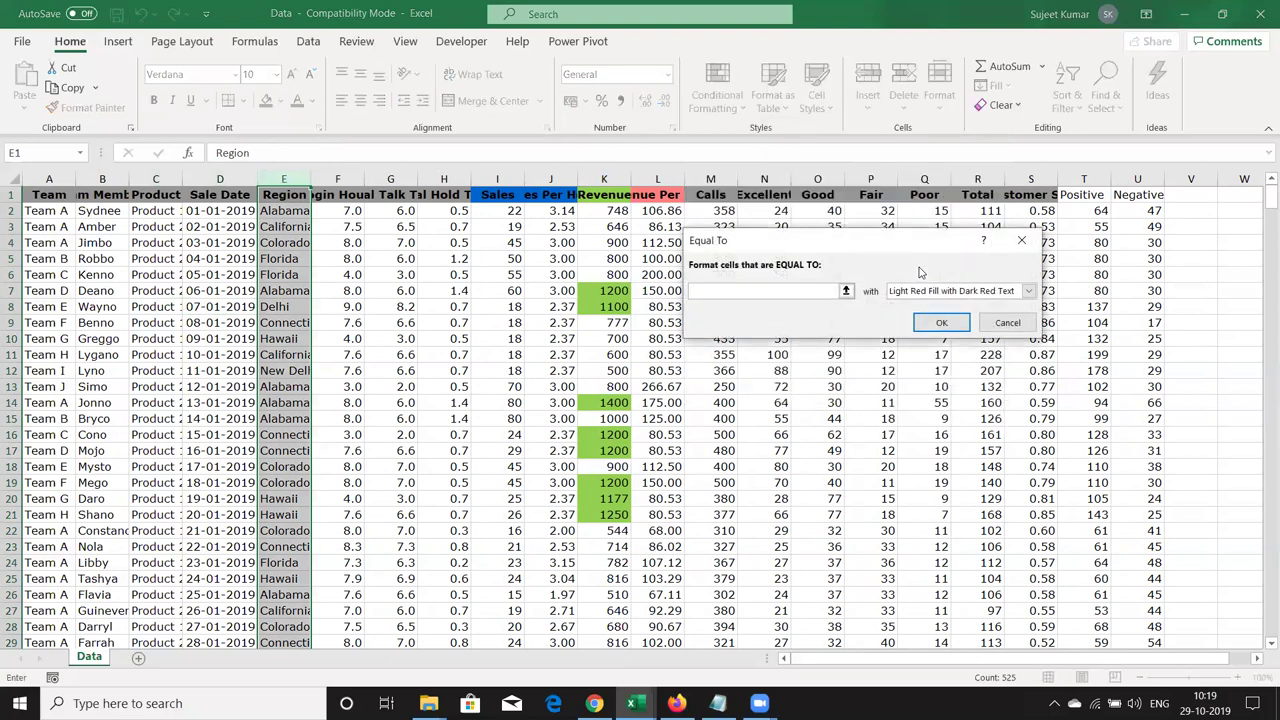
{"action": "type", "text": "Delhi"}
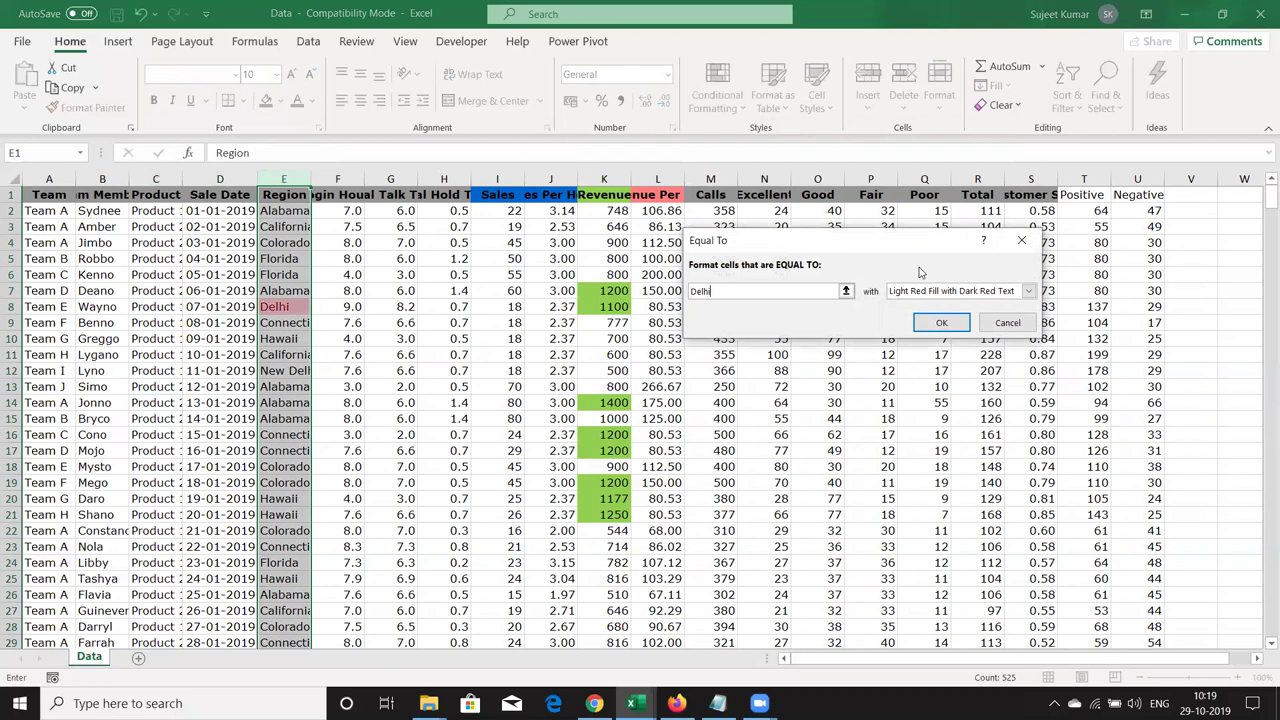
{"action": "key", "text": "BackSpace"}
{"action": "key", "text": "BackSpace"}
{"action": "key", "text": "BackSpace"}
{"action": "key", "text": "BackSpace"}
{"action": "key", "text": "BackSpace"}
{"action": "type", "text": "New Delhi"}
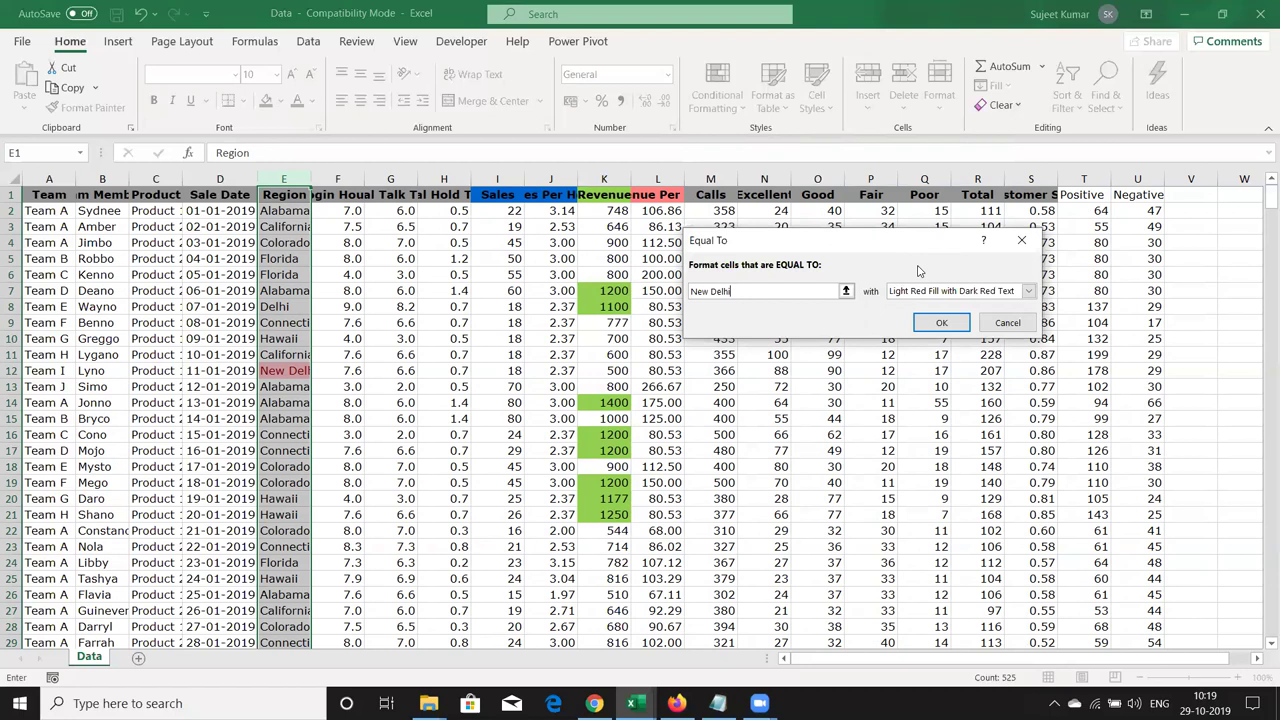
{"action": "key", "text": "Return"}
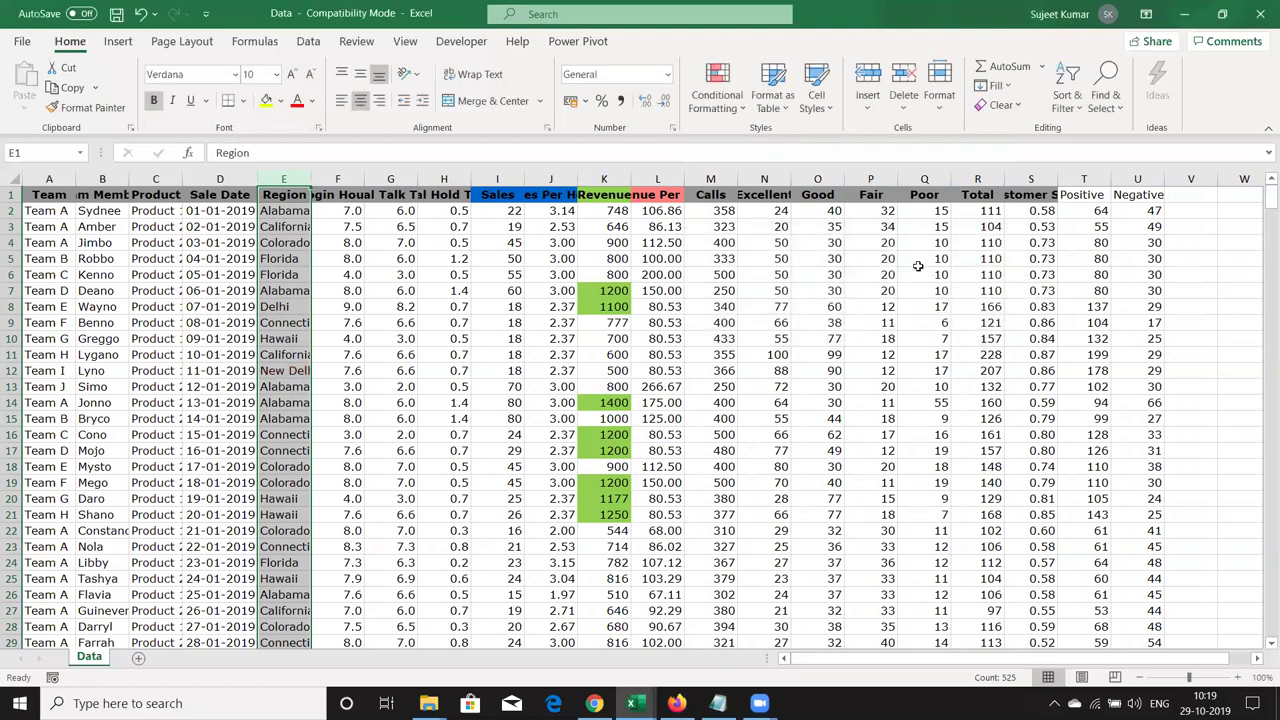
Add a Text that Contains rule for 'Delhi' with Light Red Fill on column E
{"action": "left_click", "coordinate": [720, 95]}
{"action": "mouse_move", "coordinate": [757, 144]}
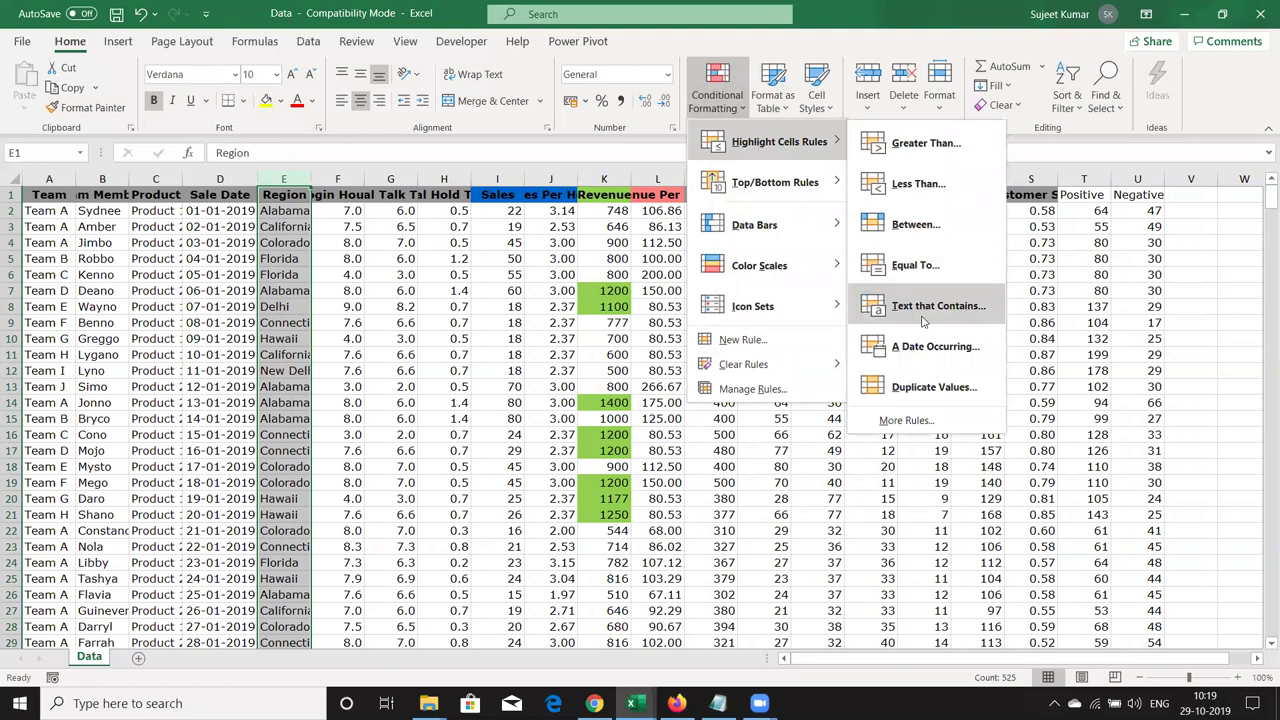
{"action": "left_click", "coordinate": [916, 318]}
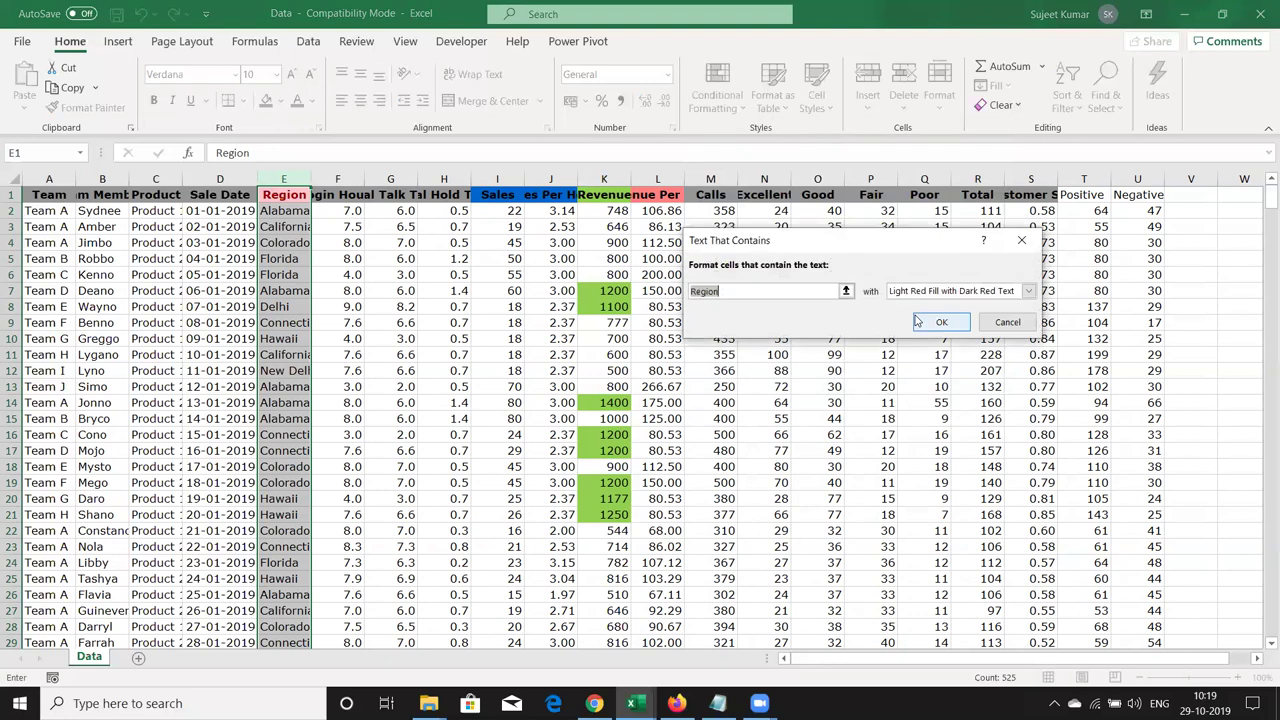
{"action": "type", "text": "Delhi"}
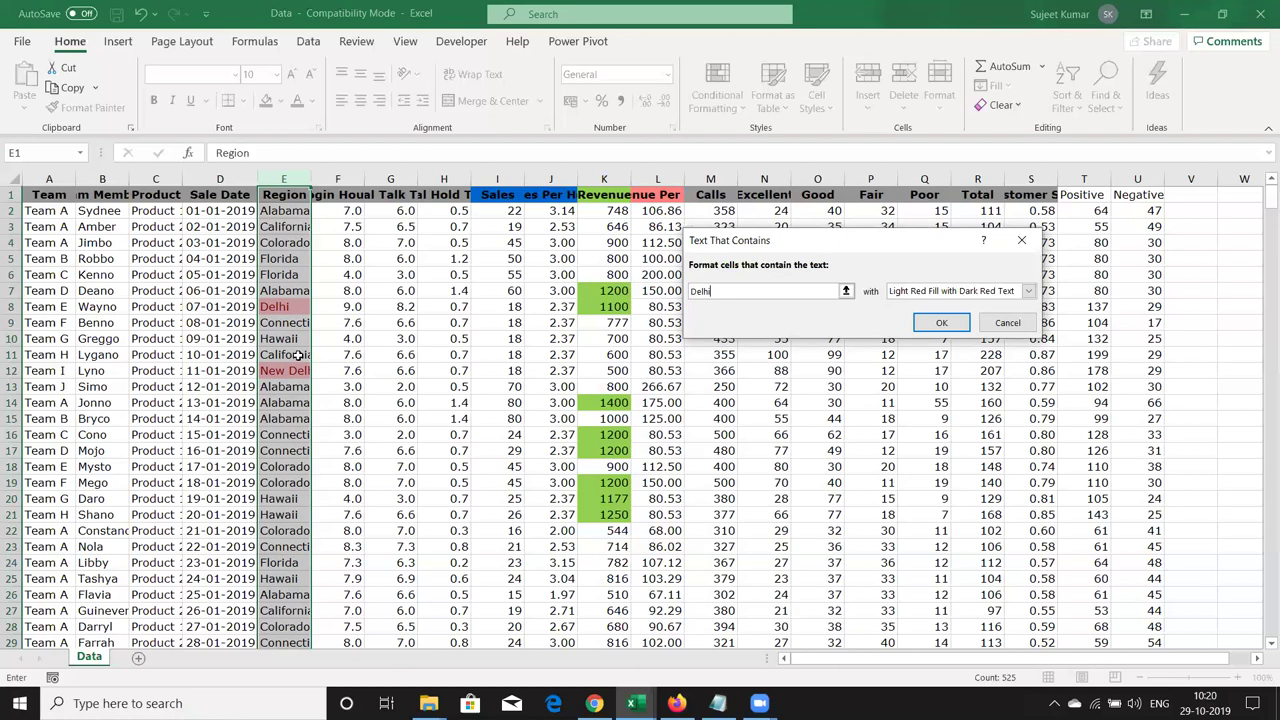
{"action": "key", "text": "Return"}
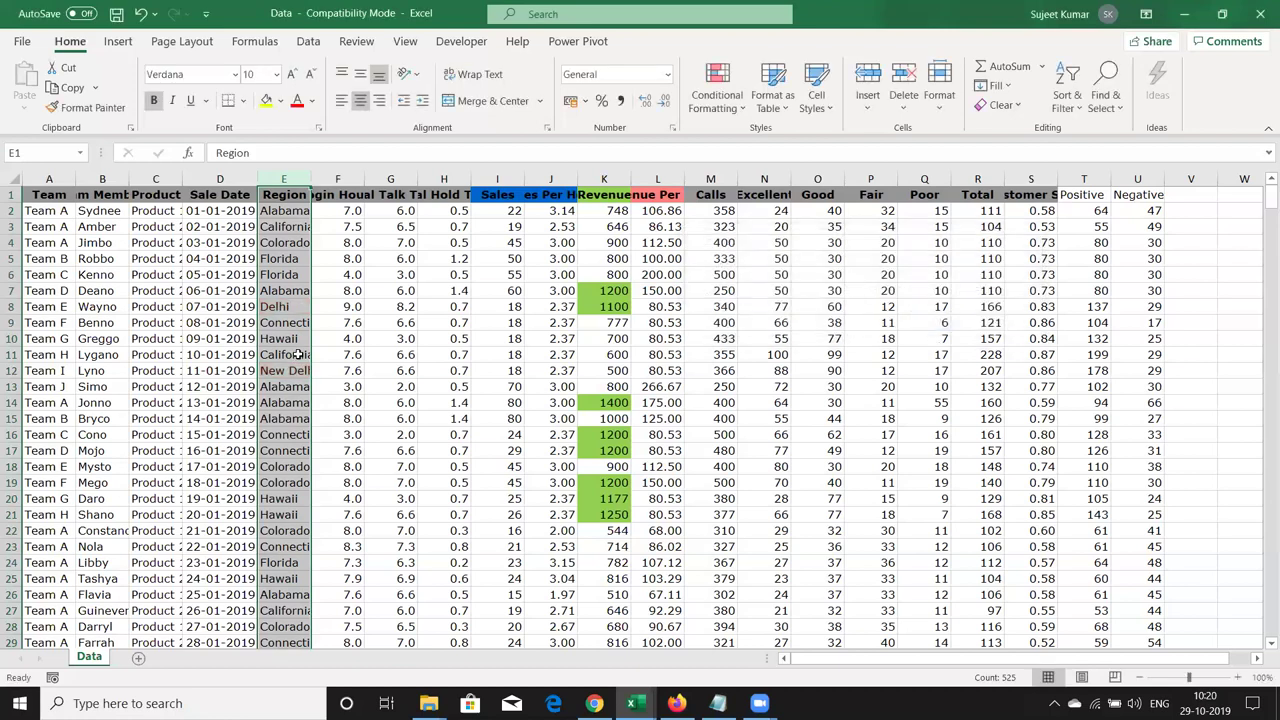
Preview Duplicate Values highlighting on the Revenue Per Hour column L, then cancel it
{"action": "left_click", "coordinate": [445, 225]}
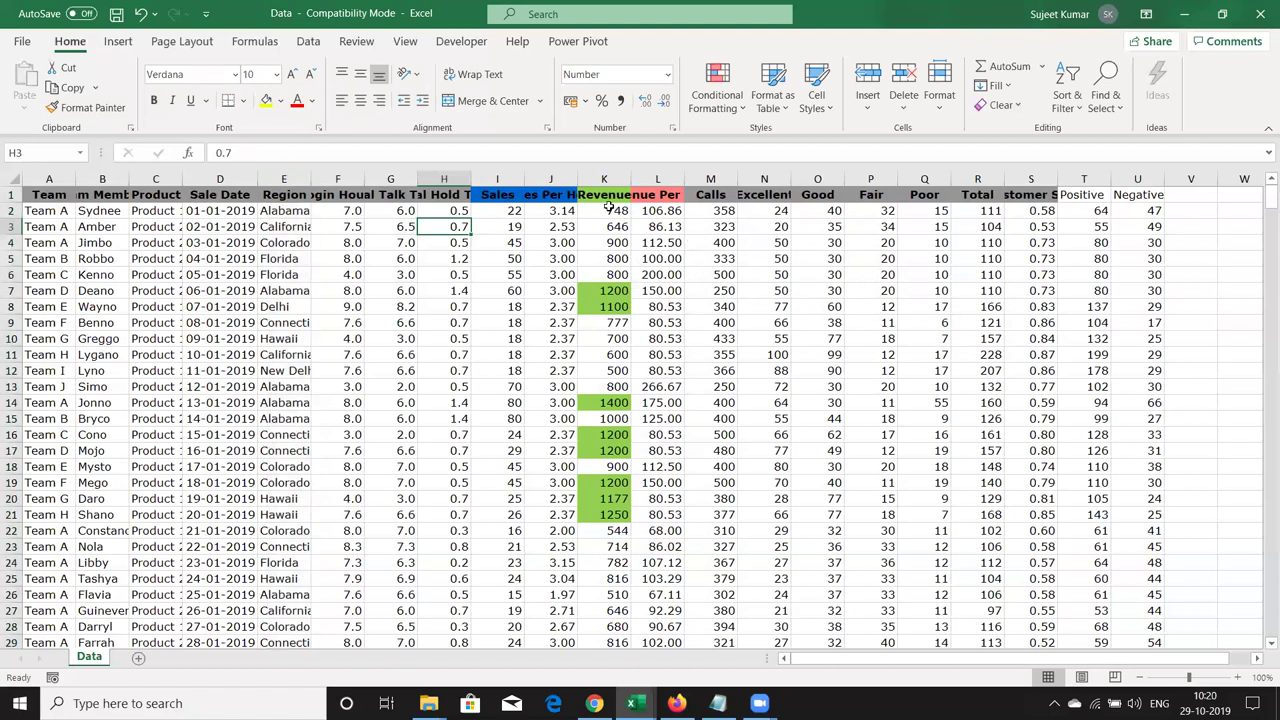
{"action": "left_click", "coordinate": [550, 179]}
{"action": "left_click", "coordinate": [652, 179]}
{"action": "left_click", "coordinate": [717, 100]}
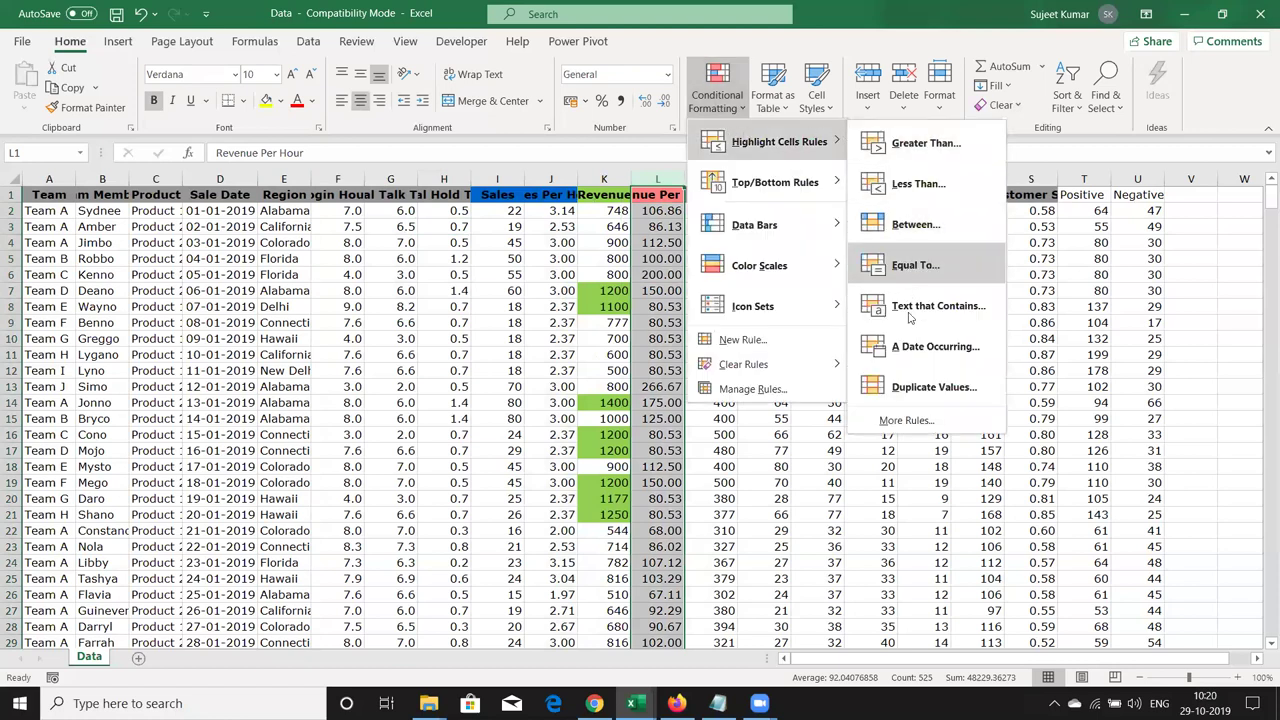
{"action": "left_click", "coordinate": [930, 388]}
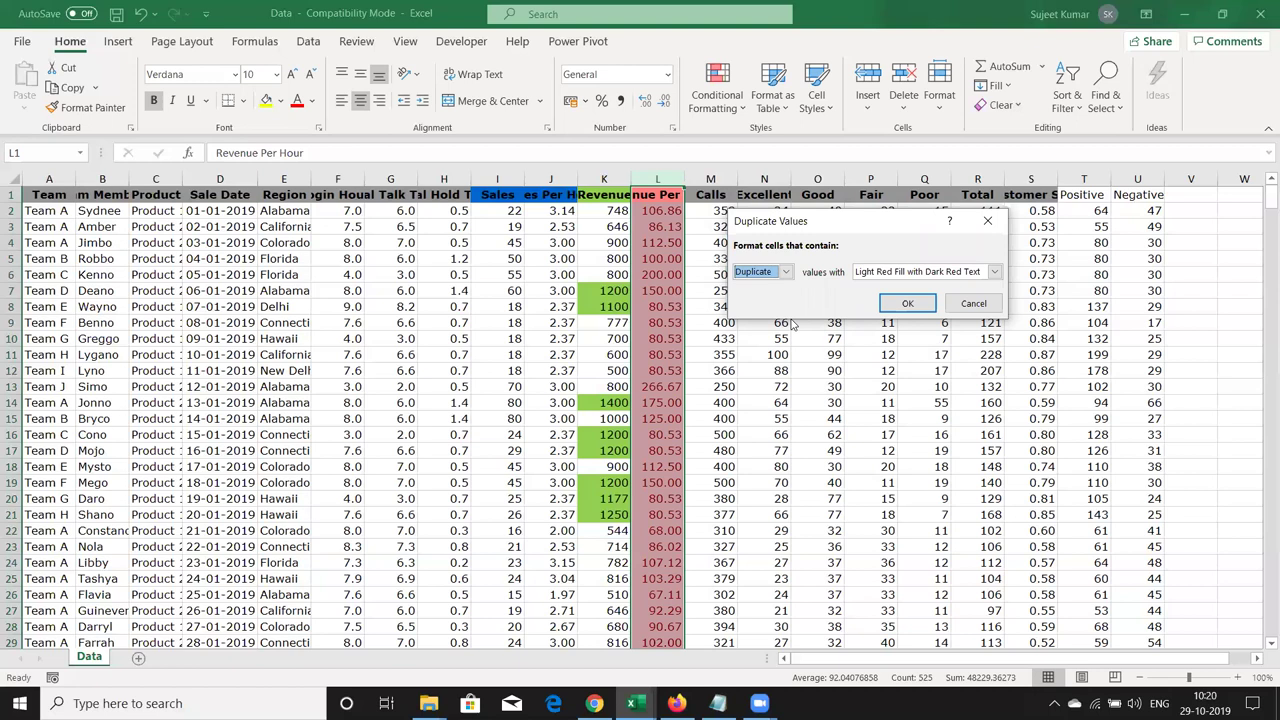
{"action": "left_click", "coordinate": [973, 303]}
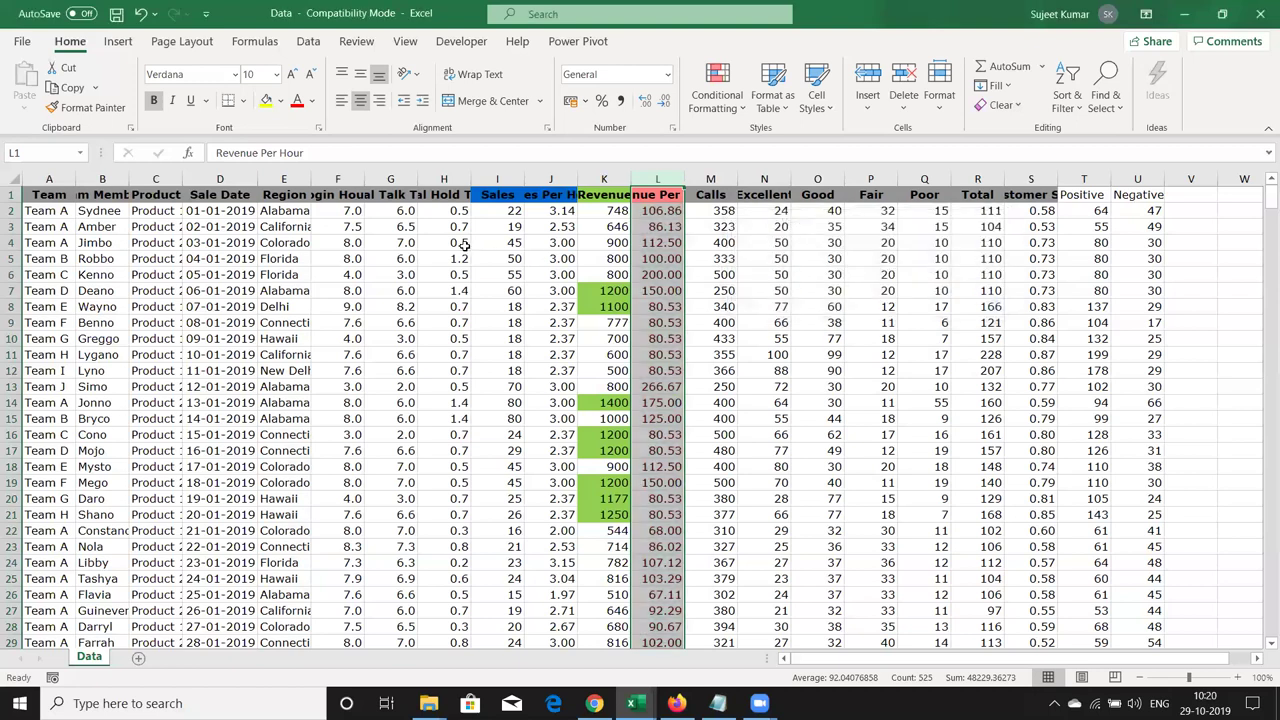
Preview duplicate highlighting on Region column E, cancel it, and select row 5
{"action": "left_click", "coordinate": [302, 179]}
{"action": "left_click", "coordinate": [717, 88]}
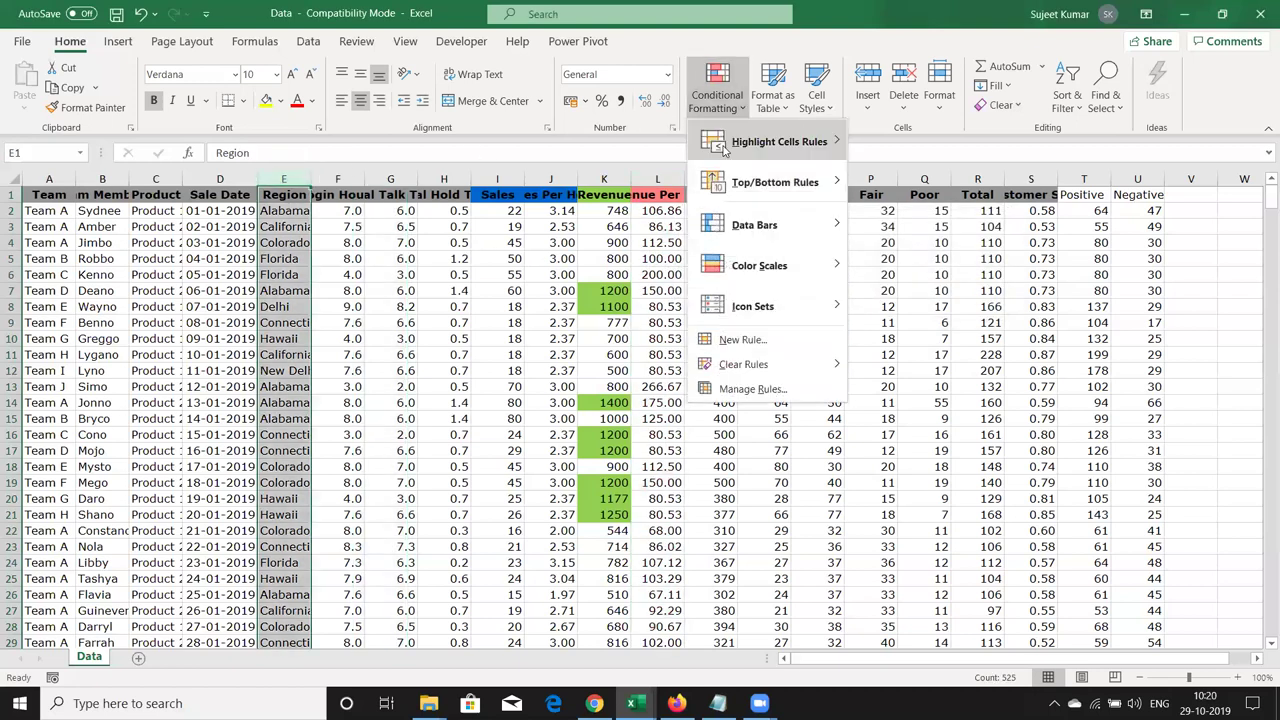
{"action": "mouse_move", "coordinate": [724, 148]}
{"action": "left_click", "coordinate": [942, 379]}
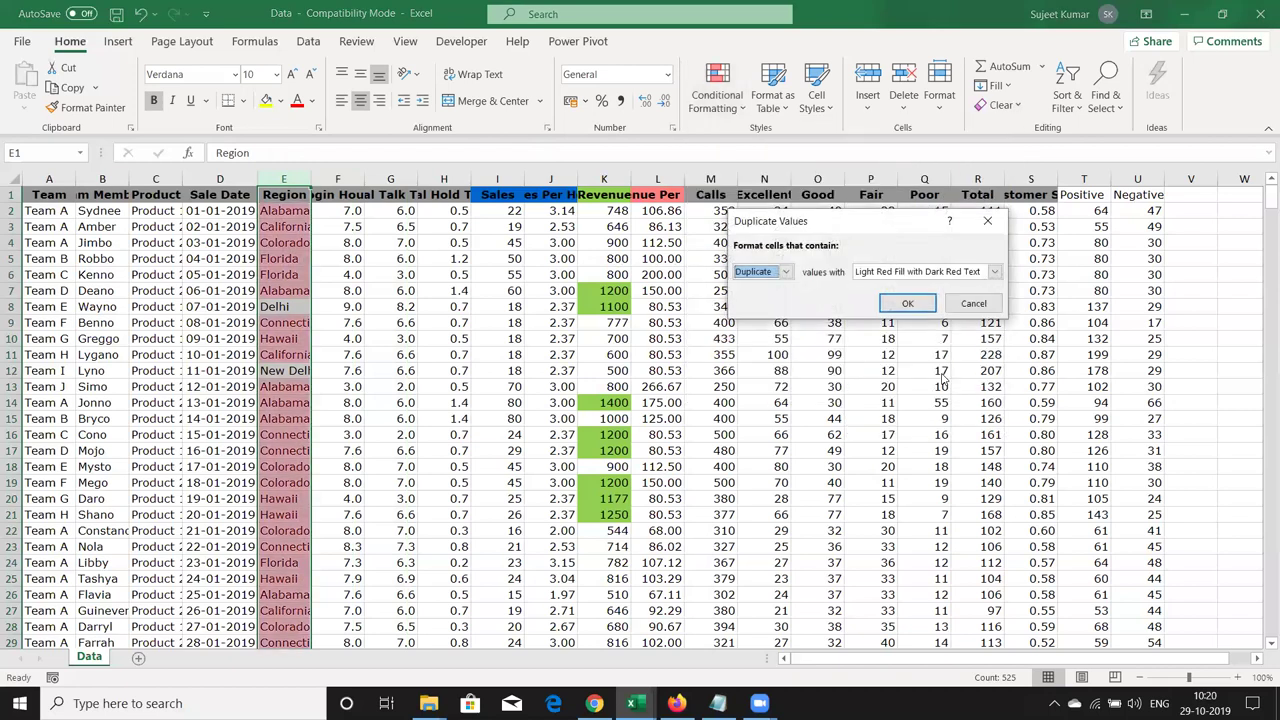
{"action": "left_click", "coordinate": [970, 304]}
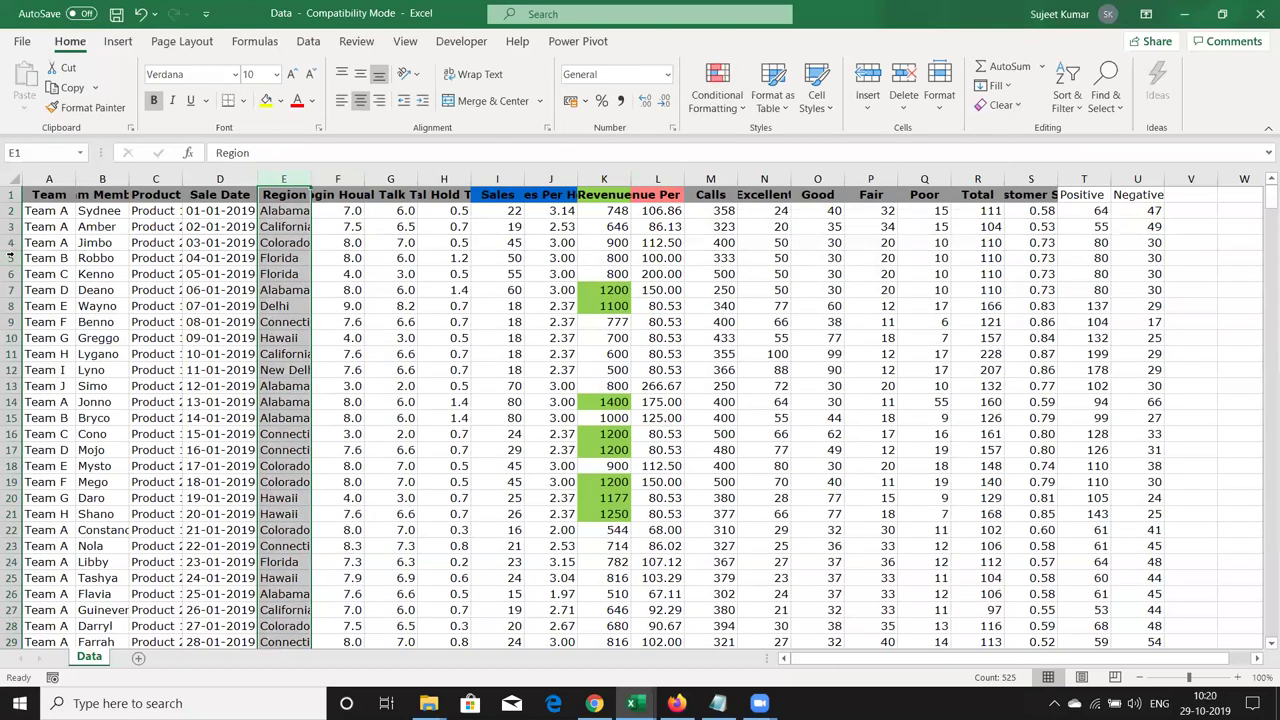
{"action": "left_click", "coordinate": [9, 258]}
{"action": "left_click", "coordinate": [730, 95]}
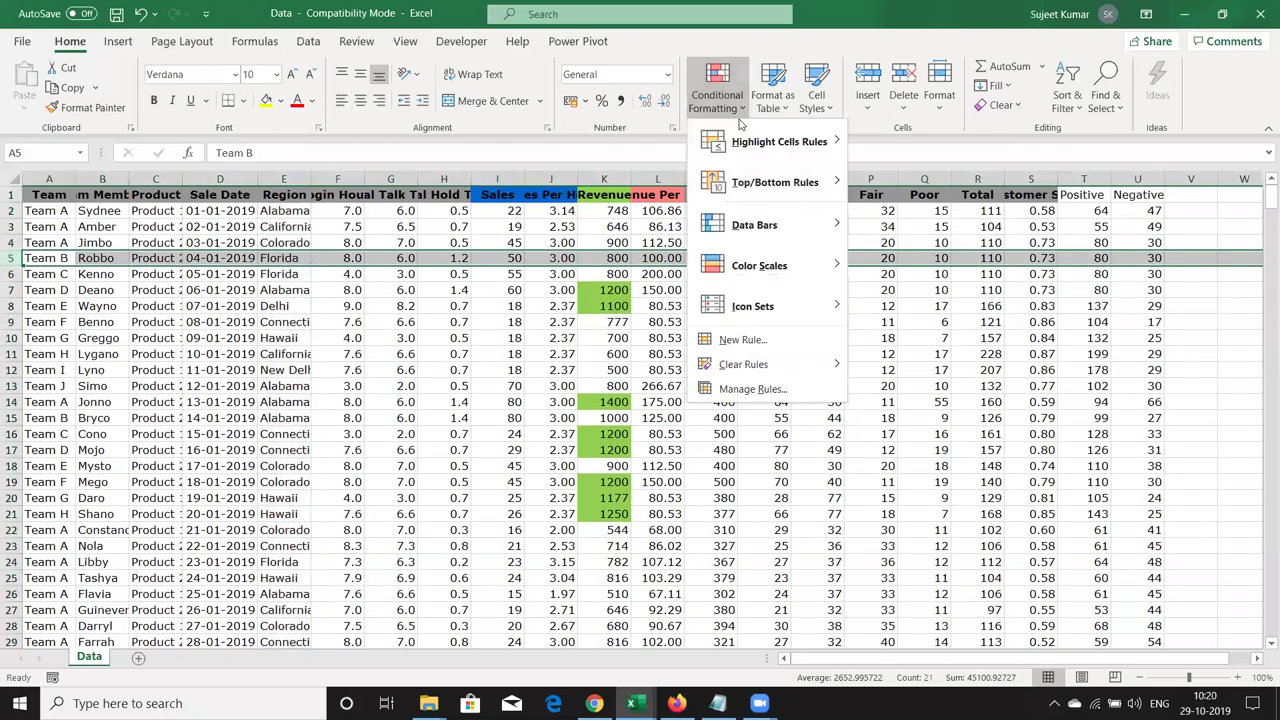
{"action": "mouse_move", "coordinate": [752, 148]}
{"action": "left_click", "coordinate": [945, 385]}
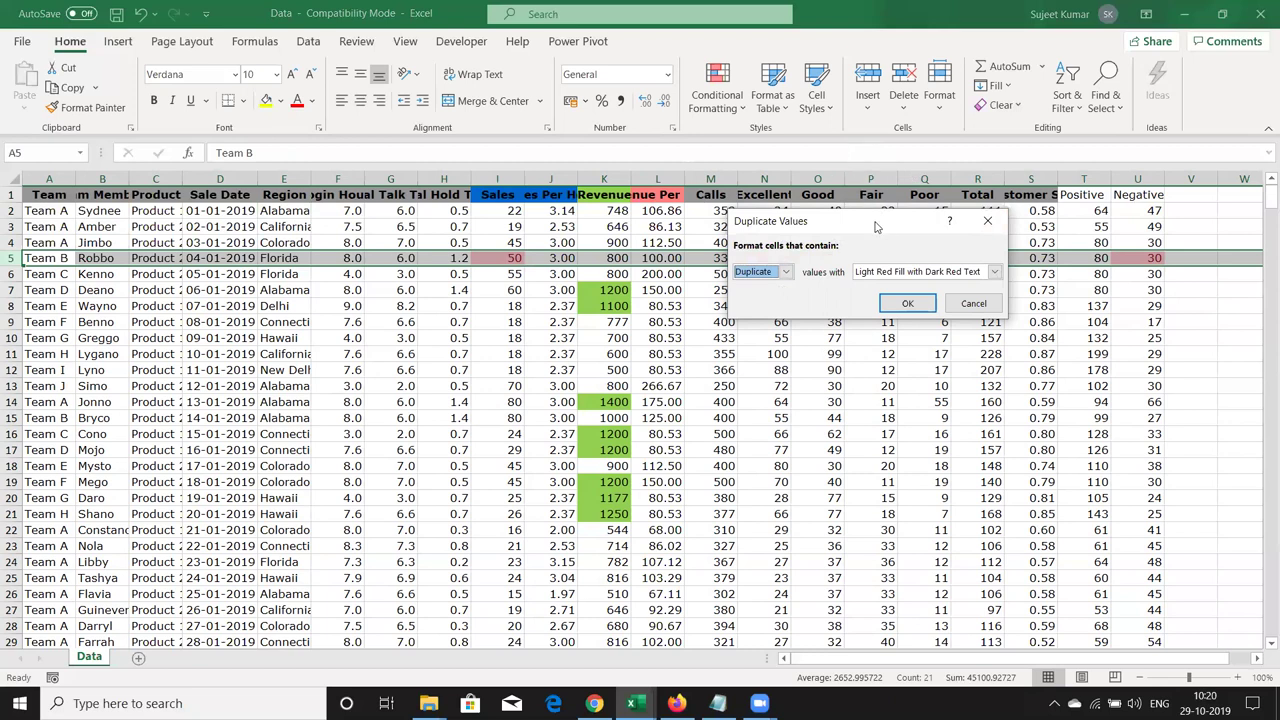
{"action": "left_click_drag", "start_coordinate": [875, 233], "coordinate": [887, 398]}
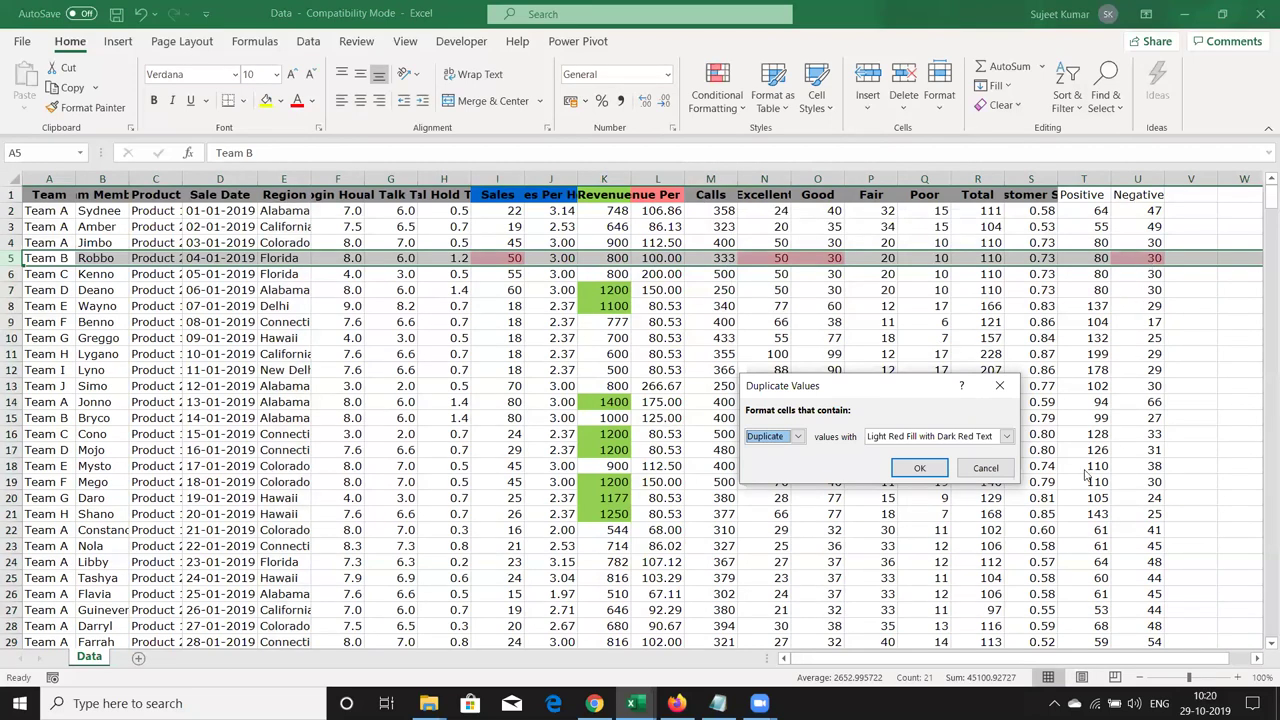
{"action": "left_click", "coordinate": [986, 469]}
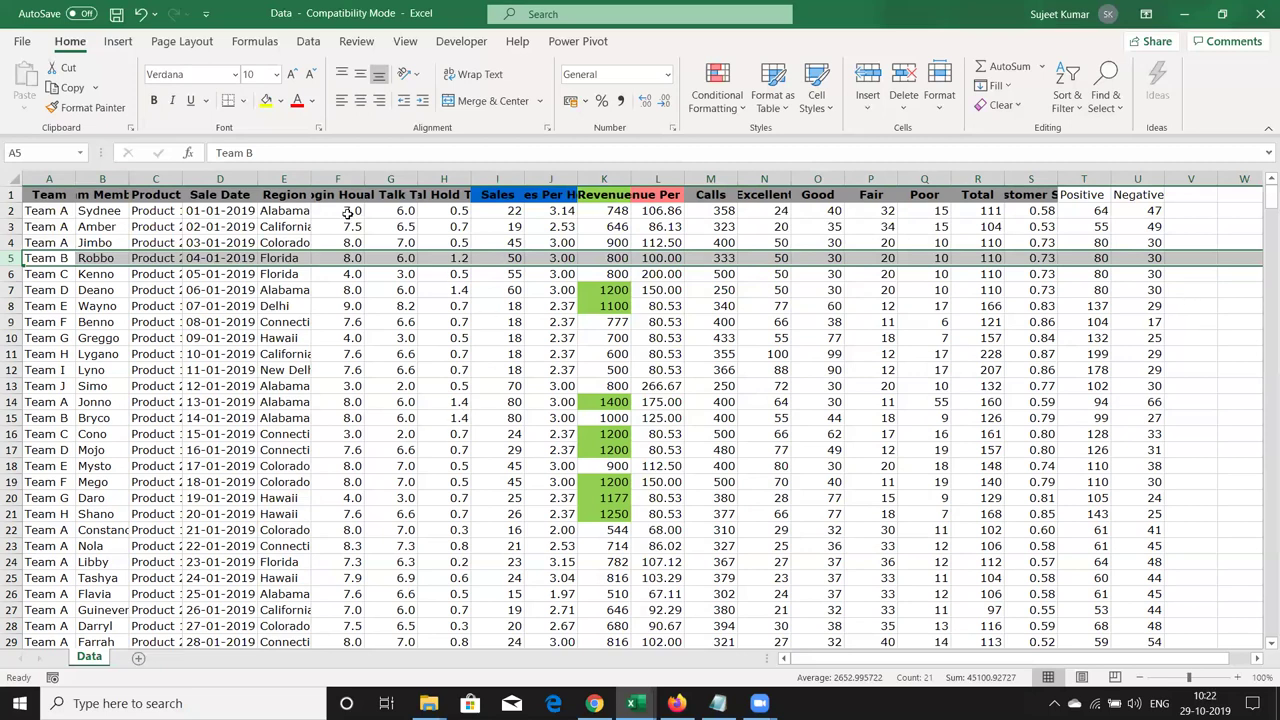
Copy column E, add Sheet1, and try a transposed paste at A3, which fails on size
{"action": "left_click", "coordinate": [285, 182]}
{"action": "key", "text": "ctrl+c"}
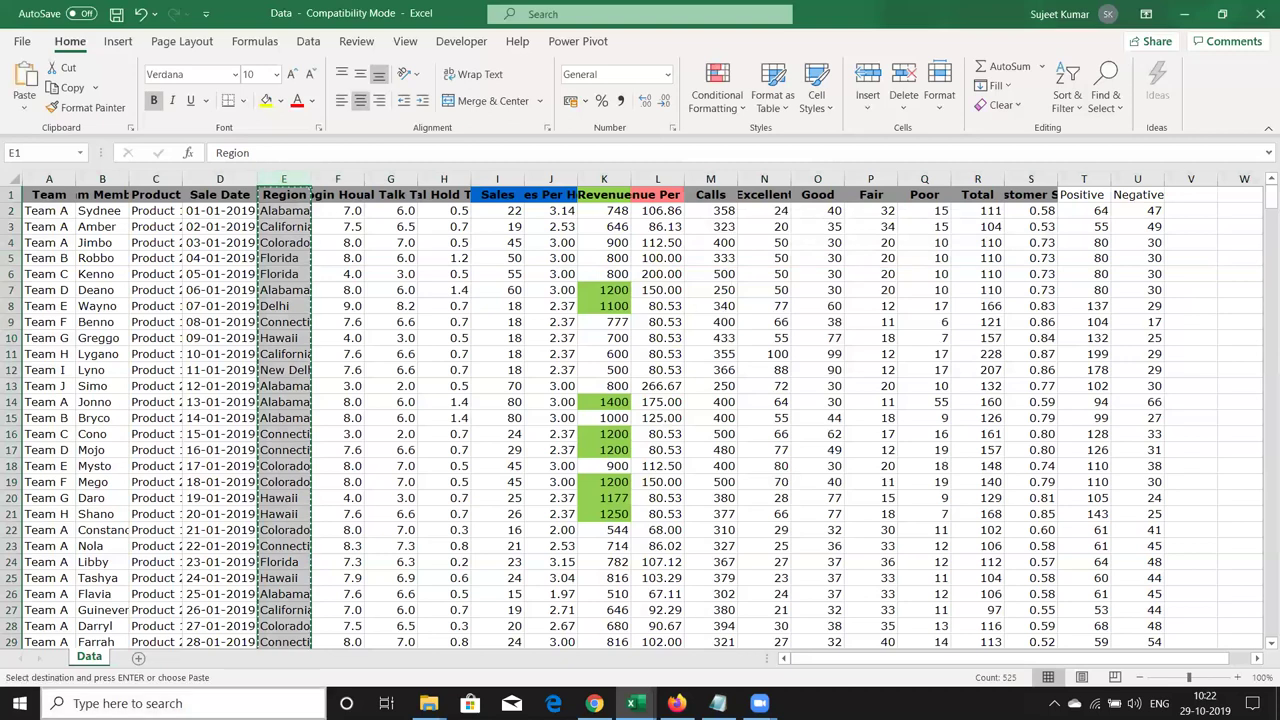
{"action": "left_click", "coordinate": [138, 657]}
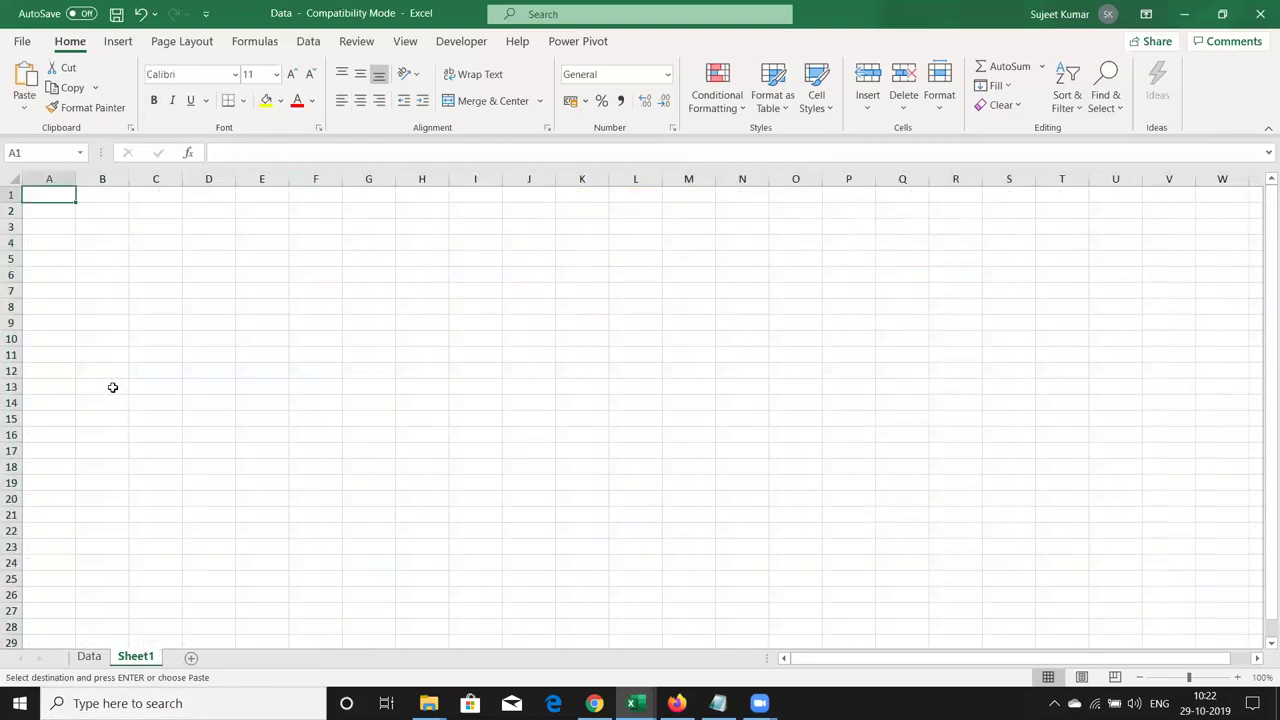
{"action": "right_click", "coordinate": [46, 224]}
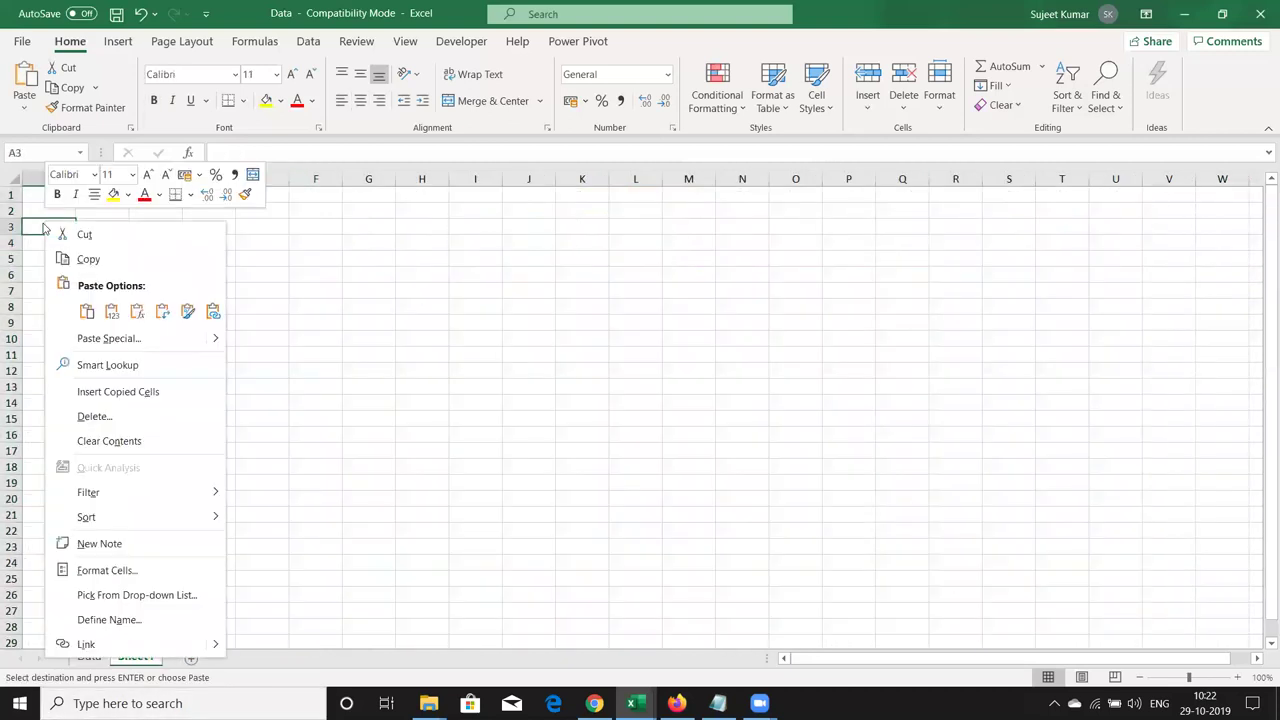
{"action": "left_click", "coordinate": [95, 338]}
{"action": "left_click", "coordinate": [216, 418]}
{"action": "left_click", "coordinate": [205, 446]}
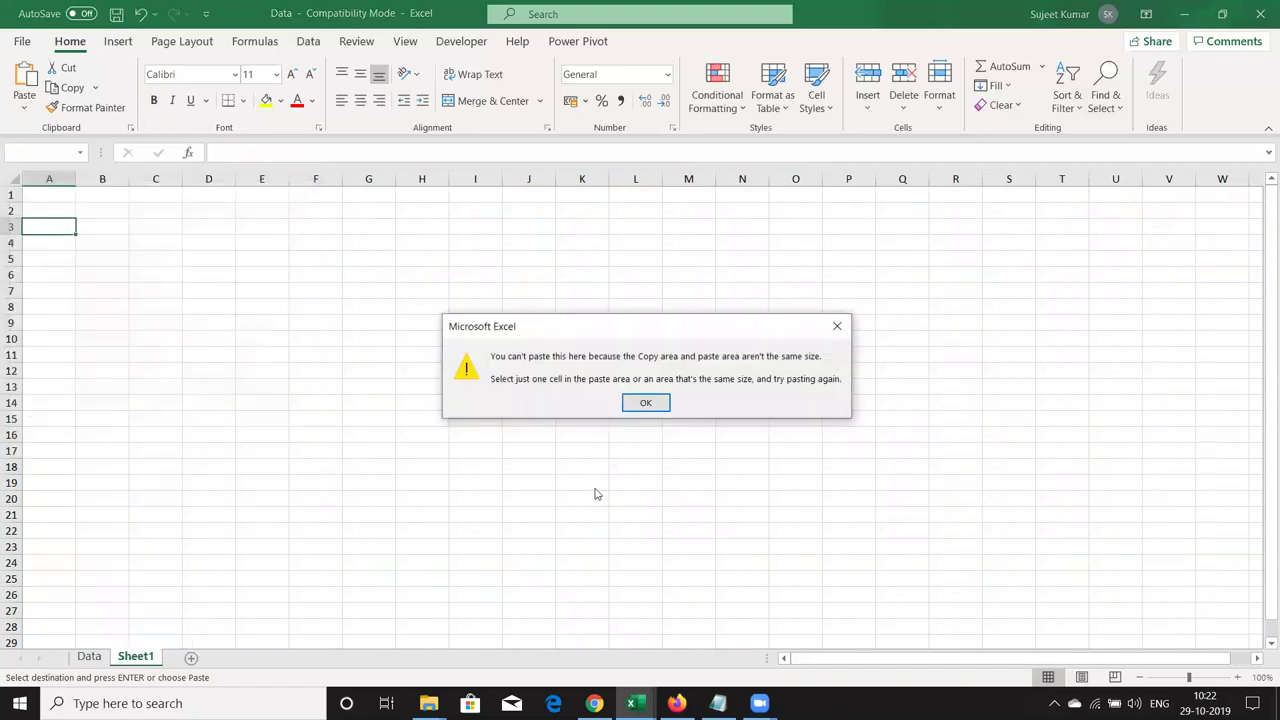
{"action": "left_click", "coordinate": [646, 403]}
{"action": "key", "text": "Escape"}
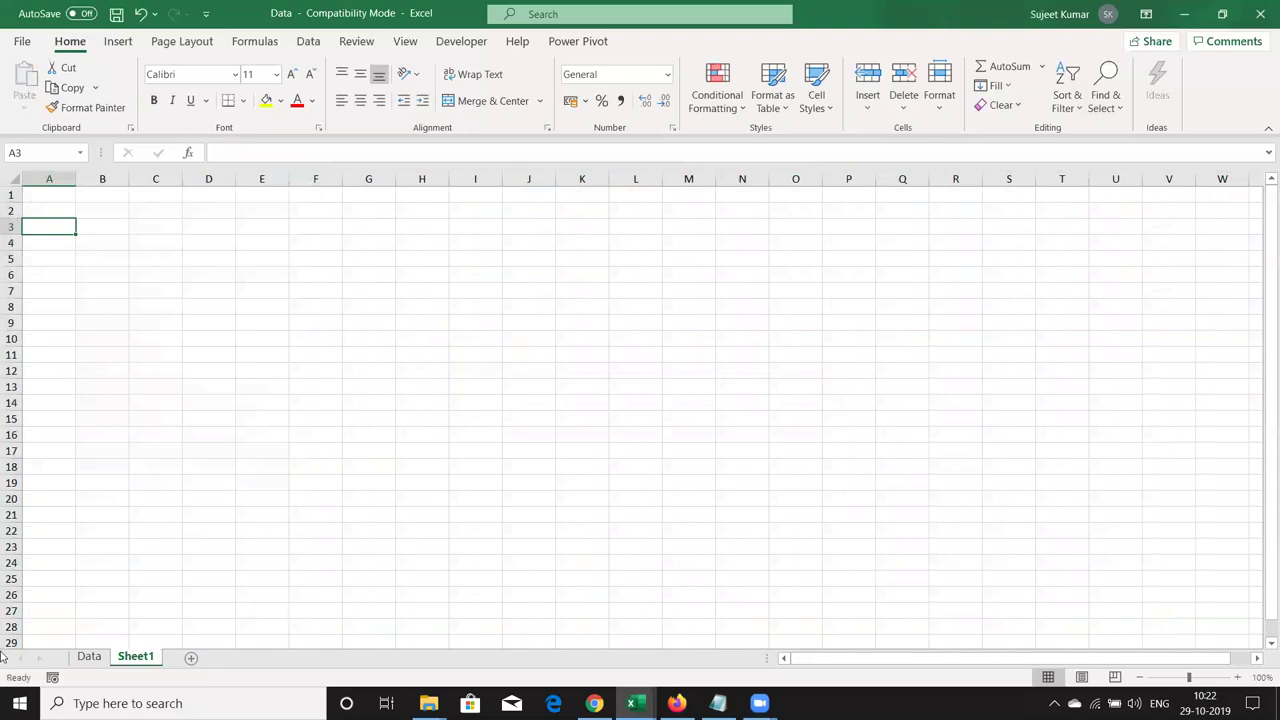
Retry copying the Region entries to their last row and transposing into Sheet1!A3; it fails again
{"action": "left_click", "coordinate": [86, 659]}
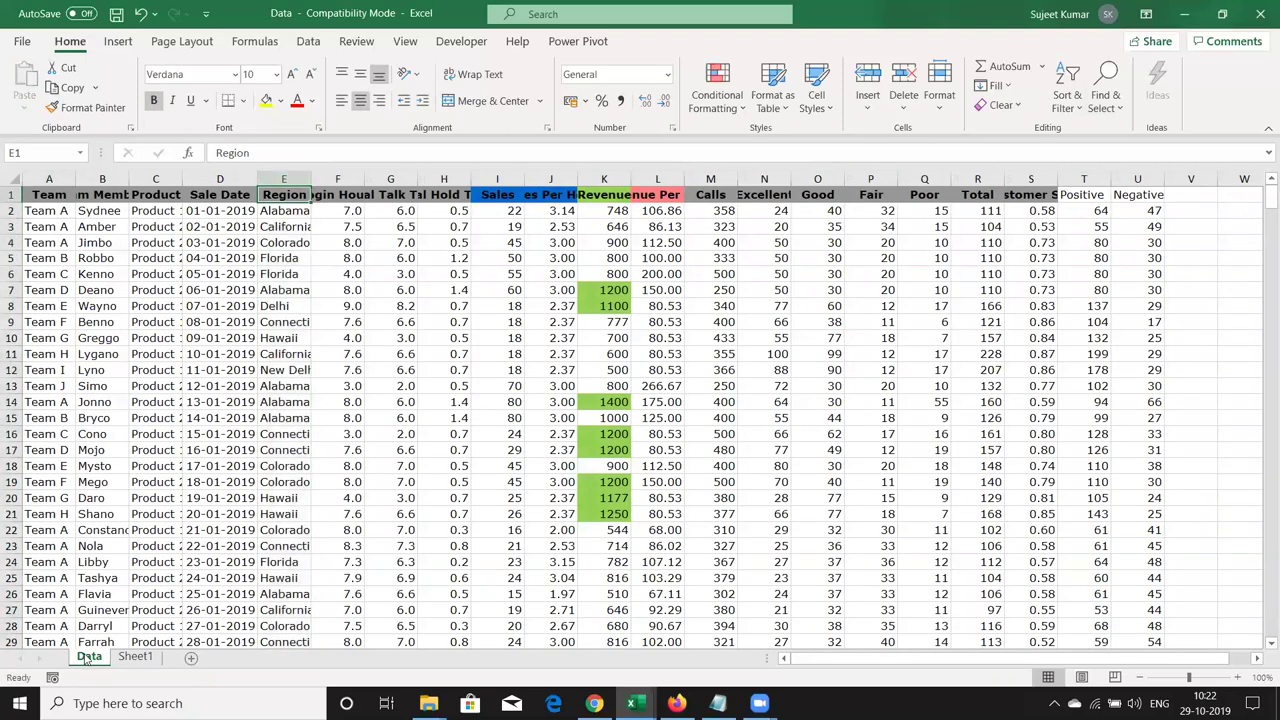
{"action": "key", "text": "ctrl+shift+Down"}
{"action": "key", "text": "ctrl+c"}
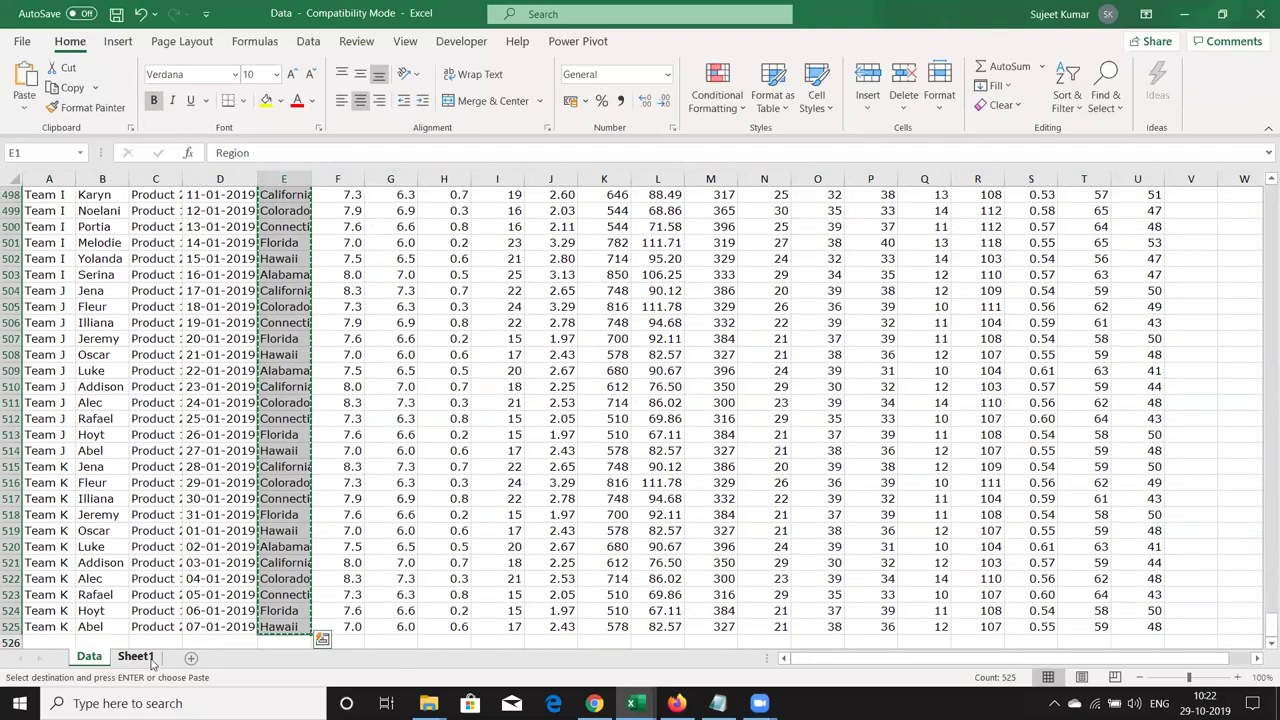
{"action": "left_click", "coordinate": [135, 656]}
{"action": "right_click", "coordinate": [38, 228]}
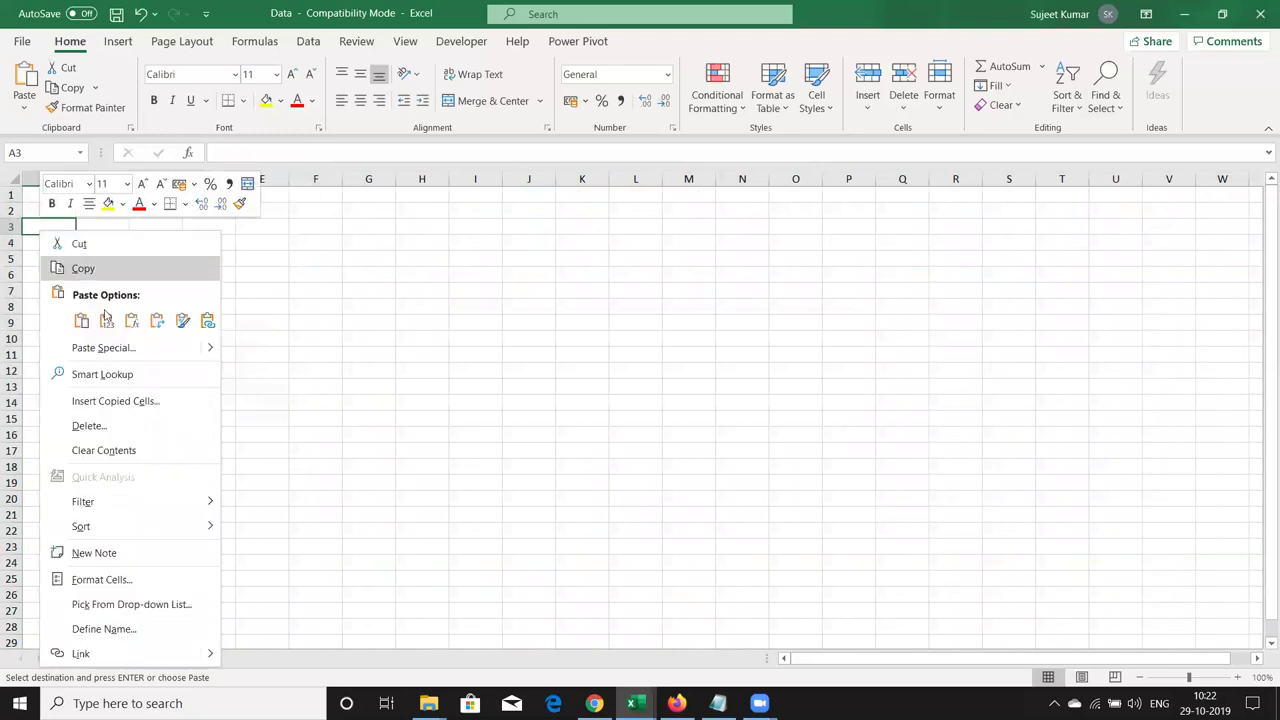
{"action": "mouse_move", "coordinate": [207, 355]}
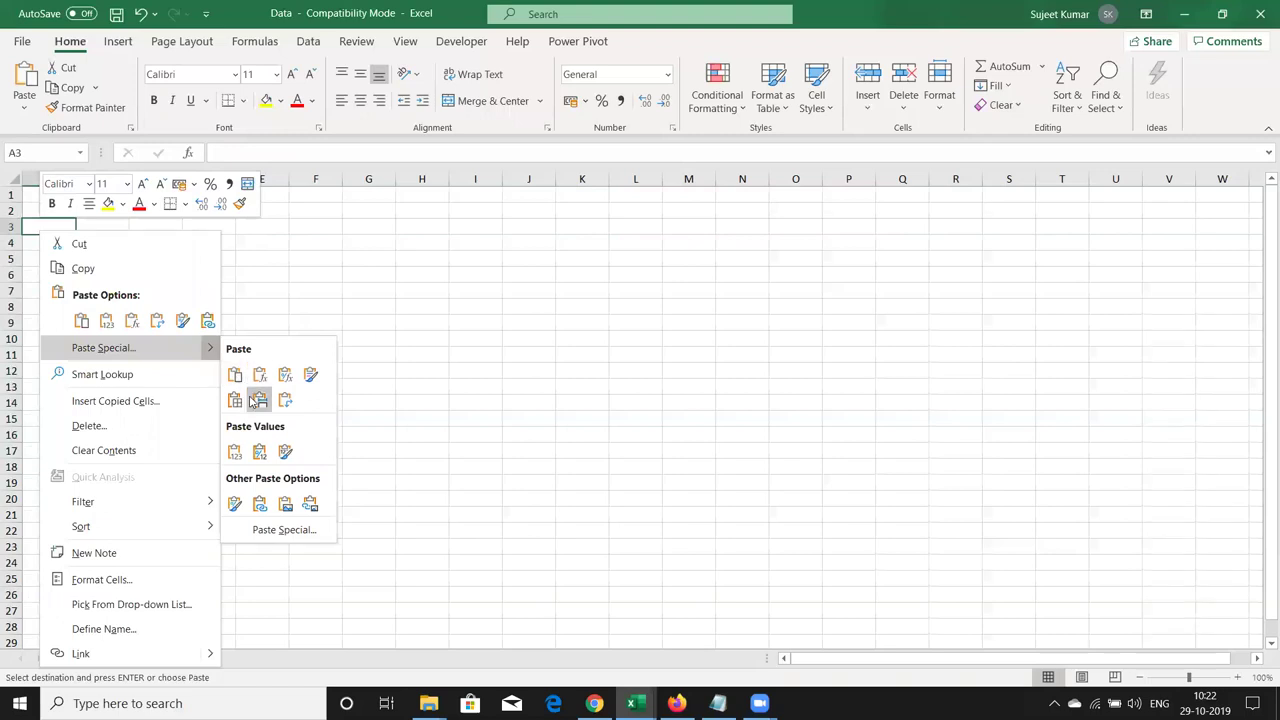
{"action": "left_click", "coordinate": [280, 530]}
{"action": "left_click", "coordinate": [330, 612]}
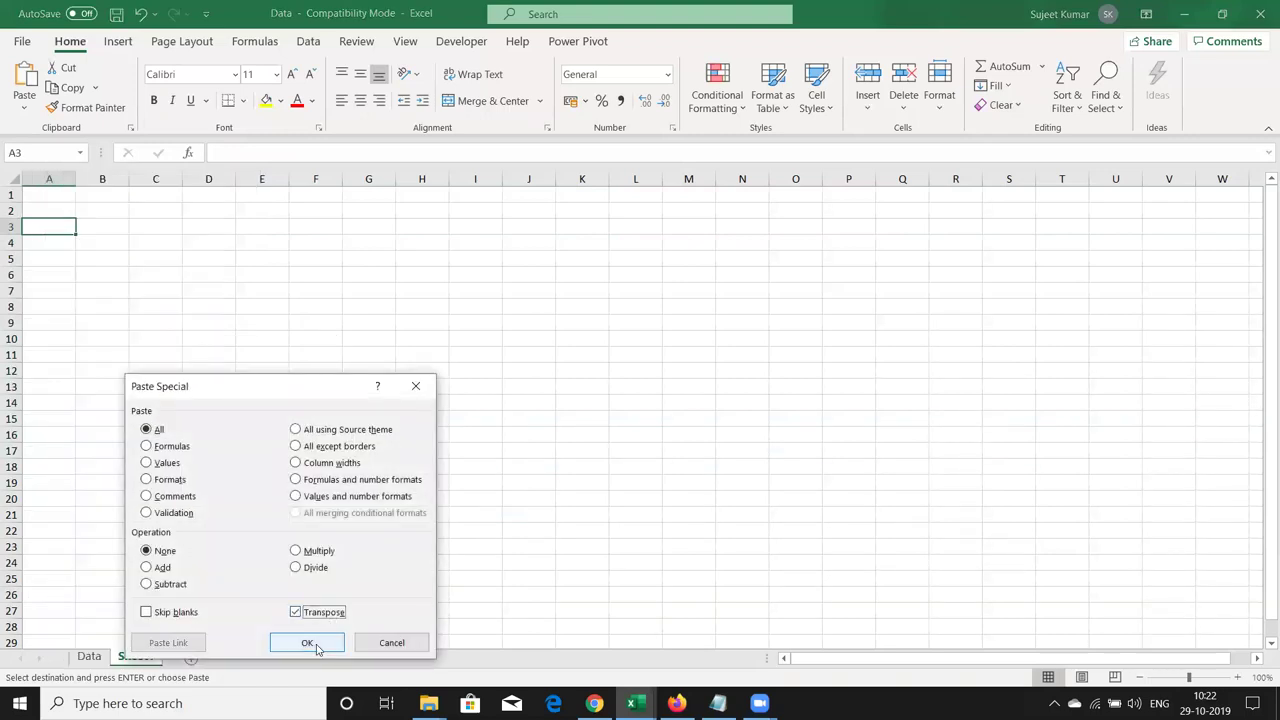
{"action": "left_click", "coordinate": [306, 643]}
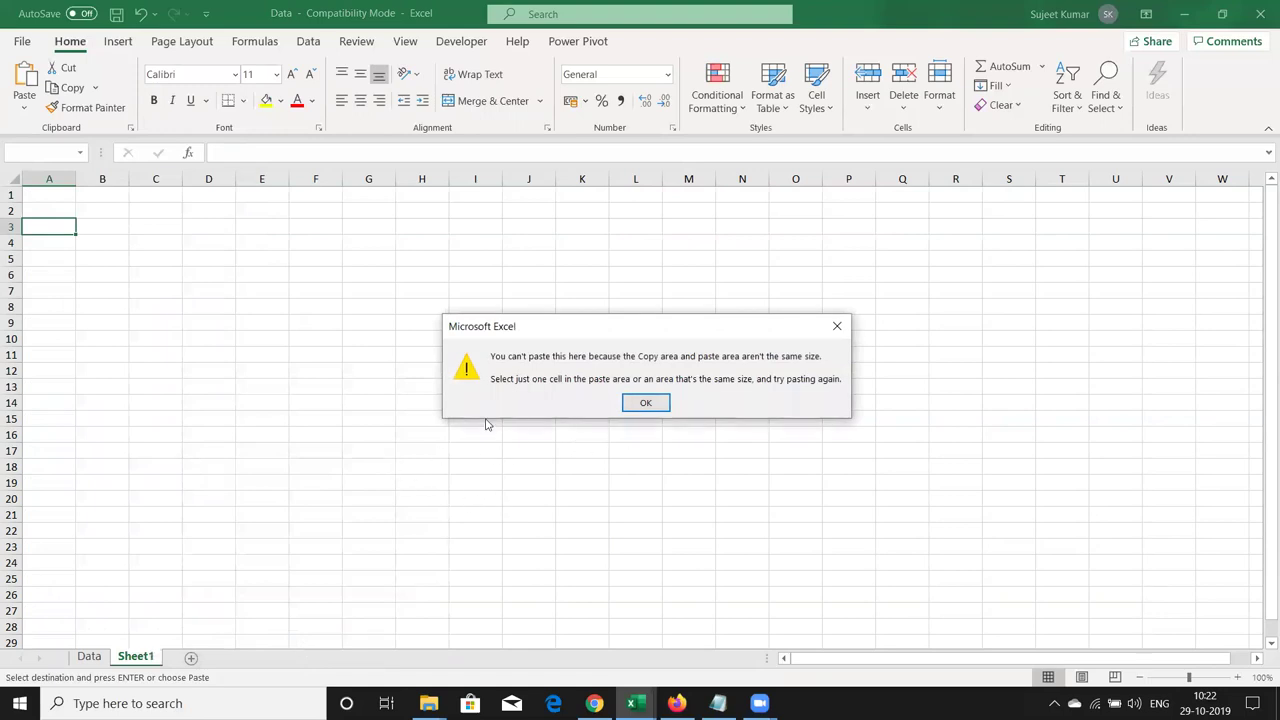
{"action": "left_click", "coordinate": [638, 410]}
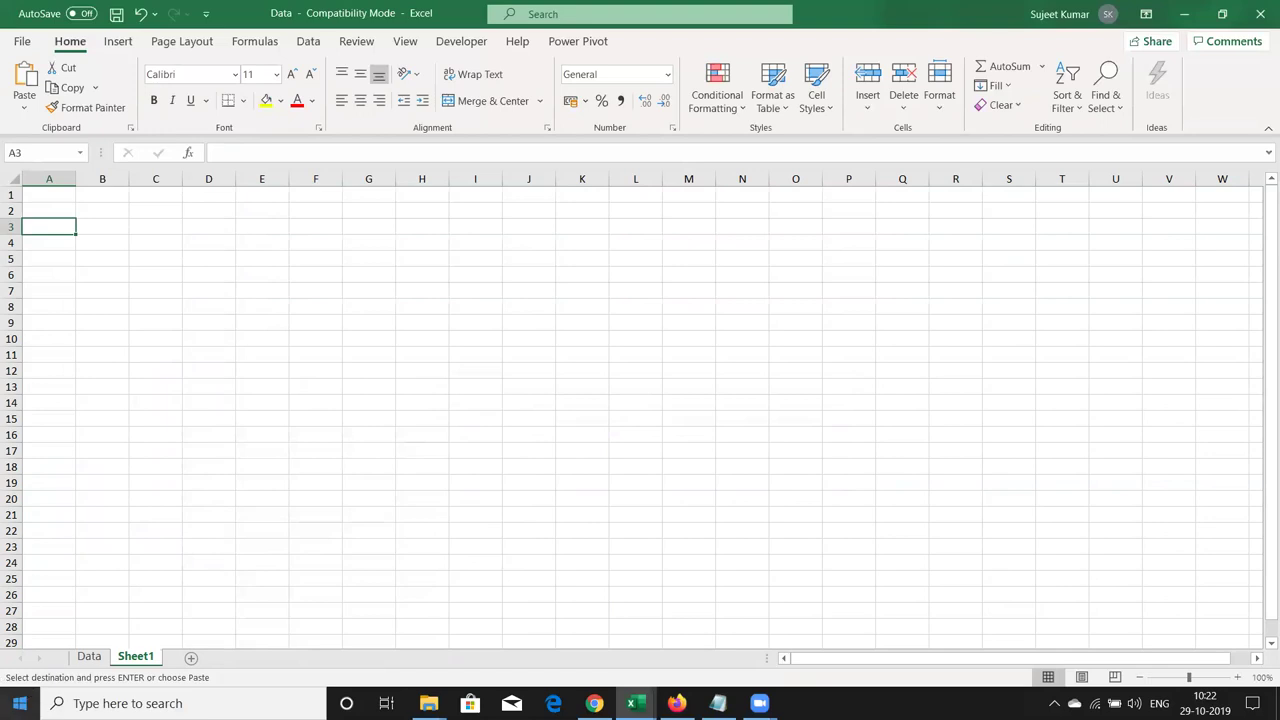
Copy E2:E86 and paste it transposed across Sheet1 row 3, then return to Data
{"action": "left_click", "coordinate": [95, 658]}
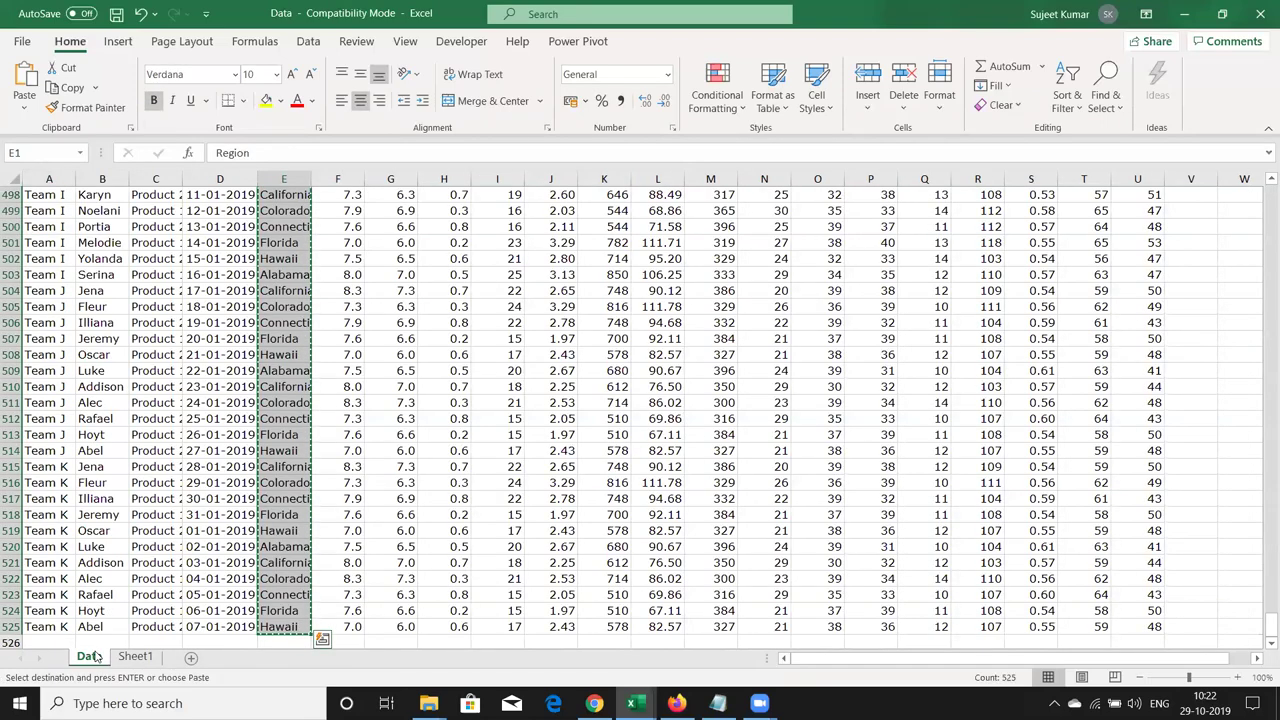
{"action": "key", "text": "Return"}
{"action": "key", "text": "Down"}
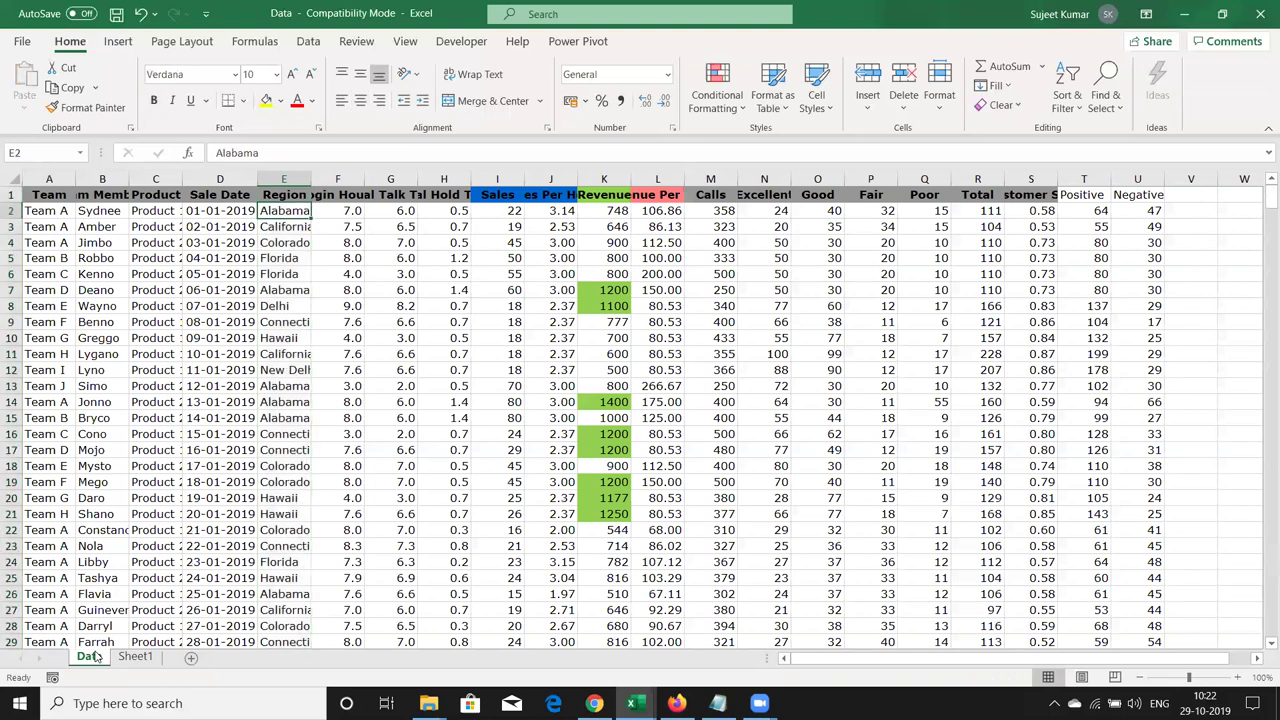
{"action": "key", "text": "shift+Page_Down"}
{"action": "key", "text": "shift+Page_Down"}
{"action": "key", "text": "shift+Page_Down"}
{"action": "key", "text": "ctrl+c"}
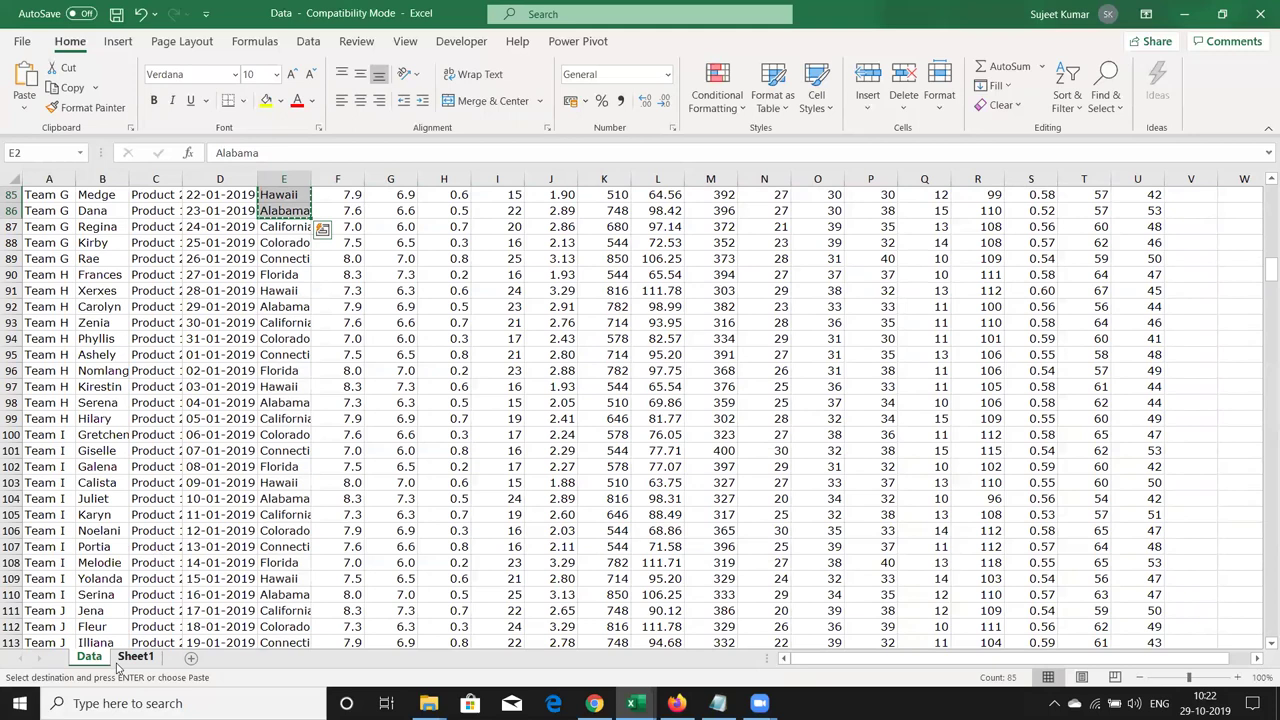
{"action": "left_click", "coordinate": [135, 656]}
{"action": "right_click", "coordinate": [33, 232]}
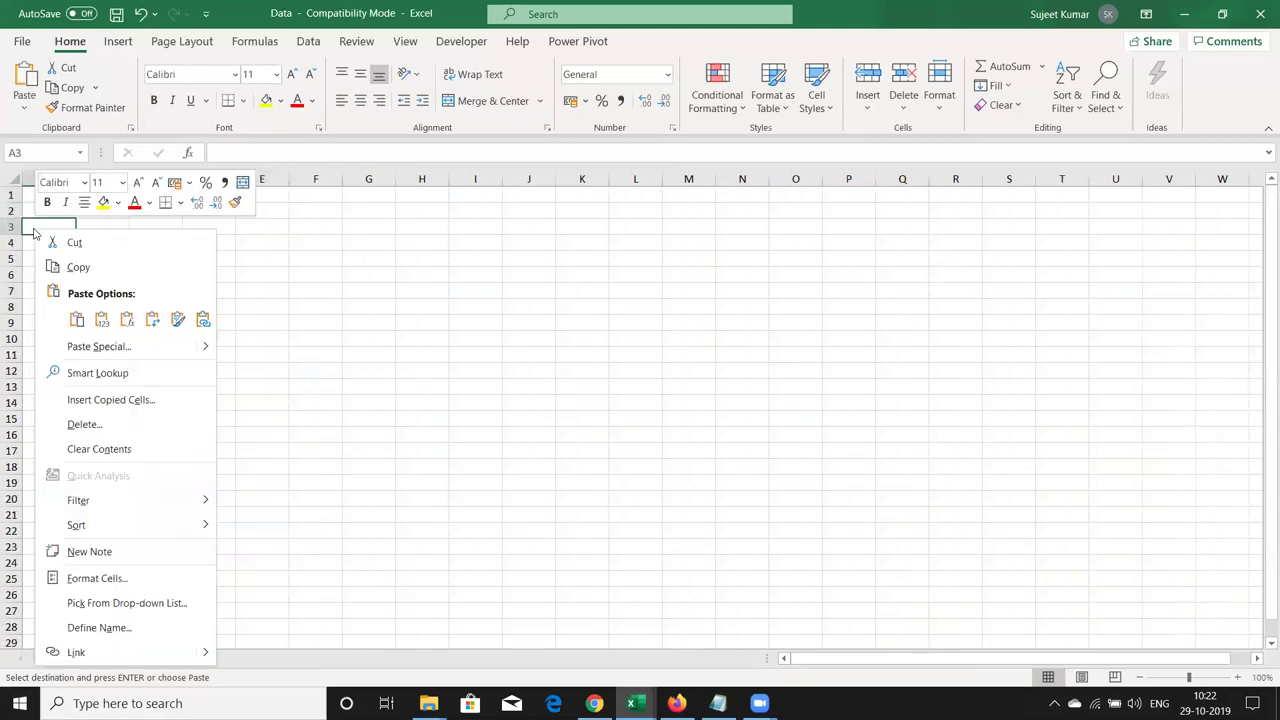
{"action": "left_click", "coordinate": [86, 352]}
{"action": "left_click", "coordinate": [178, 435]}
{"action": "left_click", "coordinate": [193, 466]}
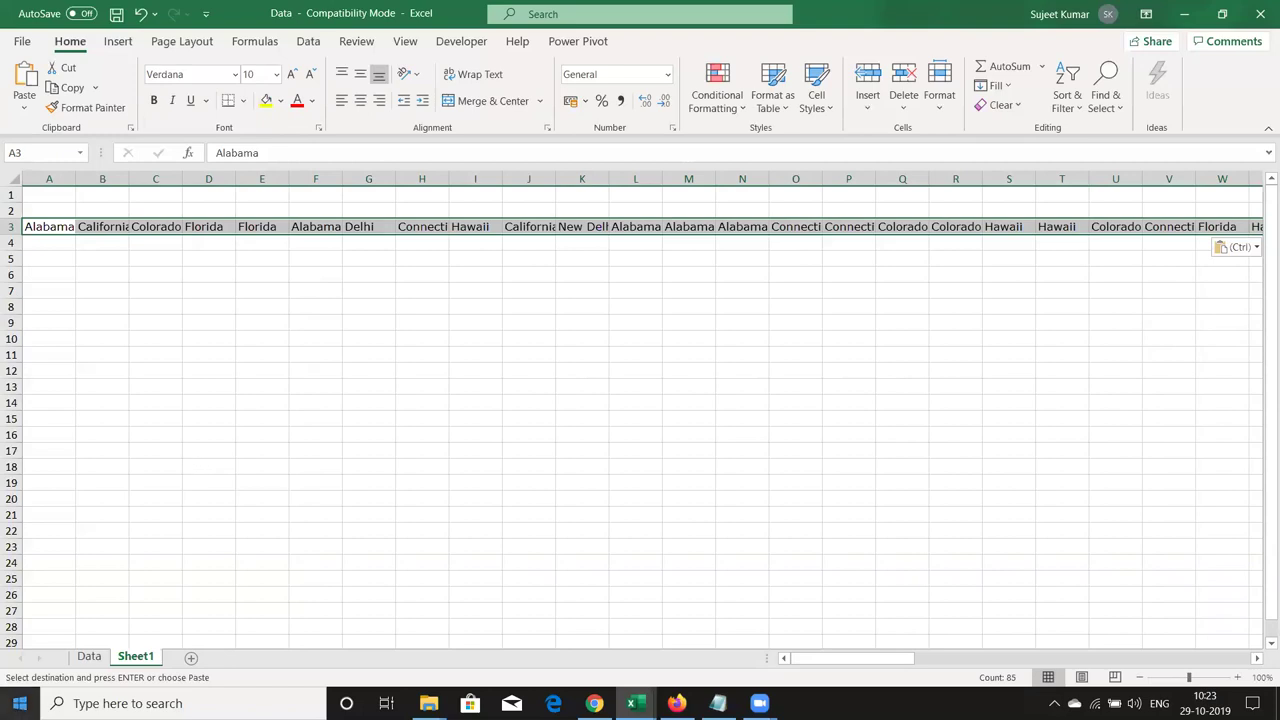
{"action": "left_click", "coordinate": [86, 658]}
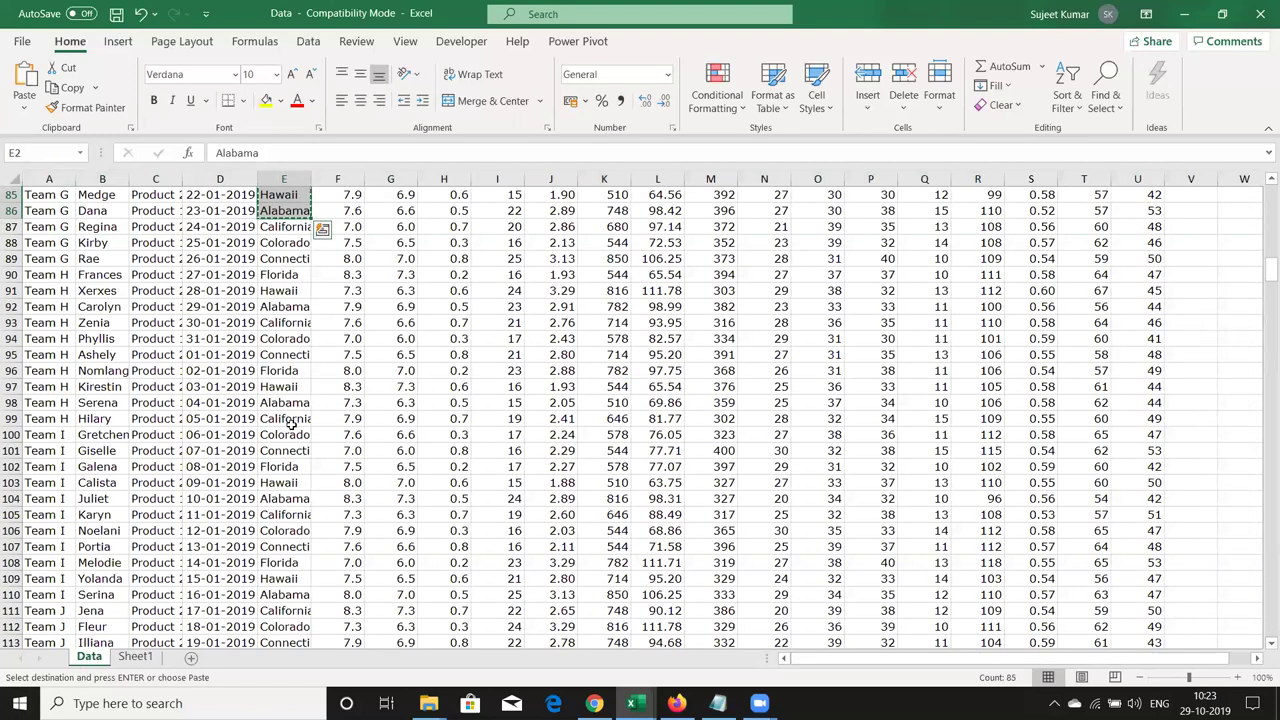
{"action": "scroll", "coordinate": [248, 190], "scroll_direction": "up", "scroll_amount": 10}
{"action": "scroll", "coordinate": [248, 190], "scroll_direction": "up", "scroll_amount": 10}
{"action": "scroll", "coordinate": [248, 190], "scroll_direction": "up", "scroll_amount": 8}
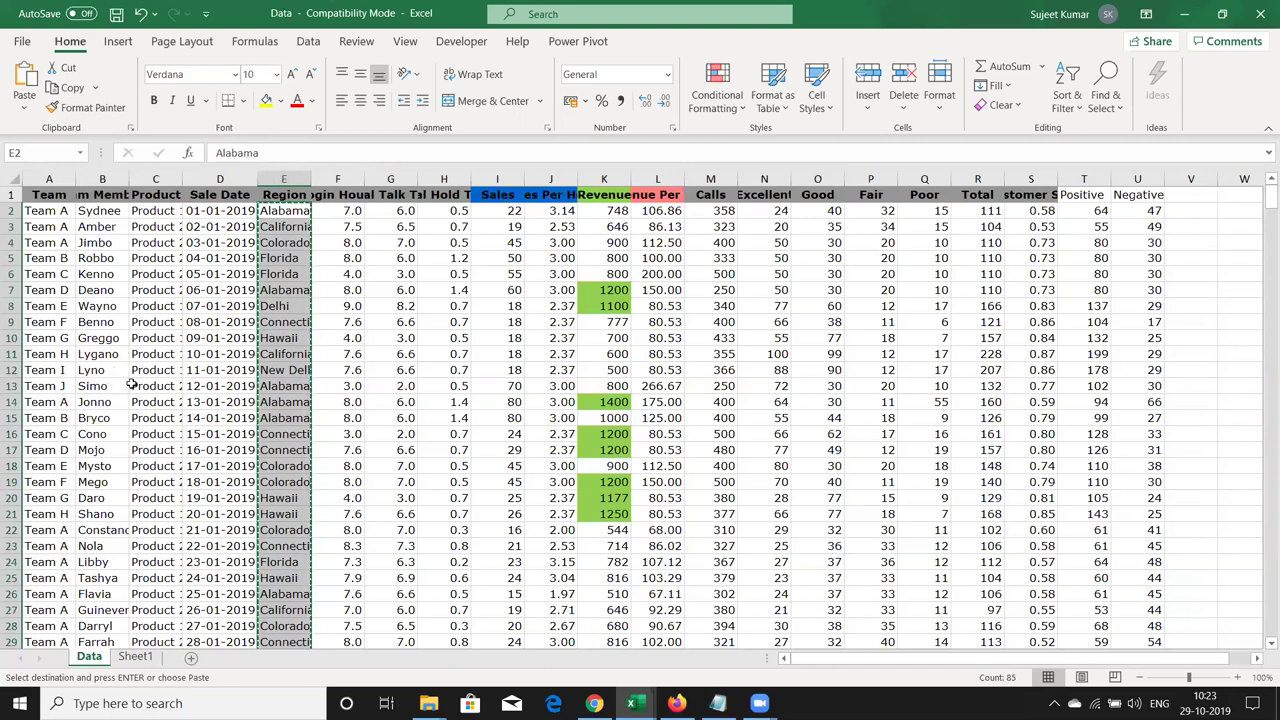
{"action": "left_click", "coordinate": [92, 386]}
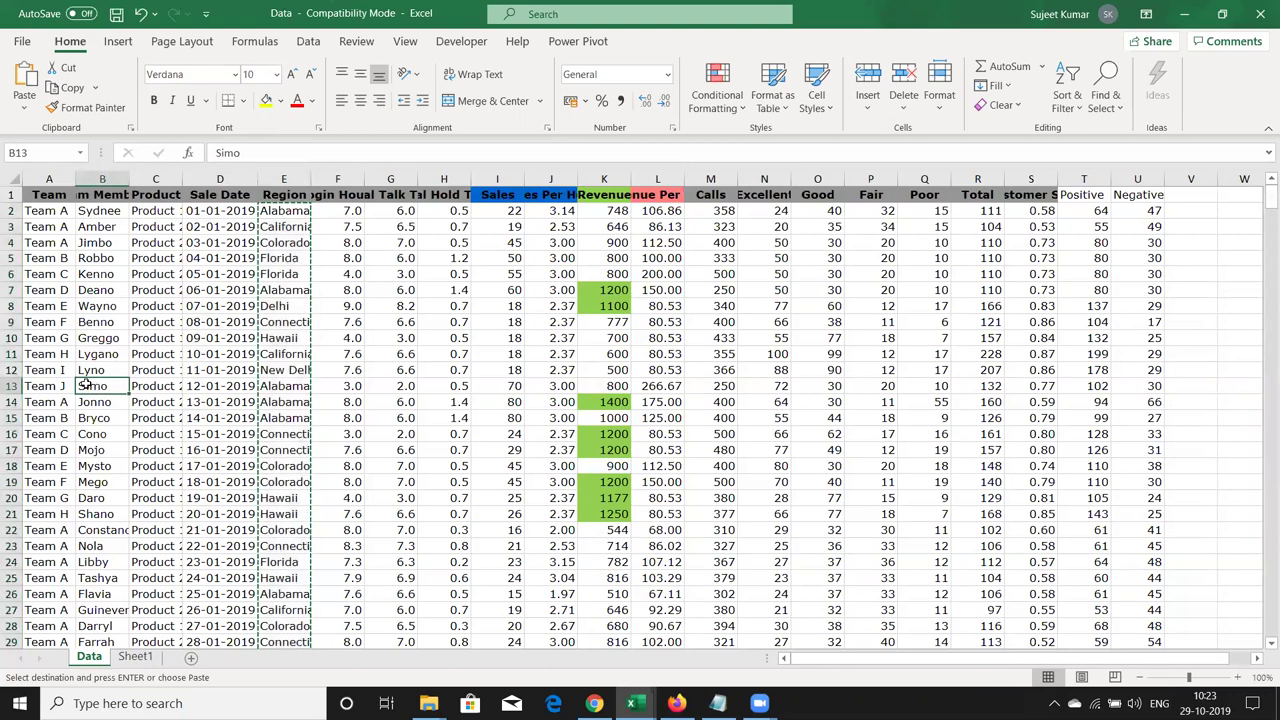
{"action": "left_click", "coordinate": [92, 370]}
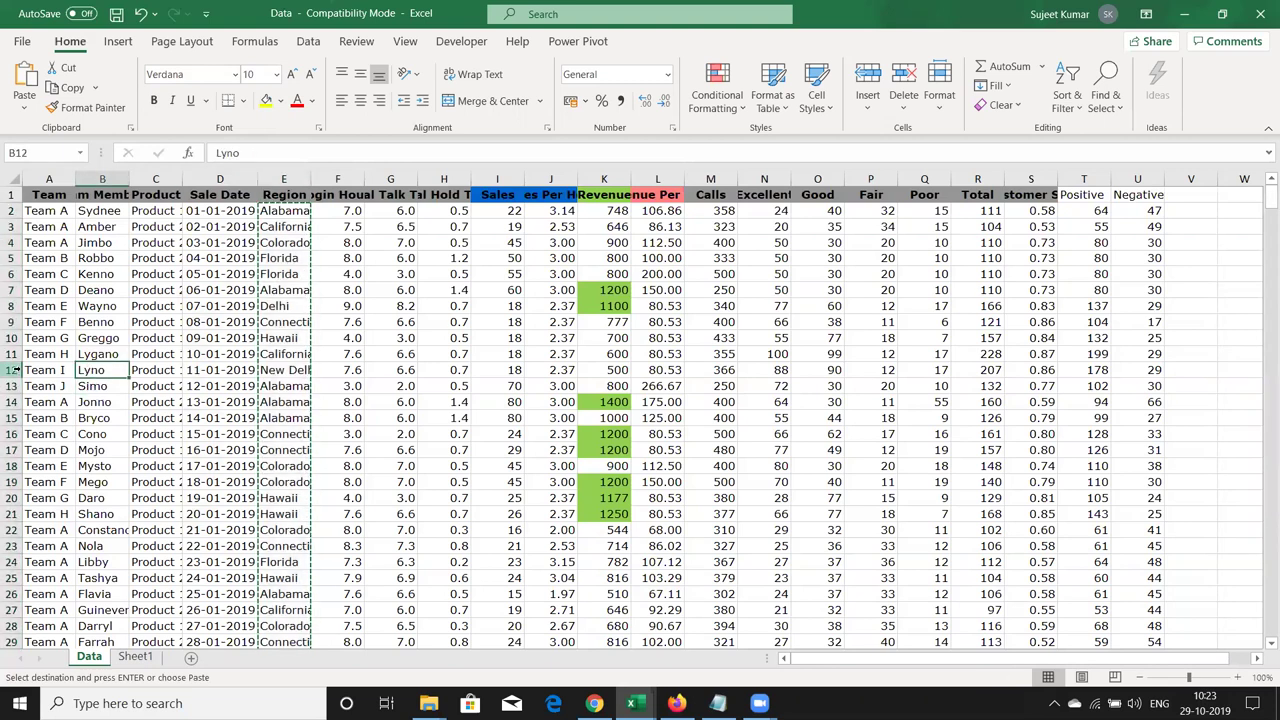
{"action": "left_click", "coordinate": [11, 370]}
{"action": "left_click_drag", "start_coordinate": [43, 370], "coordinate": [1140, 372]}
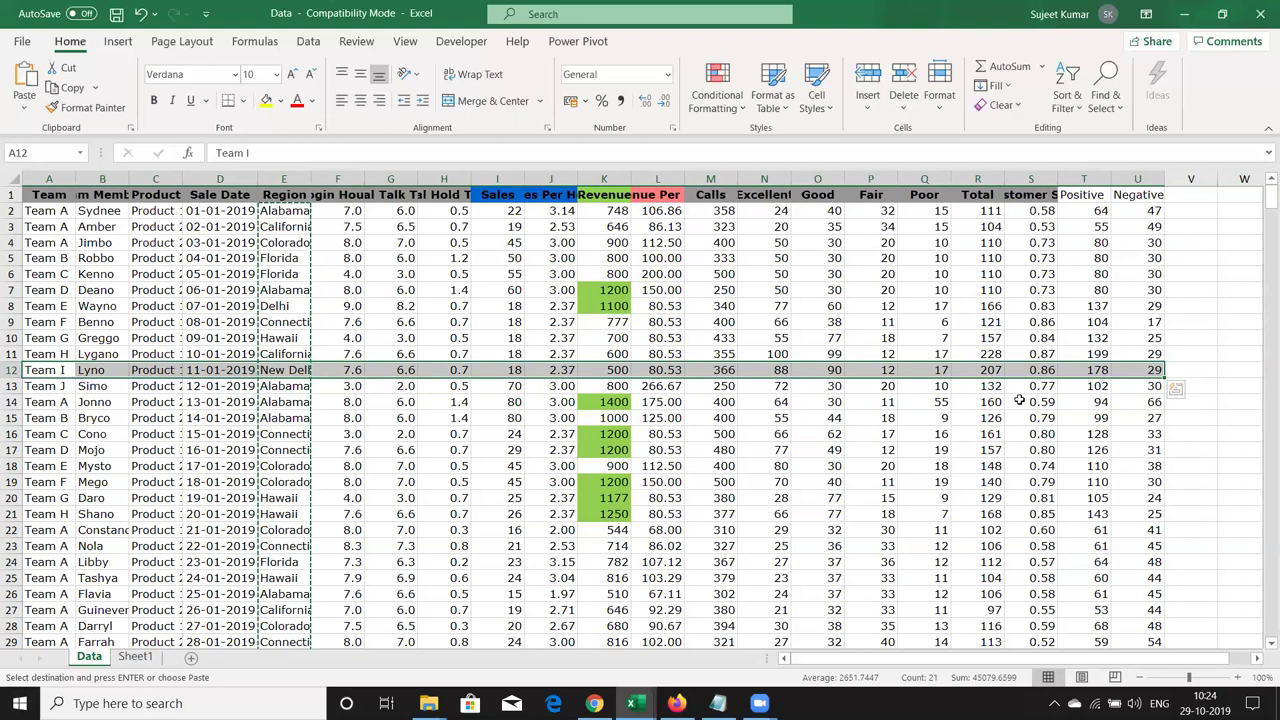
{"action": "left_click", "coordinate": [776, 257]}
{"action": "left_click", "coordinate": [707, 113]}
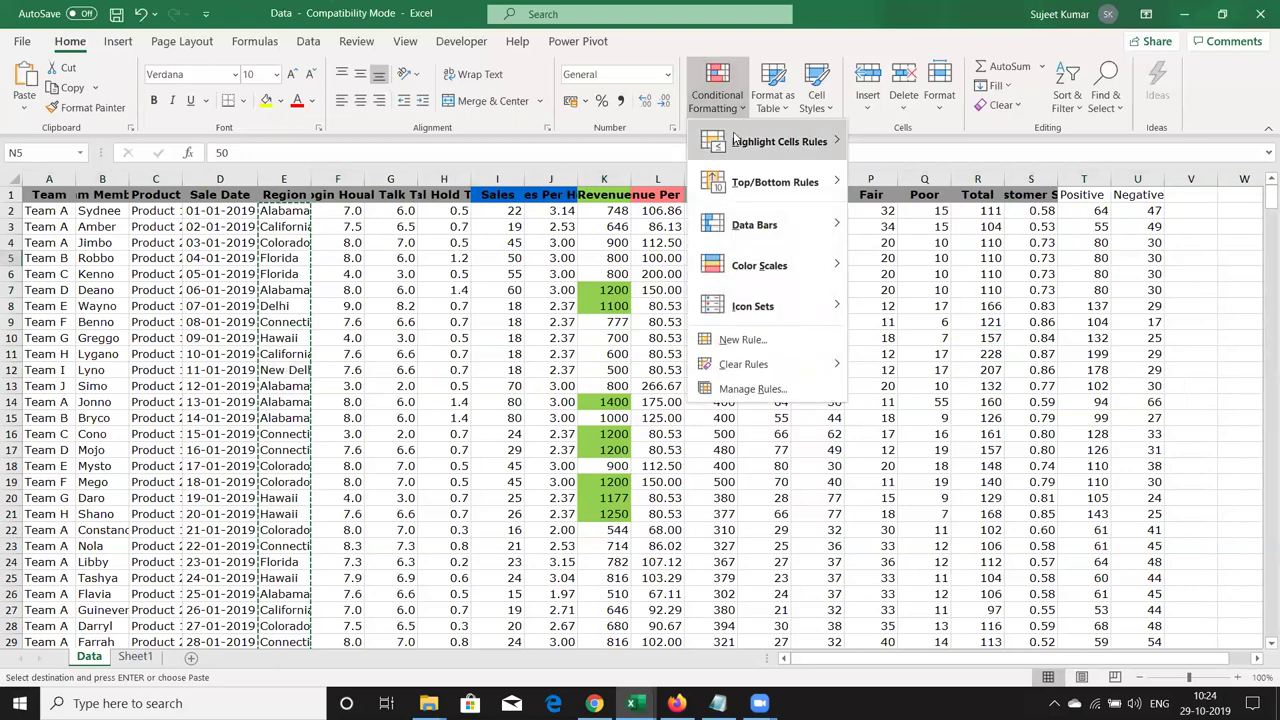
{"action": "mouse_move", "coordinate": [735, 138]}
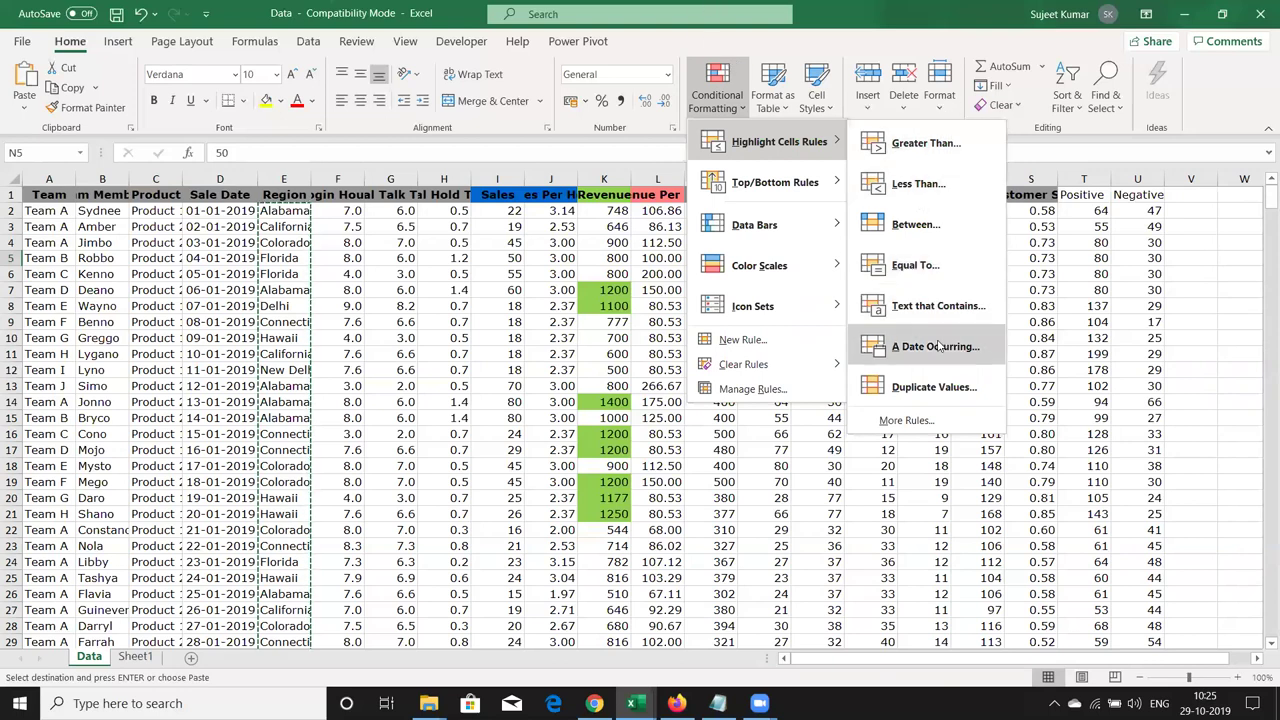
{"action": "mouse_move", "coordinate": [765, 222]}
{"action": "left_click", "coordinate": [503, 230]}
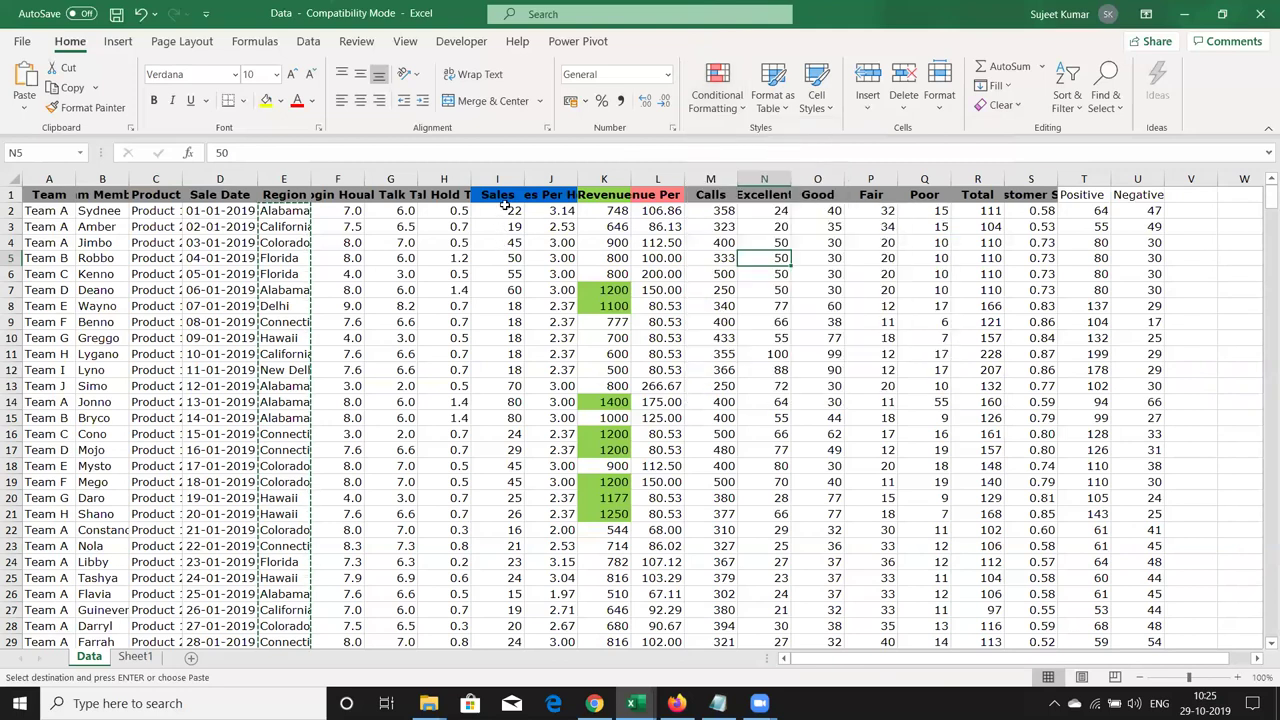
{"action": "left_click", "coordinate": [695, 178]}
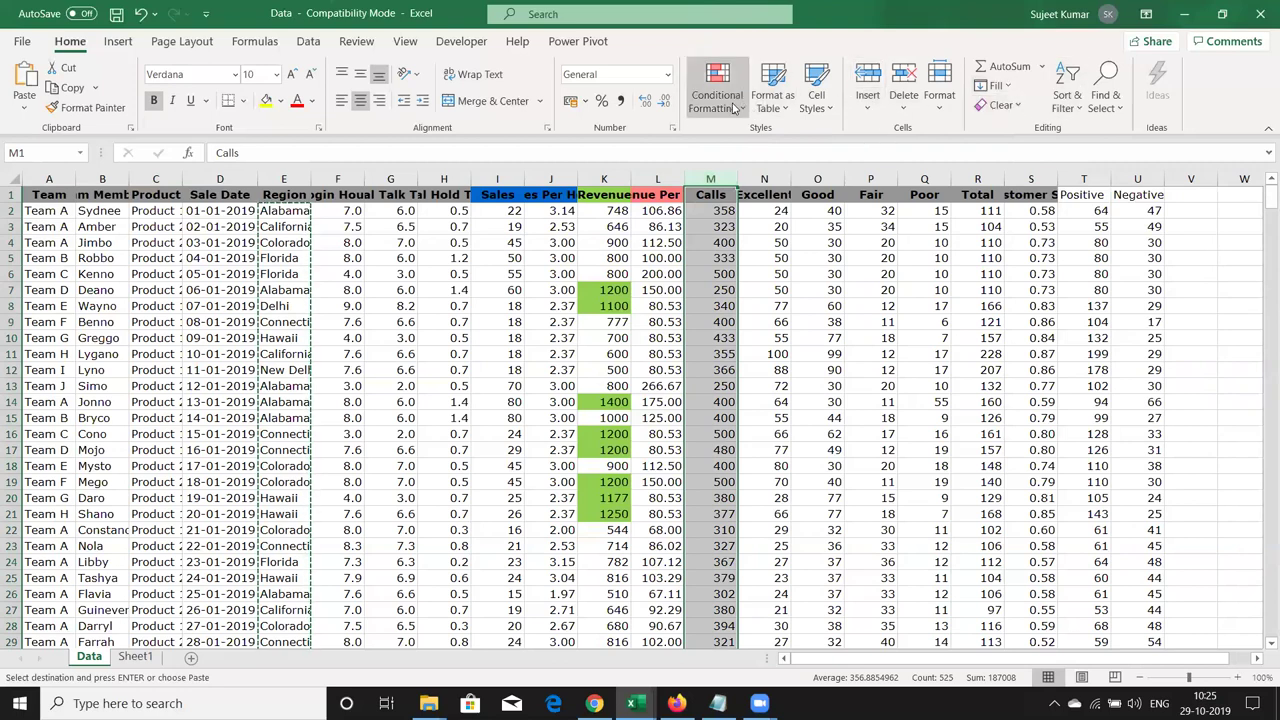
{"action": "left_click", "coordinate": [733, 107]}
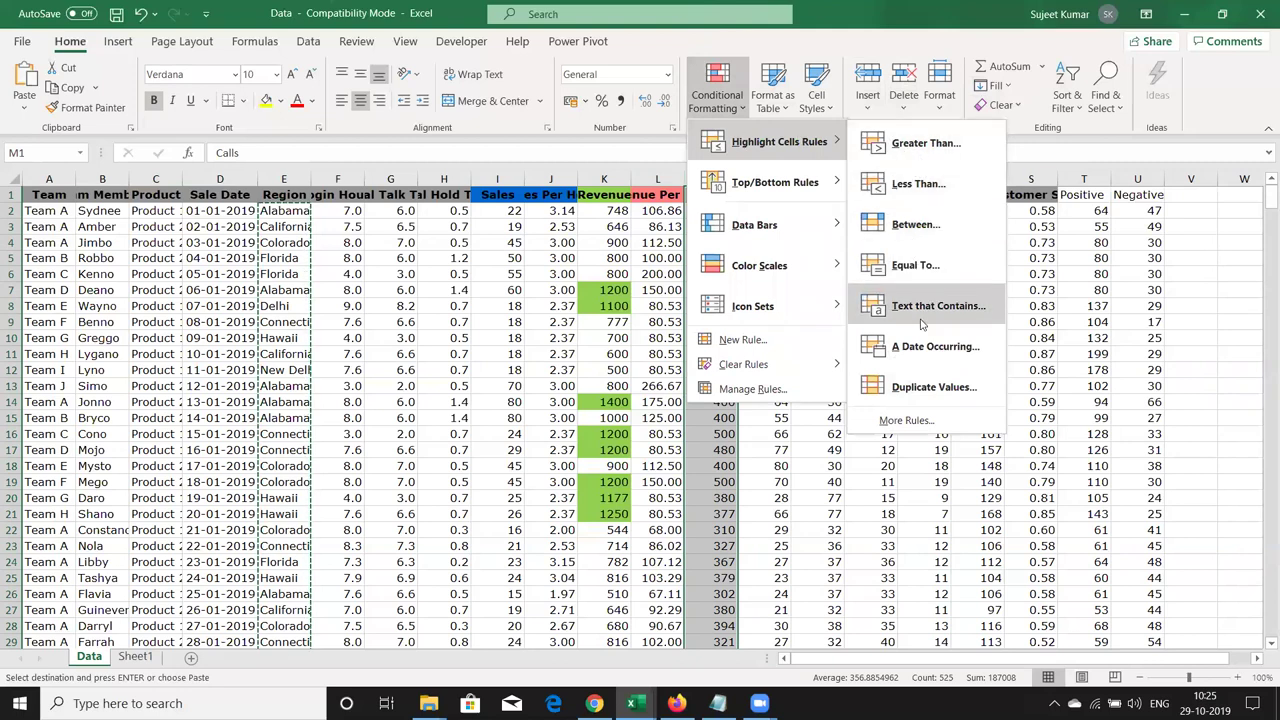
{"action": "mouse_move", "coordinate": [804, 214]}
{"action": "mouse_move", "coordinate": [805, 185]}
{"action": "left_click", "coordinate": [877, 189]}
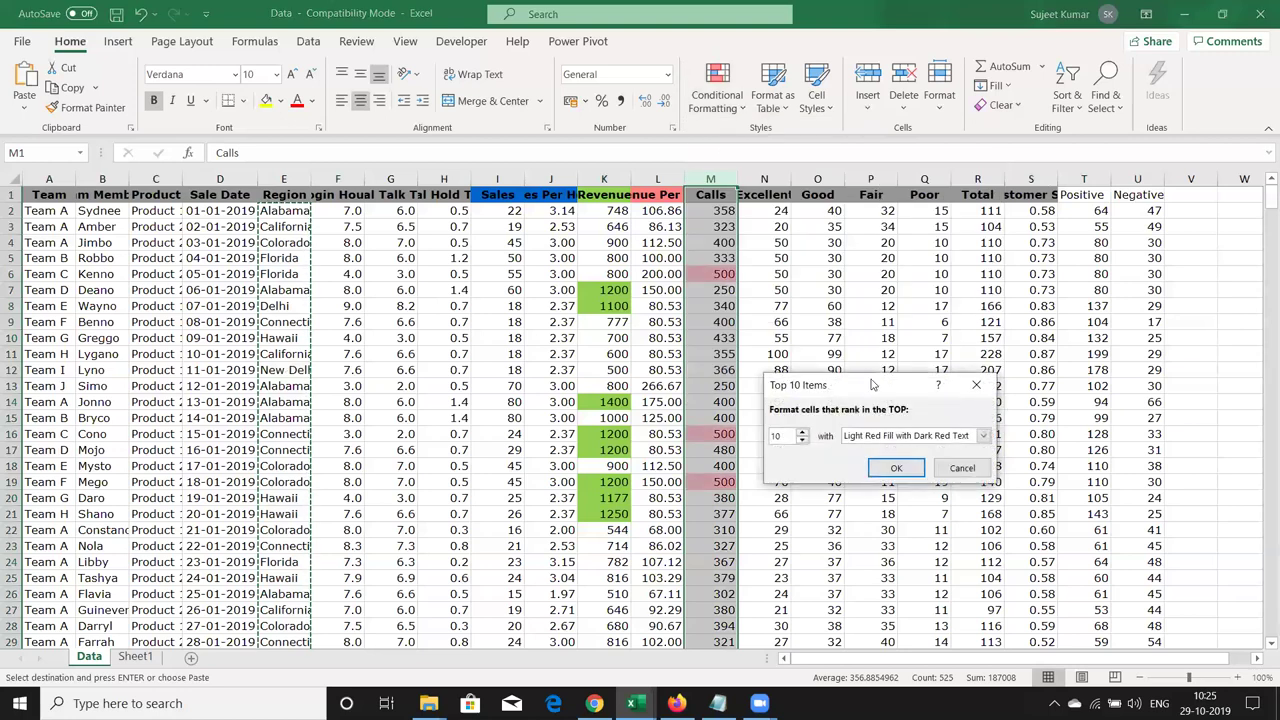
{"action": "left_click_drag", "start_coordinate": [872, 385], "coordinate": [953, 332]}
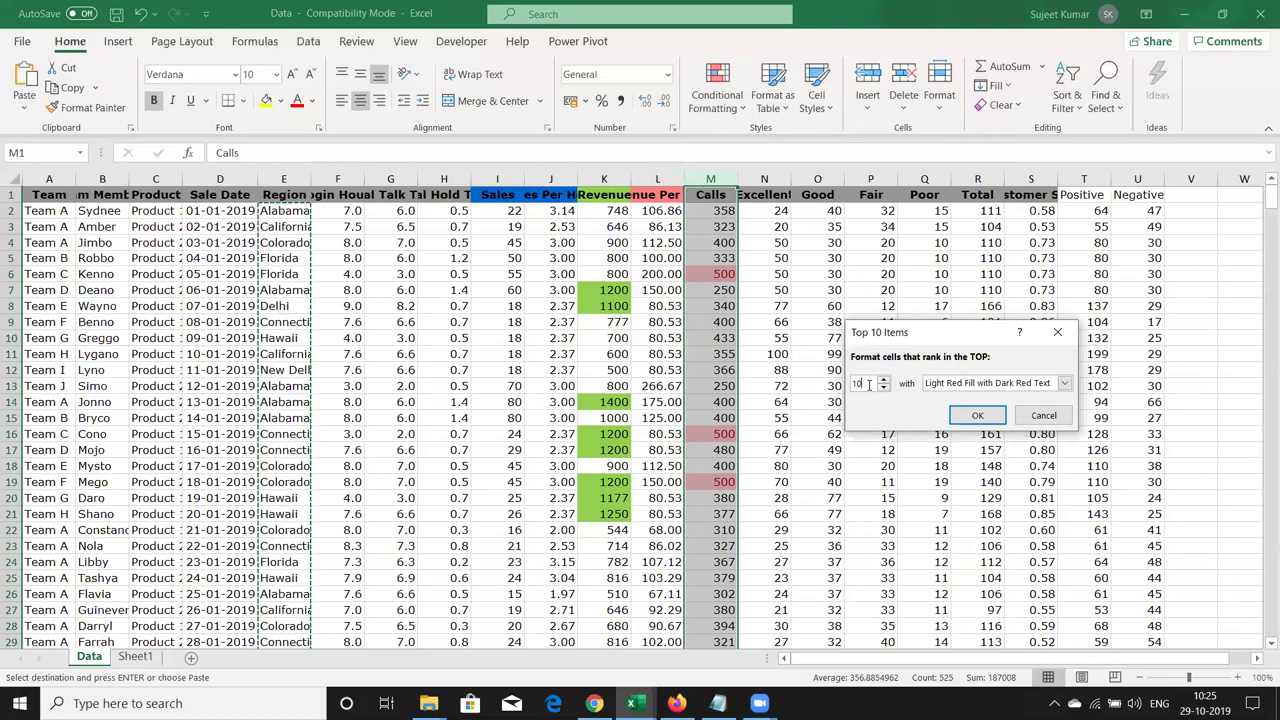
{"action": "key", "text": "BackSpace"}
{"action": "key", "text": "BackSpace"}
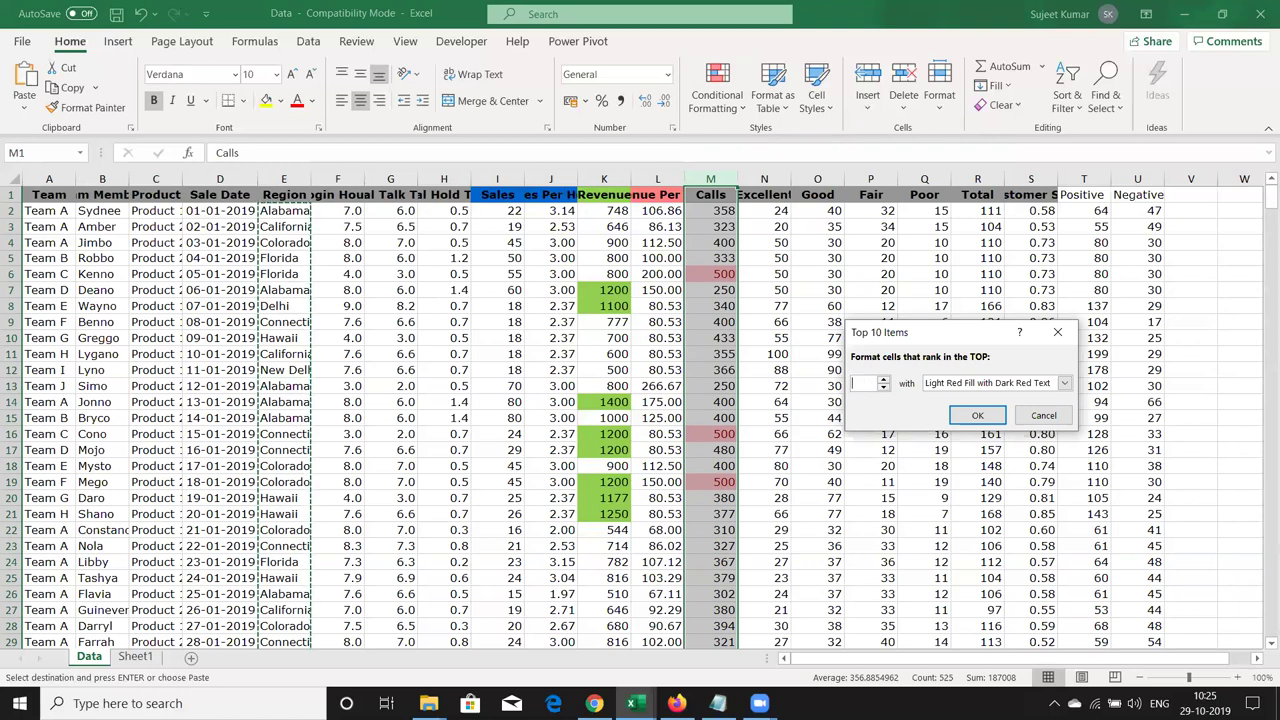
{"action": "type", "text": "20"}
{"action": "key", "text": "BackSpace"}
{"action": "key", "text": "BackSpace"}
{"action": "type", "text": "30"}
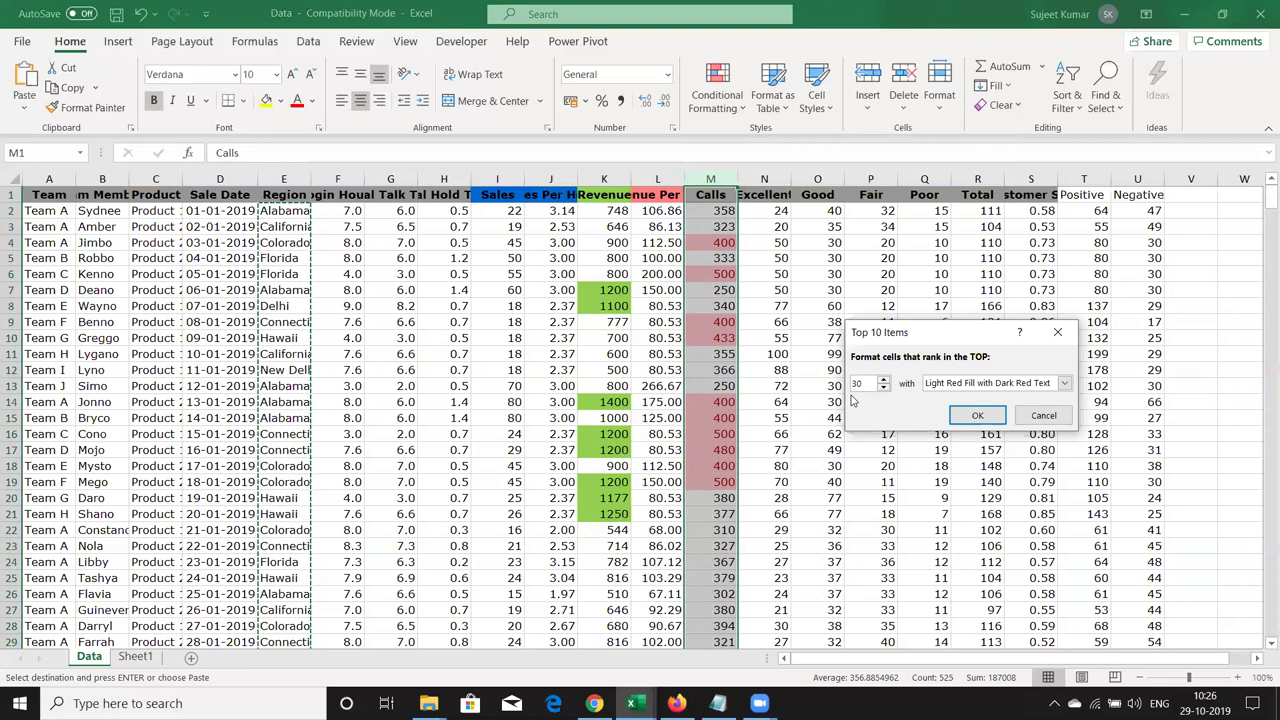
{"action": "key", "text": "Escape"}
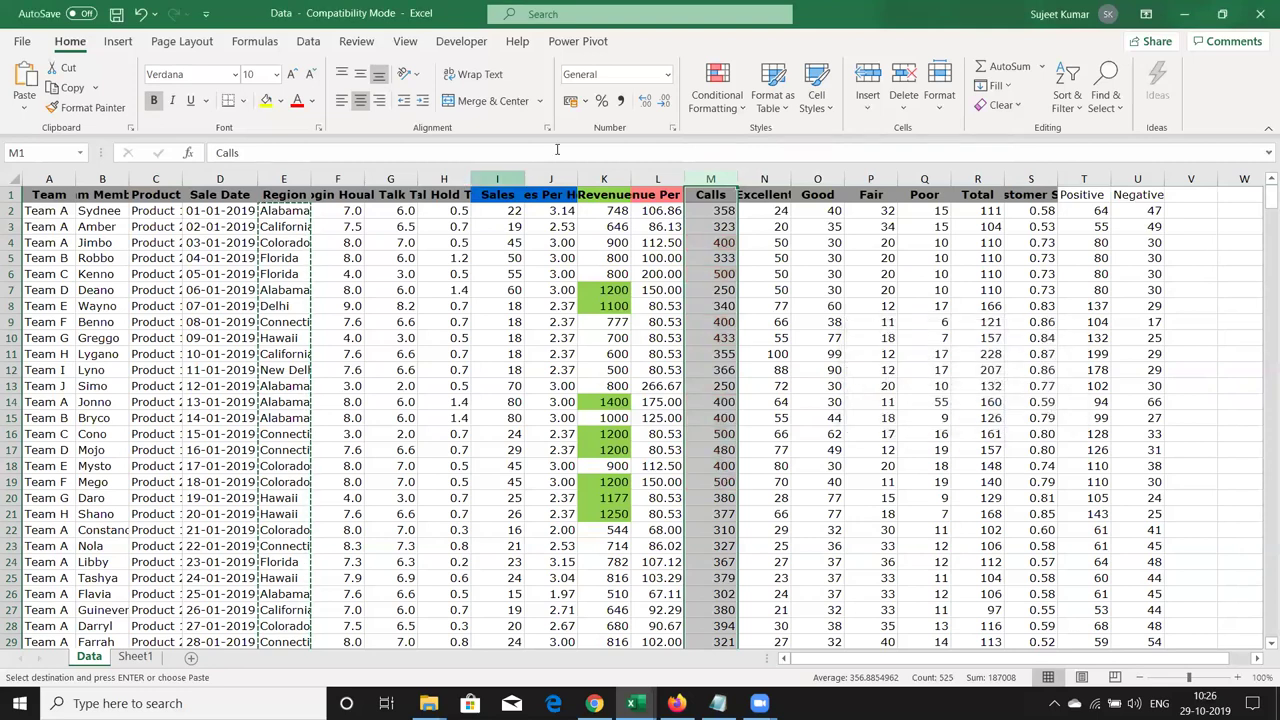
Start a Bottom 10 Items rule for the Calls column, then cancel it
{"action": "left_click", "coordinate": [712, 100]}
{"action": "mouse_move", "coordinate": [775, 182]}
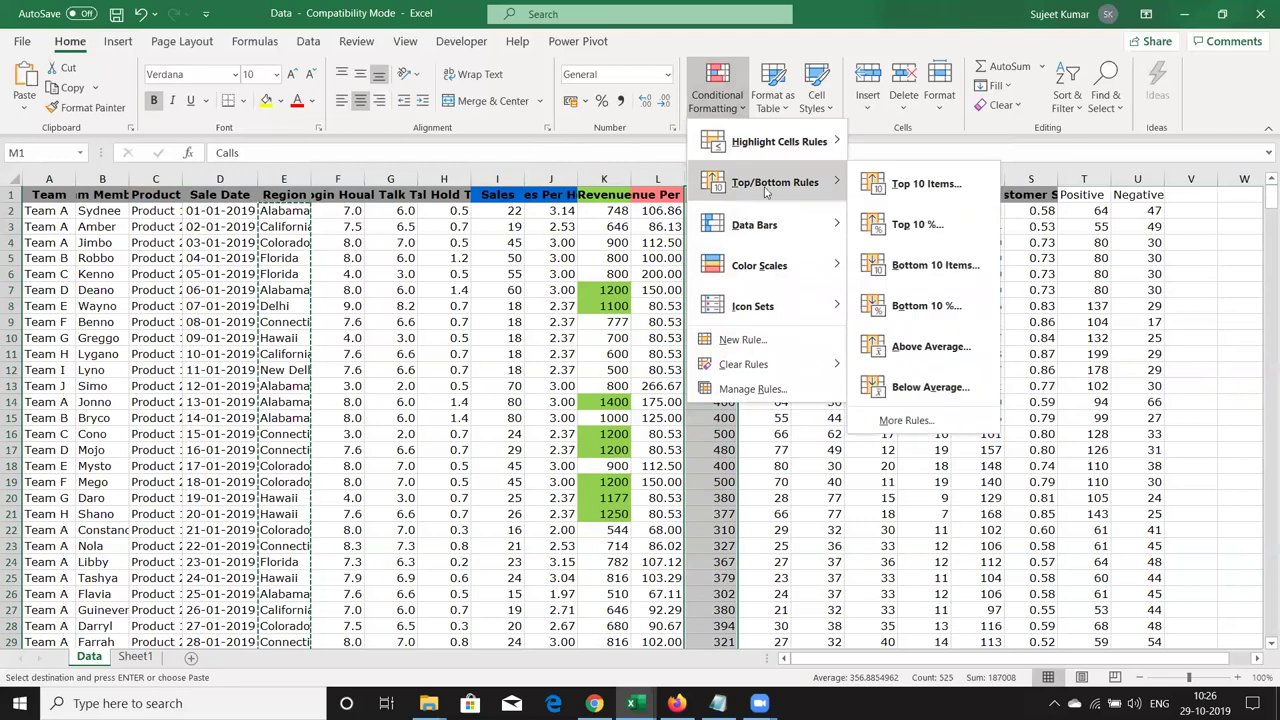
{"action": "left_click", "coordinate": [912, 268]}
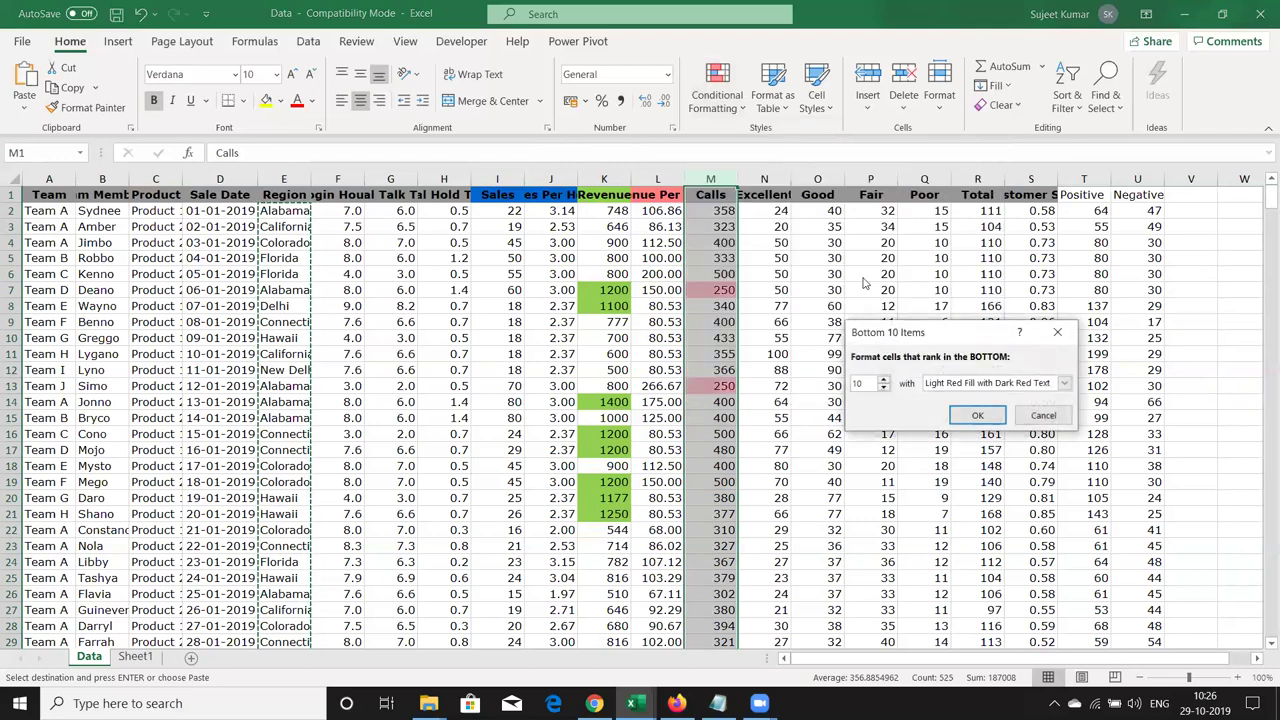
{"action": "key", "text": "Escape"}
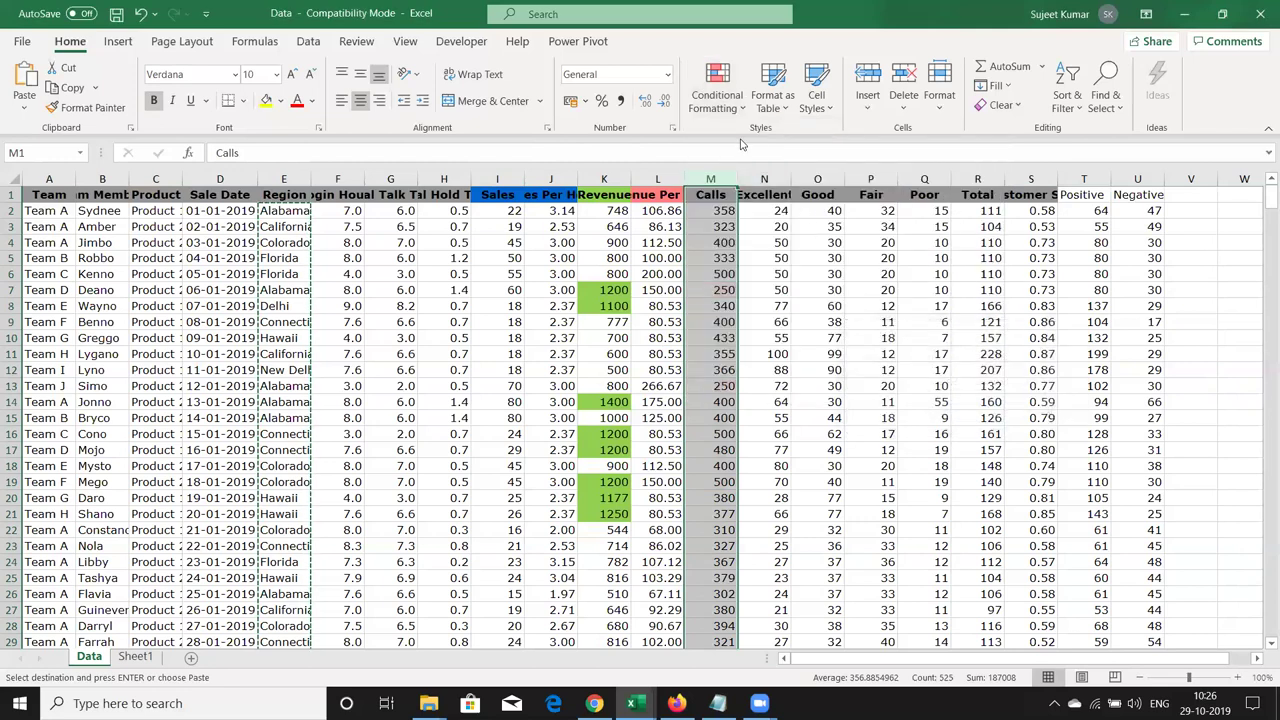
Reopen the Conditional Formatting menu, browse its submenus, and close it with Esc
{"action": "left_click", "coordinate": [717, 95]}
{"action": "mouse_move", "coordinate": [740, 184]}
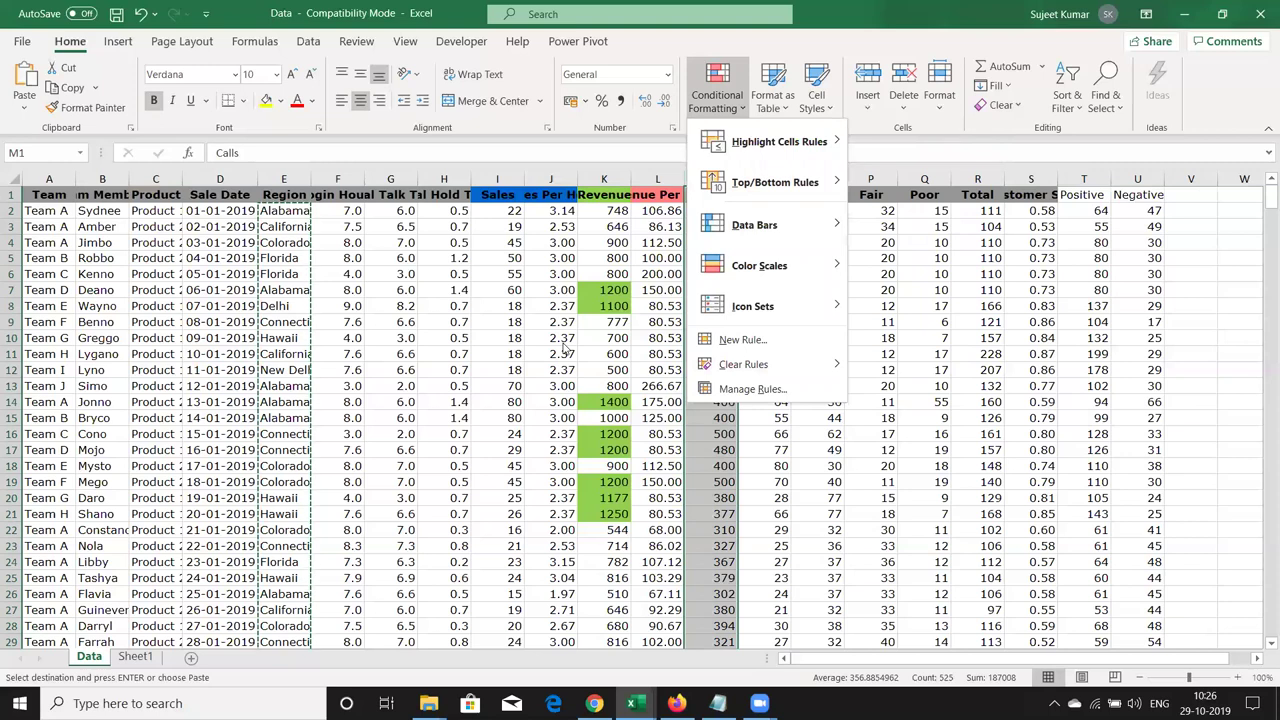
{"action": "mouse_move", "coordinate": [794, 183]}
{"action": "key", "text": "Escape"}
{"action": "key", "text": "Escape"}
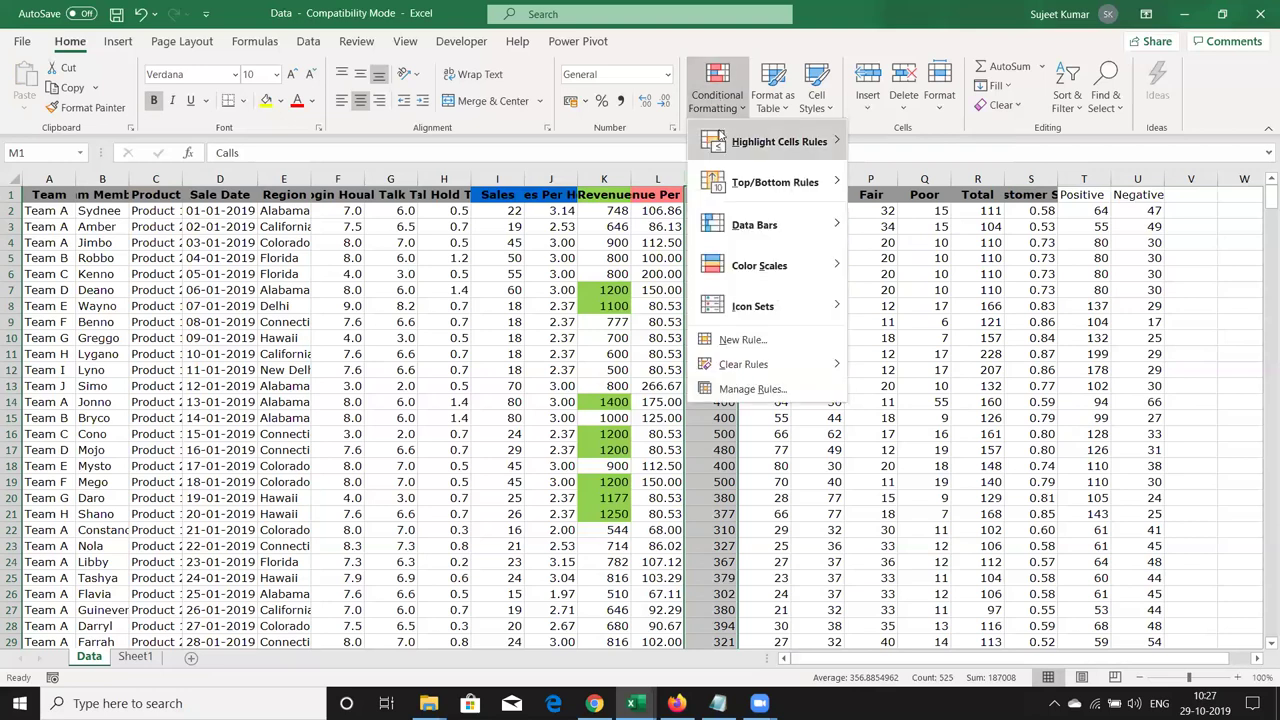
{"action": "mouse_move", "coordinate": [761, 190]}
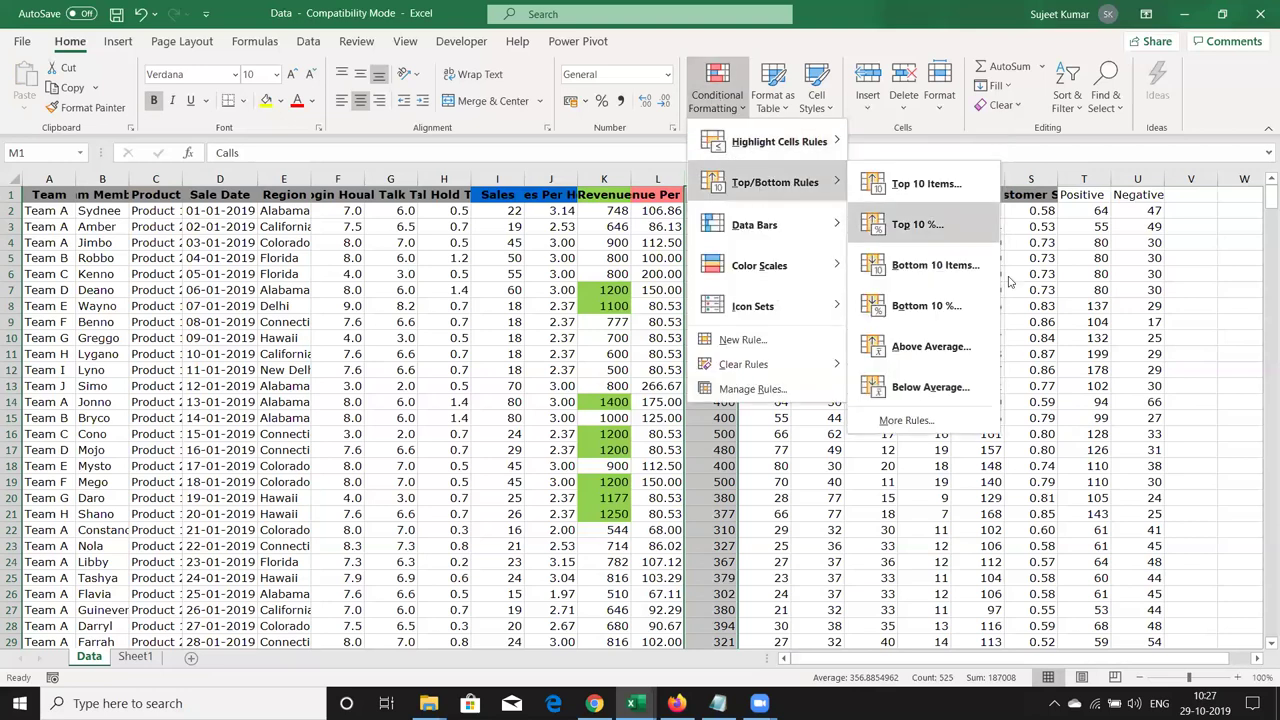
{"action": "left_click", "coordinate": [963, 350]}
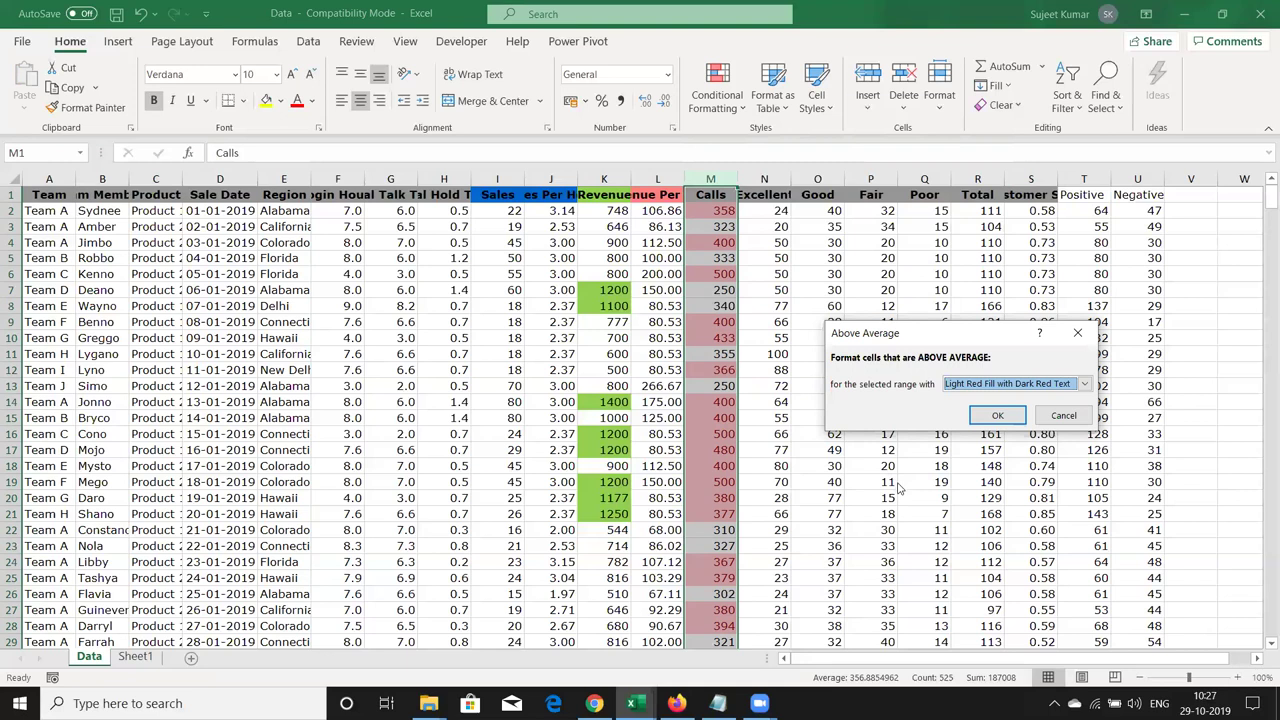
{"action": "key", "text": "Return"}
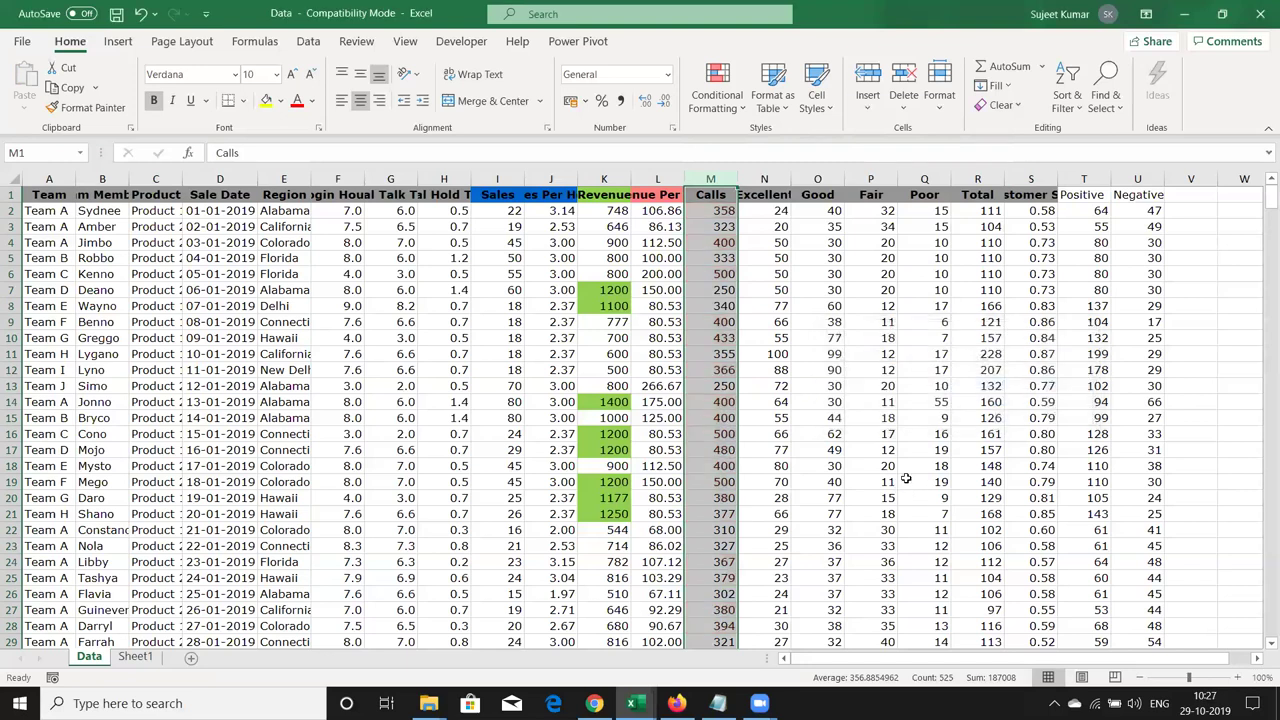
{"action": "left_click", "coordinate": [716, 88]}
{"action": "mouse_move", "coordinate": [728, 147]}
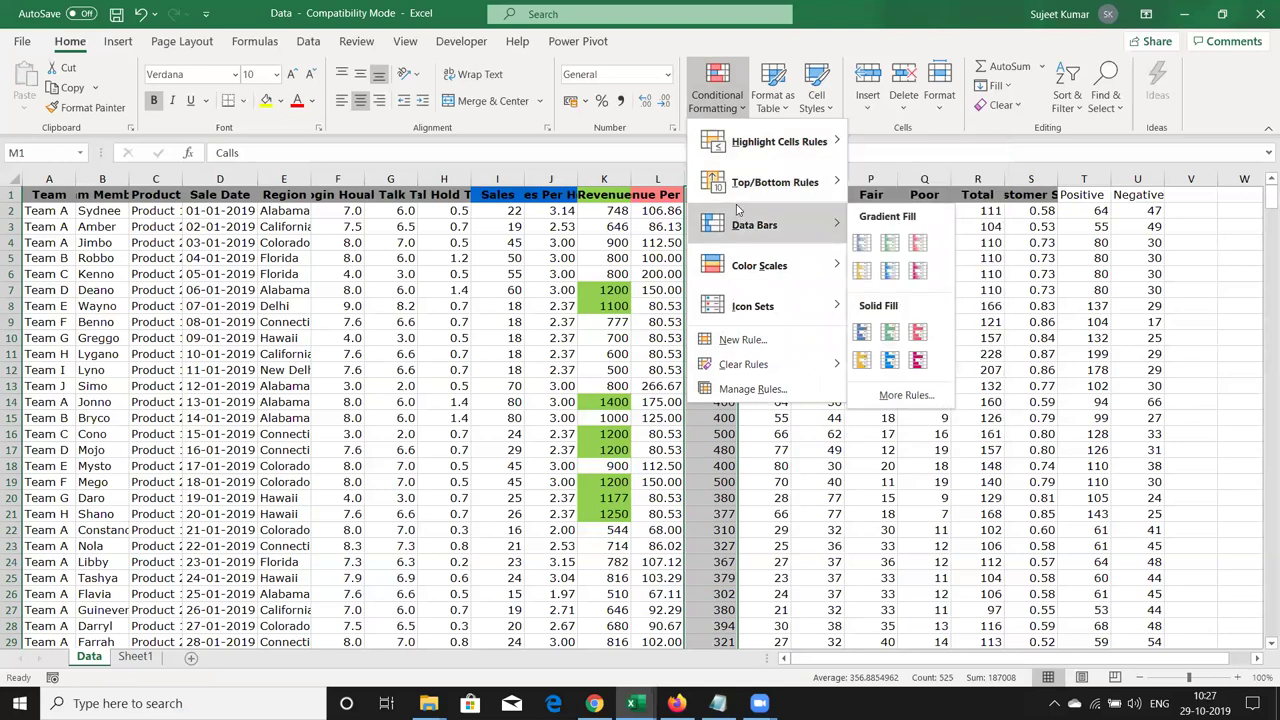
{"action": "mouse_move", "coordinate": [745, 197]}
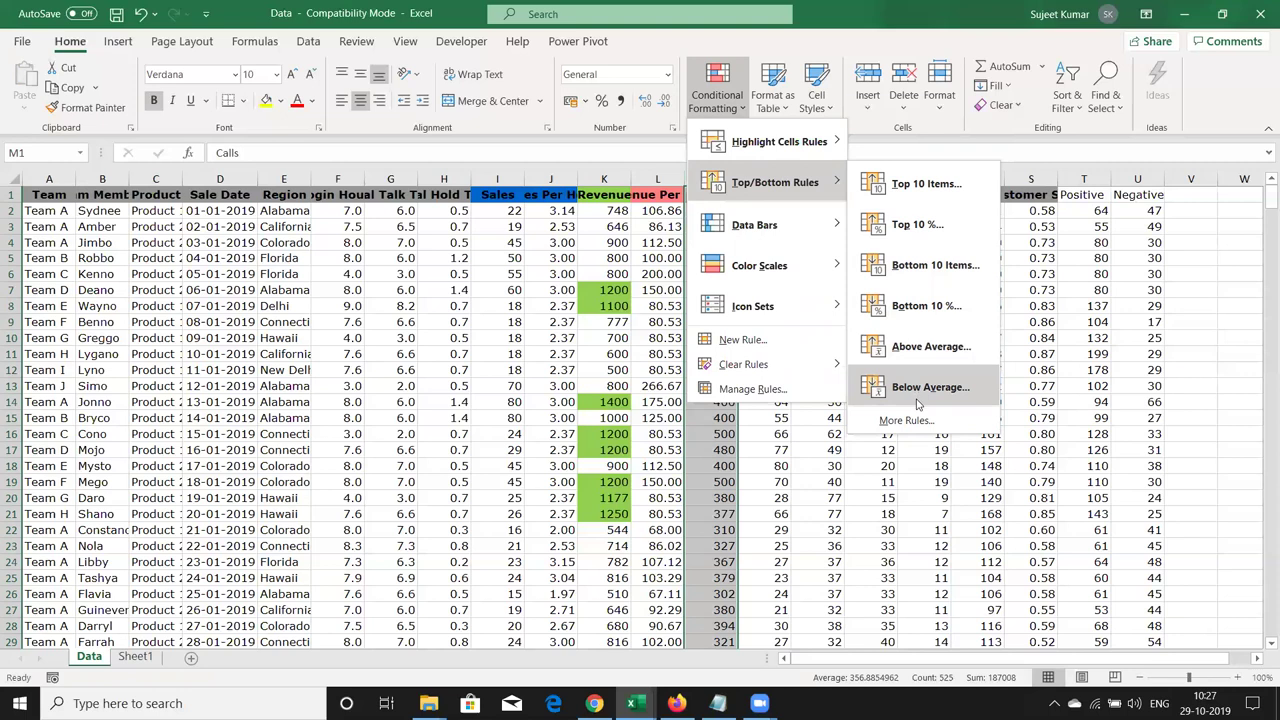
{"action": "left_click", "coordinate": [918, 390]}
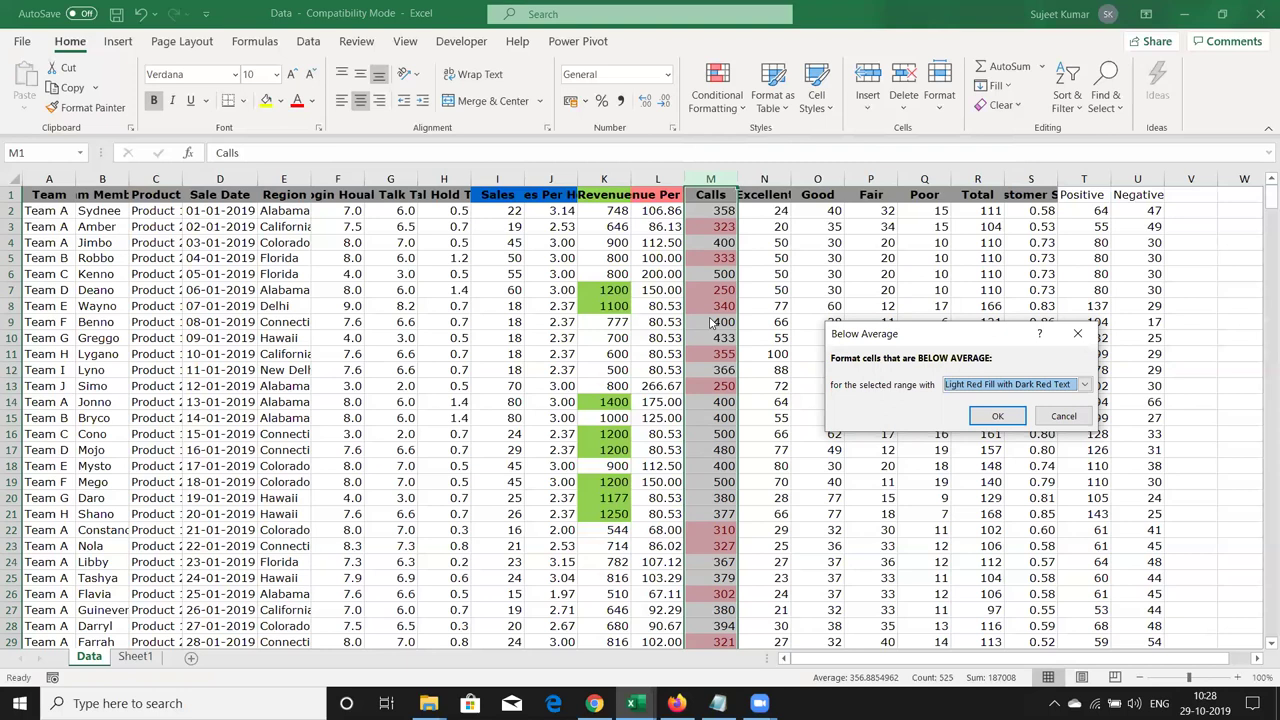
{"action": "key", "text": "Return"}
{"action": "left_click", "coordinate": [717, 92]}
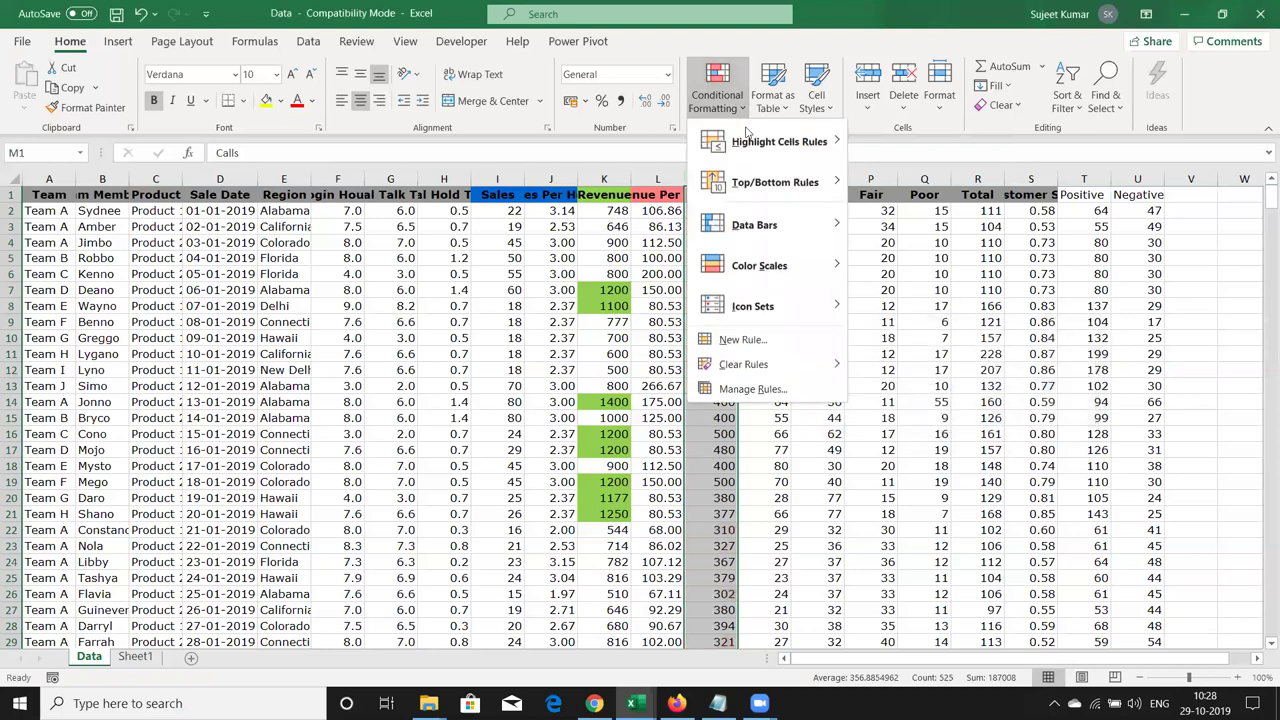
{"action": "mouse_move", "coordinate": [770, 180]}
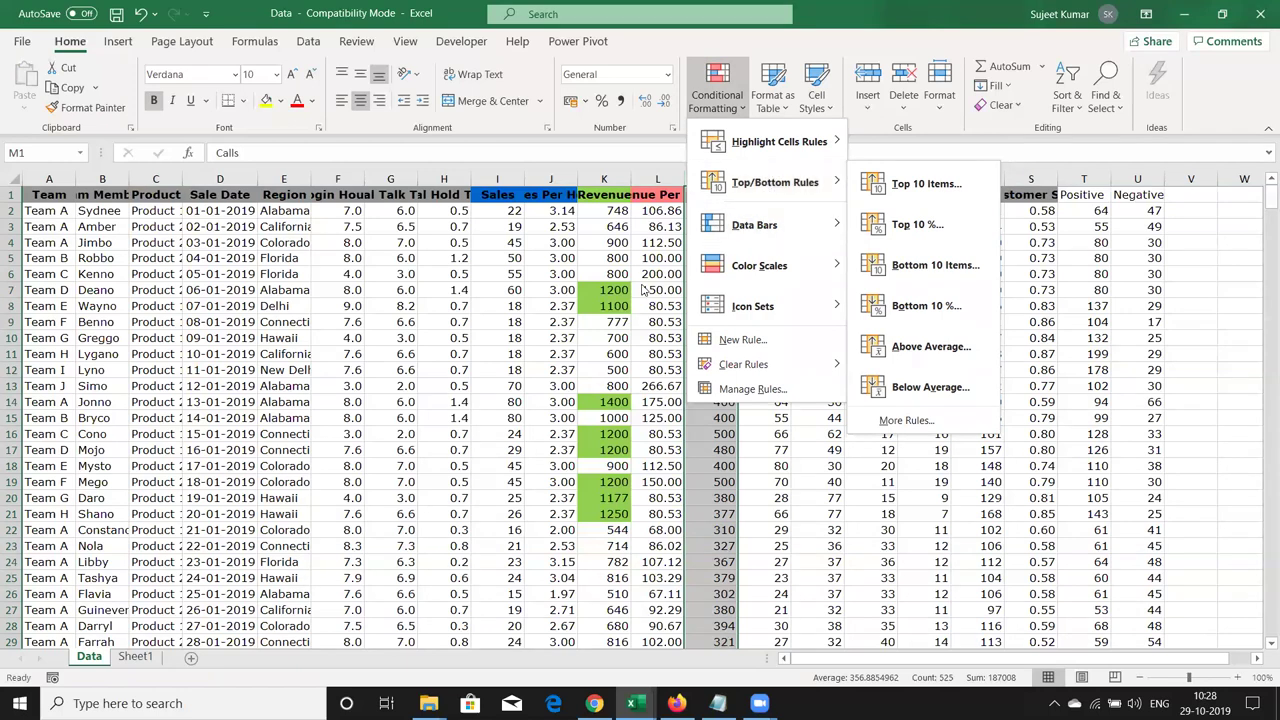
{"action": "left_click", "coordinate": [610, 270]}
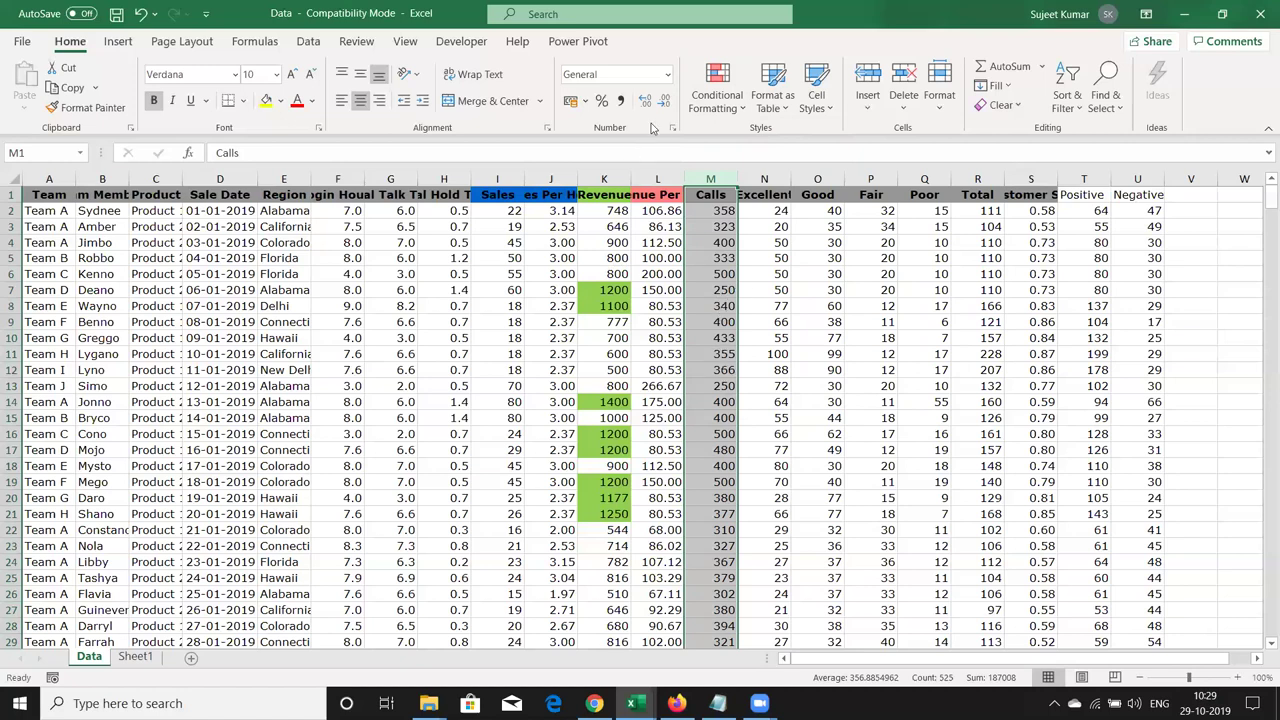
Apply blue Gradient Fill data bars to the Calls column, then switch to Sheet1
{"action": "left_click", "coordinate": [722, 110]}
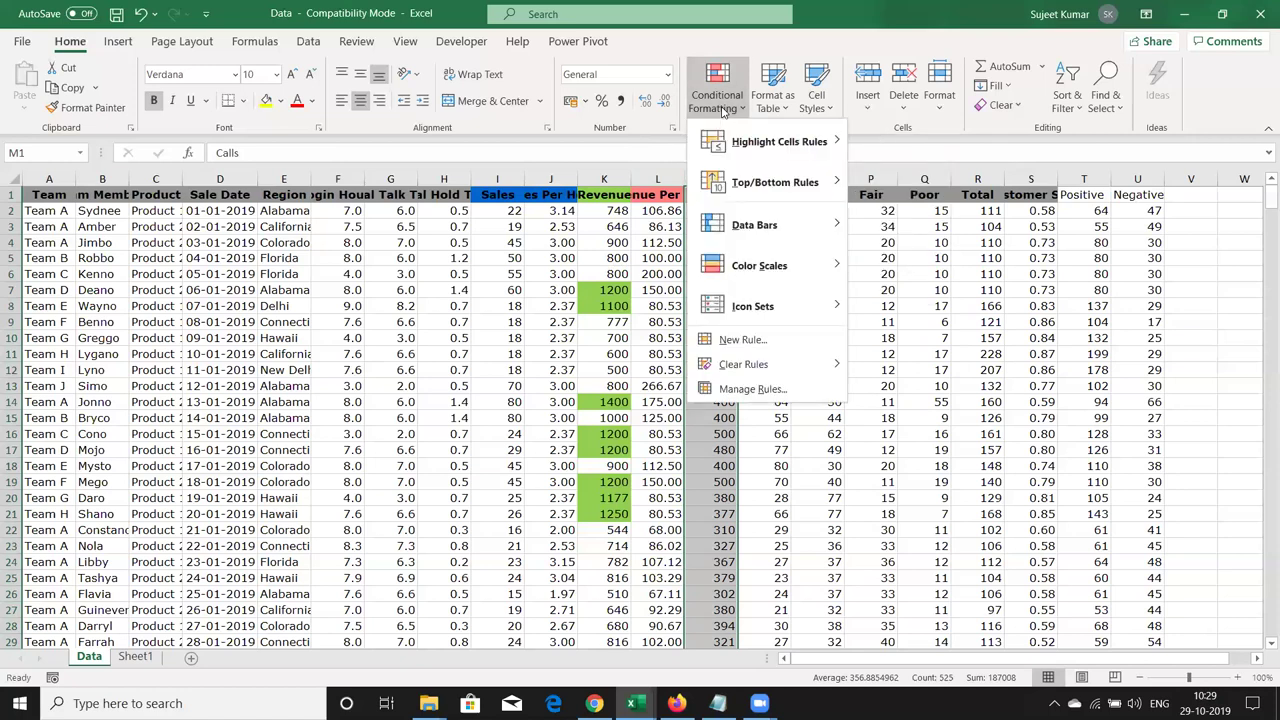
{"action": "mouse_move", "coordinate": [755, 225]}
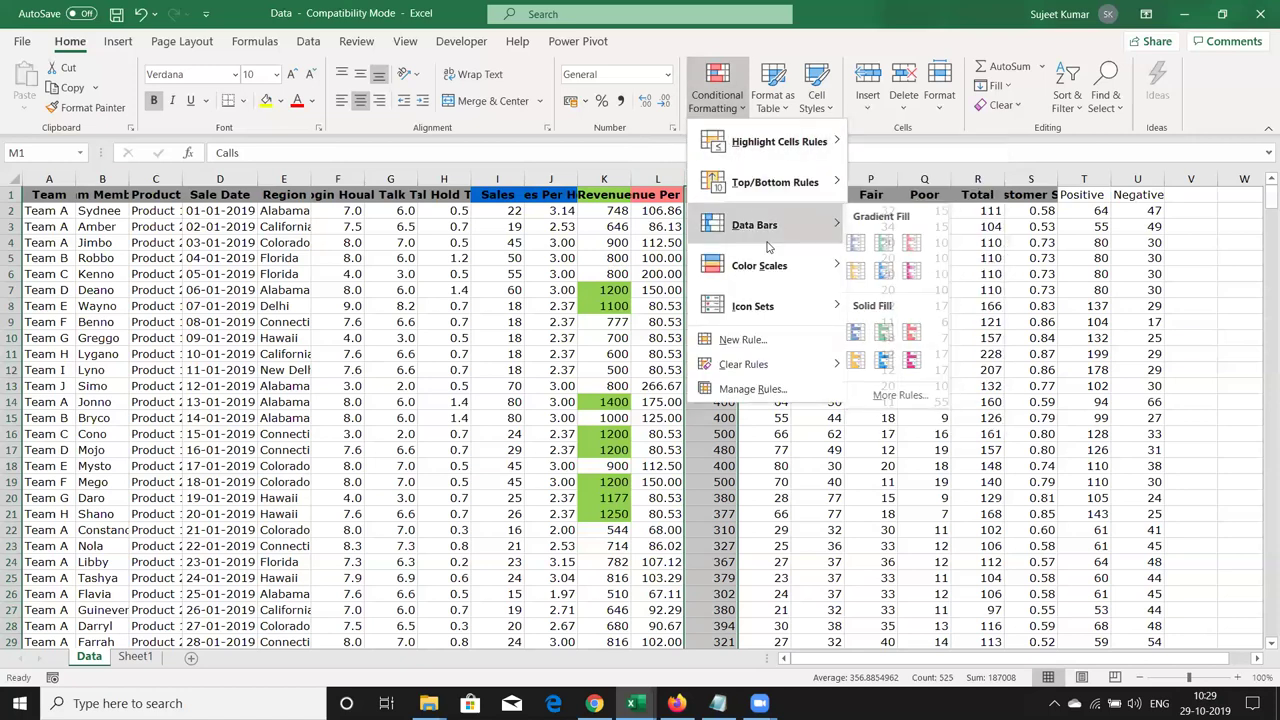
{"action": "left_click", "coordinate": [857, 247]}
{"action": "left_click", "coordinate": [768, 276]}
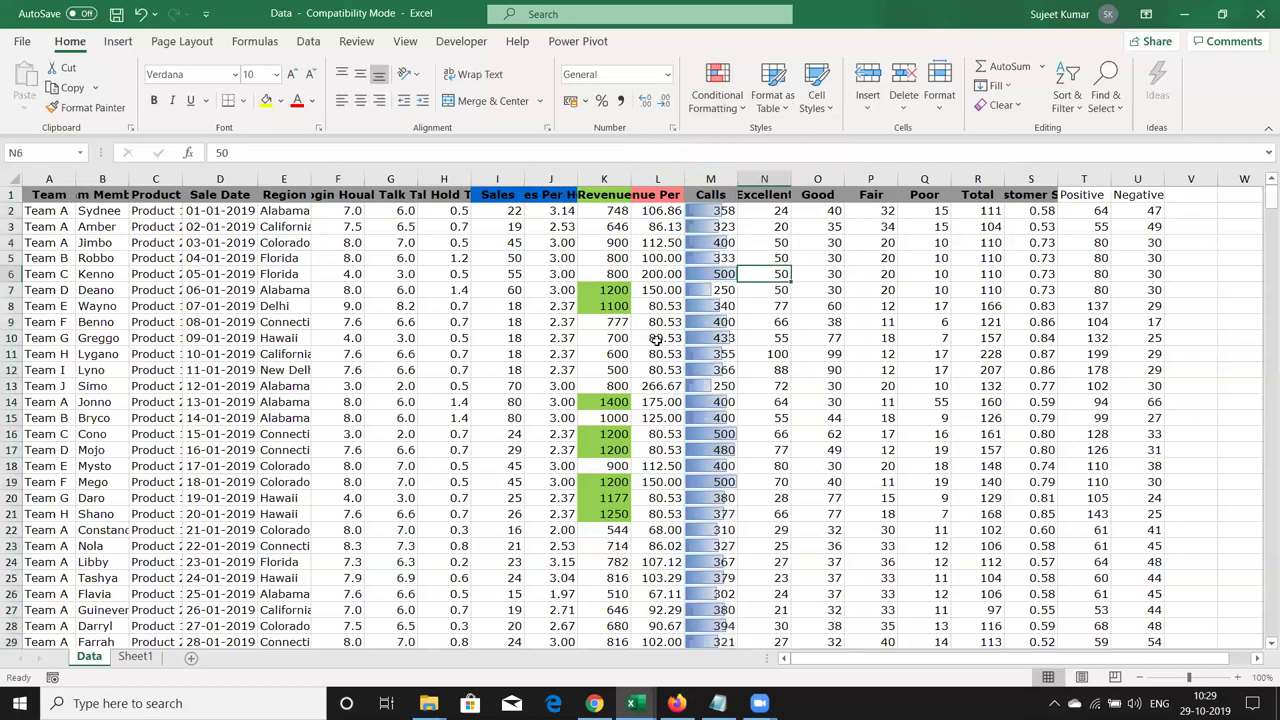
{"action": "left_click", "coordinate": [136, 656]}
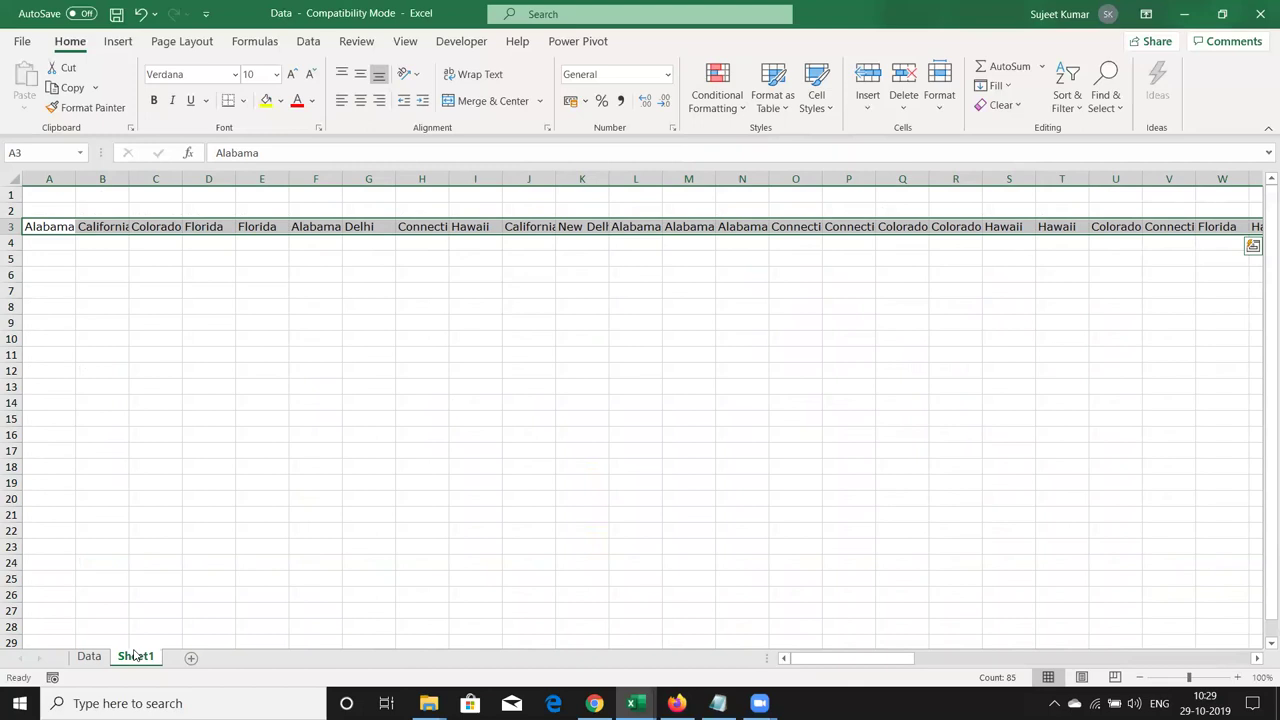
Undo the Region names in row 3 and start entering numbers 1 to 6 down column A
{"action": "key", "text": "ctrl+z"}
{"action": "key", "text": "ctrl+z"}
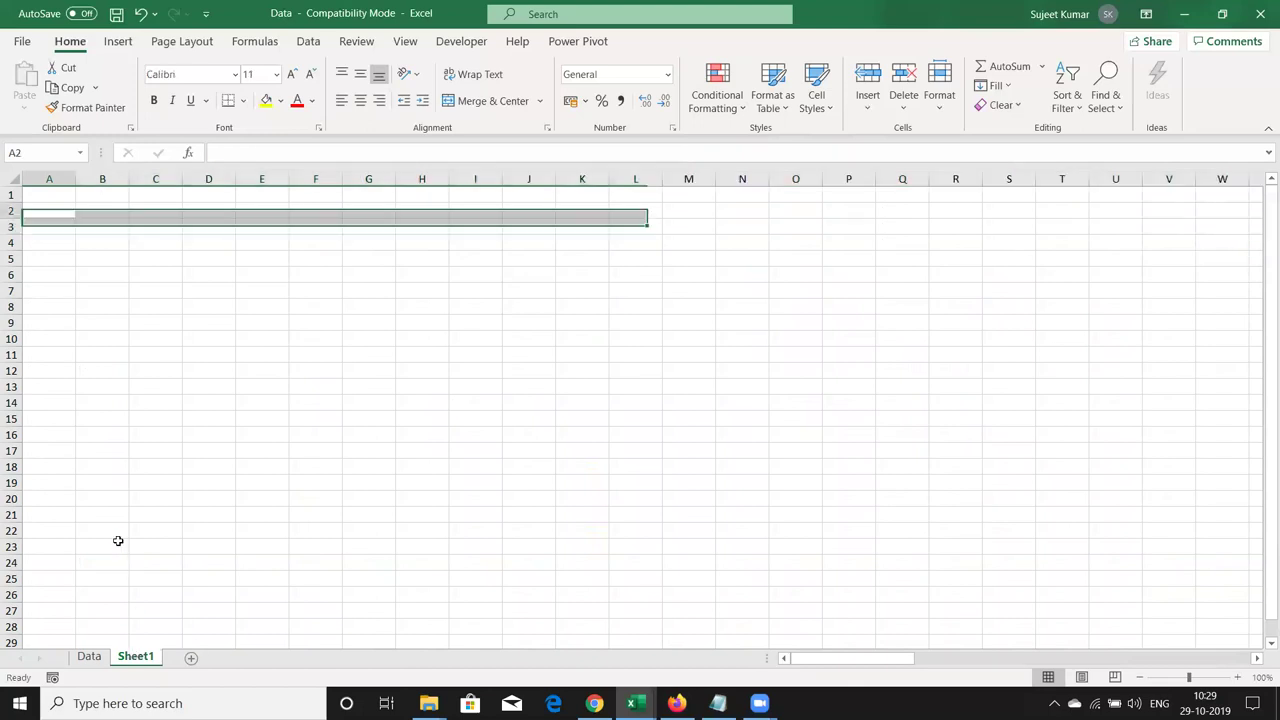
{"action": "key", "text": "ctrl+z"}
{"action": "type", "text": "1"}
{"action": "key", "text": "Return"}
{"action": "type", "text": "2 3 4 5 6"}
{"action": "key", "text": "Return"}
Enter 7, 8 and 9 in A7:A9, then select A1:A9
{"action": "type", "text": "7"}
{"action": "key", "text": "Return"}
{"action": "type", "text": "8"}
{"action": "key", "text": "Return"}
{"action": "type", "text": "9"}
{"action": "key", "text": "Return"}
{"action": "key", "text": "ctrl+Home"}
{"action": "key", "text": "ctrl+shift+Down"}
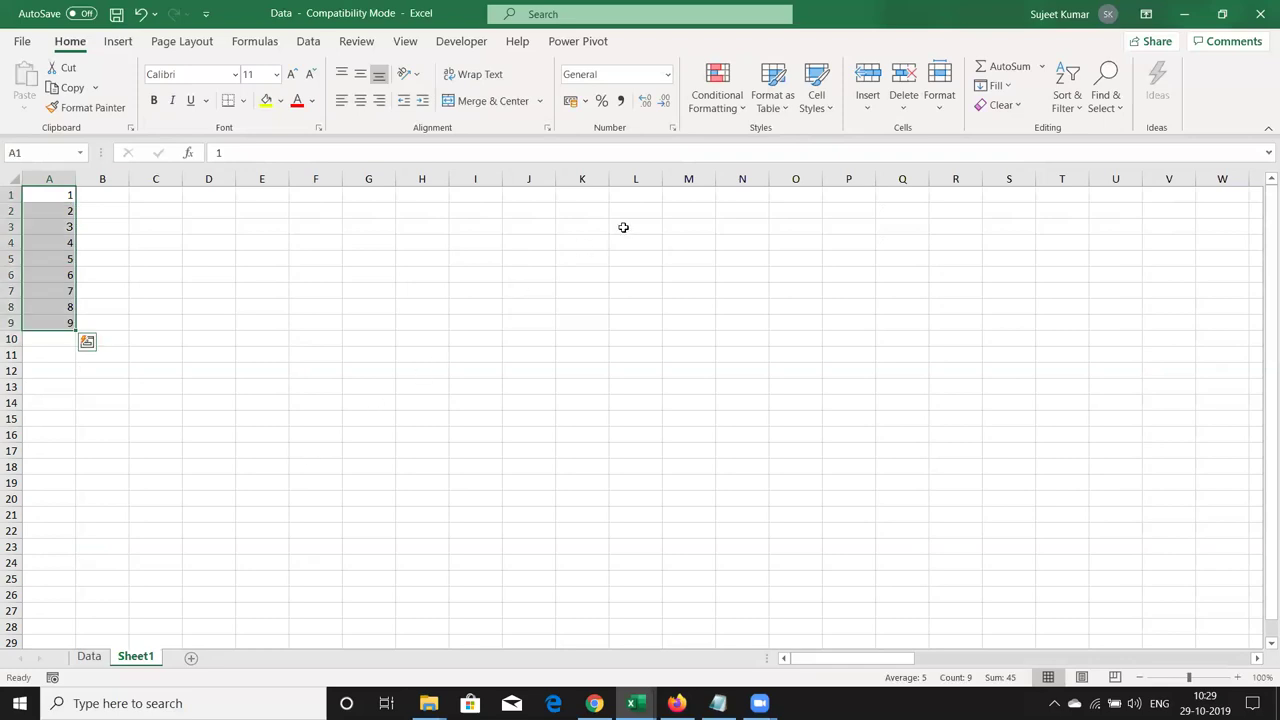
Preview Data Bars, Color Scales and Icon Sets on the numbers 1–9 in A1:A9
{"action": "left_click", "coordinate": [738, 110]}
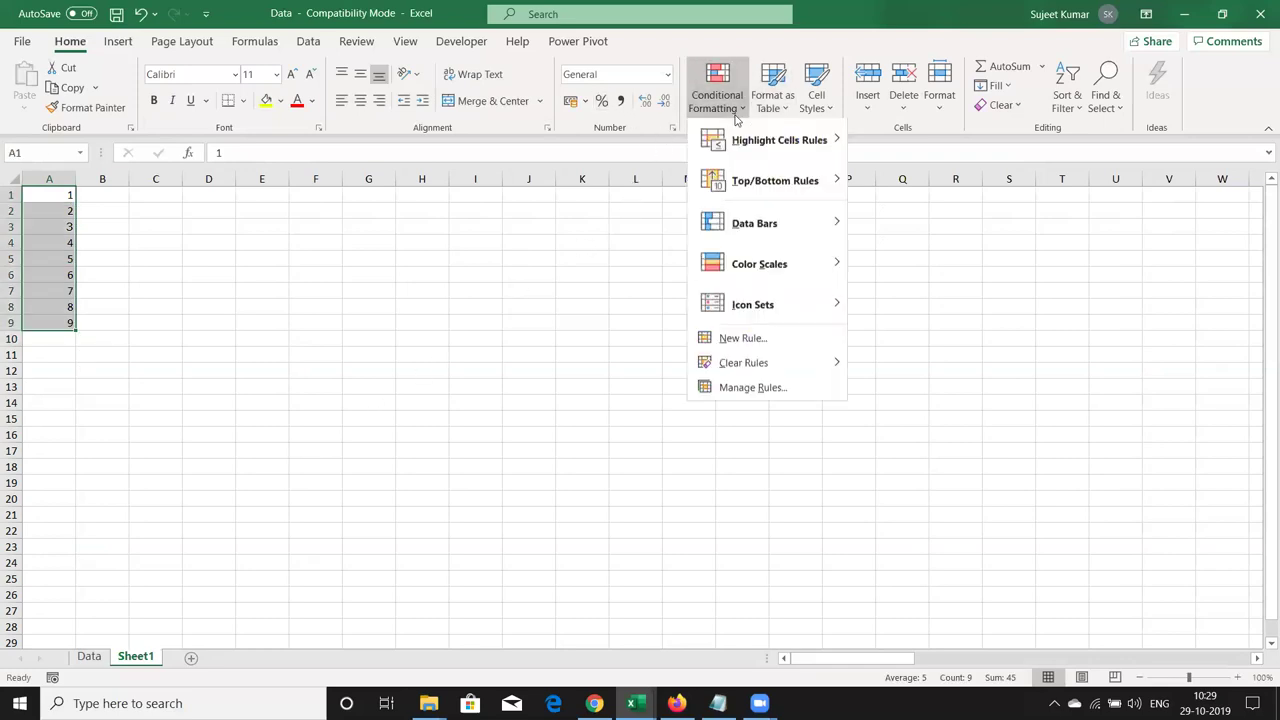
{"action": "mouse_move", "coordinate": [754, 222]}
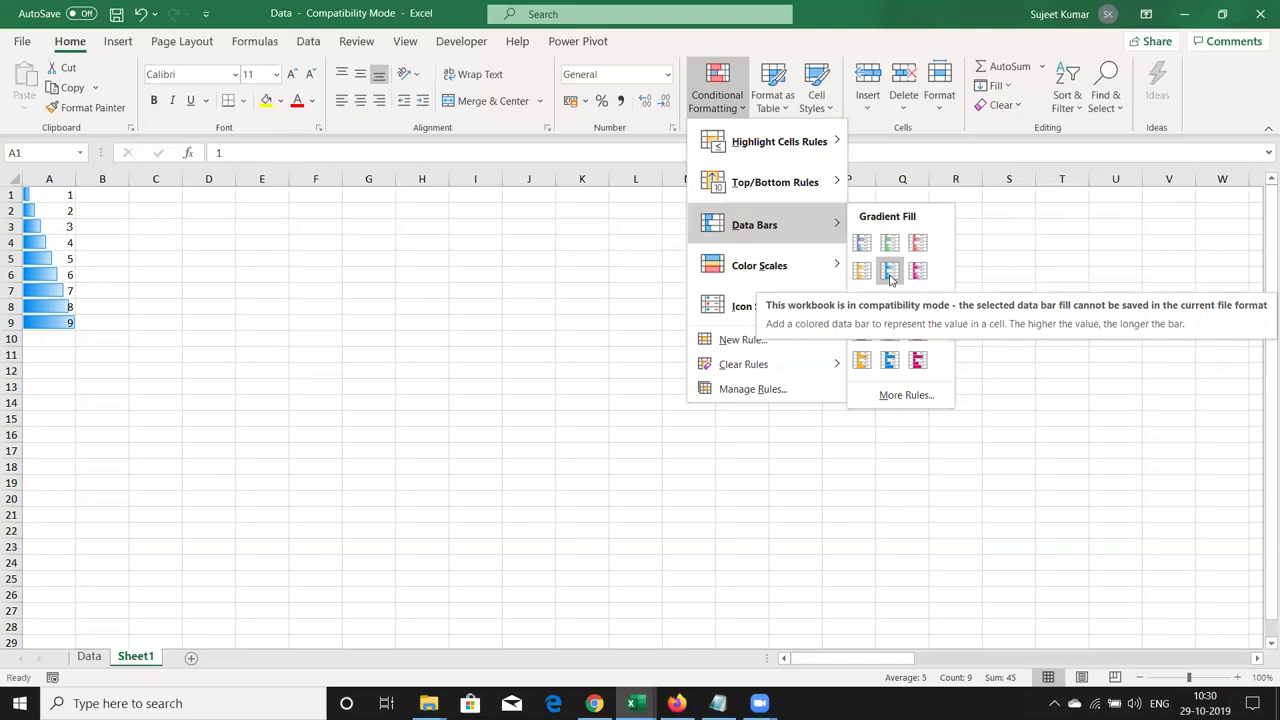
{"action": "mouse_move", "coordinate": [788, 277]}
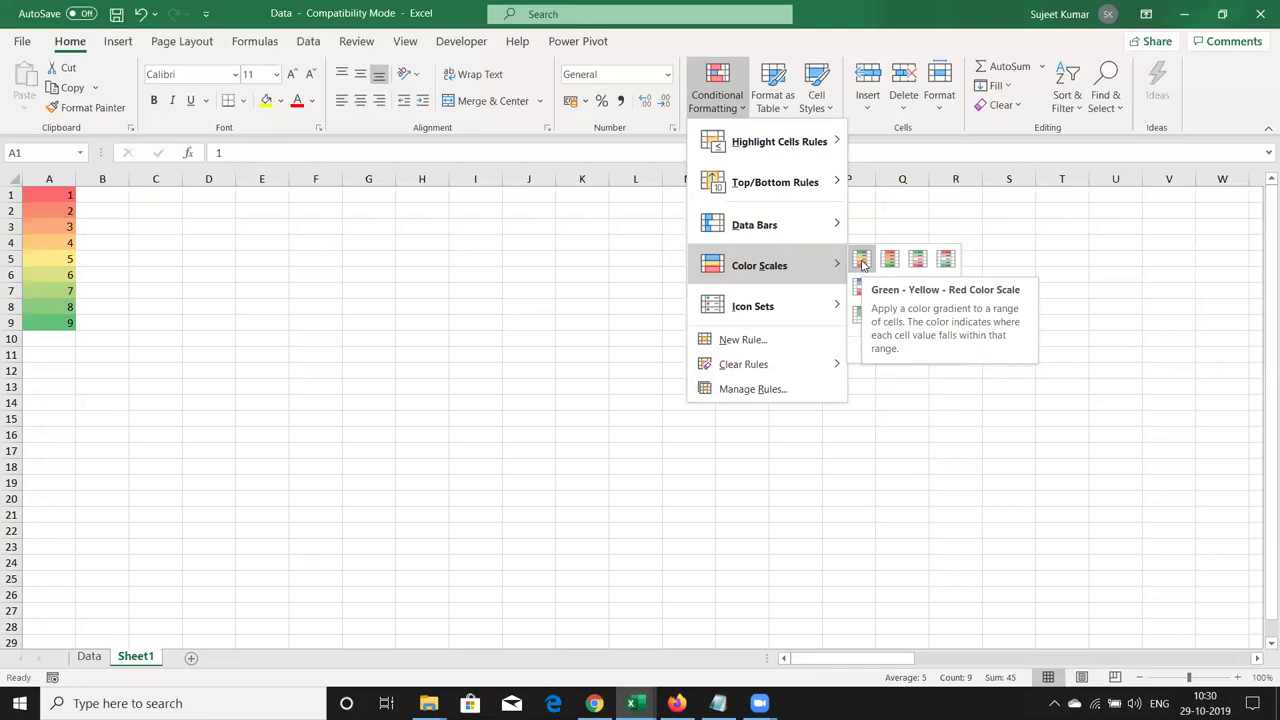
{"action": "mouse_move", "coordinate": [812, 320]}
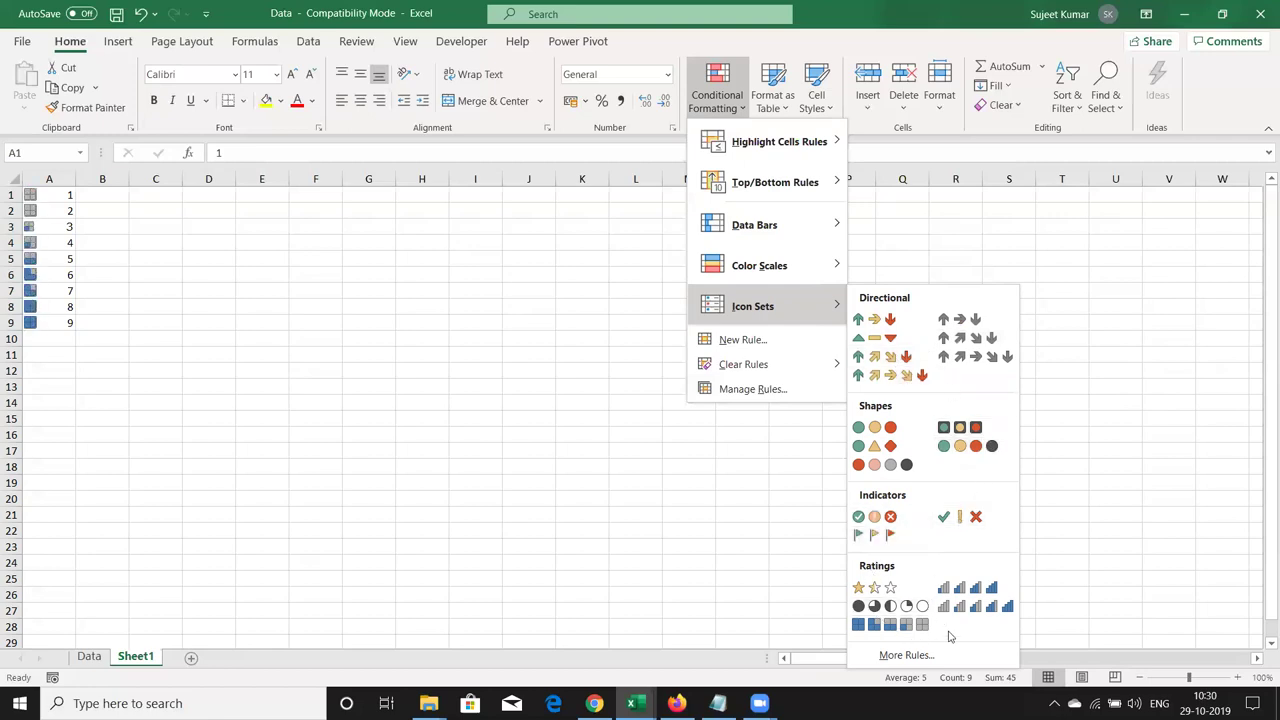
Enter the headings Q1 in G4 and Q2 in H4
{"action": "left_click", "coordinate": [692, 455]}
{"action": "left_click", "coordinate": [366, 242]}
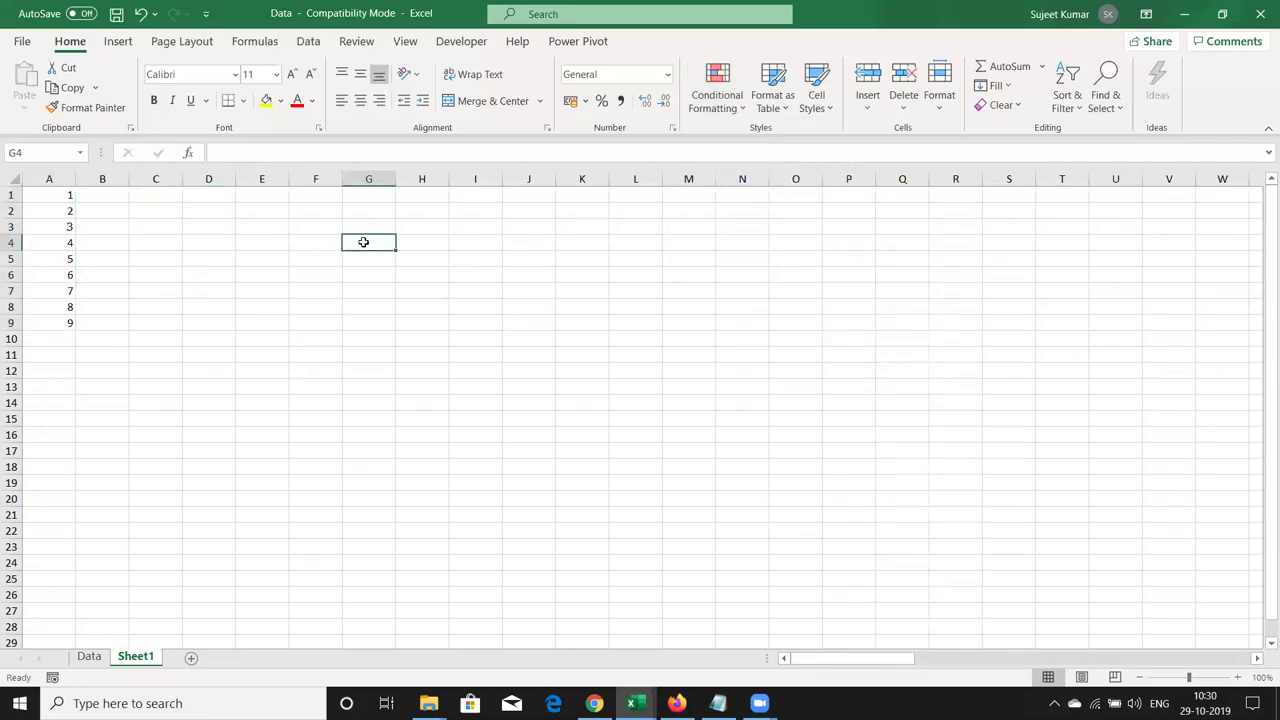
{"action": "type", "text": "Q1"}
{"action": "key", "text": "Tab"}
{"action": "type", "text": "Q"}
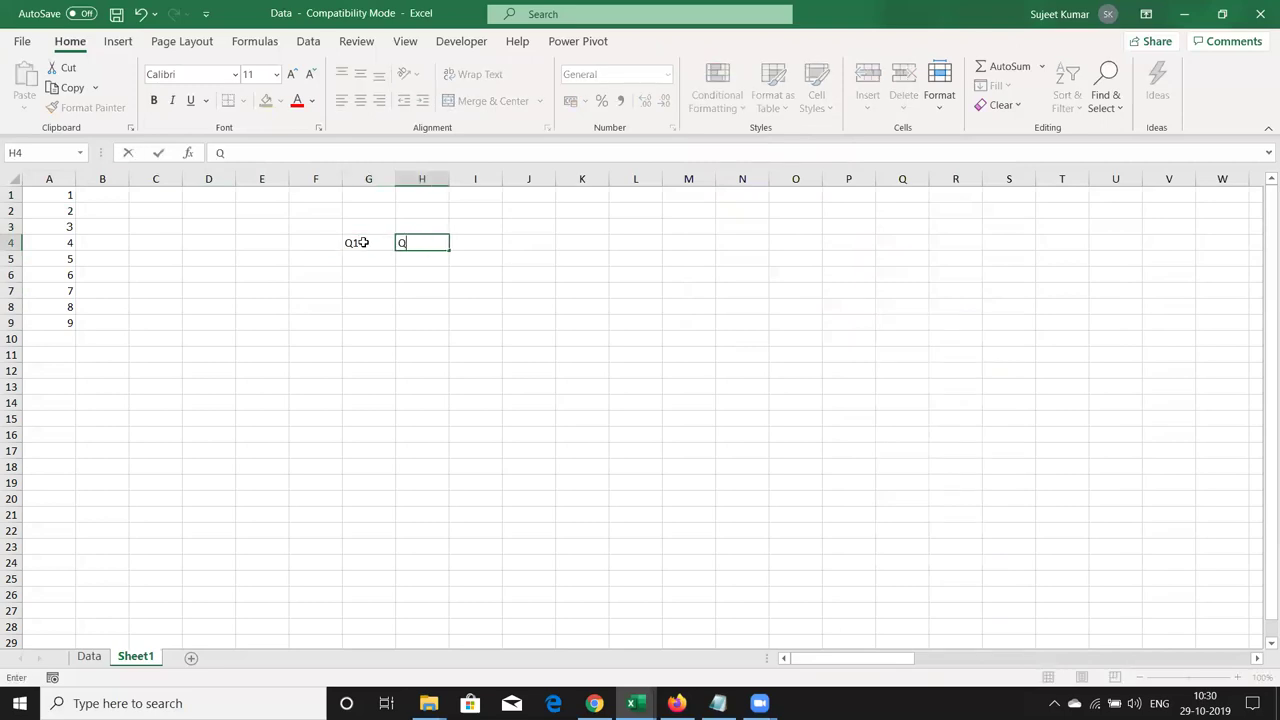
{"action": "type", "text": "2"}
{"action": "key", "text": "Return"}
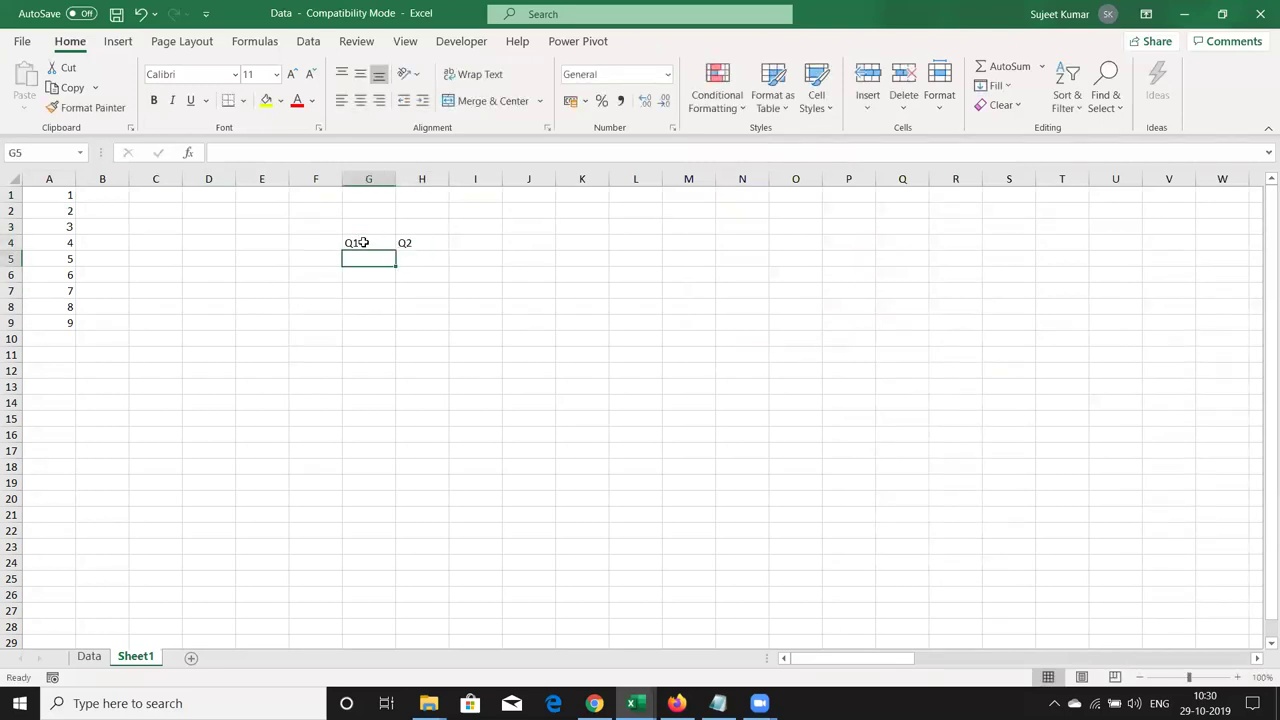
Enter 65 in G5 and 67 in H5, then select G5:H5
{"action": "type", "text": "65"}
{"action": "key", "text": "Tab"}
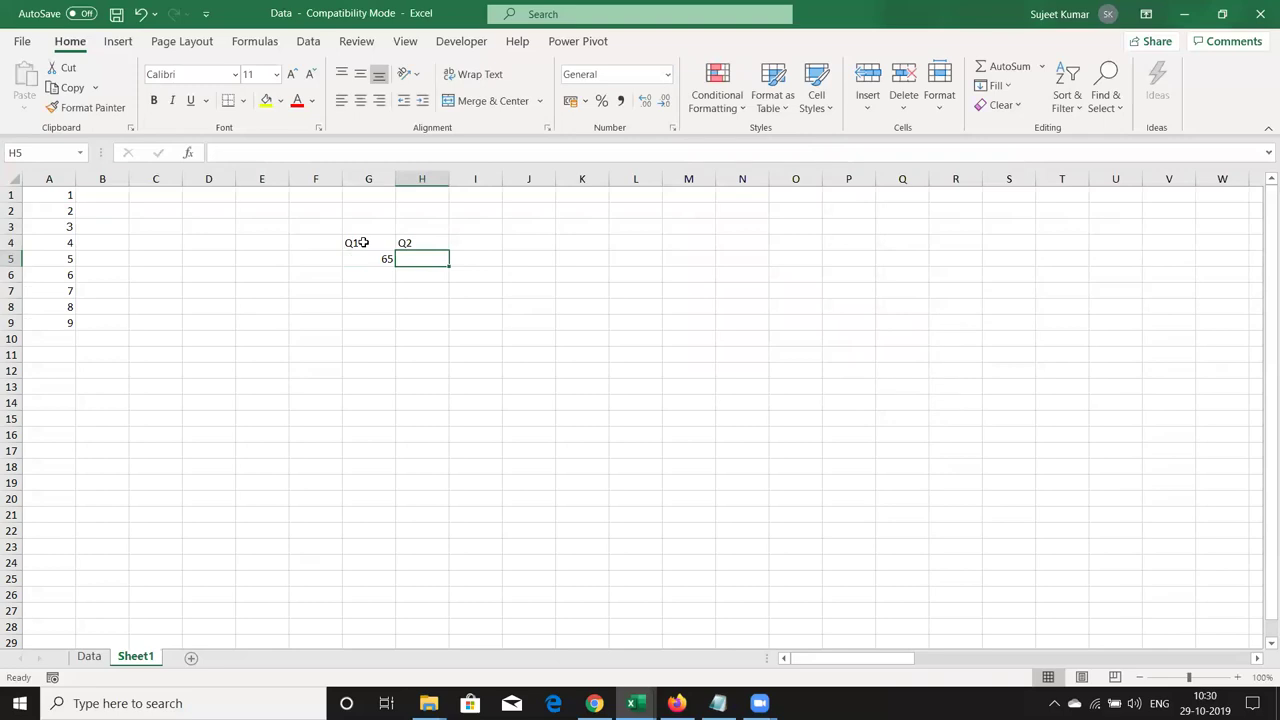
{"action": "type", "text": "67"}
{"action": "key", "text": "Return"}
{"action": "key", "text": "Up"}
{"action": "key", "text": "Right"}
{"action": "key", "text": "Up"}
{"action": "key", "text": "shift+Down"}
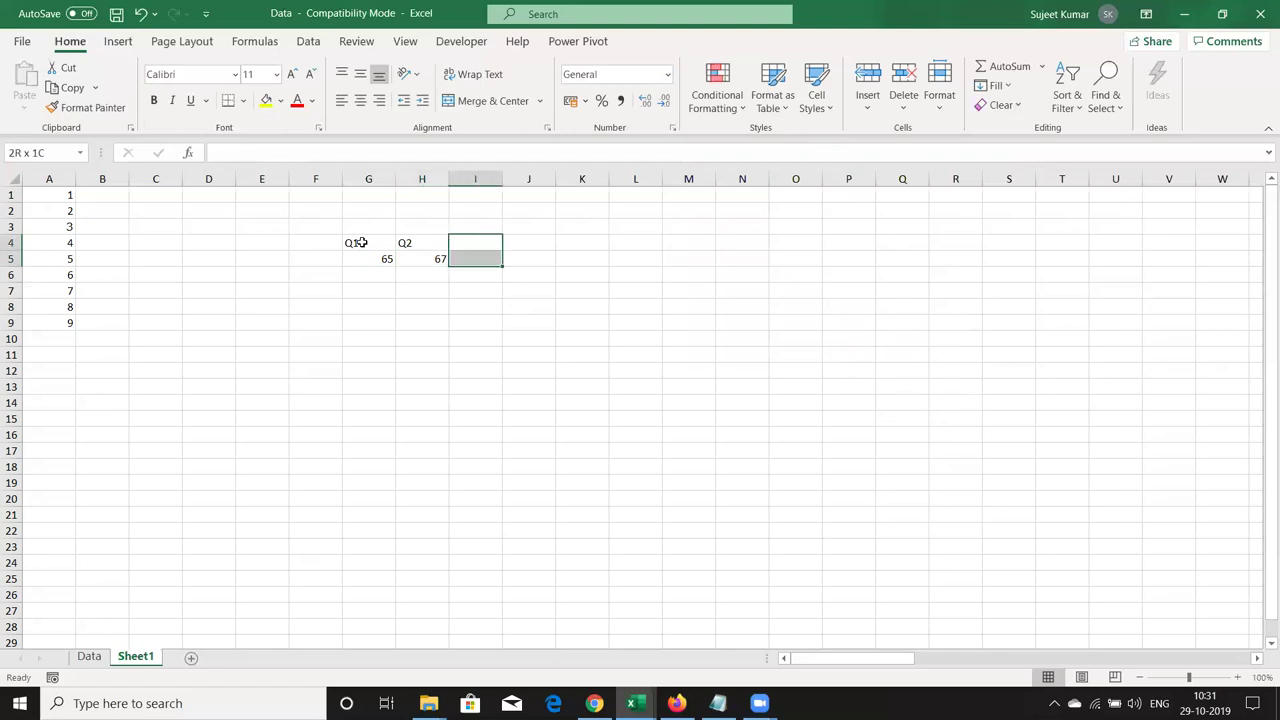
{"action": "key", "text": "Down"}
{"action": "key", "text": "Left"}
{"action": "key", "text": "Left"}
{"action": "key", "text": "Right"}
{"action": "key", "text": "Left"}
{"action": "key", "text": "shift+Right"}
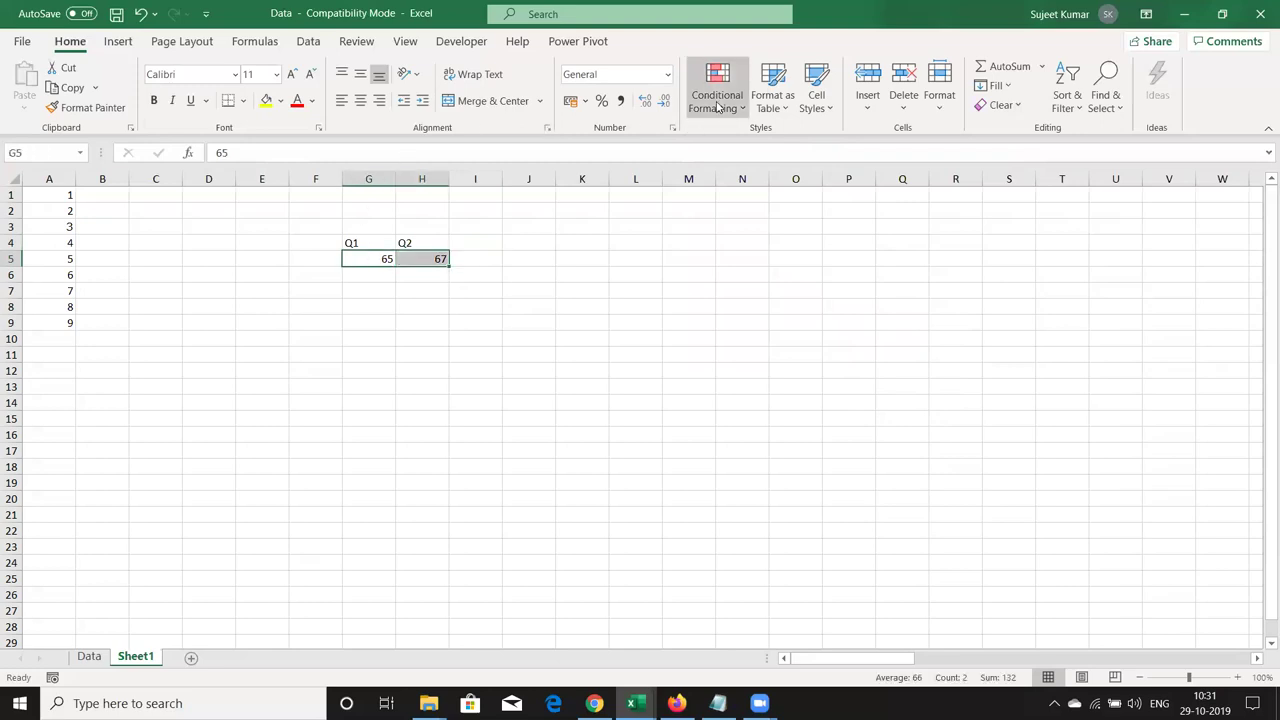
Apply the 3 Arrows (Colored) icon set to G5:H5
{"action": "left_click", "coordinate": [717, 107]}
{"action": "mouse_move", "coordinate": [803, 309]}
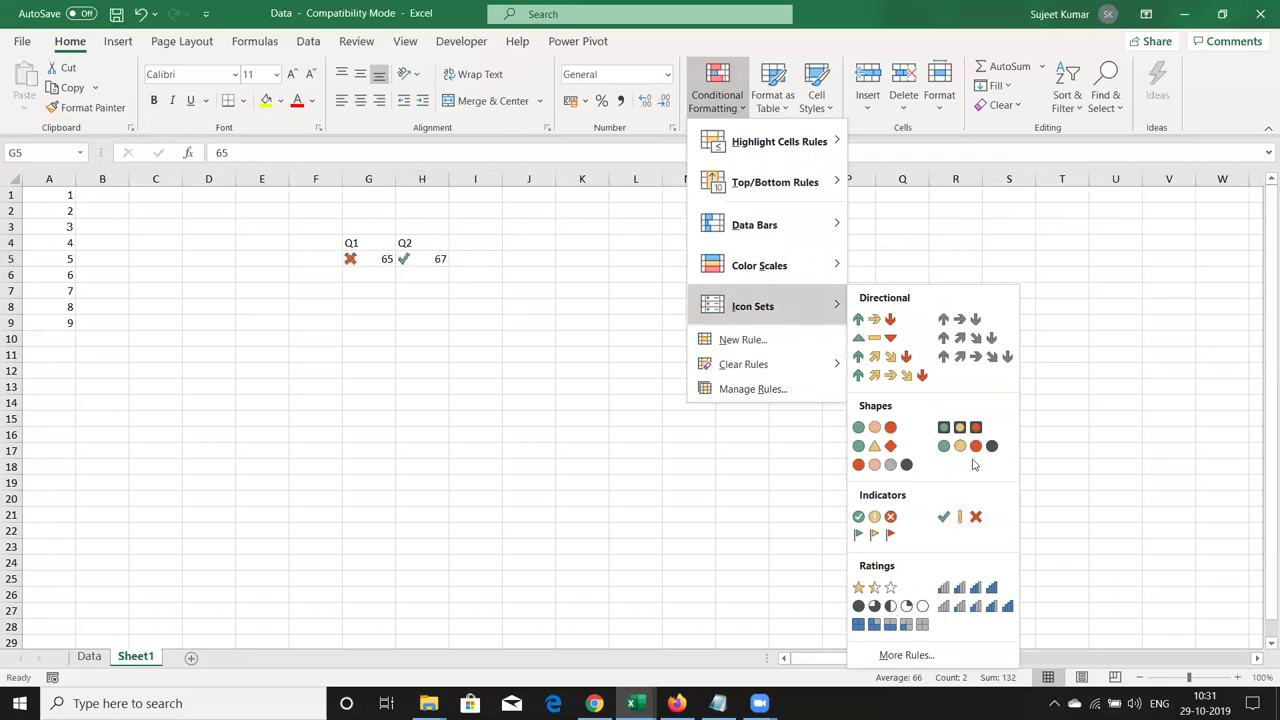
{"action": "left_click", "coordinate": [875, 319]}
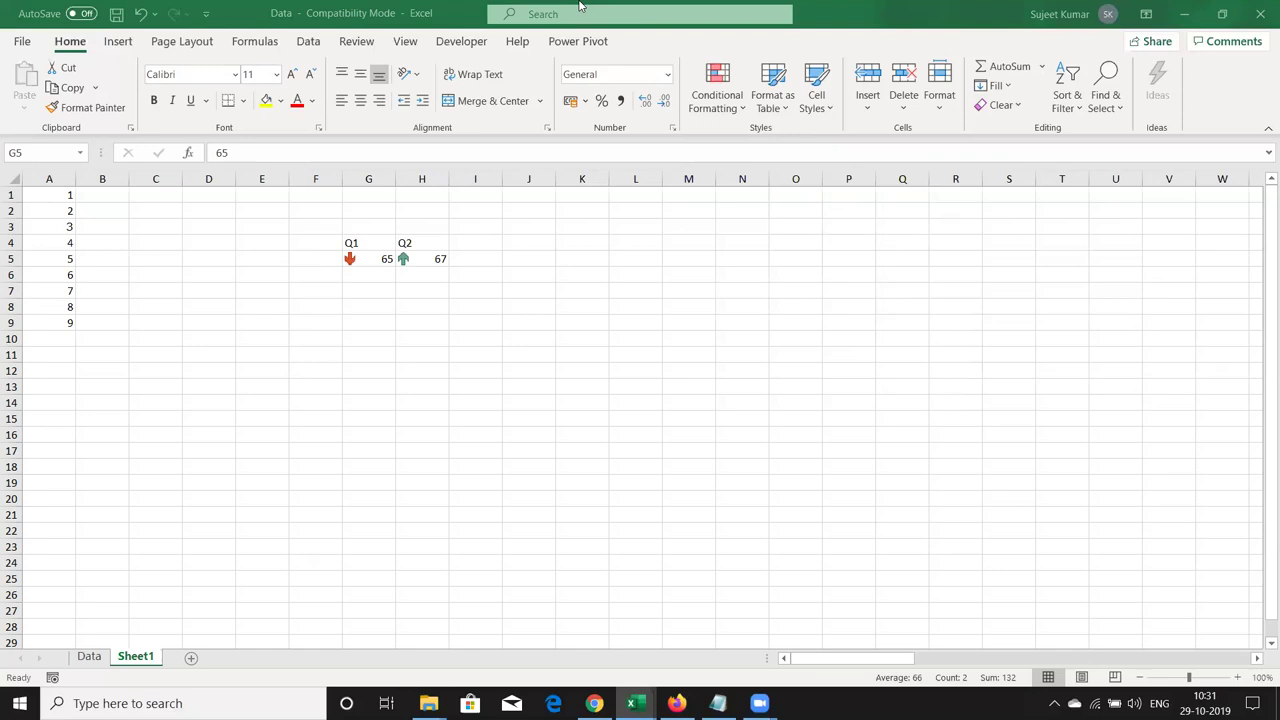
Reopen Conditional Formatting and show the Highlight Cells Rules submenu for G5:H5
{"action": "left_click", "coordinate": [717, 95]}
{"action": "mouse_move", "coordinate": [727, 148]}
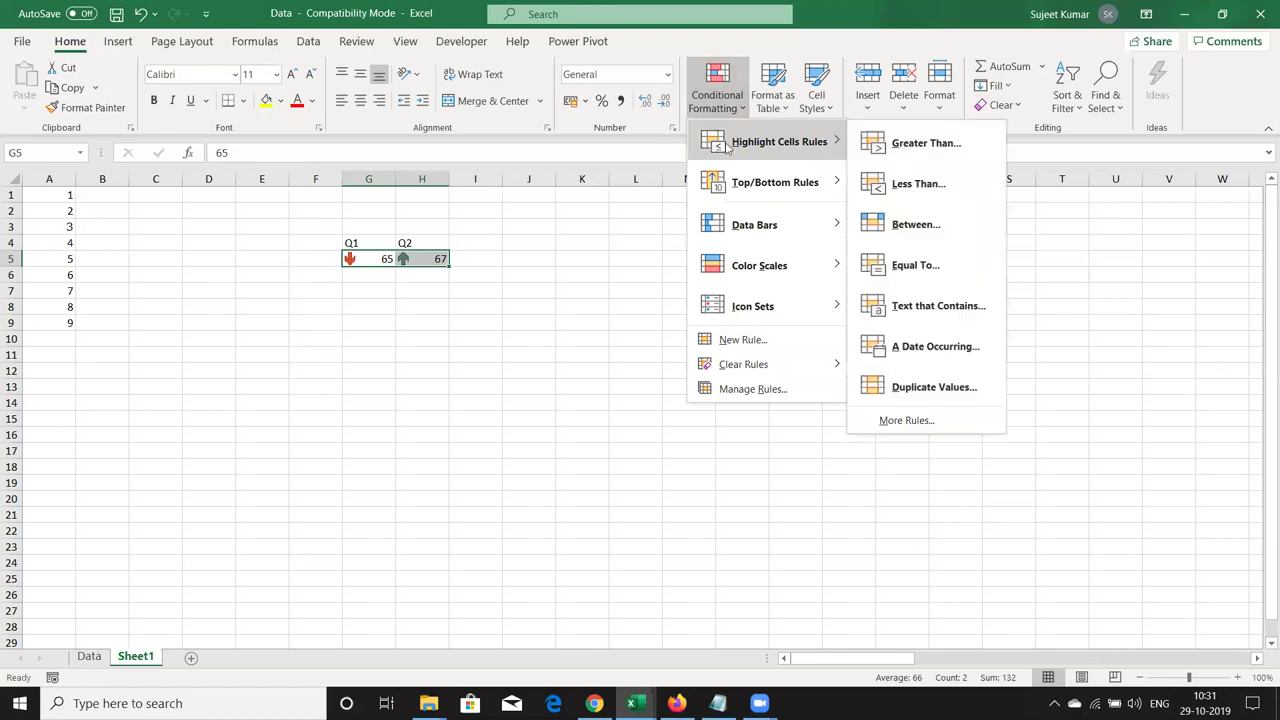
{"action": "mouse_move", "coordinate": [749, 211]}
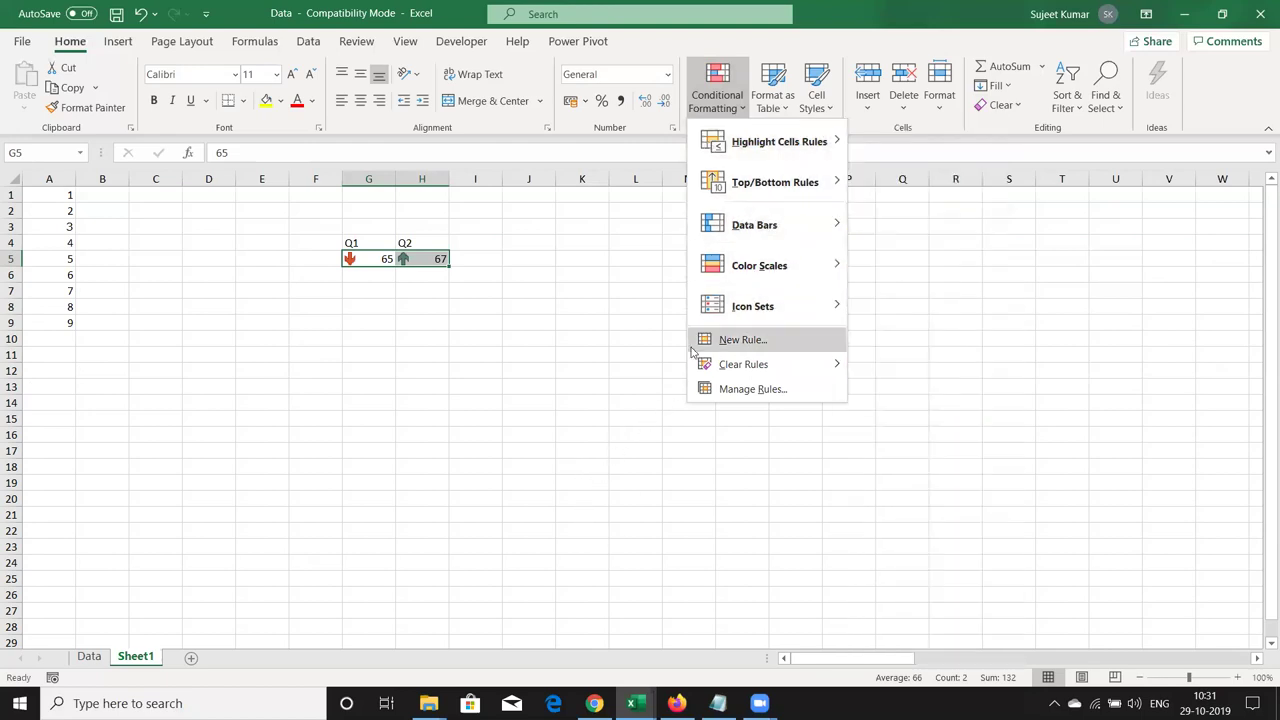
{"action": "mouse_move", "coordinate": [766, 147]}
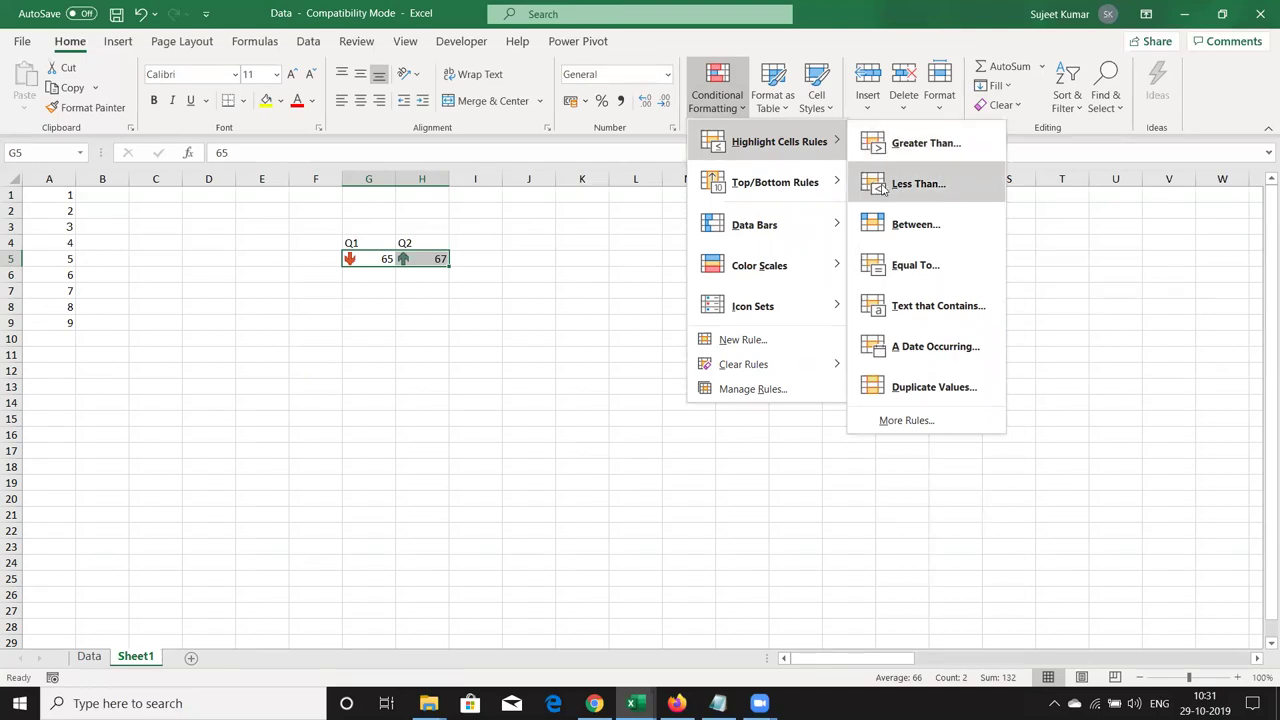
Start a 'Format only cells that contain' rule under More Rules, keeping Cell Value greater than
{"action": "left_click", "coordinate": [950, 427]}
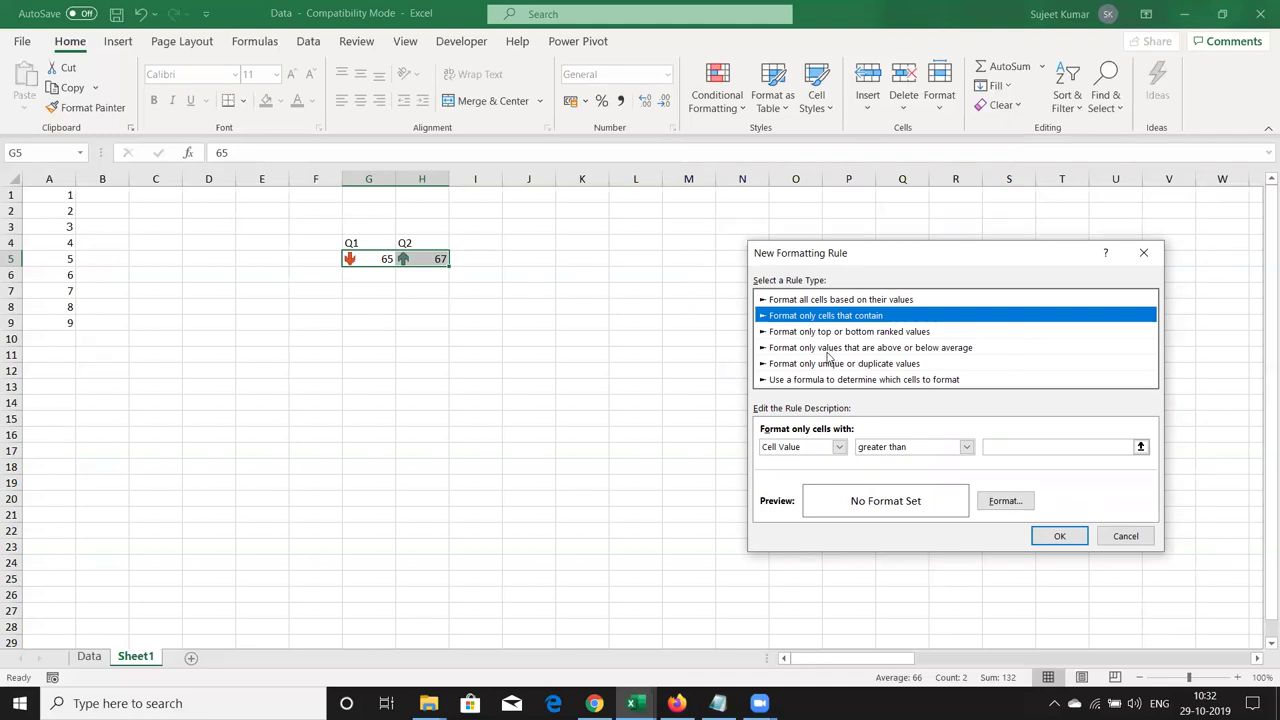
{"action": "left_click", "coordinate": [903, 449]}
{"action": "key", "text": "Up"}
{"action": "key", "text": "Up"}
{"action": "key", "text": "Up"}
{"action": "key", "text": "Up"}
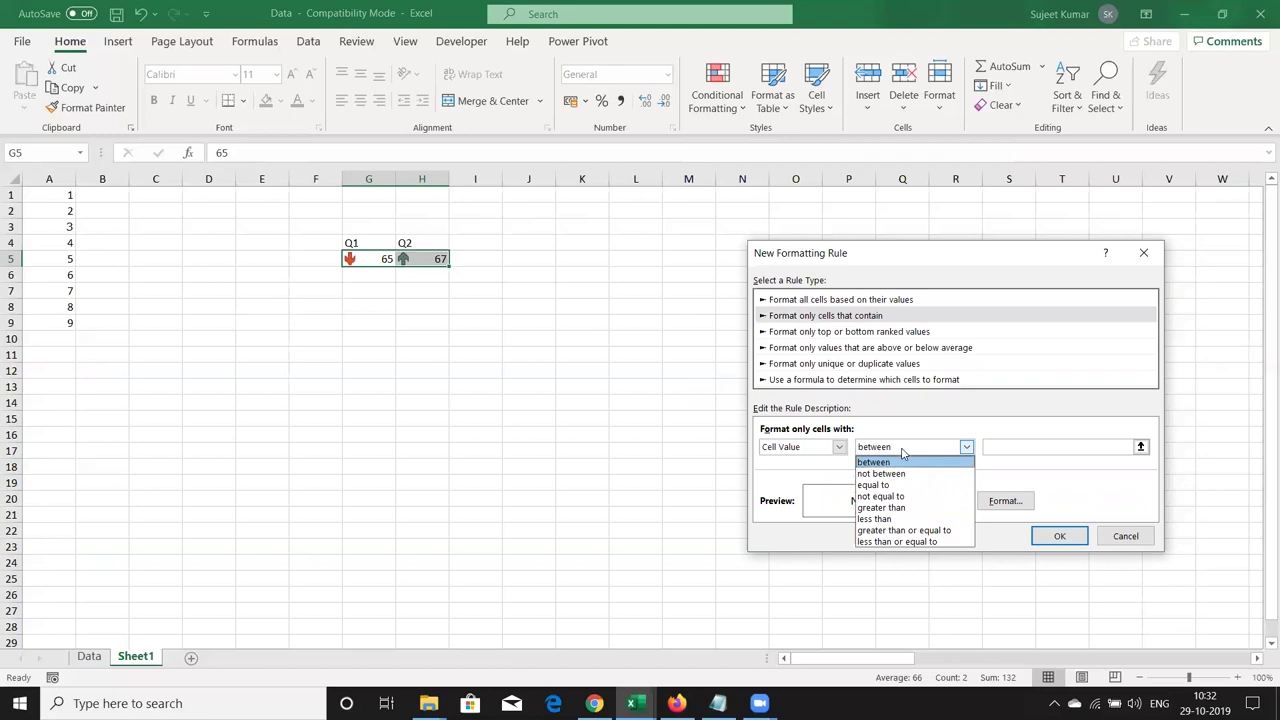
{"action": "key", "text": "Down"}
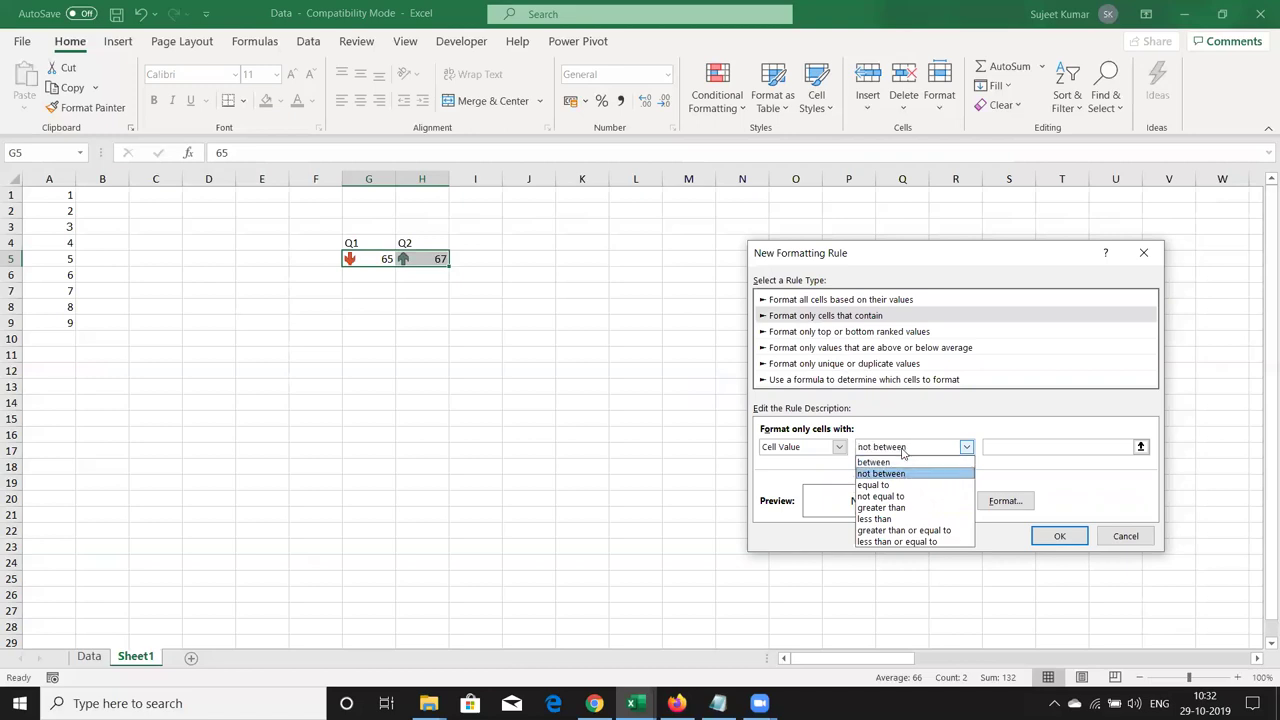
{"action": "key", "text": "Down"}
{"action": "key", "text": "Down"}
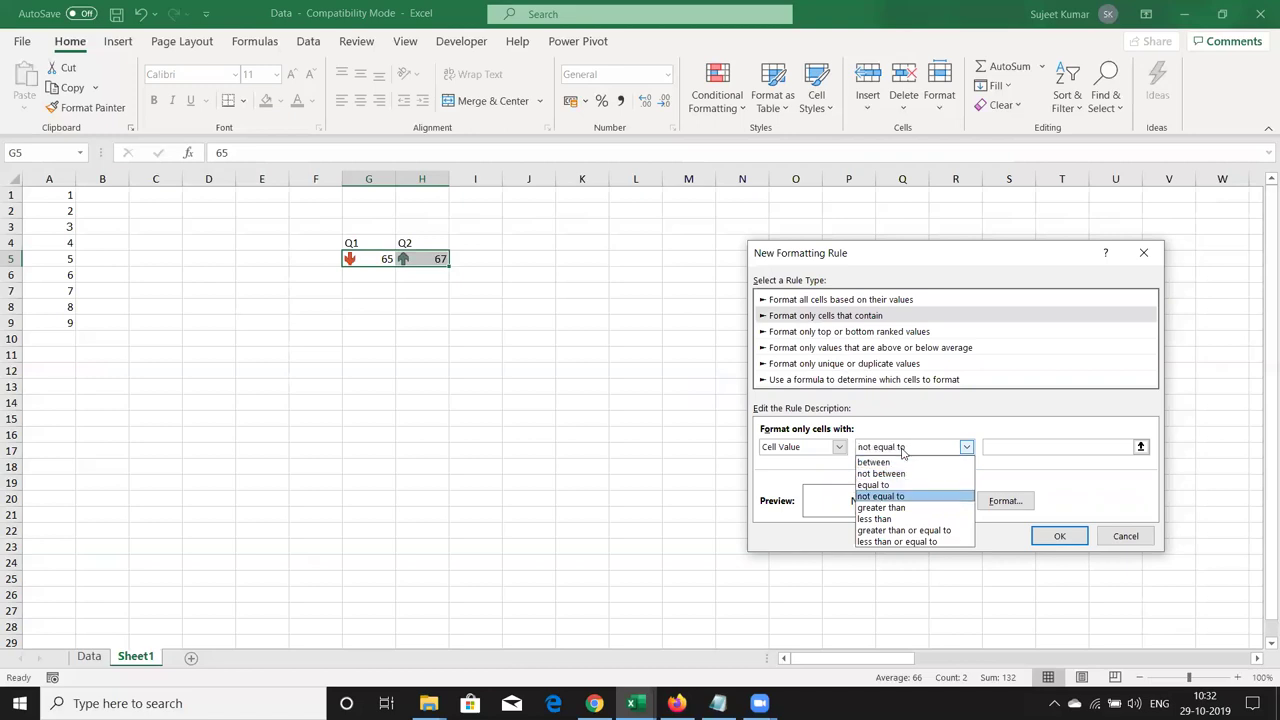
{"action": "key", "text": "Down"}
{"action": "key", "text": "Down"}
{"action": "key", "text": "Down"}
{"action": "key", "text": "Down"}
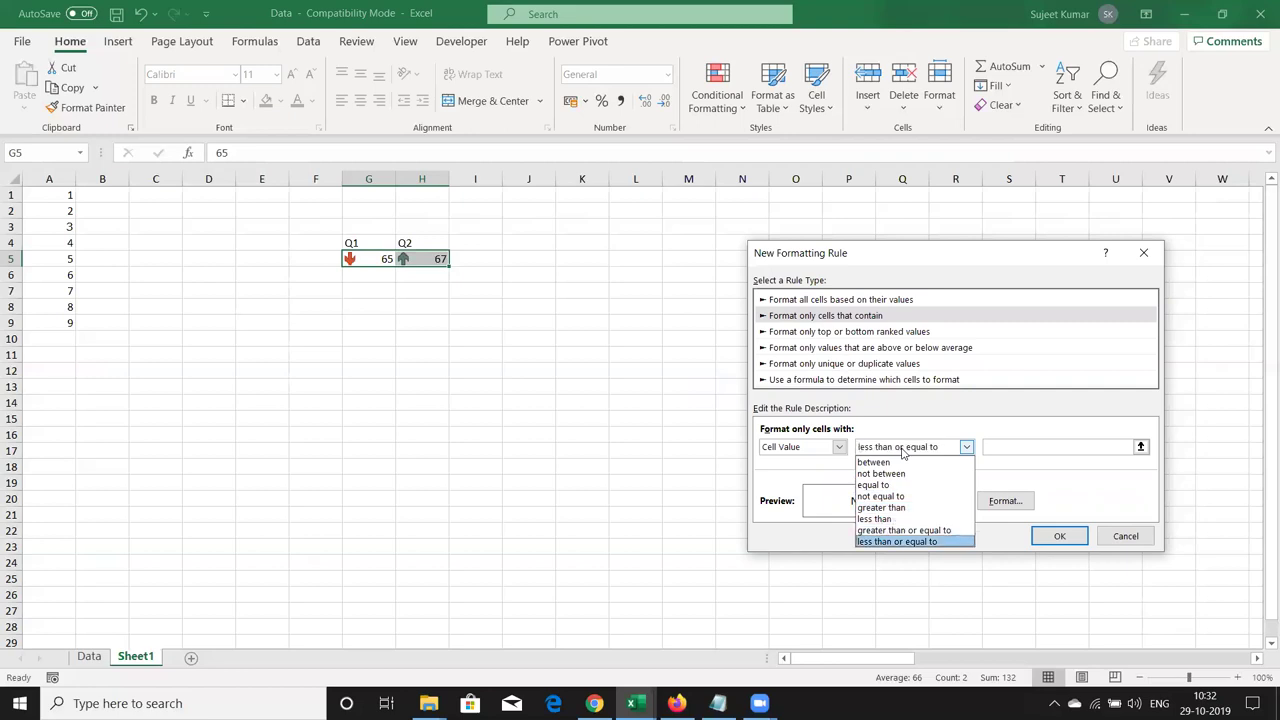
{"action": "key", "text": "Up"}
{"action": "key", "text": "Up"}
{"action": "key", "text": "Up"}
{"action": "key", "text": "Up"}
{"action": "key", "text": "Up"}
{"action": "key", "text": "Up"}
{"action": "key", "text": "Up"}
{"action": "key", "text": "Down"}
{"action": "key", "text": "Down"}
{"action": "key", "text": "Down"}
{"action": "key", "text": "Down"}
{"action": "key", "text": "Down"}
{"action": "key", "text": "Down"}
{"action": "key", "text": "Down"}
{"action": "key", "text": "Up"}
{"action": "key", "text": "Up"}
{"action": "key", "text": "Up"}
{"action": "key", "text": "Up"}
{"action": "key", "text": "Up"}
{"action": "key", "text": "Up"}
{"action": "key", "text": "Up"}
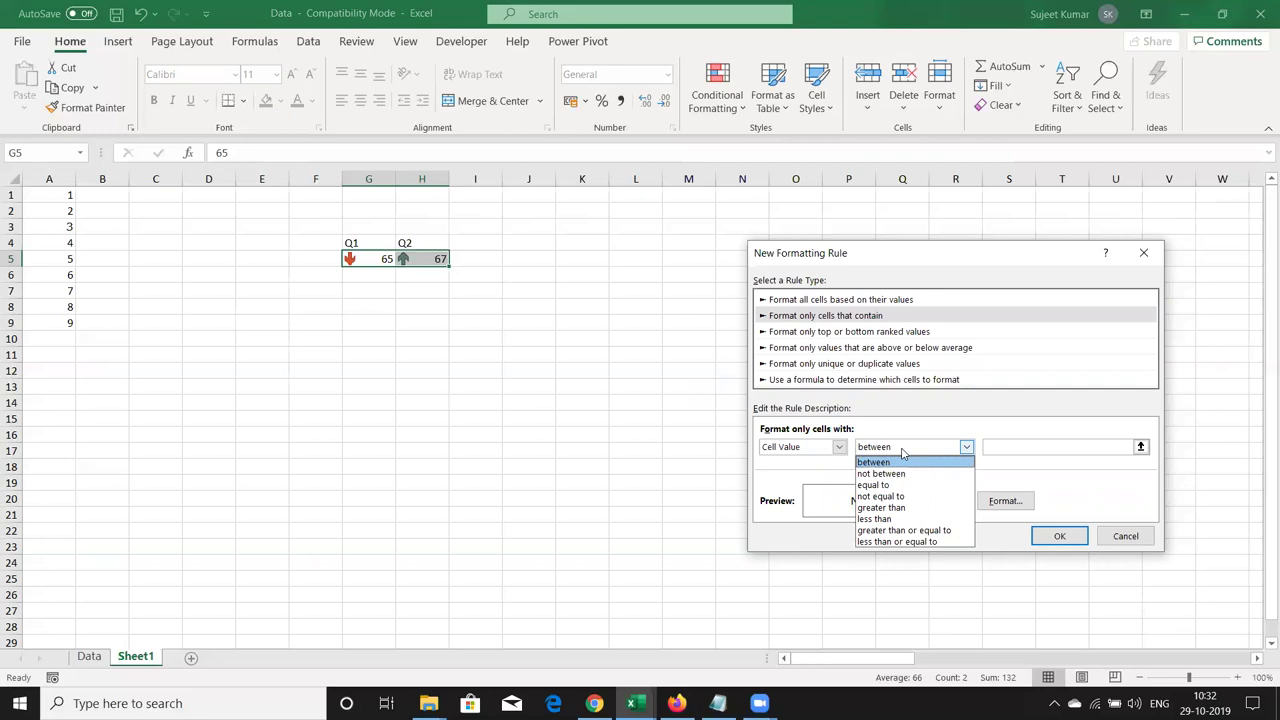
{"action": "key", "text": "Down"}
{"action": "key", "text": "Down"}
{"action": "key", "text": "Down"}
{"action": "key", "text": "Return"}
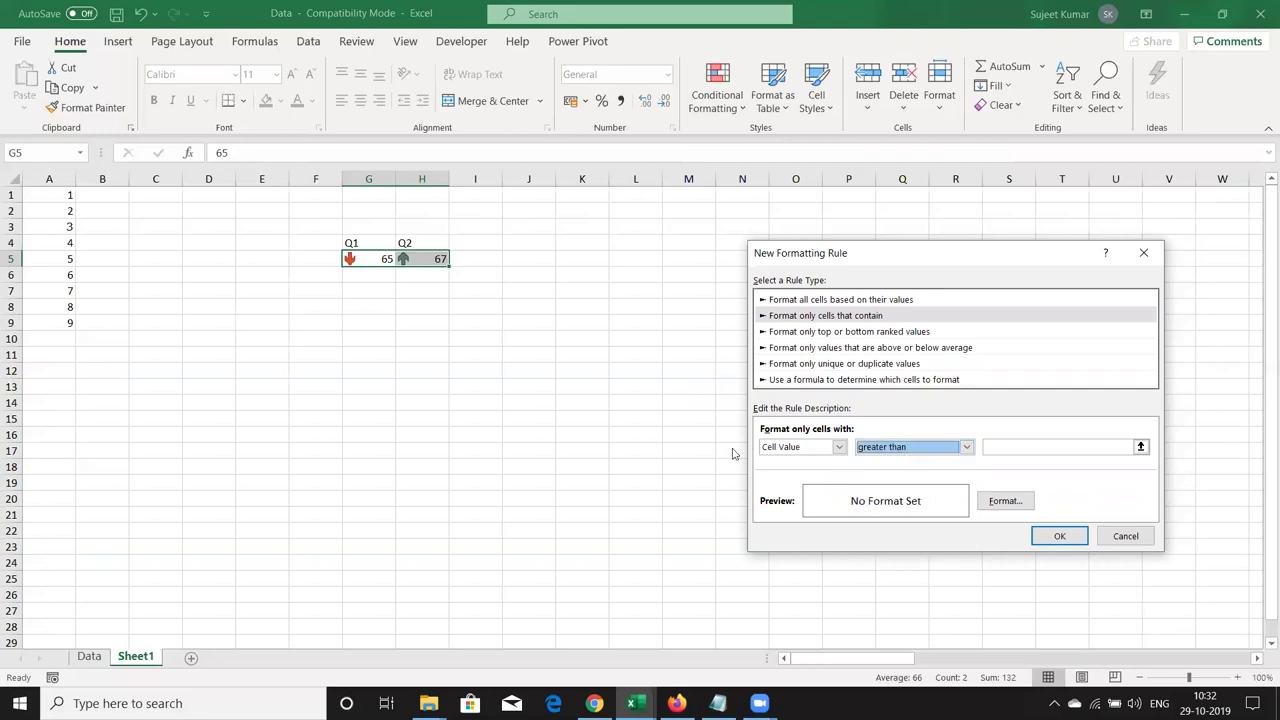
Make the rule match Specific Text beginning with 'Su'
{"action": "left_click", "coordinate": [767, 452]}
{"action": "key", "text": "Down"}
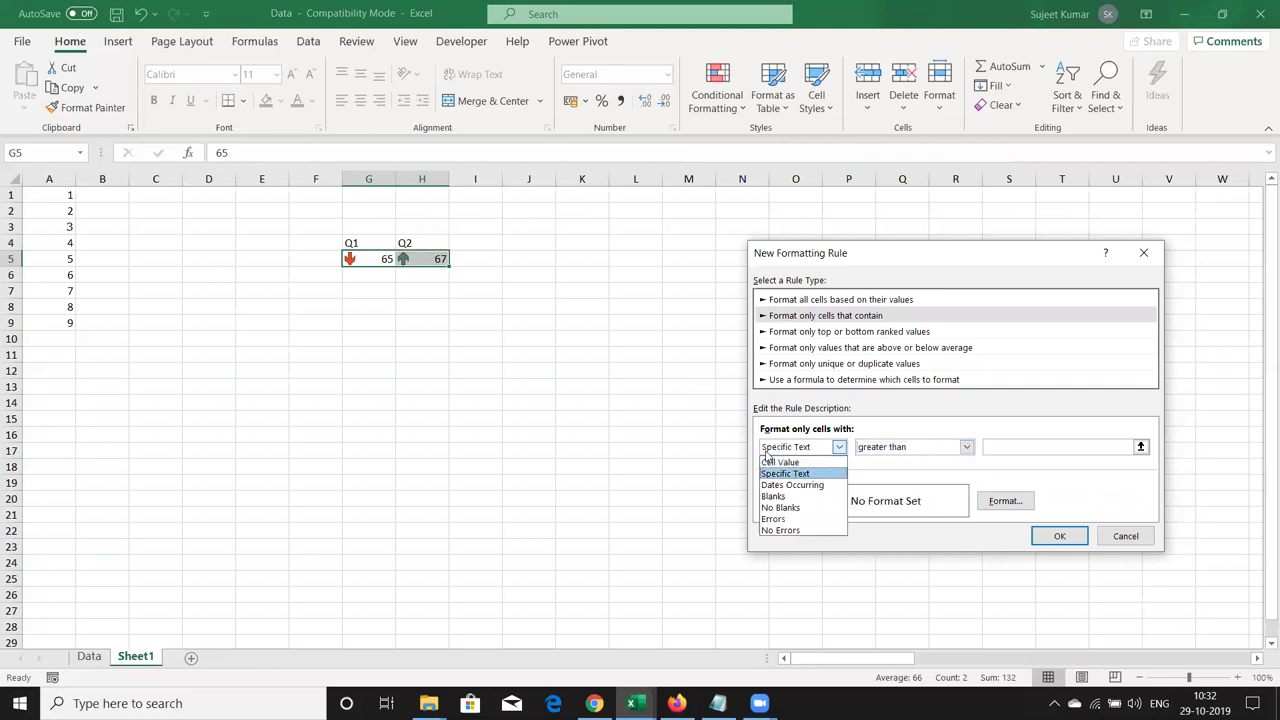
{"action": "key", "text": "Return"}
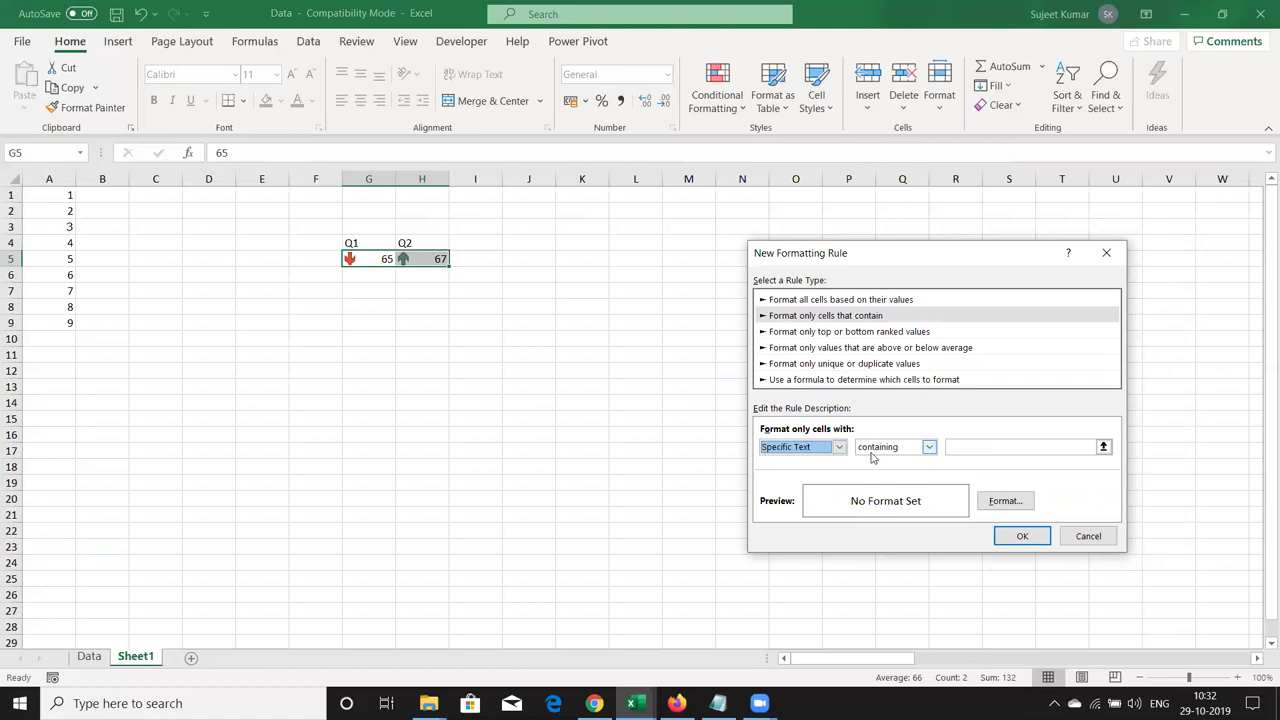
{"action": "left_click", "coordinate": [872, 449]}
{"action": "key", "text": "Down"}
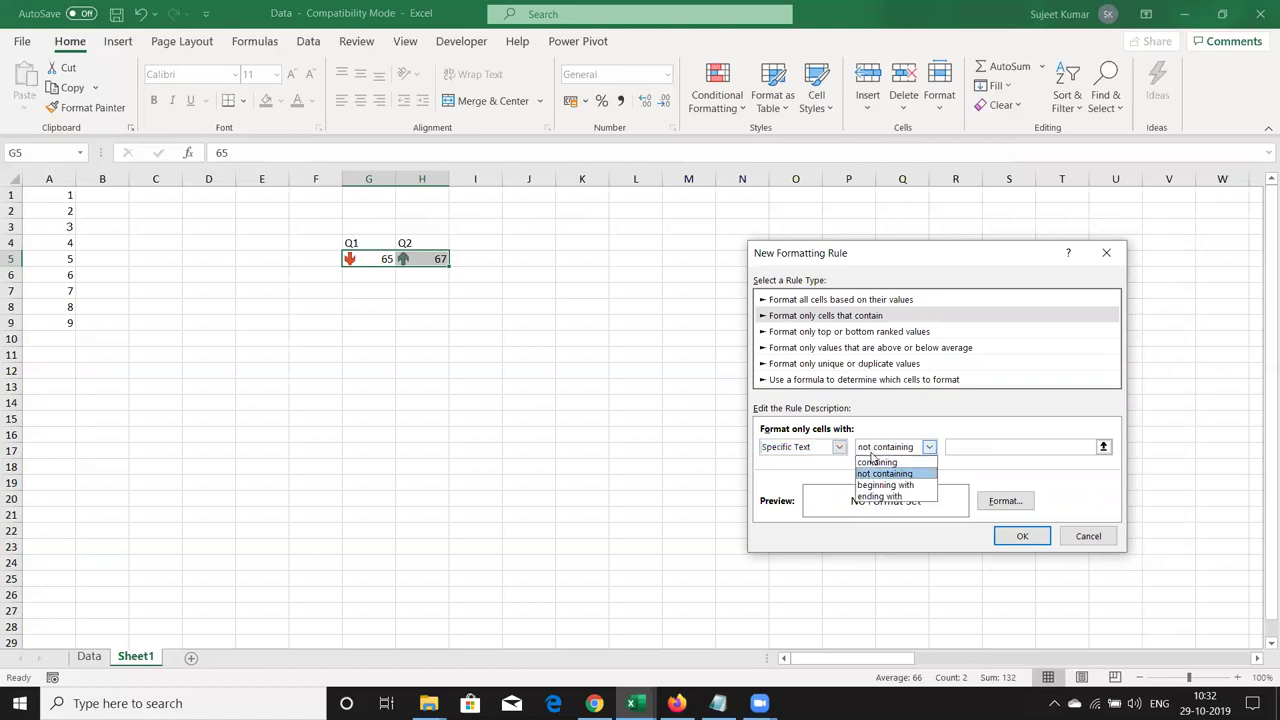
{"action": "key", "text": "Down"}
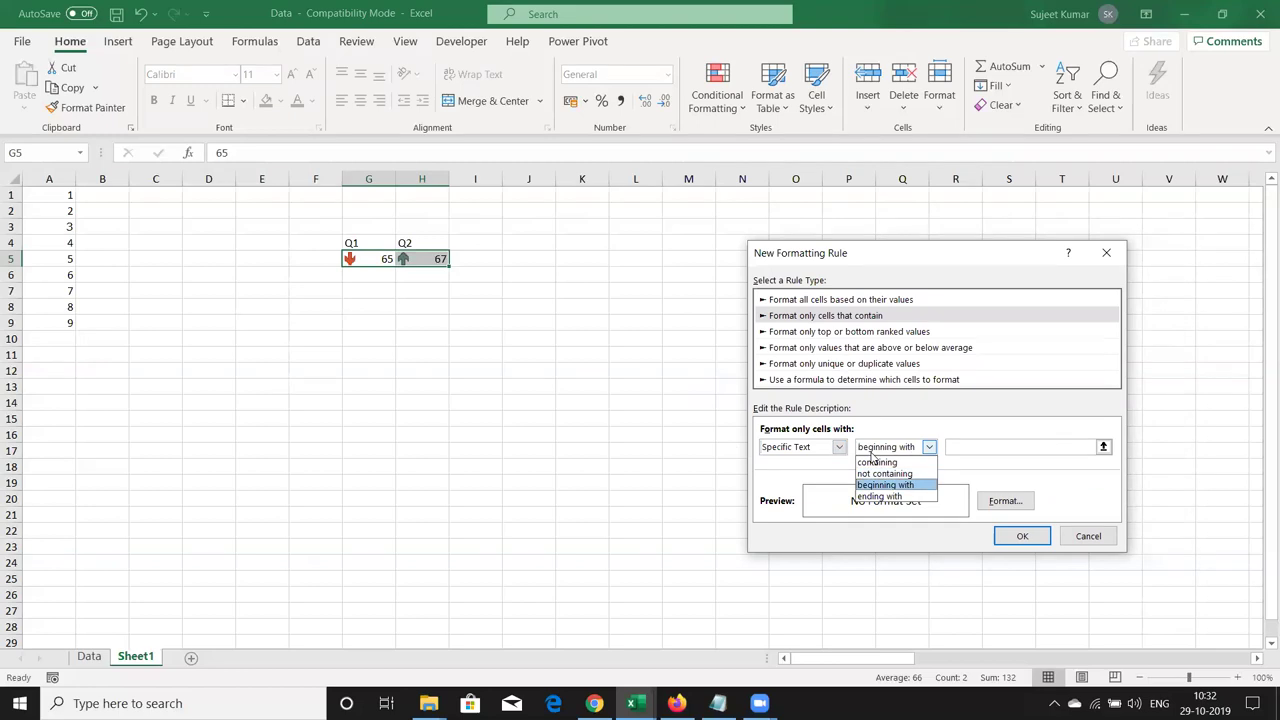
{"action": "key", "text": "Down"}
{"action": "key", "text": "Up"}
{"action": "key", "text": "Tab"}
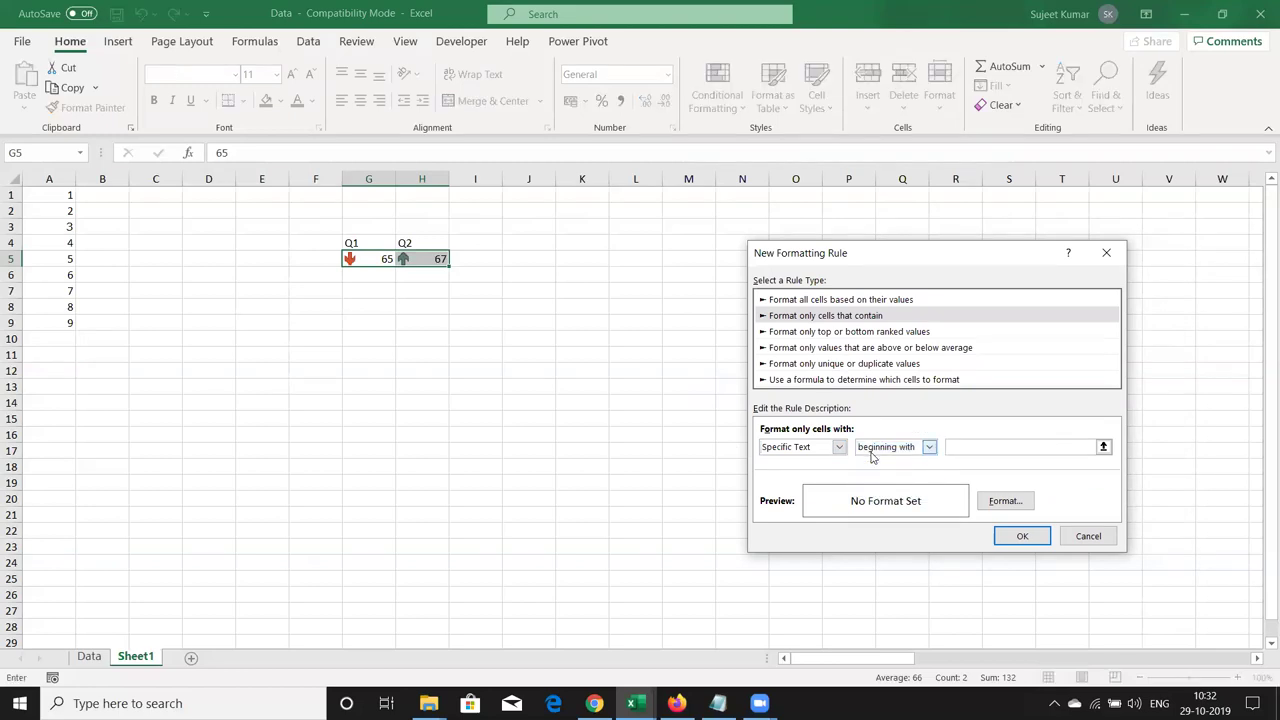
{"action": "type", "text": "Suj"}
Give the text rule a green fill format
{"action": "left_click", "coordinate": [1000, 505]}
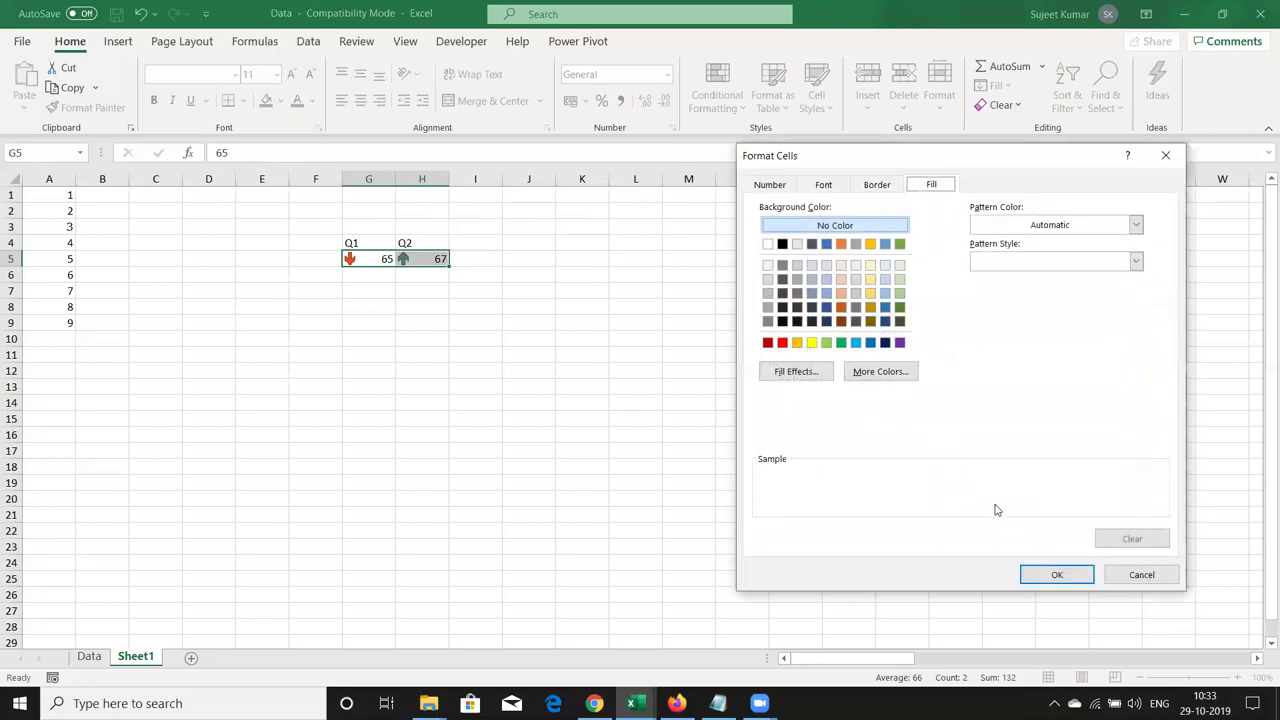
{"action": "left_click", "coordinate": [841, 343]}
{"action": "left_click", "coordinate": [1057, 575]}
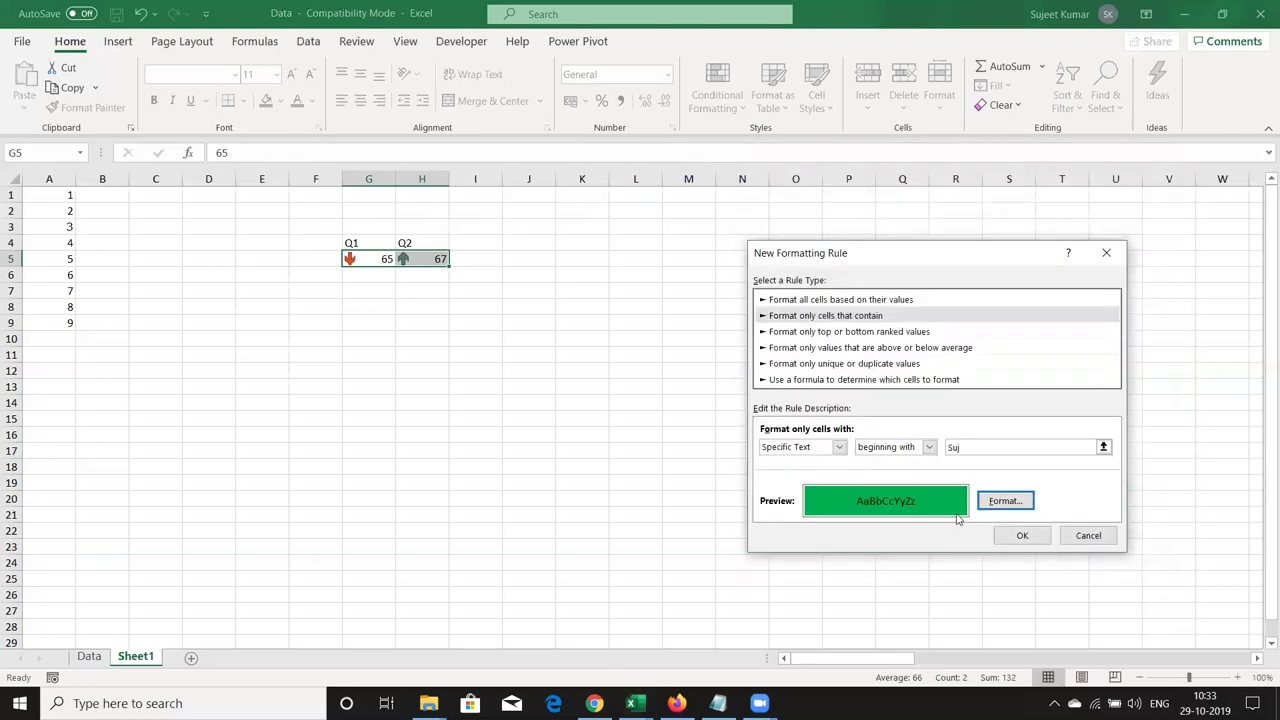
Try the top/bottom and formula rule types, then cancel the rule and return to the Data sheet
{"action": "left_click", "coordinate": [787, 449]}
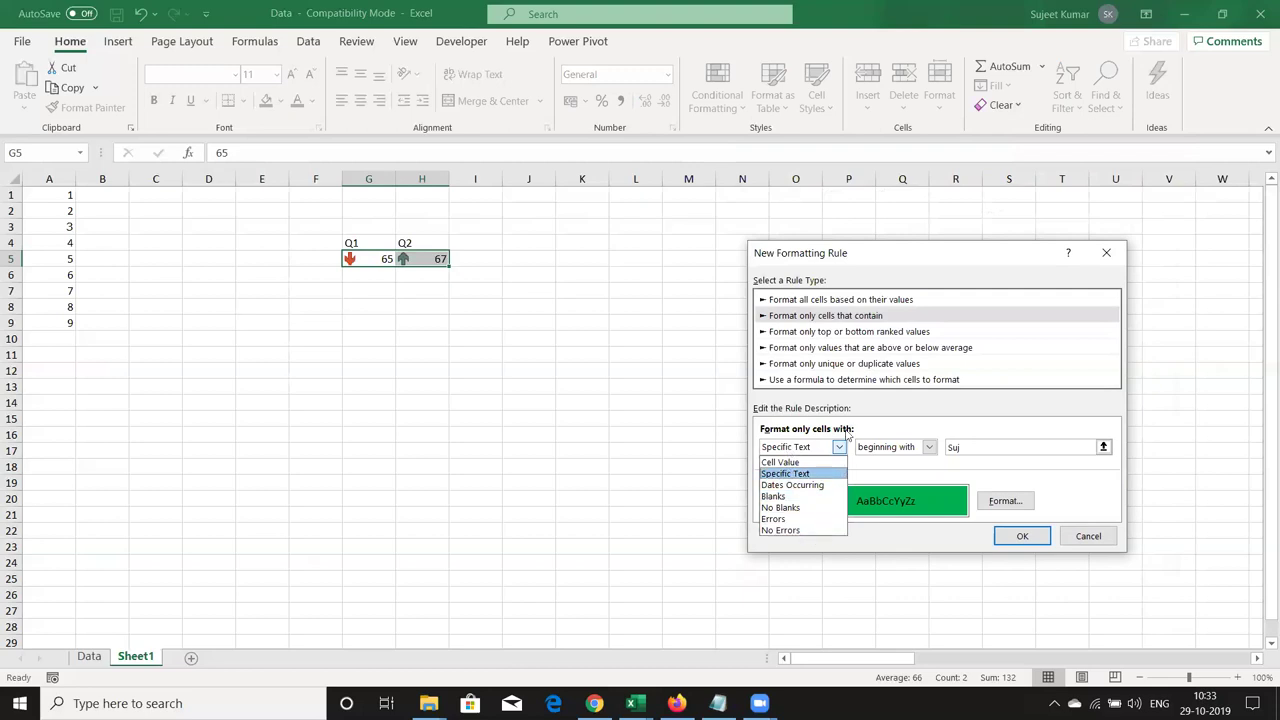
{"action": "left_click", "coordinate": [829, 341]}
{"action": "left_click", "coordinate": [829, 334]}
{"action": "left_click", "coordinate": [819, 383]}
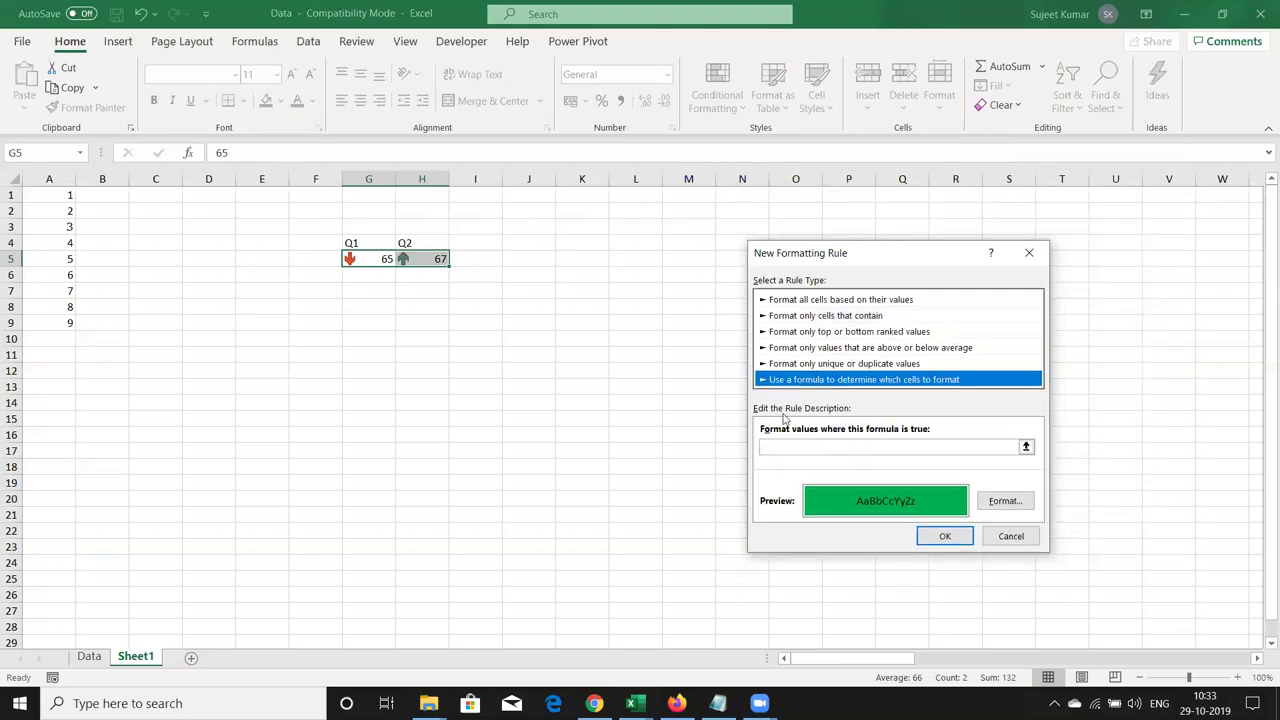
{"action": "key", "text": "Escape"}
{"action": "left_click", "coordinate": [86, 657]}
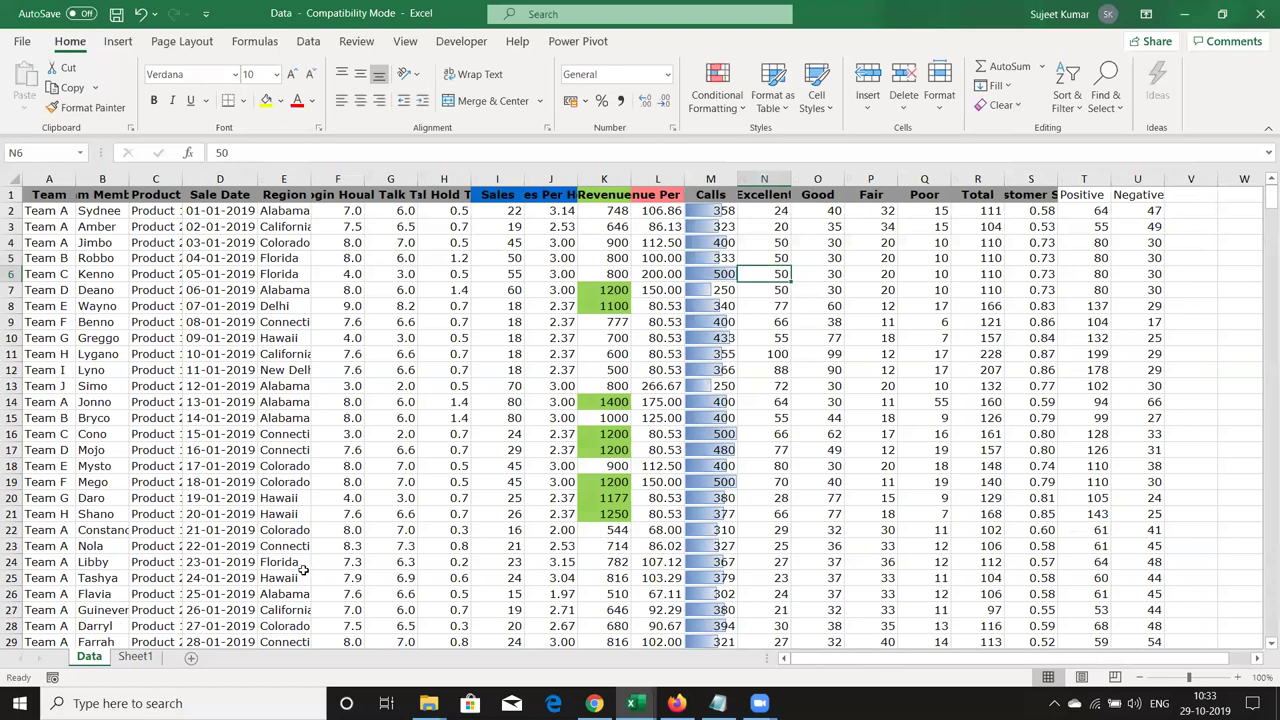
Insert a new Sheet2 with heading A/c in A1 and 15 in A2
{"action": "left_click", "coordinate": [190, 658]}
{"action": "type", "text": "A/c"}
{"action": "key", "text": "Return"}
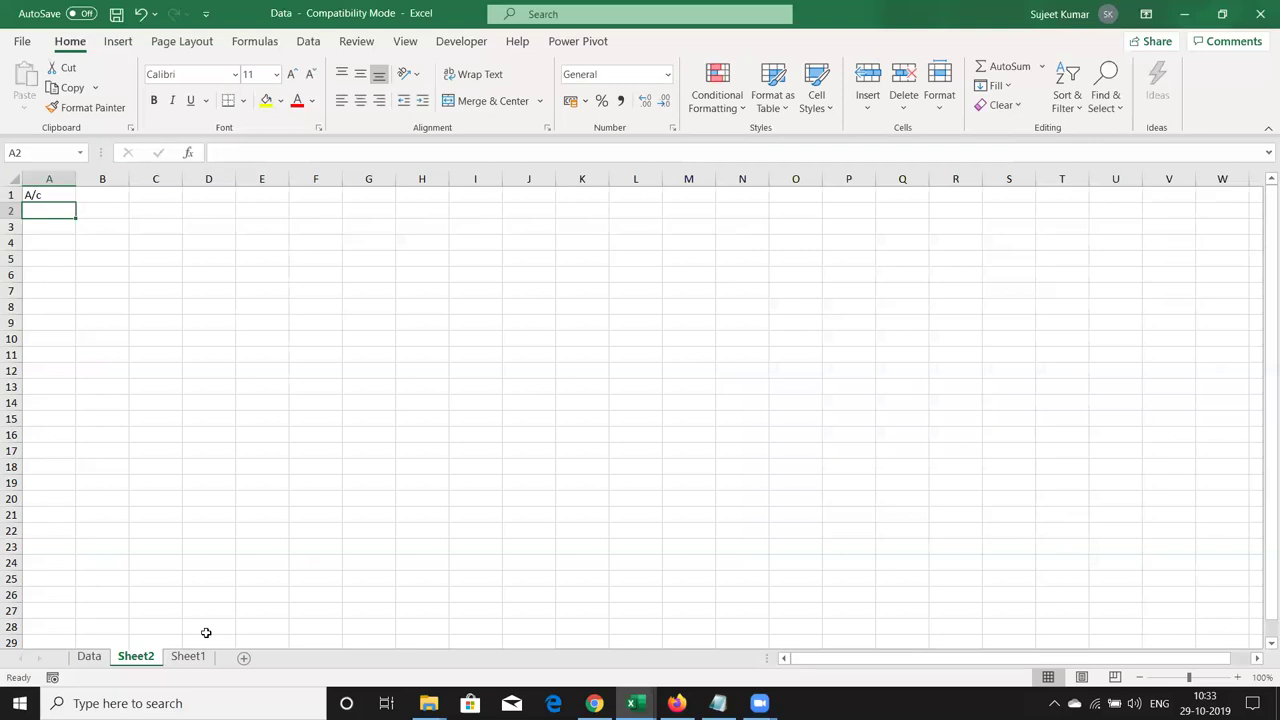
{"action": "type", "text": "3464"}
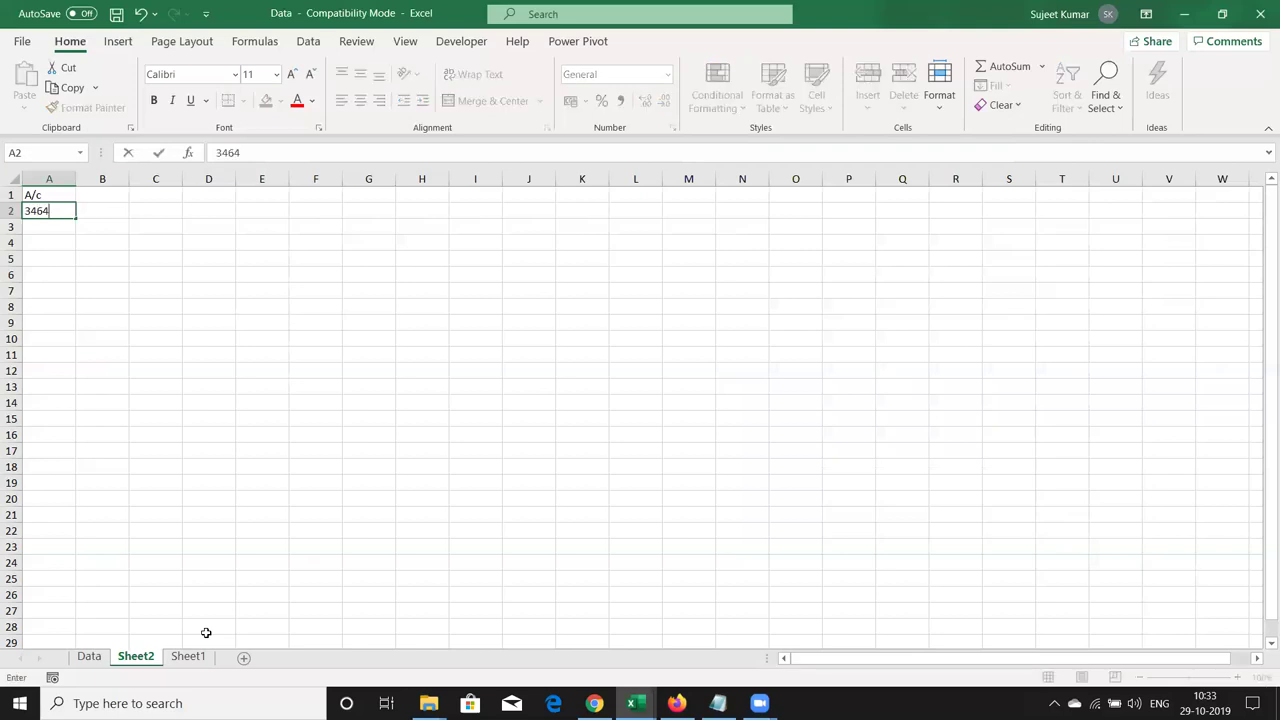
{"action": "key", "text": "Escape"}
{"action": "key", "text": "Up"}
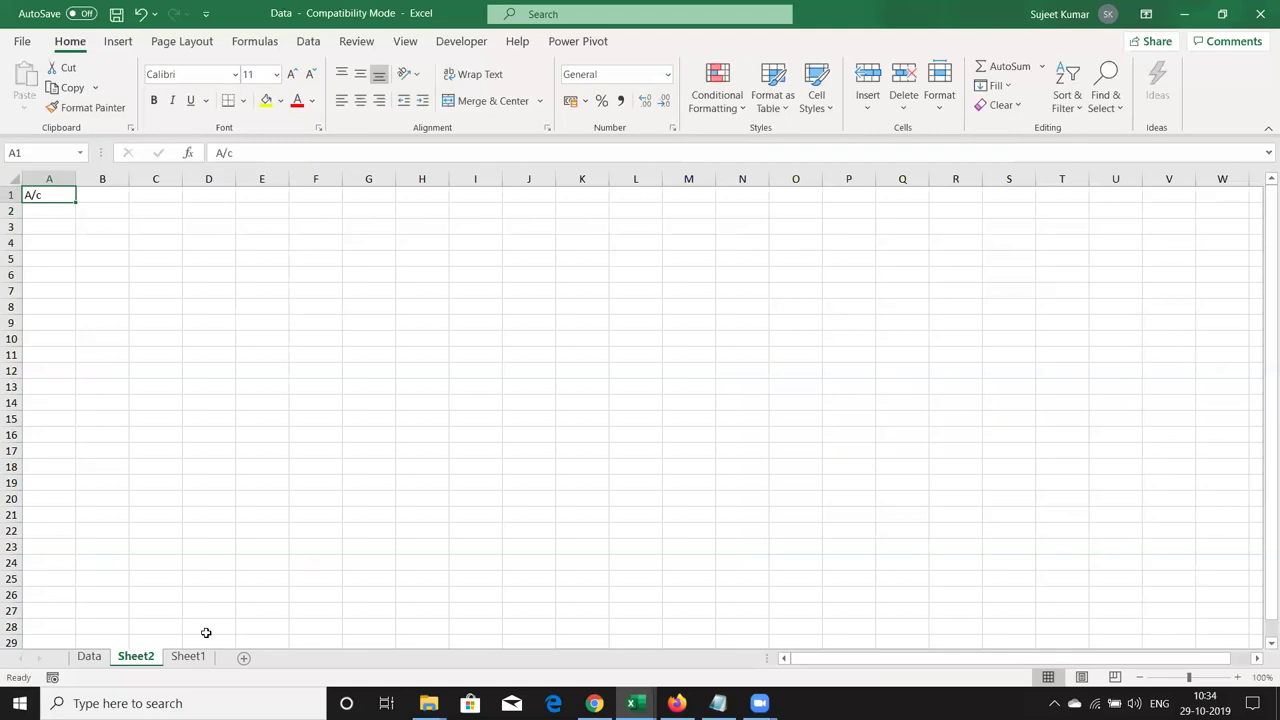
{"action": "key", "text": "Down"}
{"action": "key", "text": "Right"}
{"action": "key", "text": "Left"}
{"action": "type", "text": "15"}
{"action": "key", "text": "Tab"}
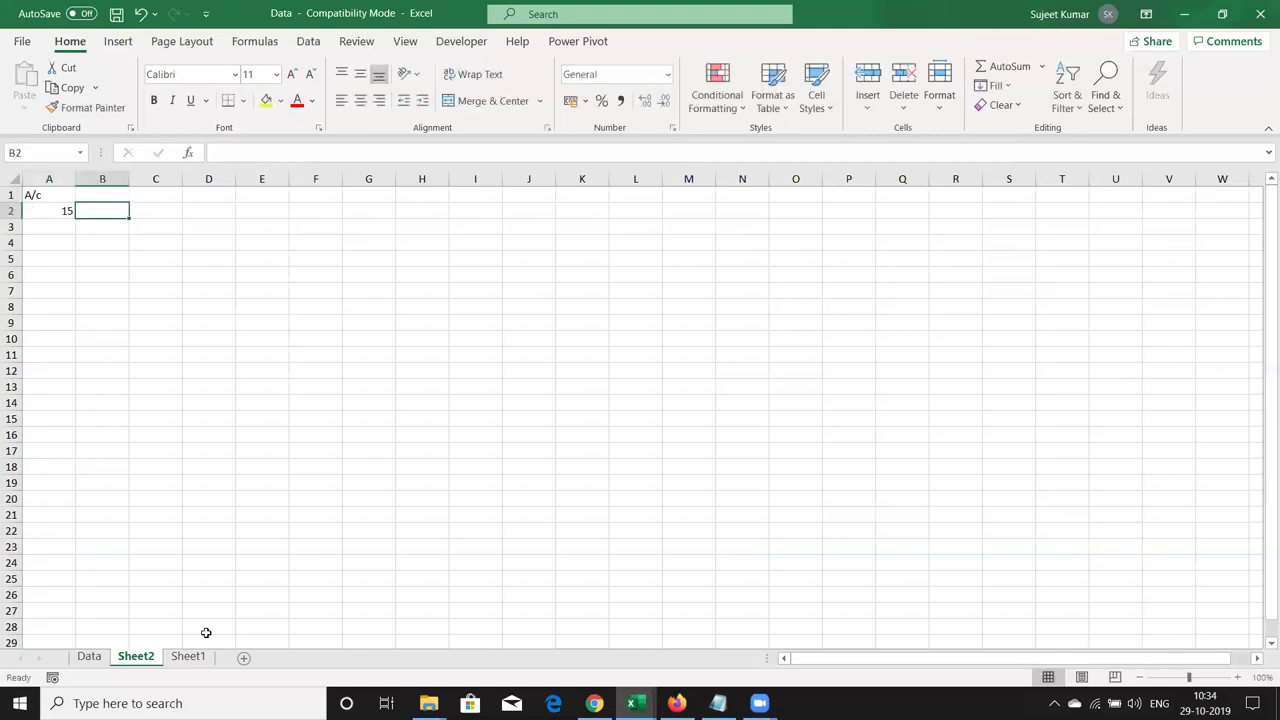
Enter =ISTEXT(A2) in cell B2
{"action": "type", "text": "="}
{"action": "type", "text": "isr"}
{"action": "key", "text": "BackSpace"}
{"action": "type", "text": "t"}
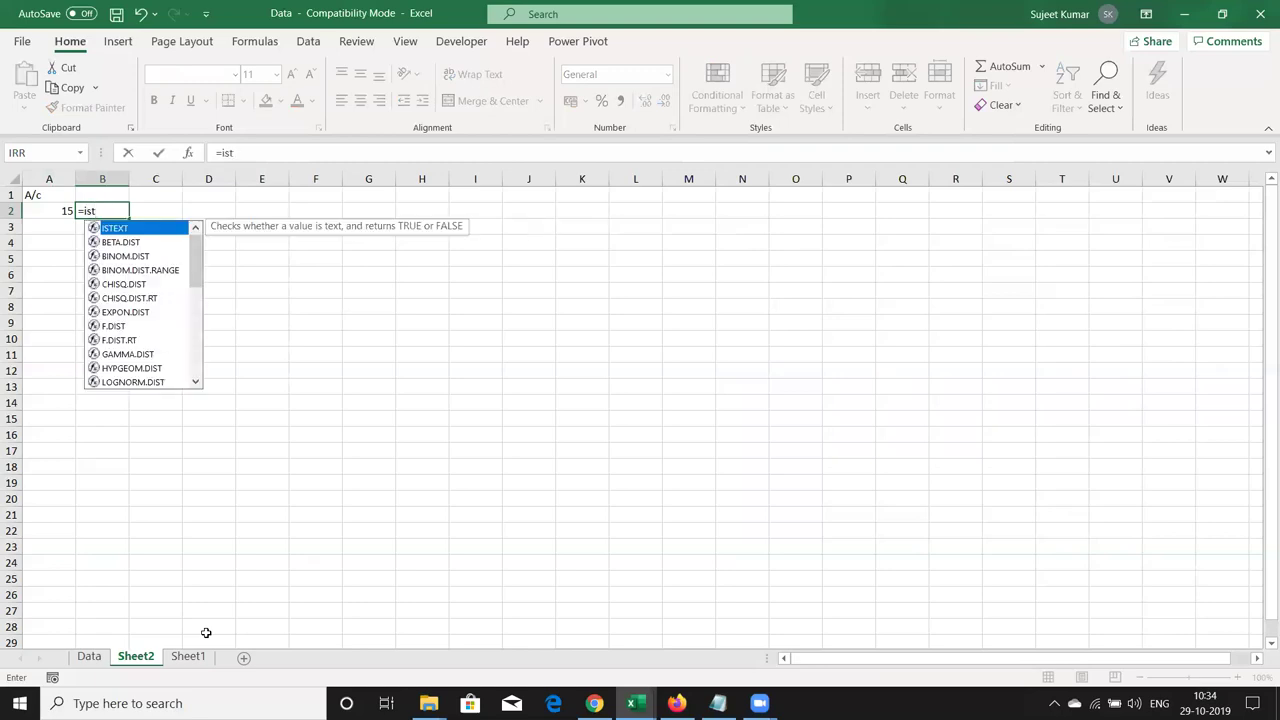
{"action": "key", "text": "Tab"}
{"action": "key", "text": "Left"}
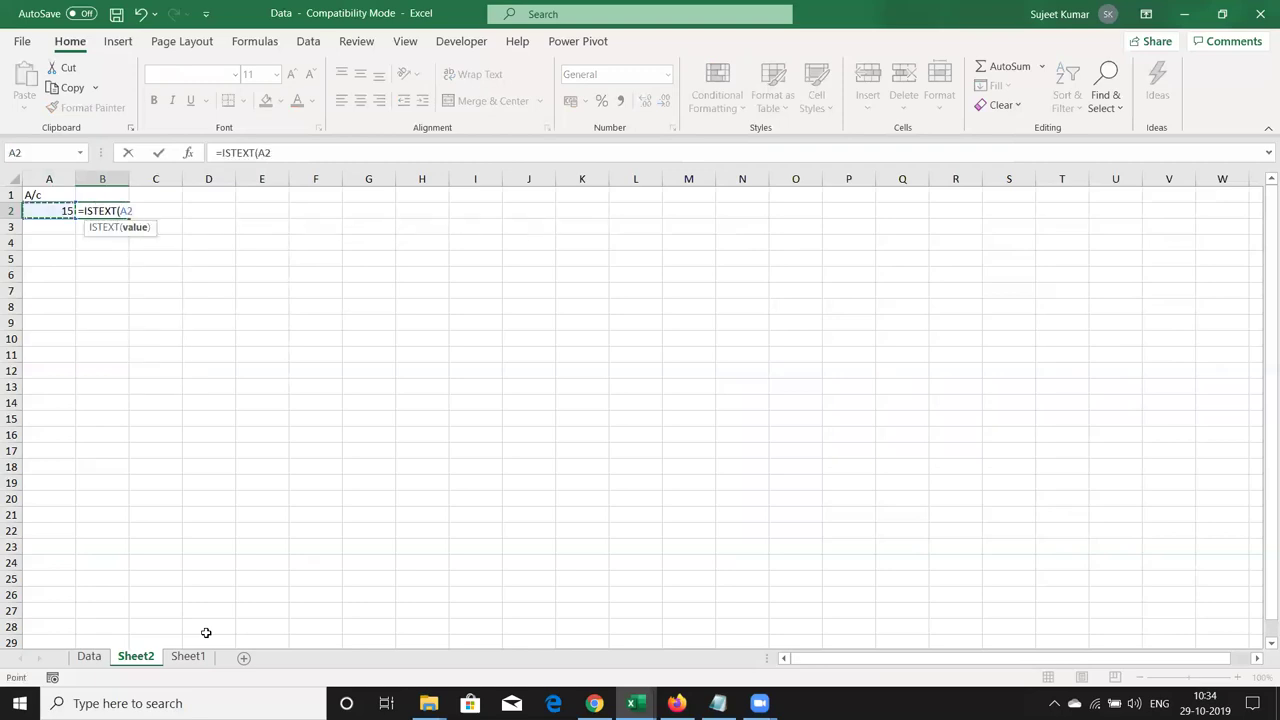
{"action": "key", "text": "Return"}
{"action": "key", "text": "Up"}
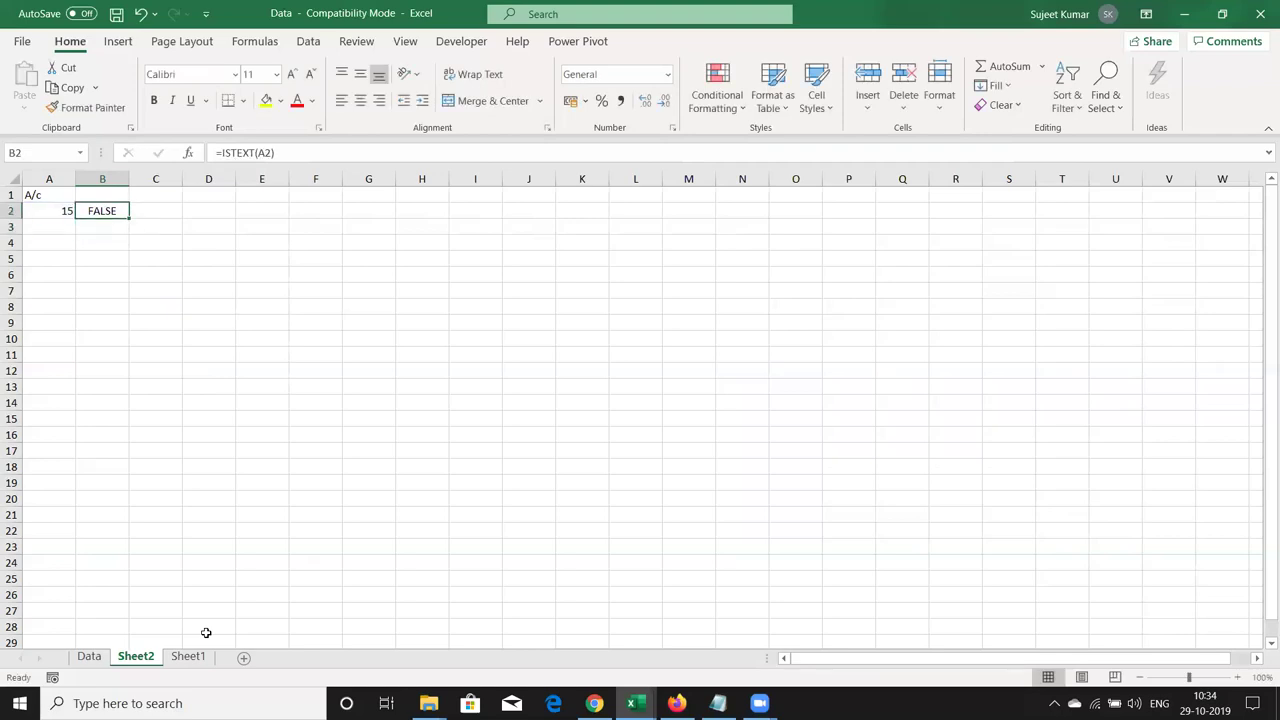
Replace A2 with the text fds so ISTEXT returns TRUE, then select column A
{"action": "key", "text": "Left"}
{"action": "type", "text": "fds"}
{"action": "key", "text": "Return"}
{"action": "key", "text": "Up"}
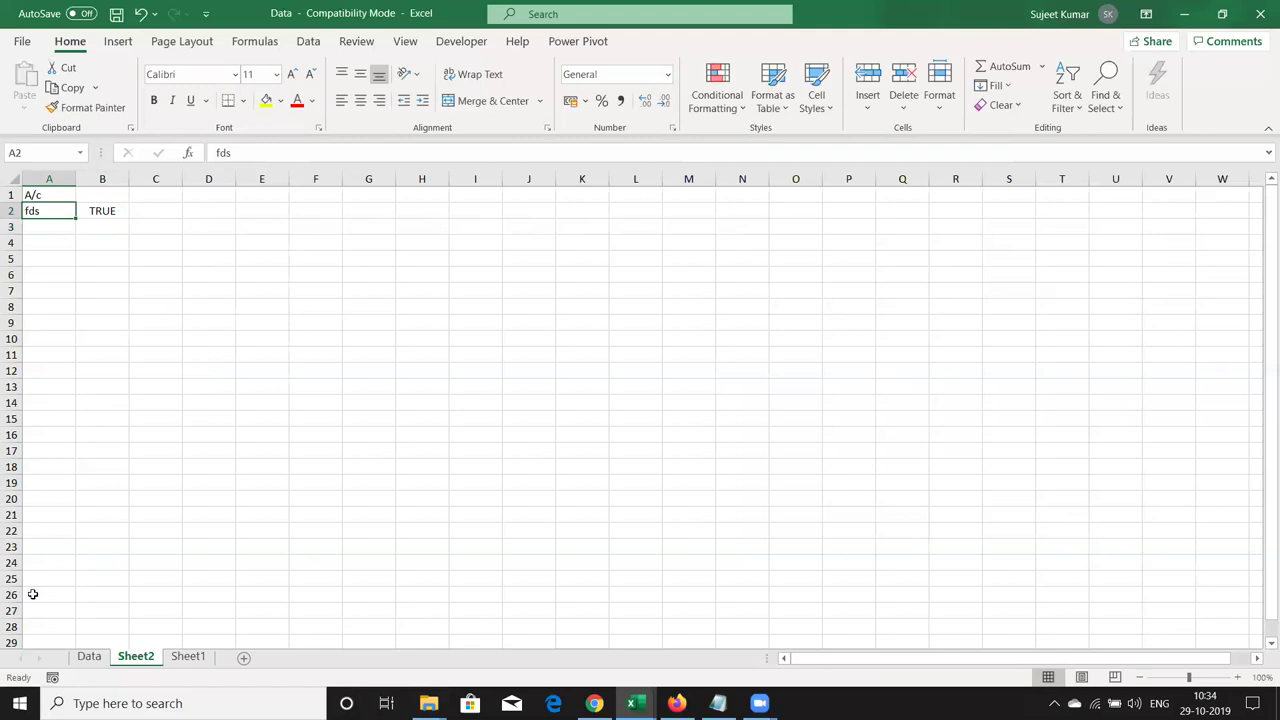
{"action": "left_click", "coordinate": [48, 179]}
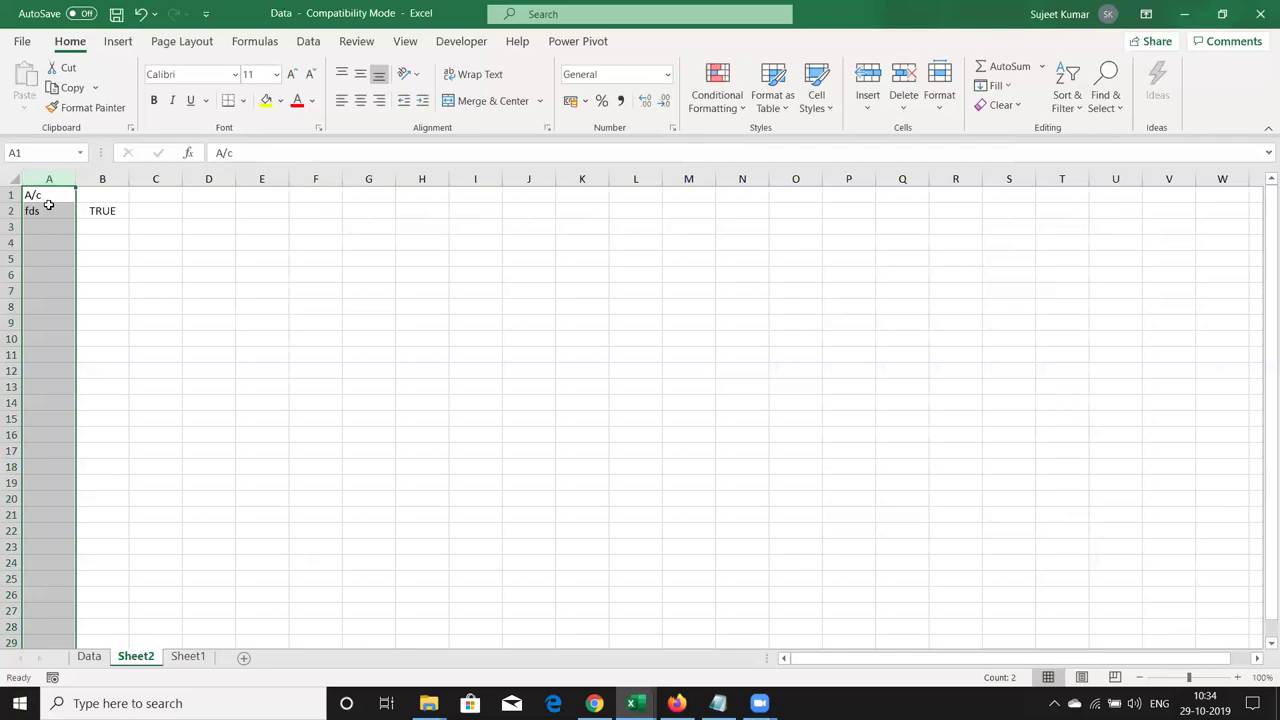
Create a formula-based rule for A2 using =istext($A2)
{"action": "left_click", "coordinate": [48, 205]}
{"action": "left_click", "coordinate": [716, 92]}
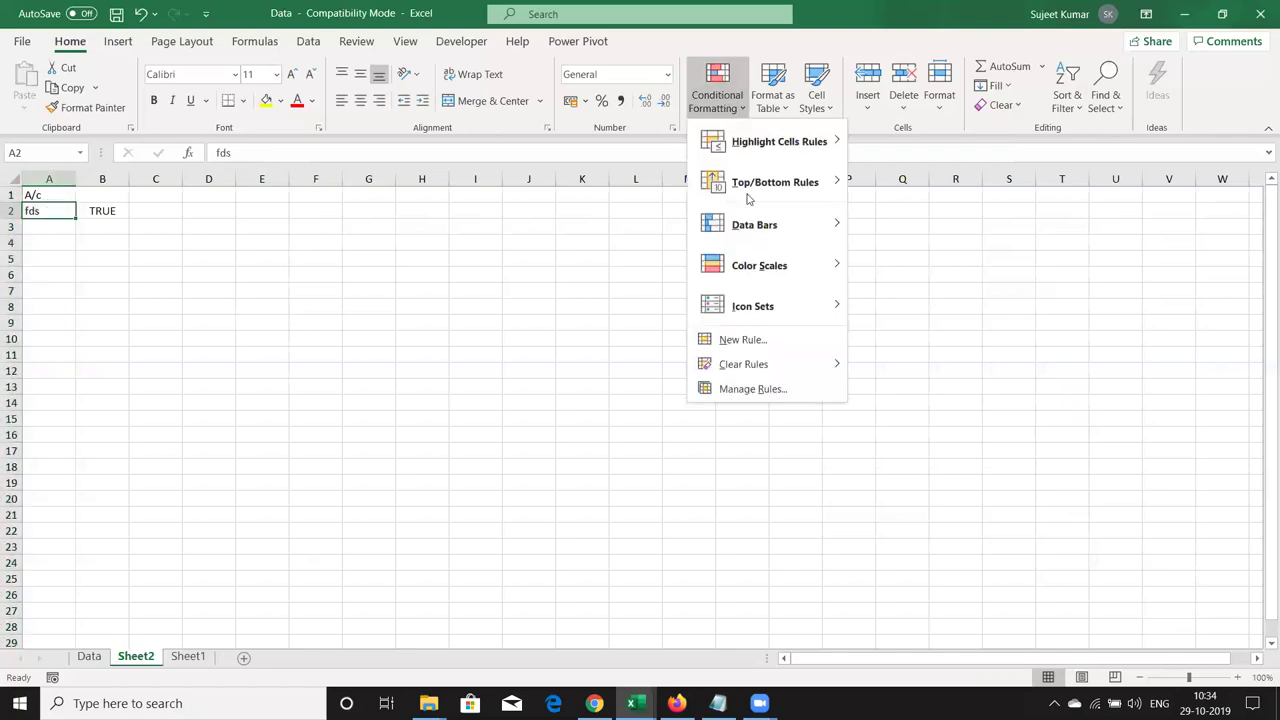
{"action": "left_click", "coordinate": [765, 341]}
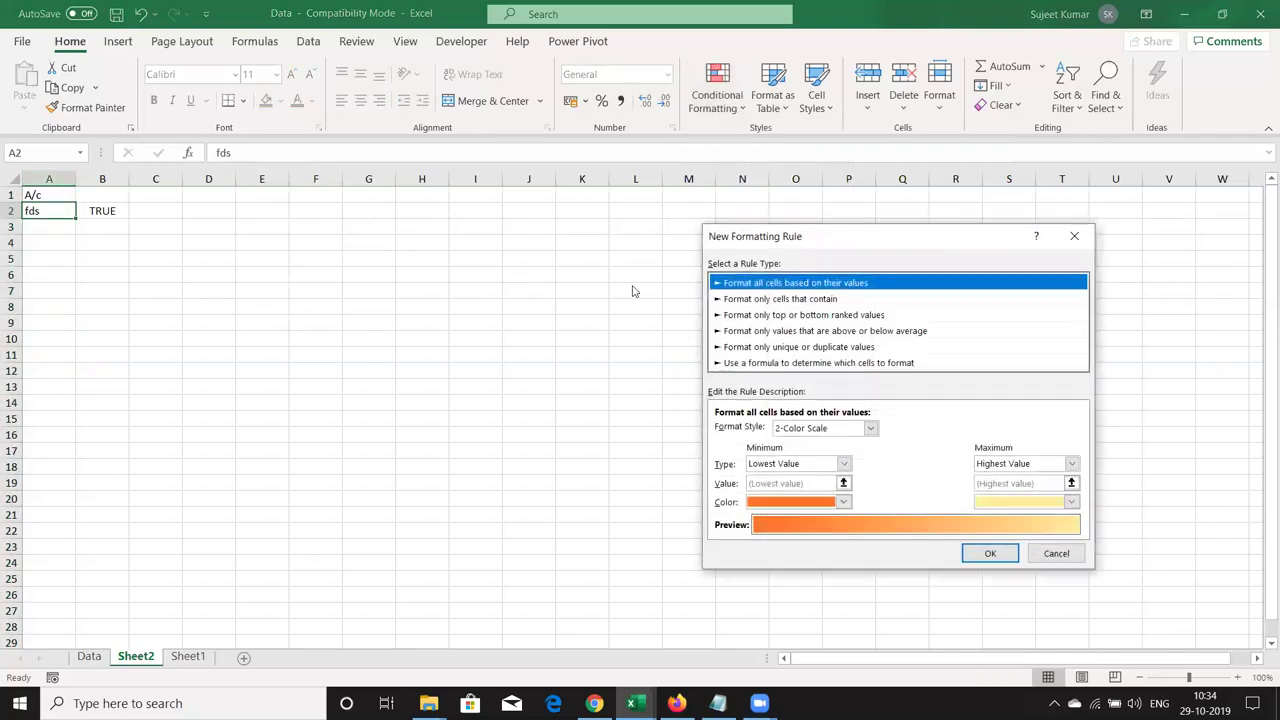
{"action": "left_click", "coordinate": [743, 363]}
{"action": "left_click", "coordinate": [748, 429]}
{"action": "type", "text": "="}
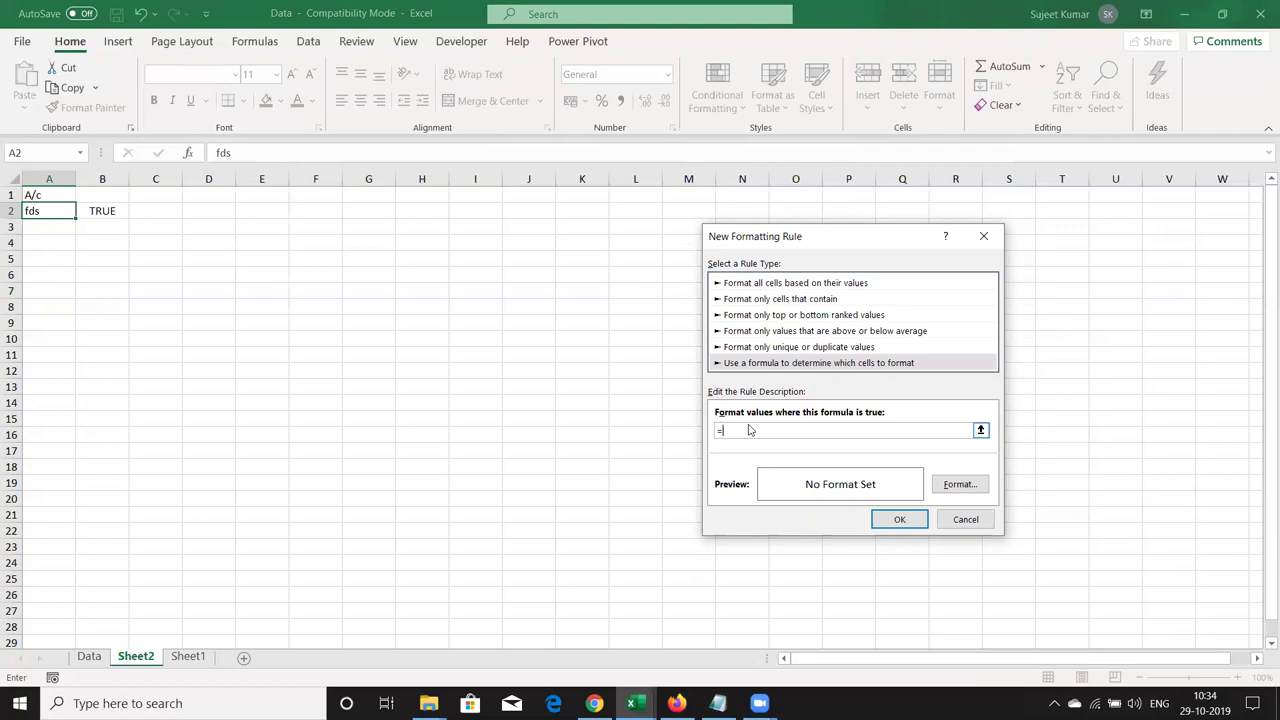
{"action": "type", "text": "istext"}
{"action": "type", "text": "("}
{"action": "left_click", "coordinate": [40, 210]}
{"action": "type", "text": ")"}
{"action": "left_click", "coordinate": [757, 430]}
{"action": "key", "text": "BackSpace"}
Set the rule's fill to green and apply it
{"action": "left_click", "coordinate": [958, 484]}
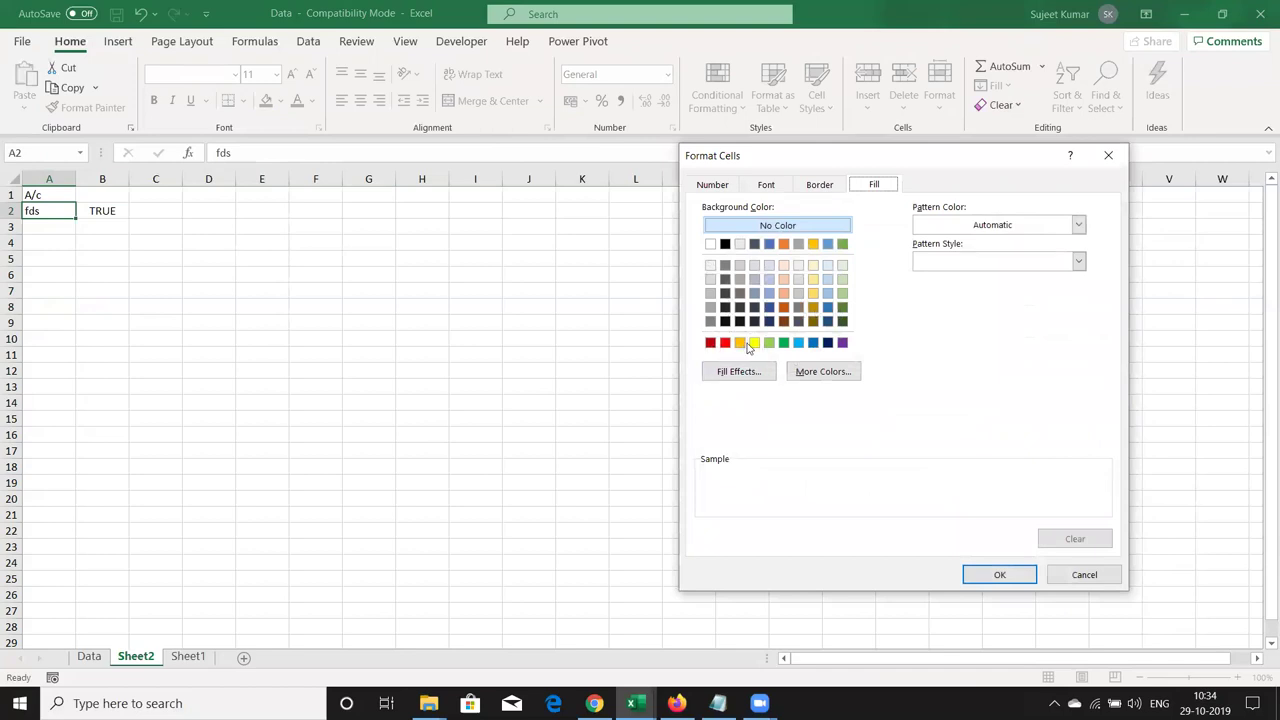
{"action": "left_click", "coordinate": [784, 343]}
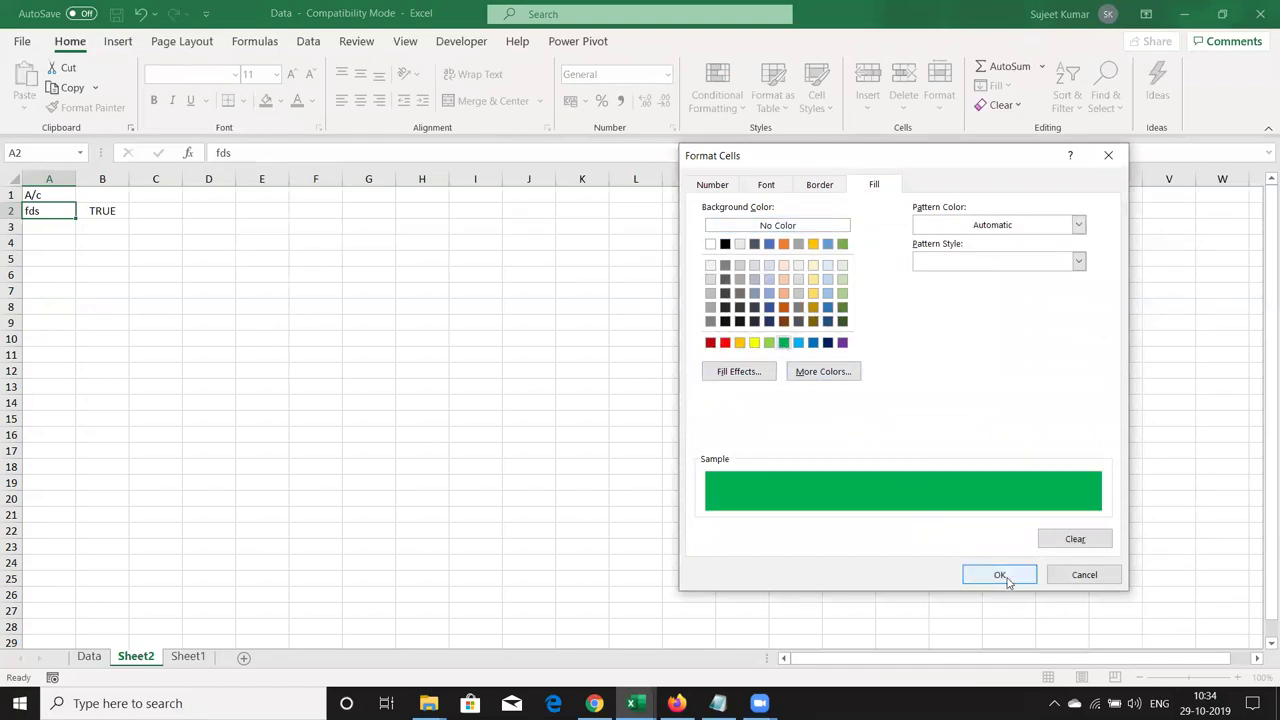
{"action": "left_click", "coordinate": [1003, 576]}
{"action": "left_click", "coordinate": [899, 517]}
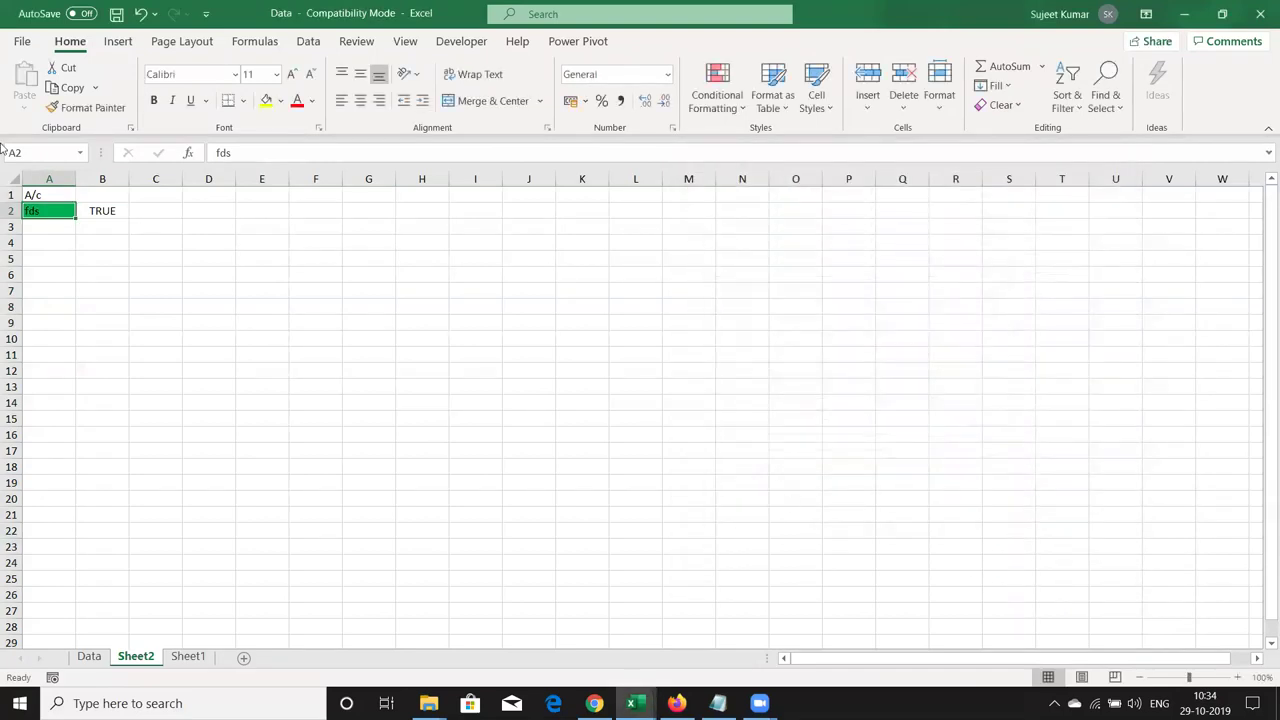
Paint A2's green text rule down column A, then enter 1245 in A7 and sdr in A8
{"action": "left_click", "coordinate": [87, 107]}
{"action": "left_click_drag", "start_coordinate": [57, 229], "coordinate": [36, 558]}
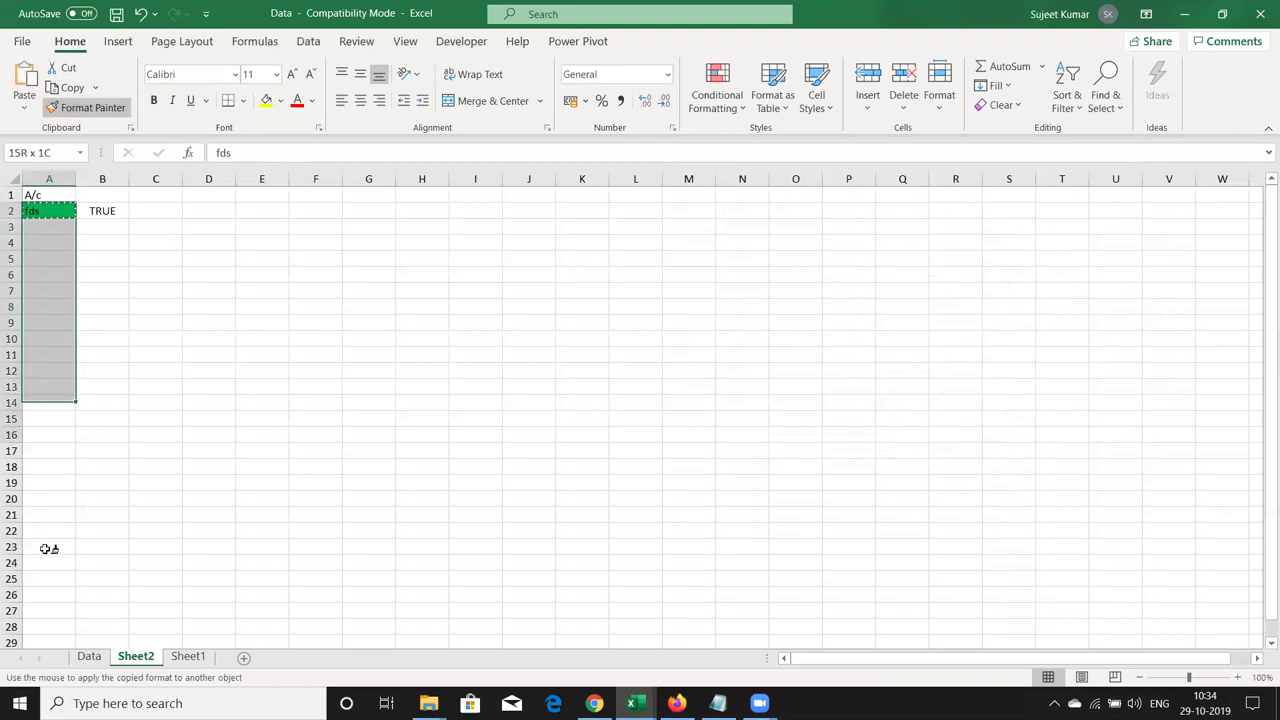
{"action": "left_click", "coordinate": [49, 290]}
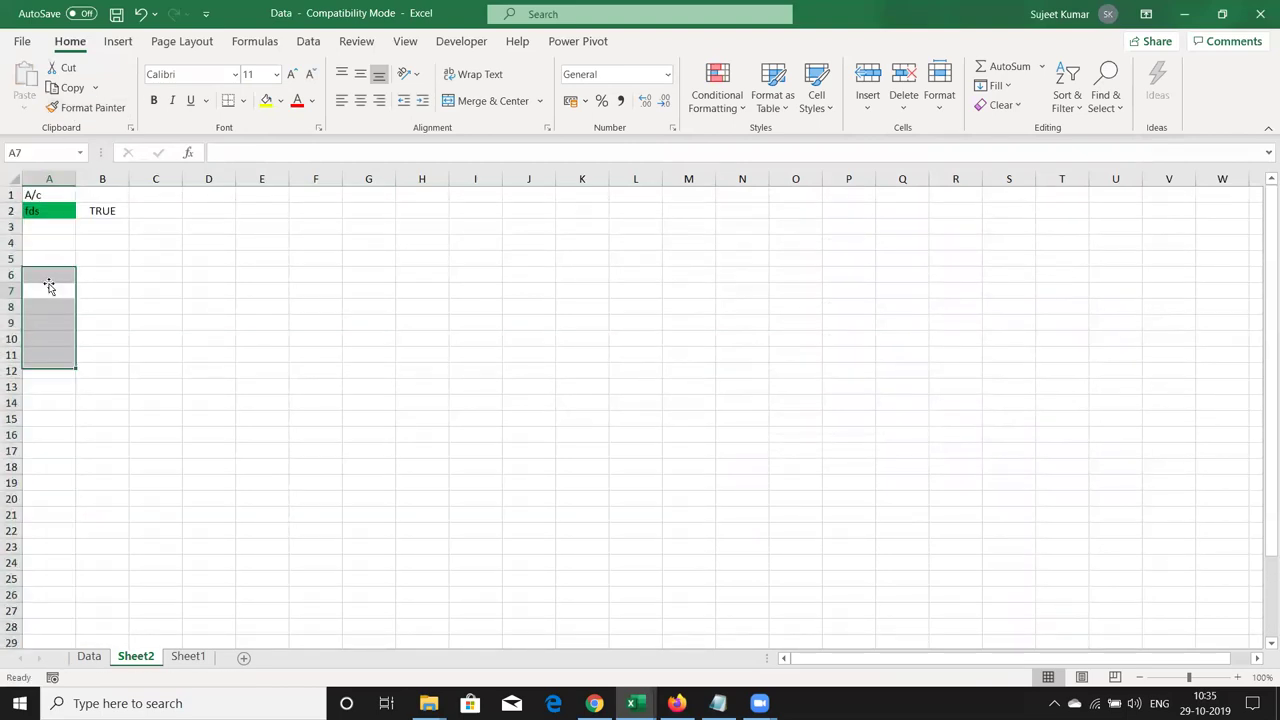
{"action": "type", "text": "1245"}
{"action": "key", "text": "Return"}
{"action": "type", "text": "sdr"}
{"action": "key", "text": "Return"}
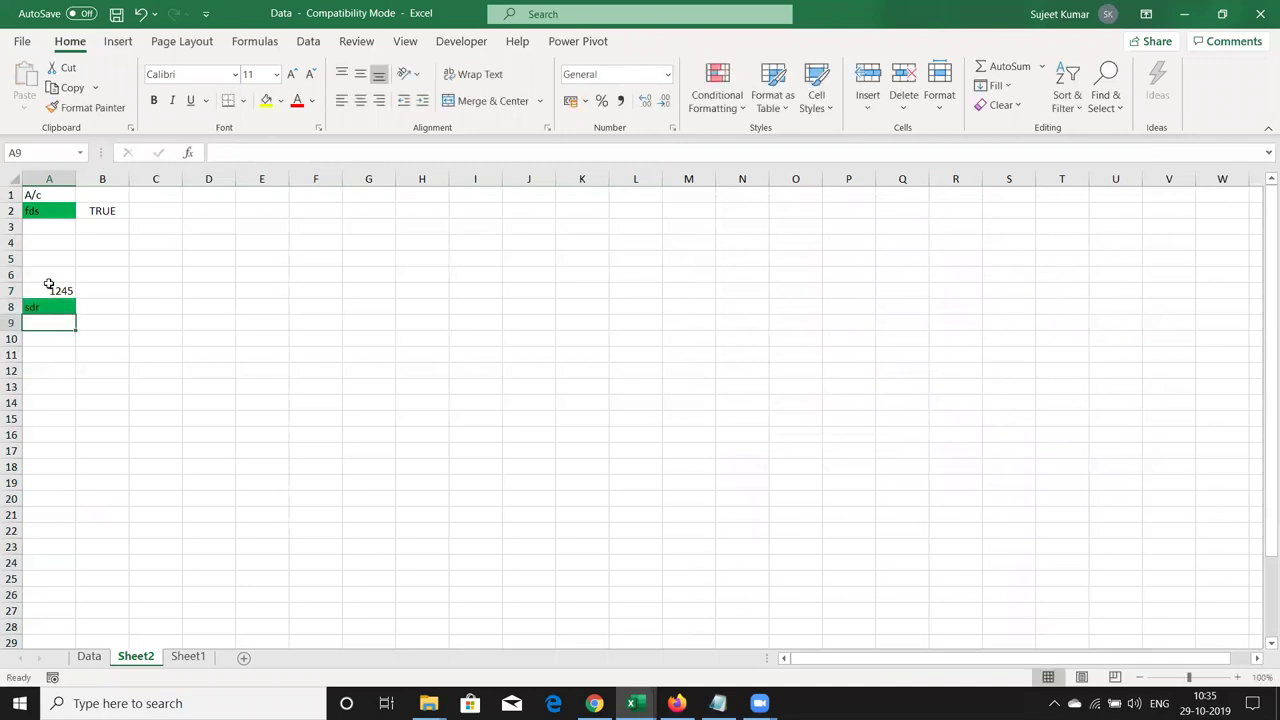
Enter 465 in A13 and return to the Data sheet
{"action": "left_click", "coordinate": [50, 391]}
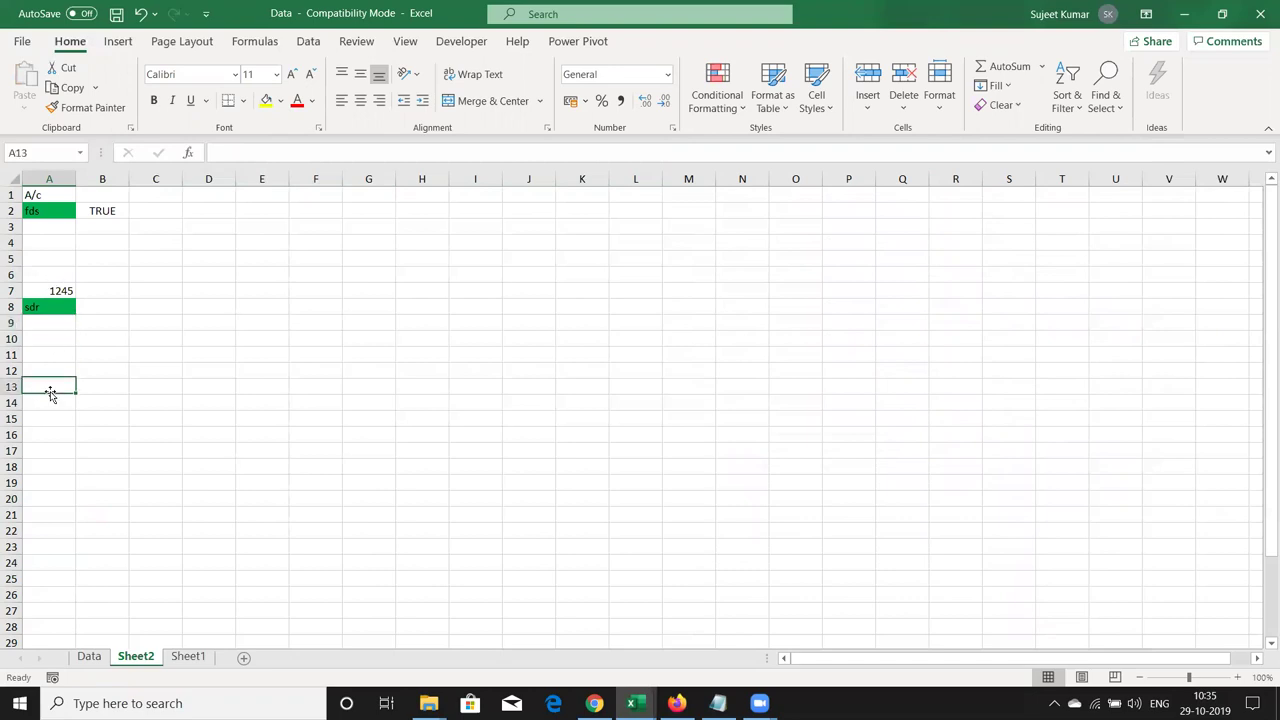
{"action": "type", "text": "465"}
{"action": "key", "text": "Return"}
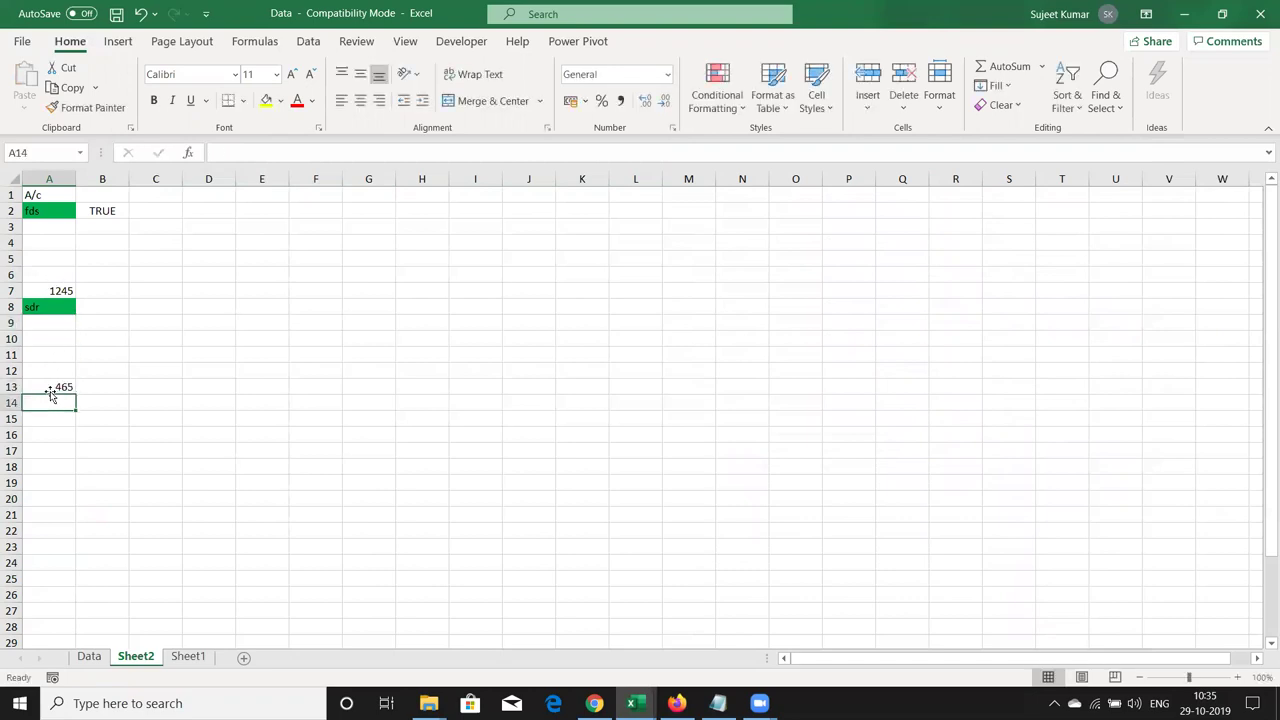
{"action": "left_click", "coordinate": [96, 657]}
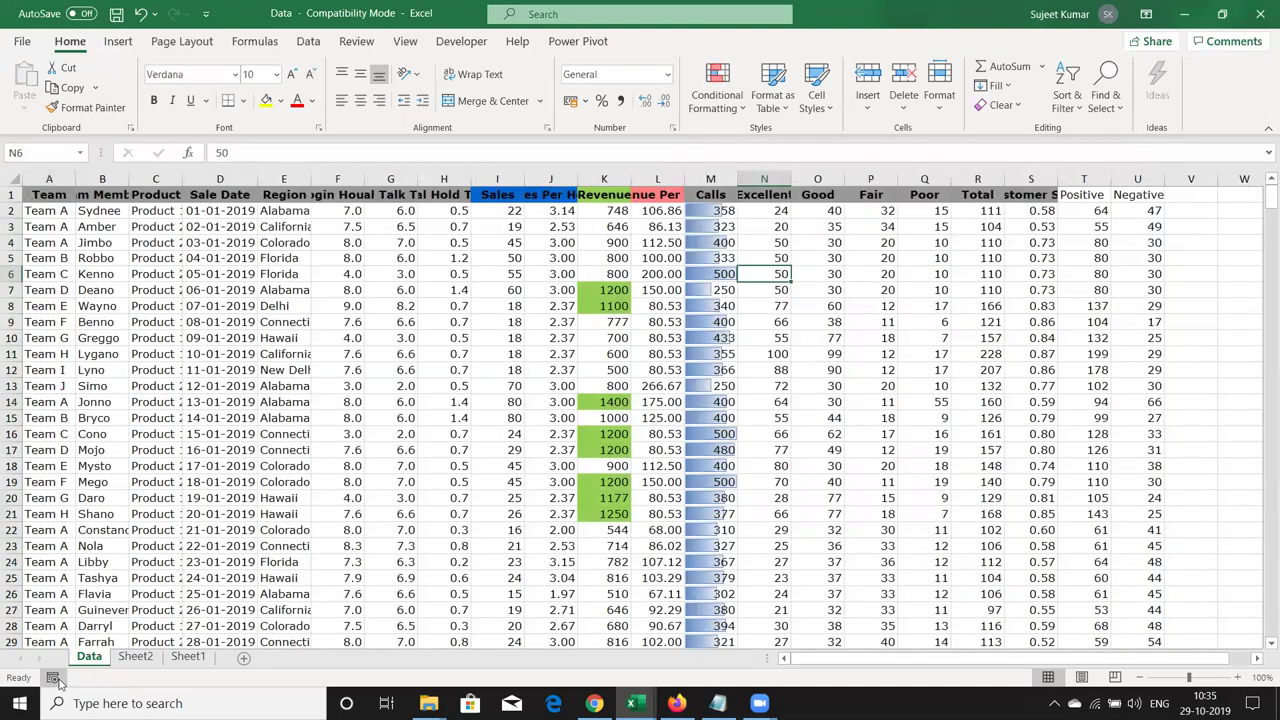
Look over the Data sheet's Region and value cells, then insert a new blank Sheet3
{"action": "left_click", "coordinate": [320, 415]}
{"action": "left_click", "coordinate": [305, 338]}
{"action": "left_click", "coordinate": [309, 290]}
{"action": "left_click", "coordinate": [307, 273]}
{"action": "left_click", "coordinate": [312, 258]}
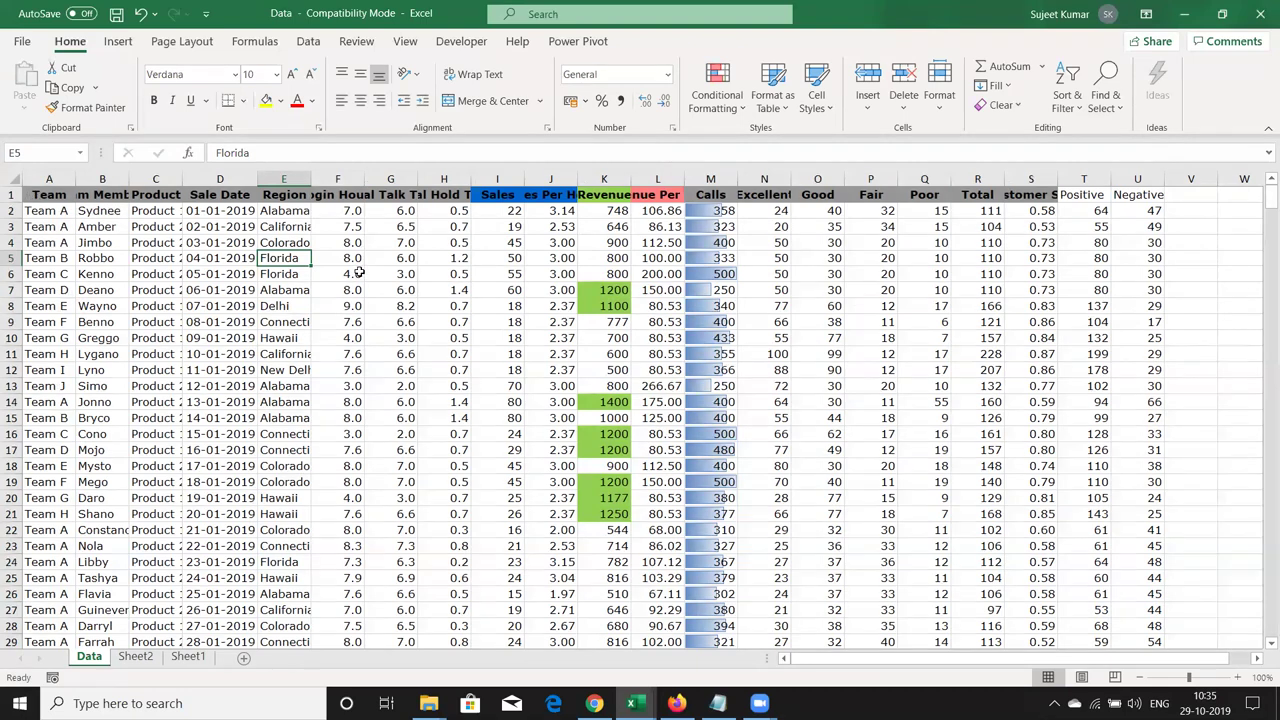
{"action": "left_click", "coordinate": [439, 262]}
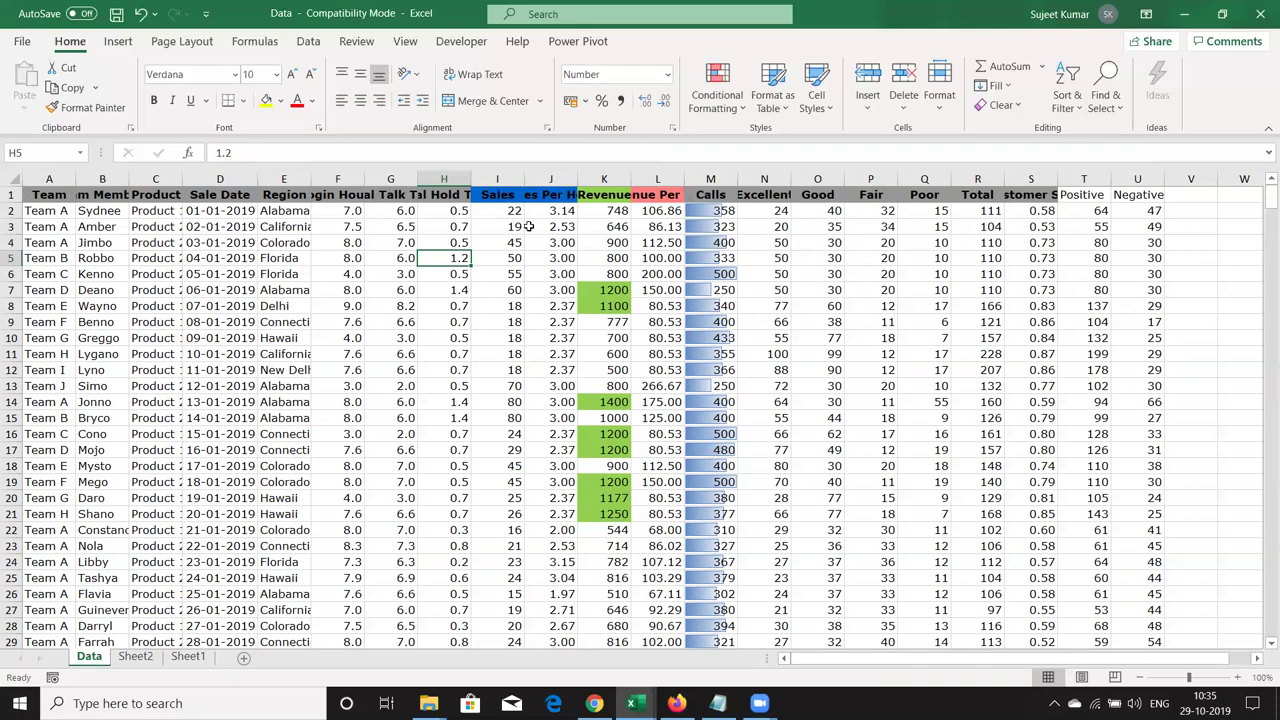
{"action": "left_click", "coordinate": [510, 225]}
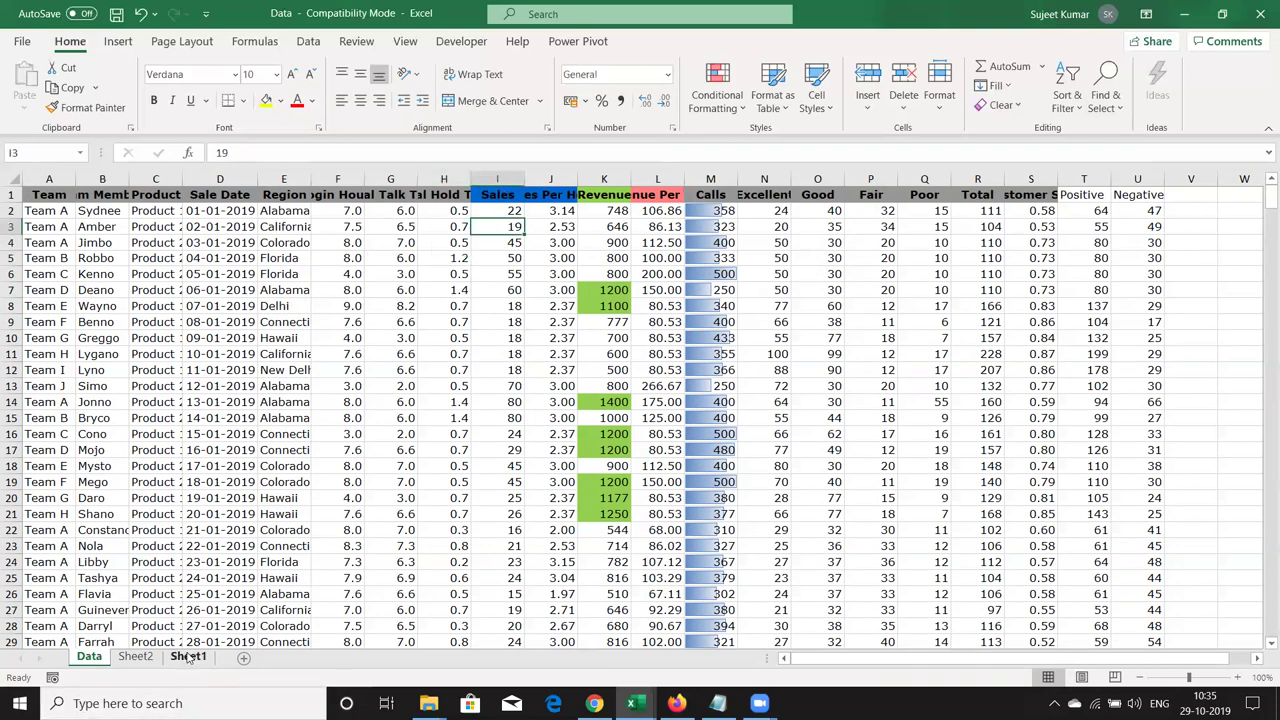
{"action": "left_click", "coordinate": [188, 658]}
{"action": "left_click", "coordinate": [243, 658]}
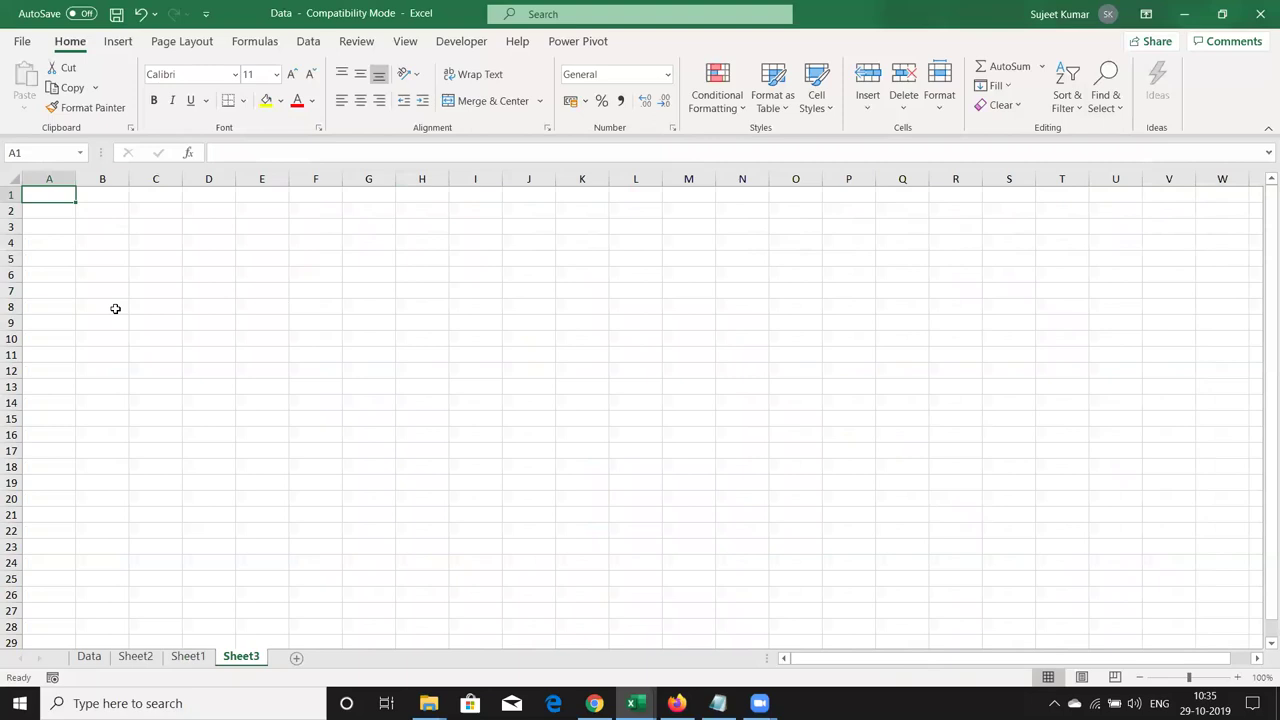
Enter =RANDBETWEEN(10,90) in cell A5
{"action": "left_click", "coordinate": [47, 265]}
{"action": "type", "text": "=ra"}
{"action": "key", "text": "Down"}
{"action": "key", "text": "Down"}
{"action": "key", "text": "Down"}
{"action": "key", "text": "Tab"}
{"action": "key", "text": "Escape"}
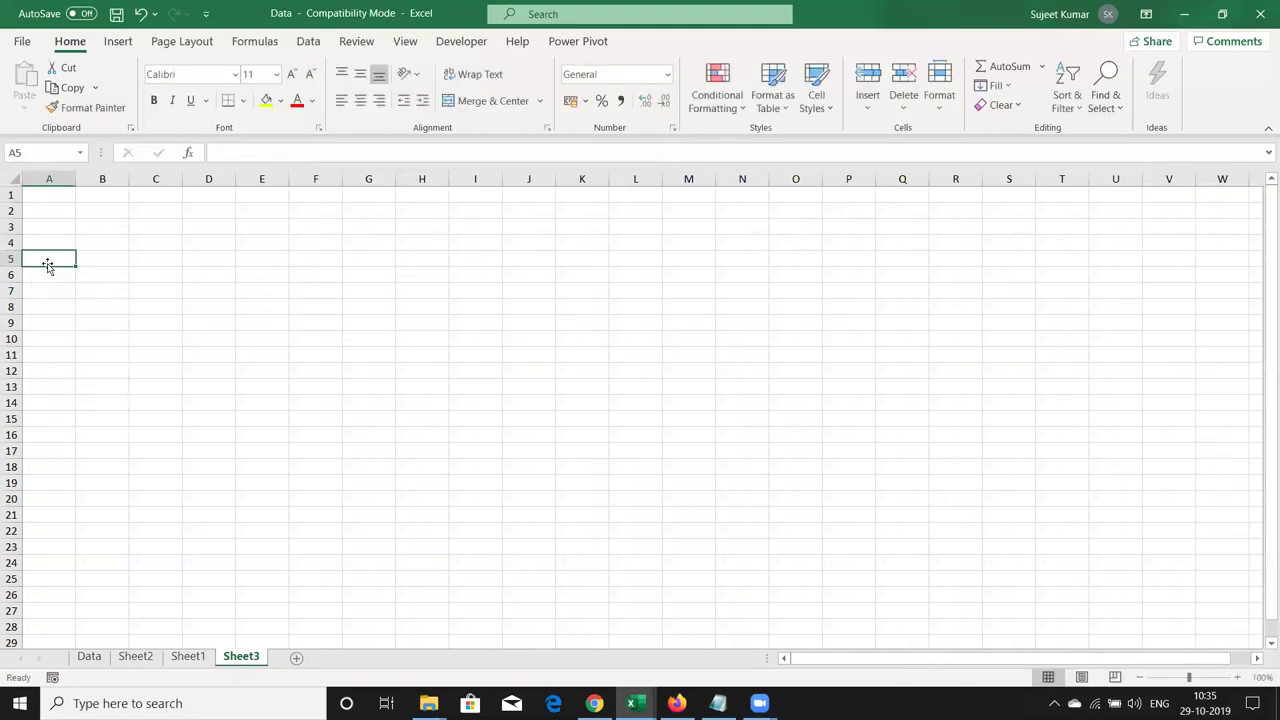
{"action": "type", "text": "=ra"}
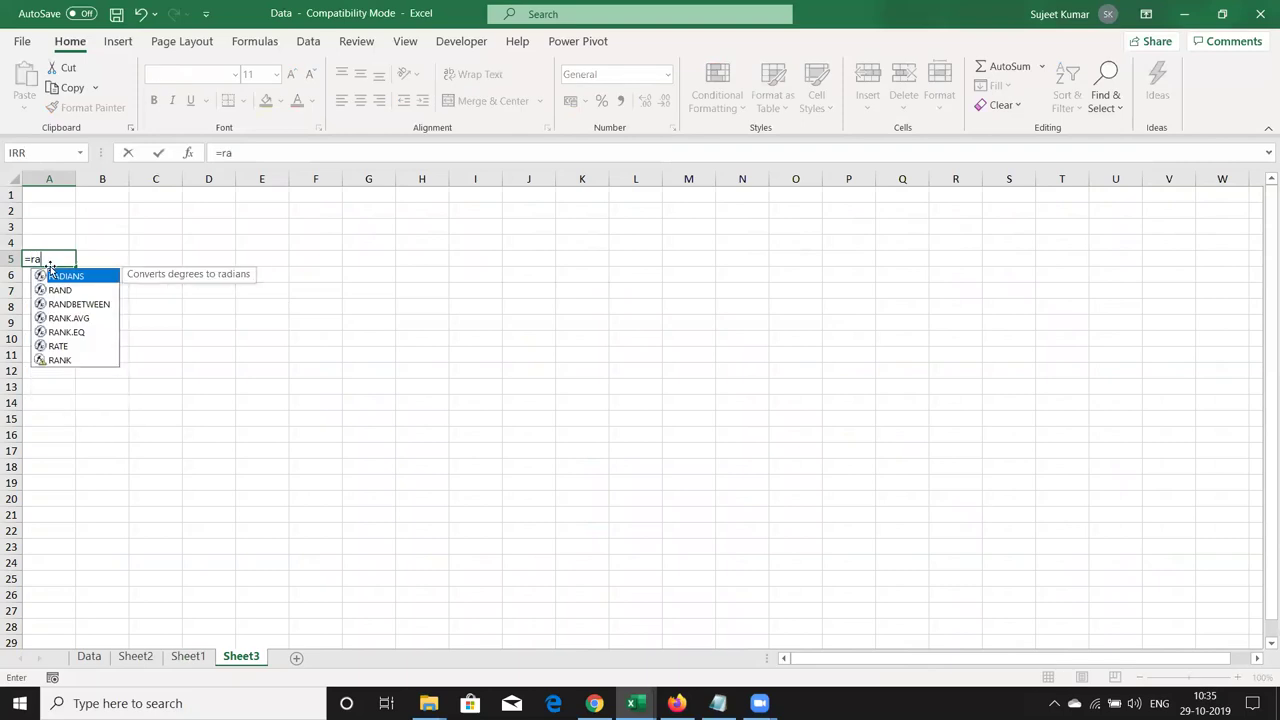
{"action": "key", "text": "Down"}
{"action": "key", "text": "Down"}
{"action": "key", "text": "Down"}
{"action": "key", "text": "Tab"}
{"action": "type", "text": "10,90"}
{"action": "key", "text": "Return"}
Fill the formula across A5:P25 and paste the grid back as fixed values
{"action": "key", "text": "Up"}
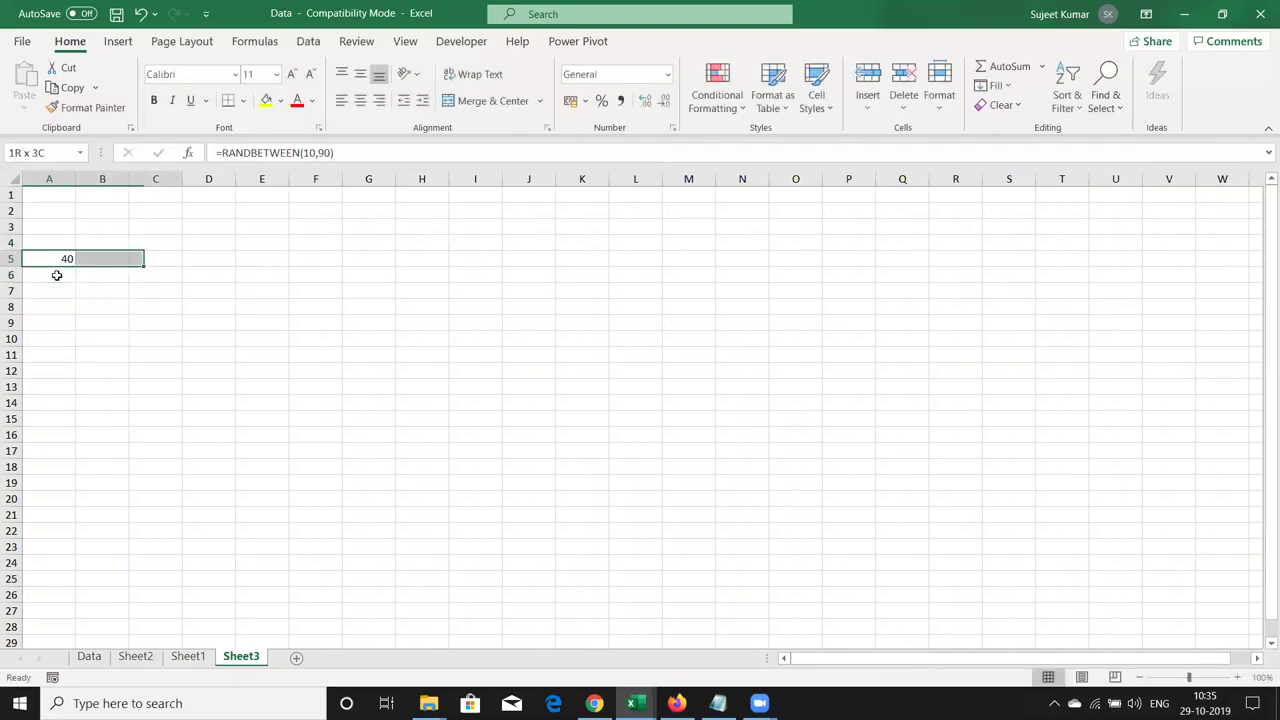
{"action": "key", "text": "shift+Right"}
{"action": "key", "text": "shift+Right"}
{"action": "key", "text": "shift+Right"}
{"action": "key", "text": "shift+Down"}
{"action": "key", "text": "shift+Down"}
{"action": "key", "text": "shift+Down"}
{"action": "key", "text": "shift+Down"}
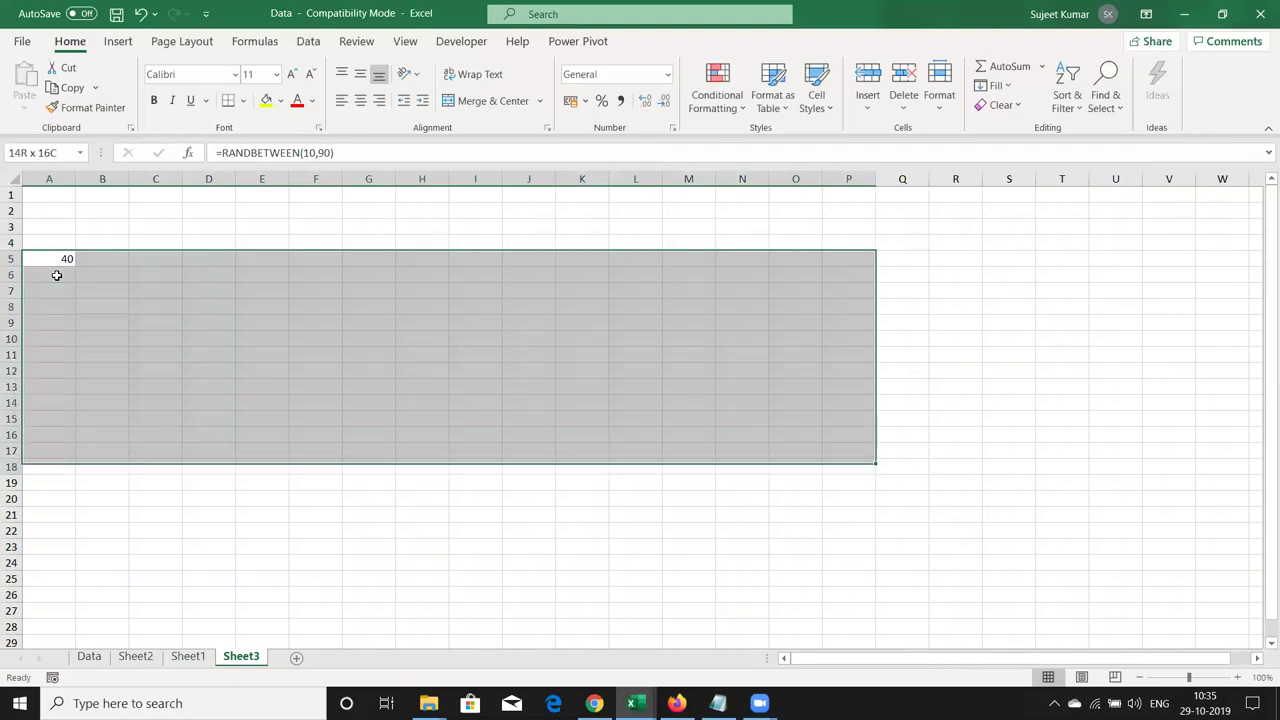
{"action": "key", "text": "shift+Down"}
{"action": "key", "text": "shift+Down"}
{"action": "key", "text": "shift+Down"}
{"action": "key", "text": "ctrl+r"}
{"action": "key", "text": "ctrl+d"}
{"action": "key", "text": "ctrl+c"}
{"action": "left_click", "coordinate": [24, 105]}
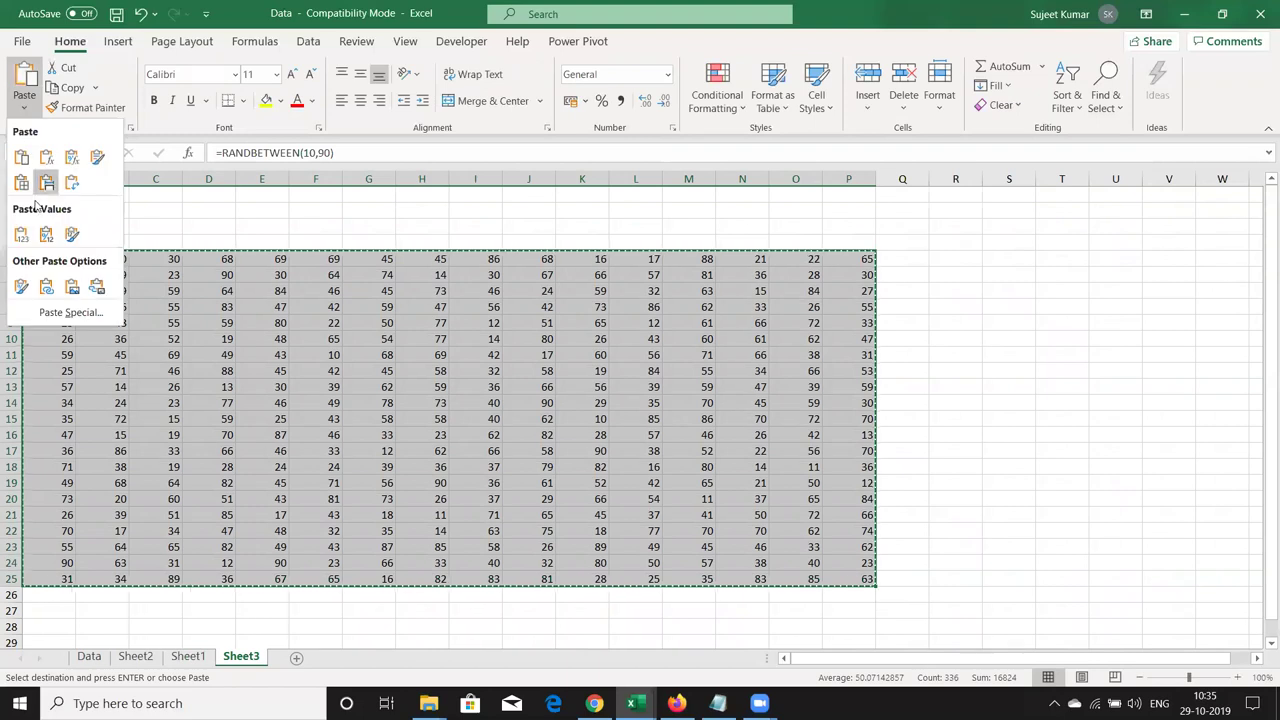
{"action": "left_click", "coordinate": [22, 235]}
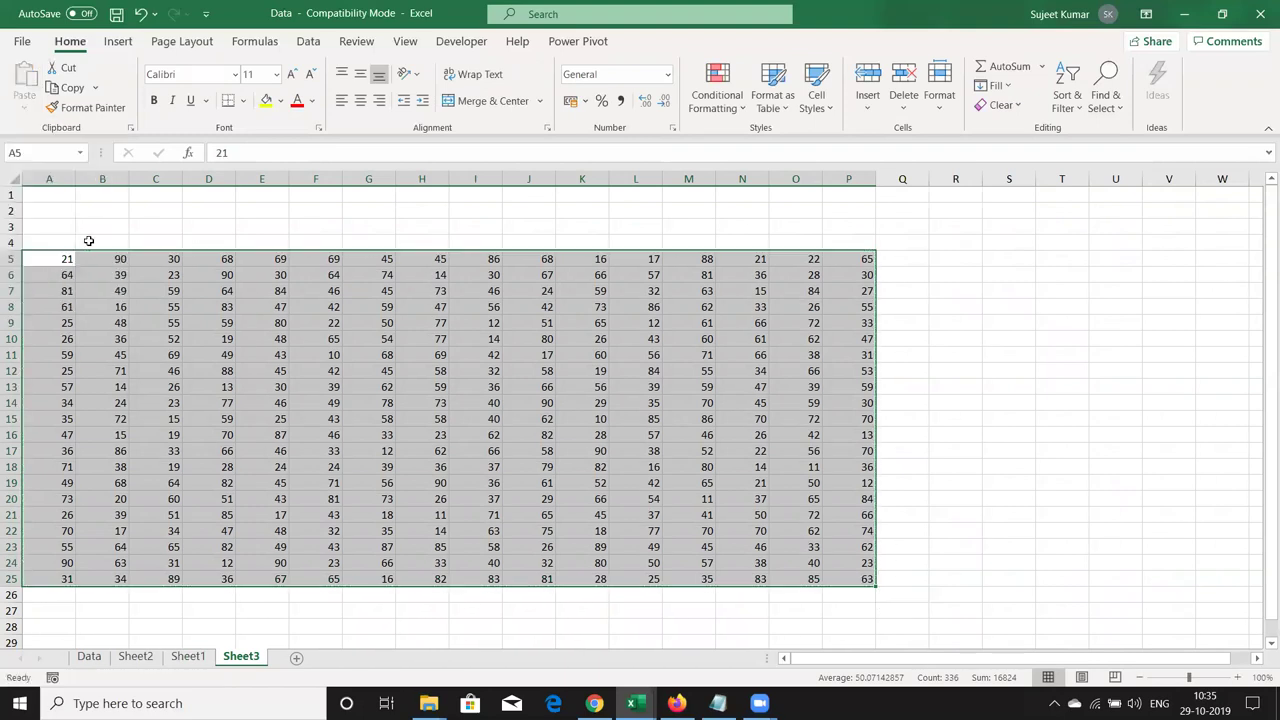
Type the label Search in A3 and the search value 90 in B3
{"action": "key", "text": "Up"}
{"action": "key", "text": "Up"}
{"action": "type", "text": "Search"}
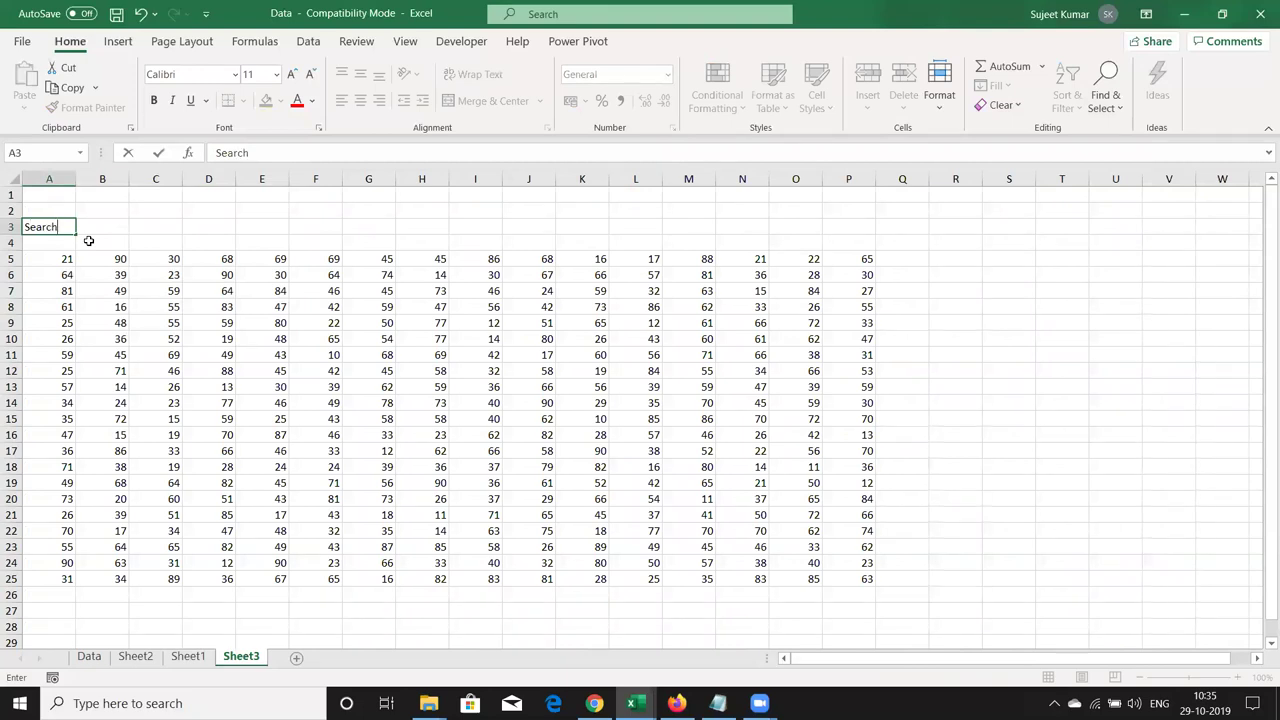
{"action": "key", "text": "Tab"}
{"action": "type", "text": "="}
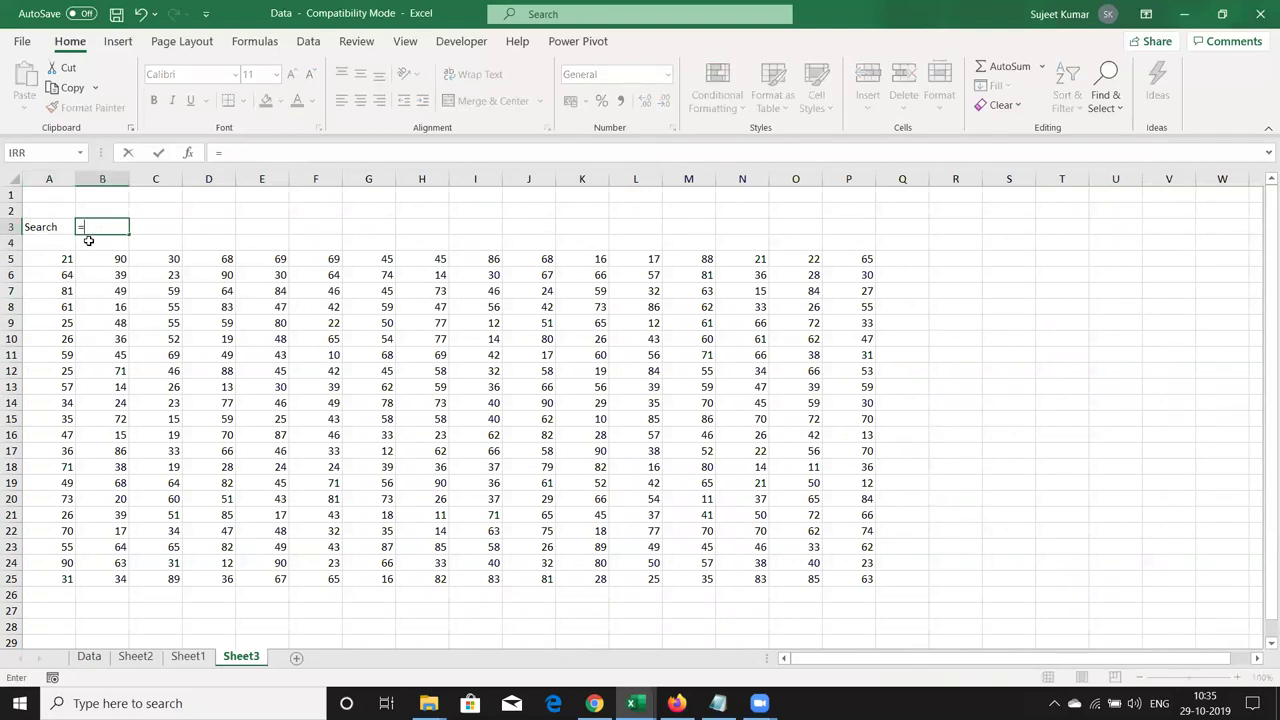
{"action": "key", "text": "BackSpace"}
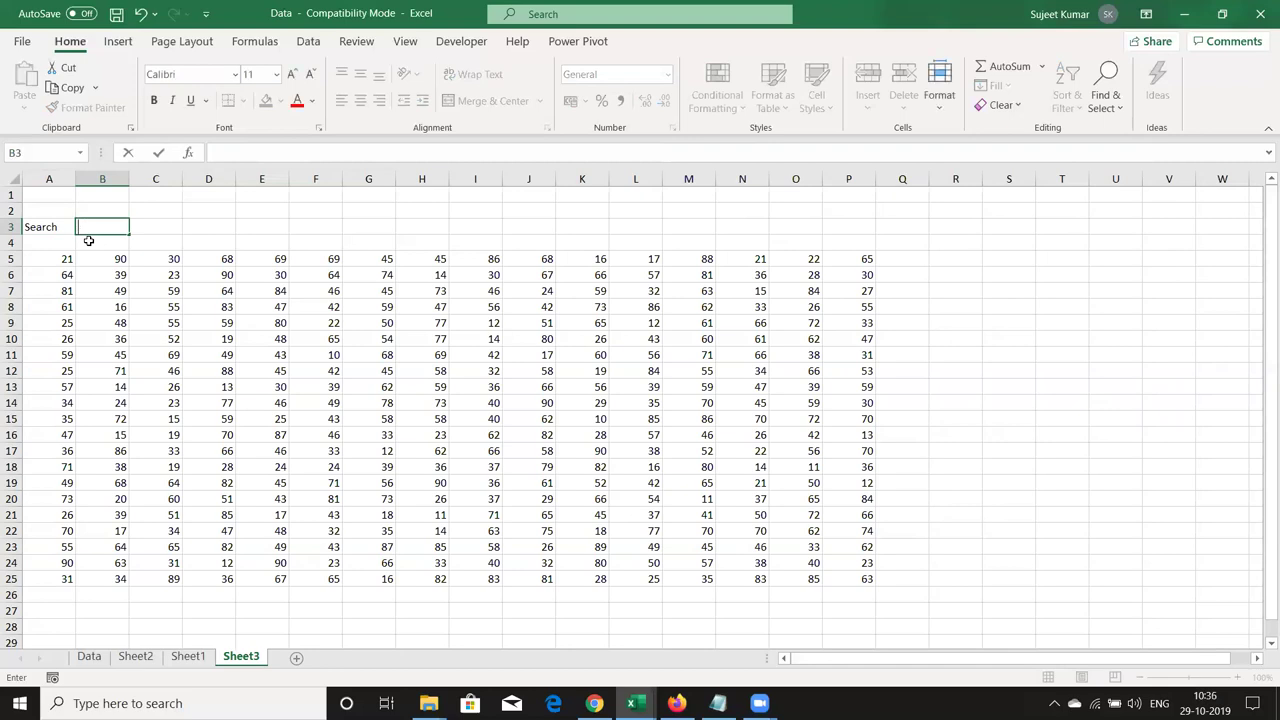
{"action": "type", "text": "90"}
{"action": "key", "text": "Return"}
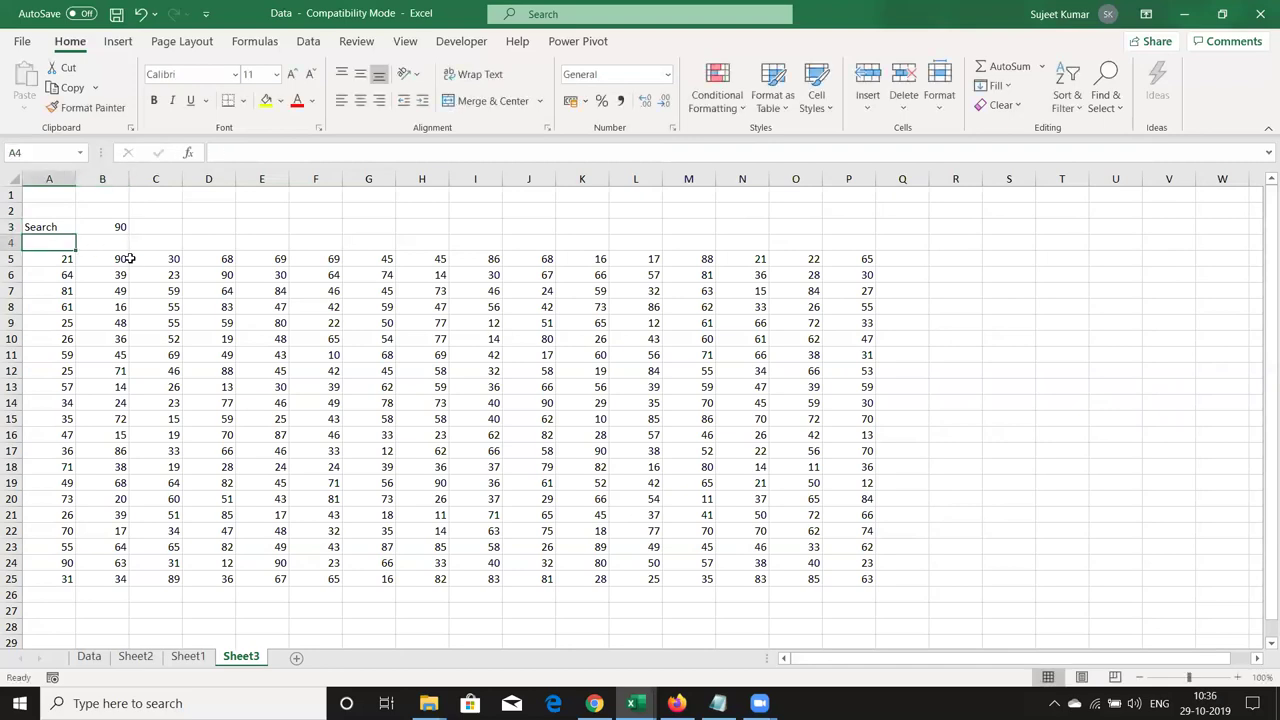
Select the number grid A5:P25
{"action": "left_click", "coordinate": [135, 259]}
{"action": "key", "text": "ctrl+Left"}
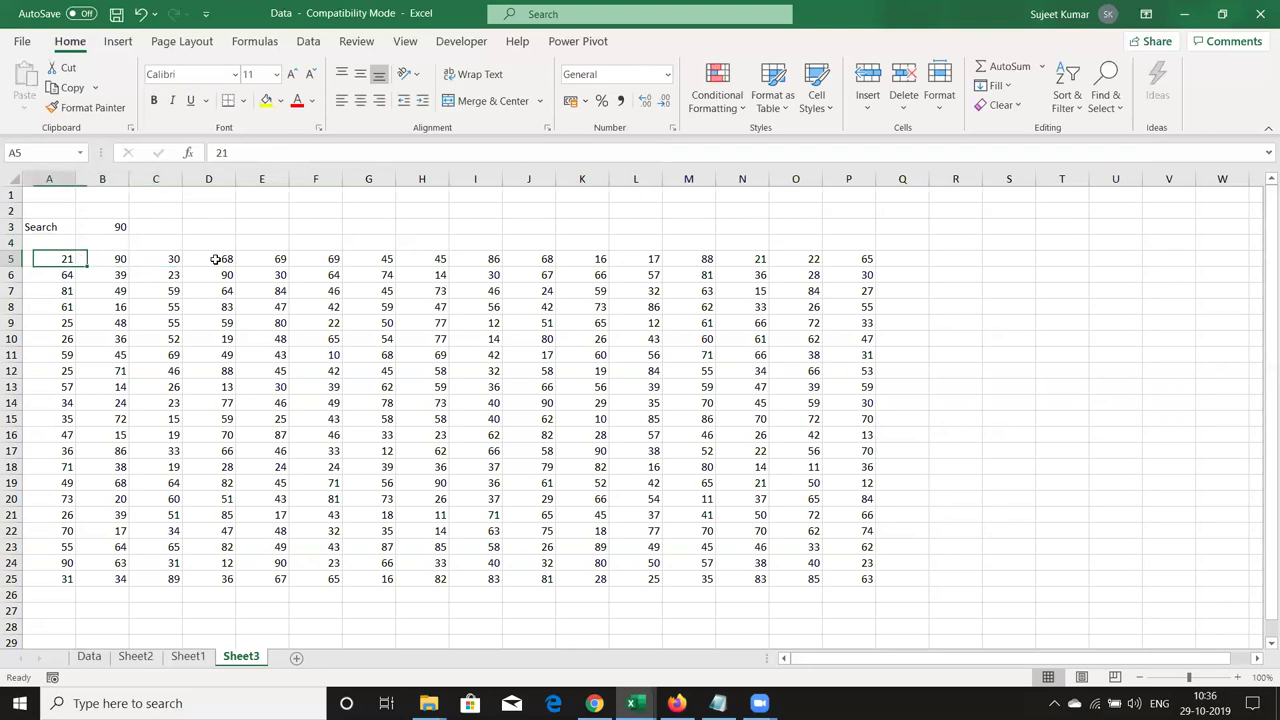
{"action": "key", "text": "ctrl+shift+Right"}
{"action": "key", "text": "ctrl+shift+Down"}
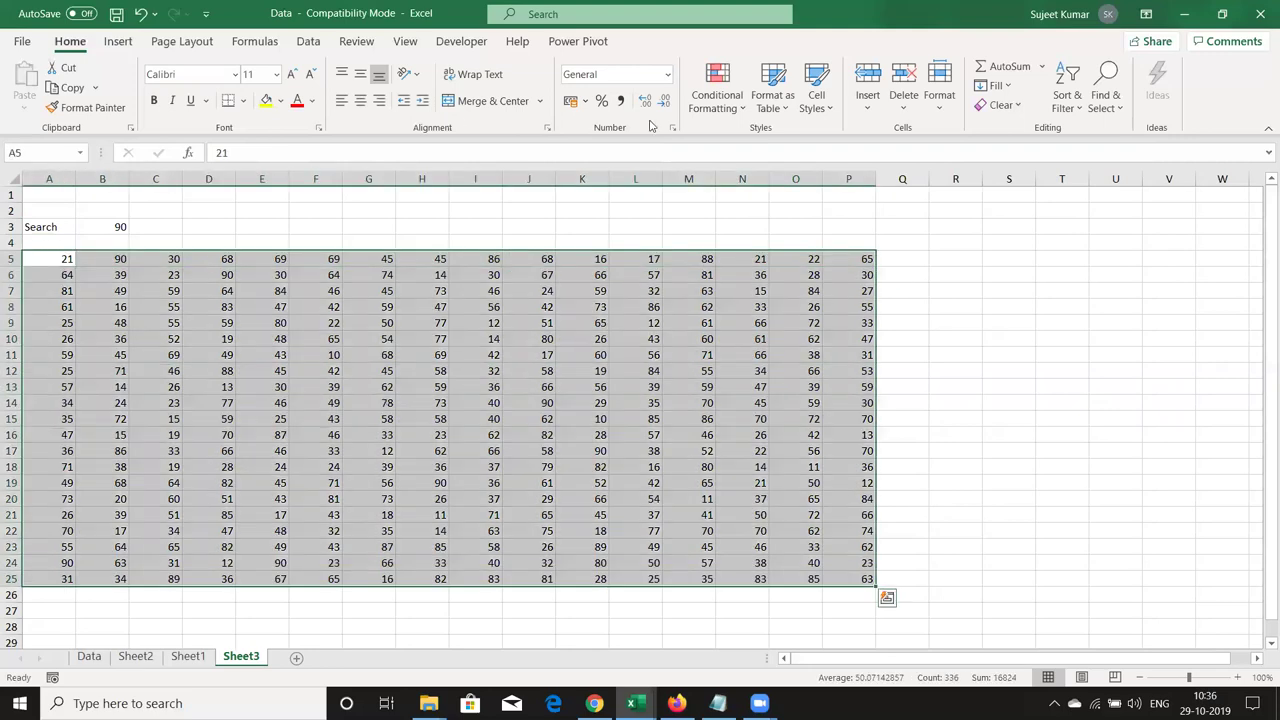
Add an Equal To highlight rule on A5:P25 comparing against =$B$3, with light red fill and dark red text
{"action": "left_click", "coordinate": [717, 100]}
{"action": "mouse_move", "coordinate": [767, 148]}
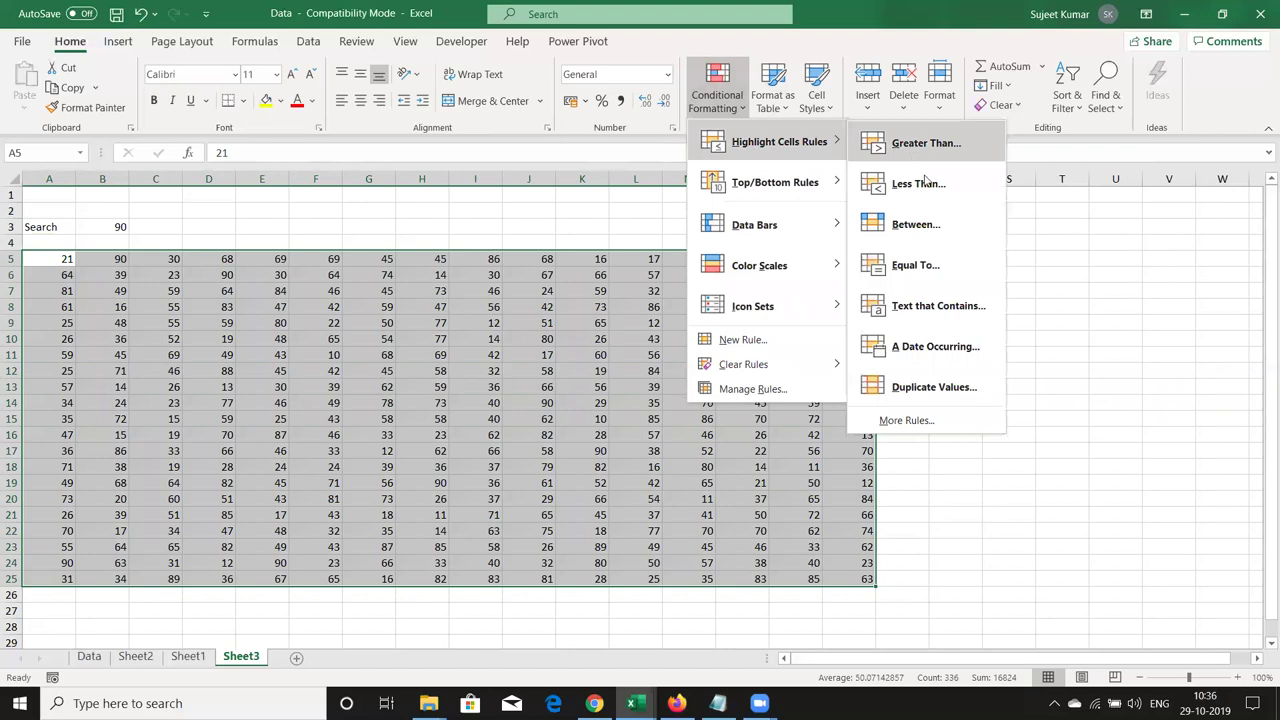
{"action": "left_click", "coordinate": [952, 270]}
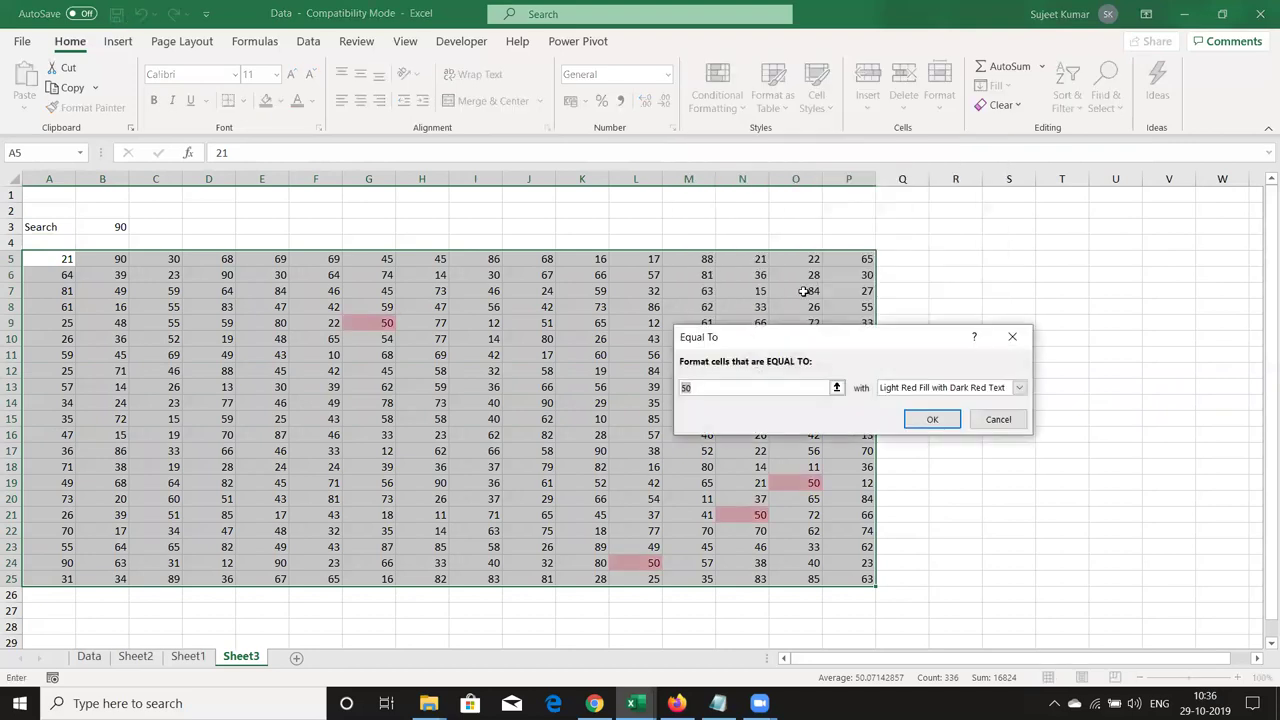
{"action": "type", "text": "90"}
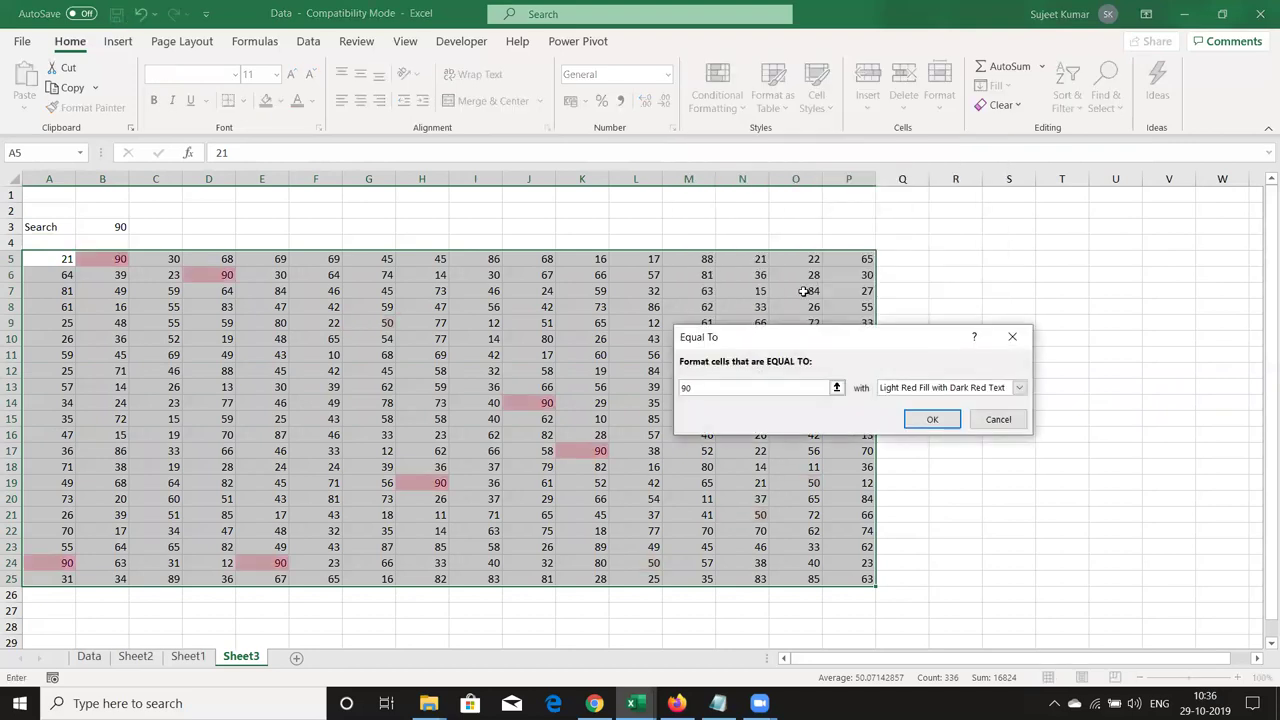
{"action": "key", "text": "BackSpace"}
{"action": "key", "text": "BackSpace"}
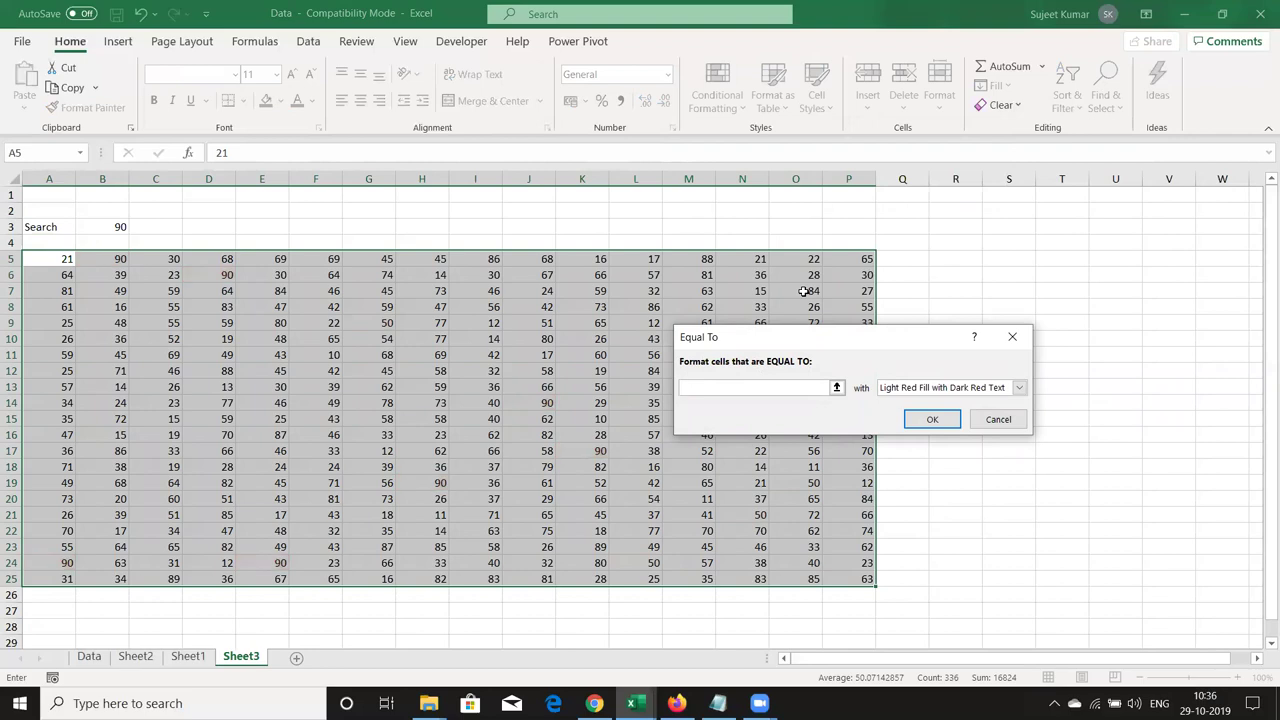
{"action": "type", "text": "="}
{"action": "left_click", "coordinate": [117, 224]}
{"action": "key", "text": "Return"}
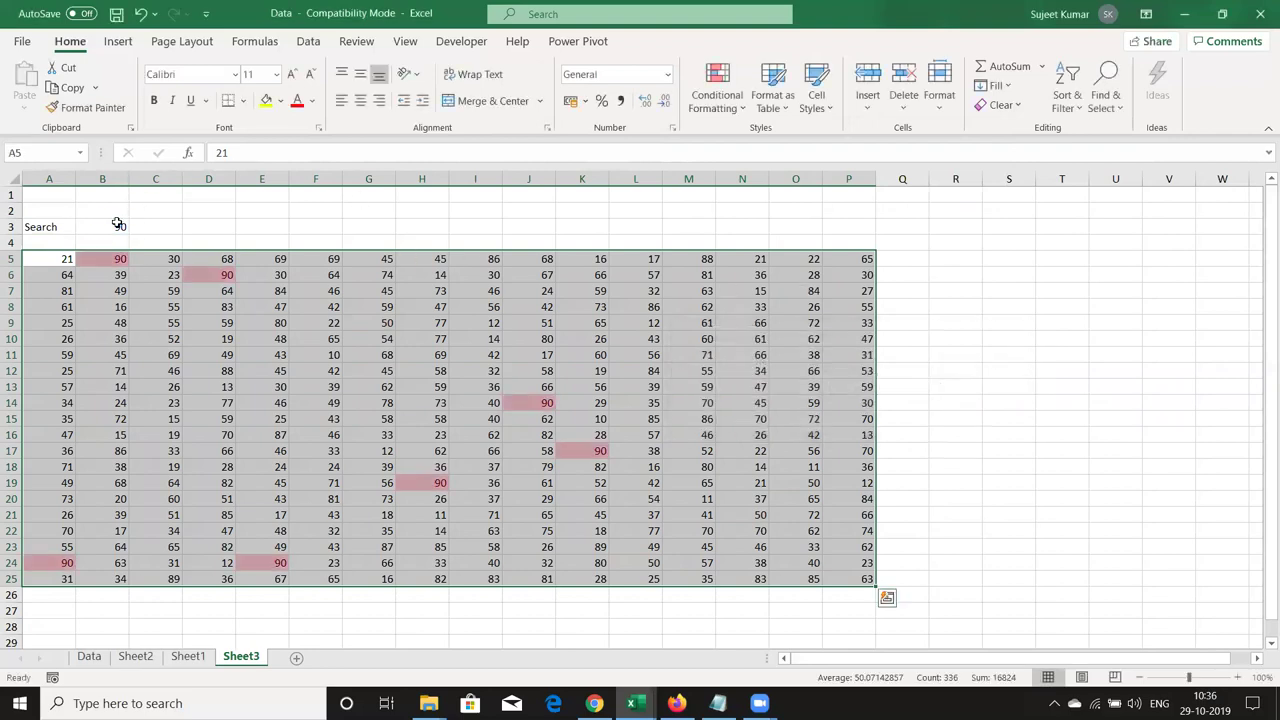
Try search values 80, 70, 75 and 85 in B3
{"action": "left_click", "coordinate": [117, 224]}
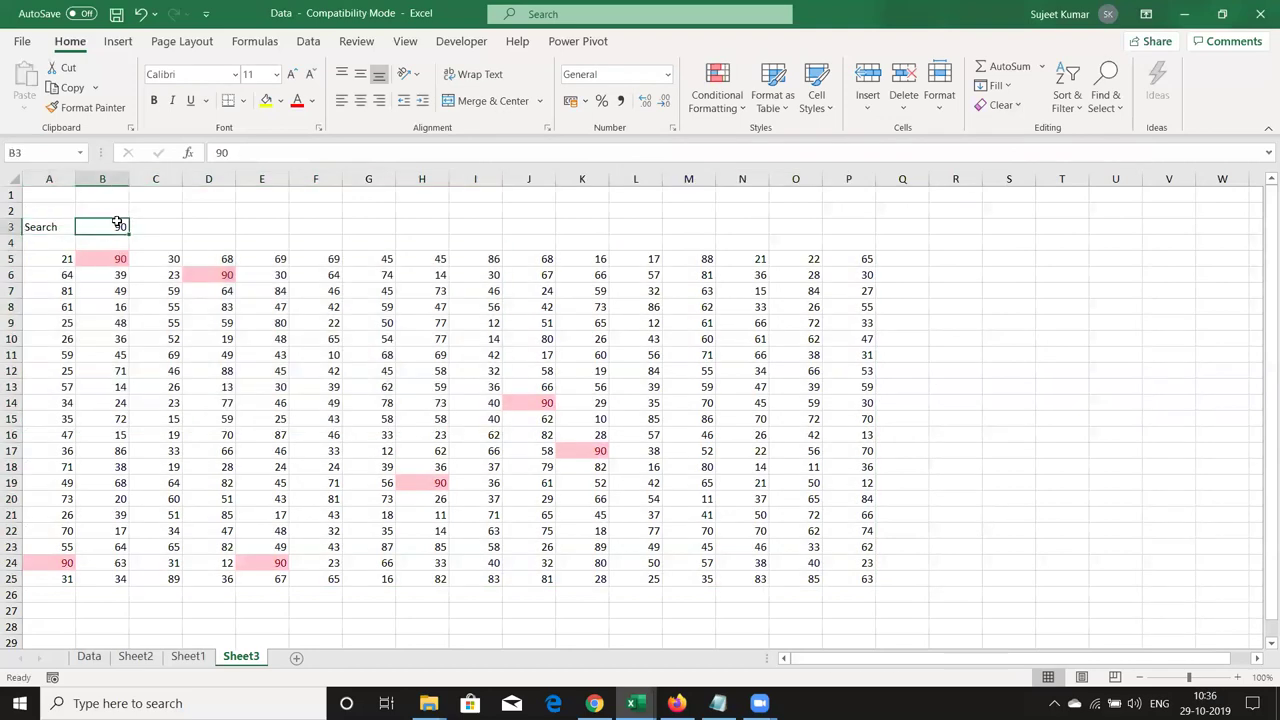
{"action": "type", "text": "80"}
{"action": "key", "text": "Return"}
{"action": "left_click", "coordinate": [117, 224]}
{"action": "type", "text": "70"}
{"action": "key", "text": "Return"}
{"action": "left_click", "coordinate": [118, 224]}
{"action": "type", "text": "75"}
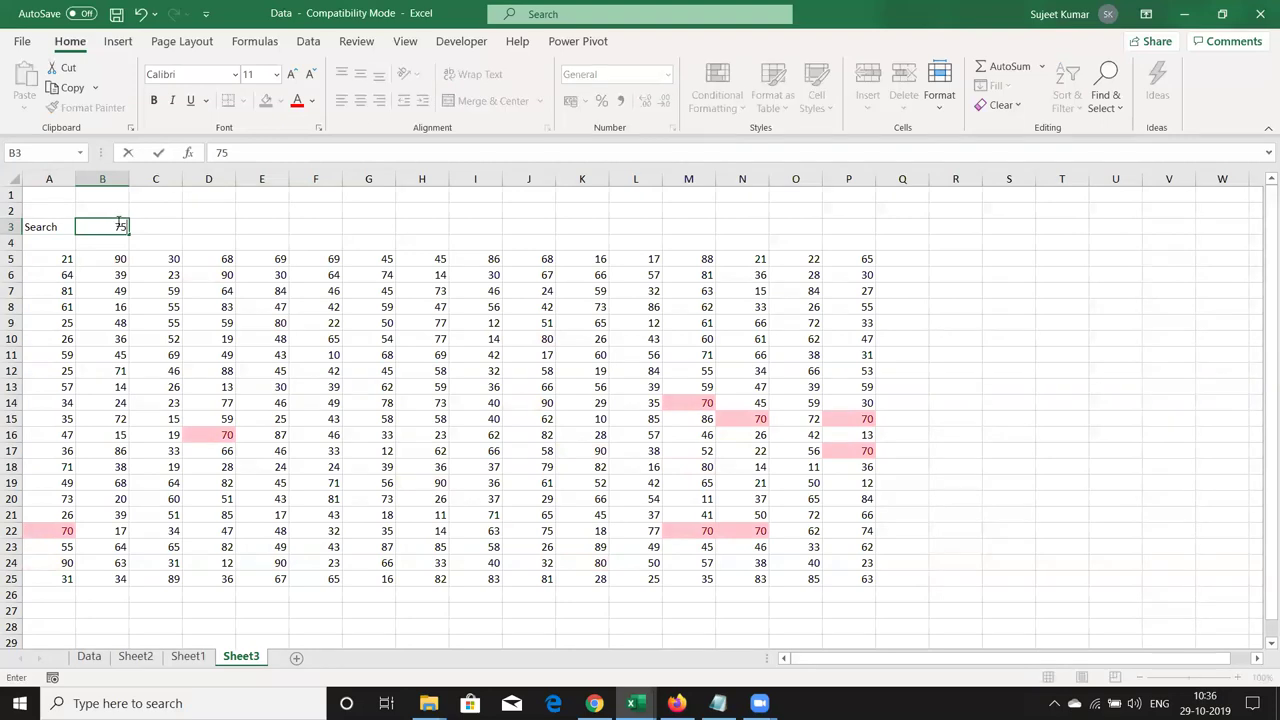
{"action": "key", "text": "Return"}
{"action": "left_click", "coordinate": [118, 224]}
{"action": "type", "text": "85"}
{"action": "key", "text": "Return"}
Change B3 to 10, then 15, and show the desktop
{"action": "left_click", "coordinate": [118, 224]}
{"action": "type", "text": "10"}
{"action": "key", "text": "Return"}
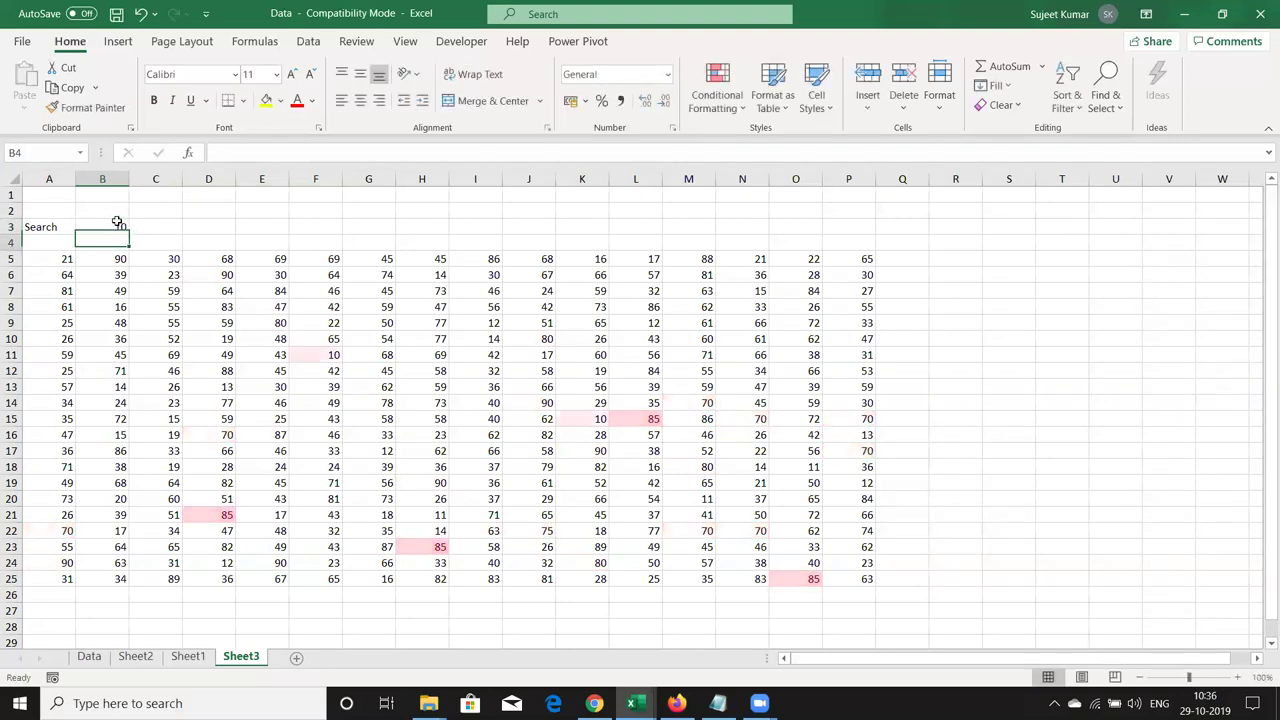
{"action": "left_click", "coordinate": [118, 224]}
{"action": "type", "text": "15"}
{"action": "key", "text": "Return"}
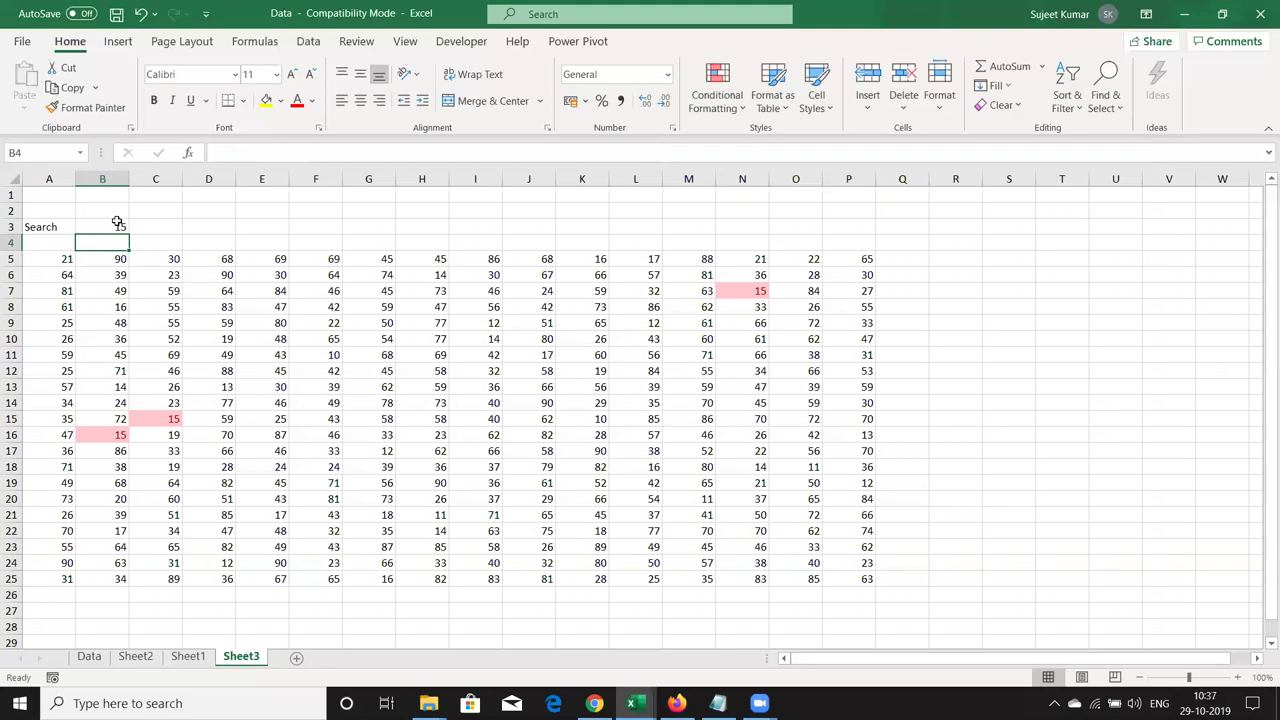
{"action": "key", "text": "super+d"}
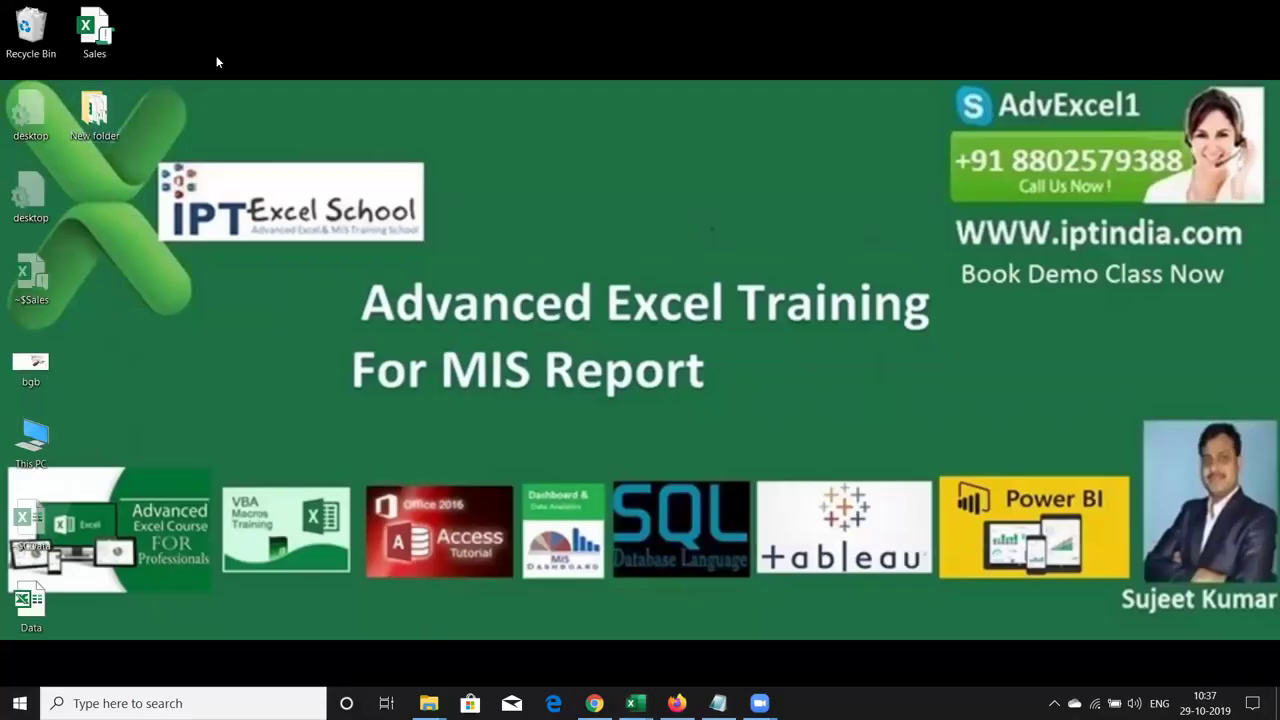